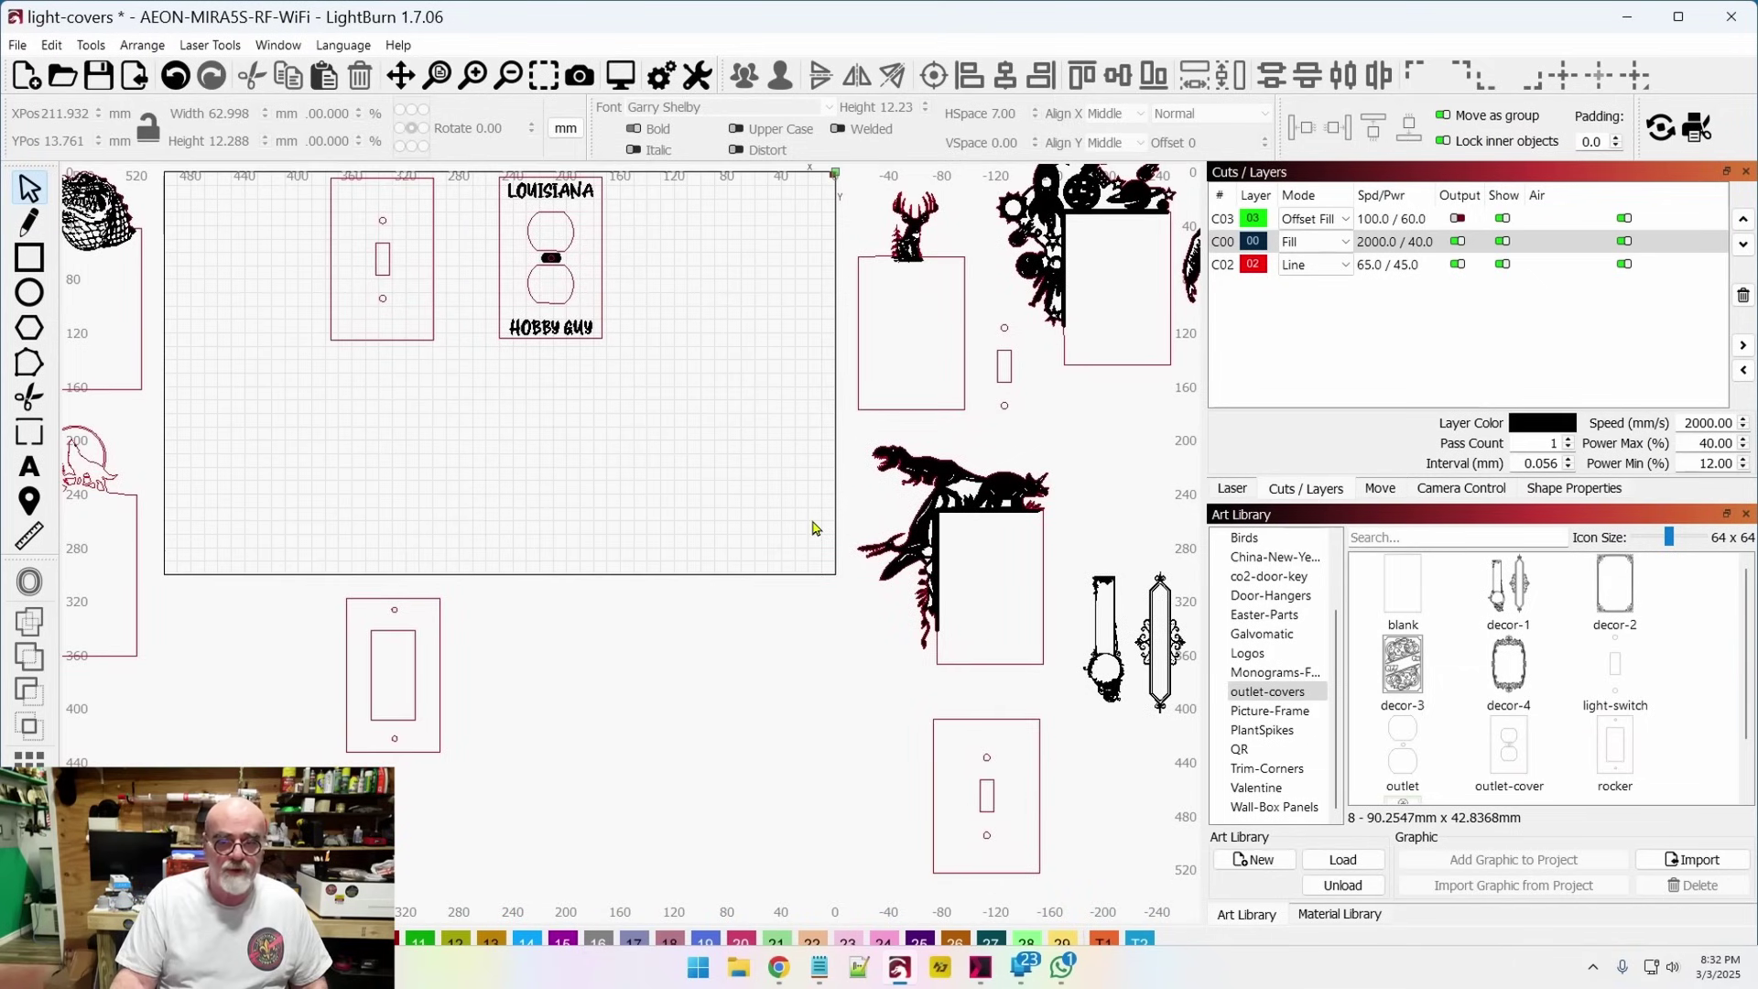
# Insert the blank plate from the outlet-covers art library and place it straddling the lower edge of the work area
pyautogui.doubleClick(1407, 591)
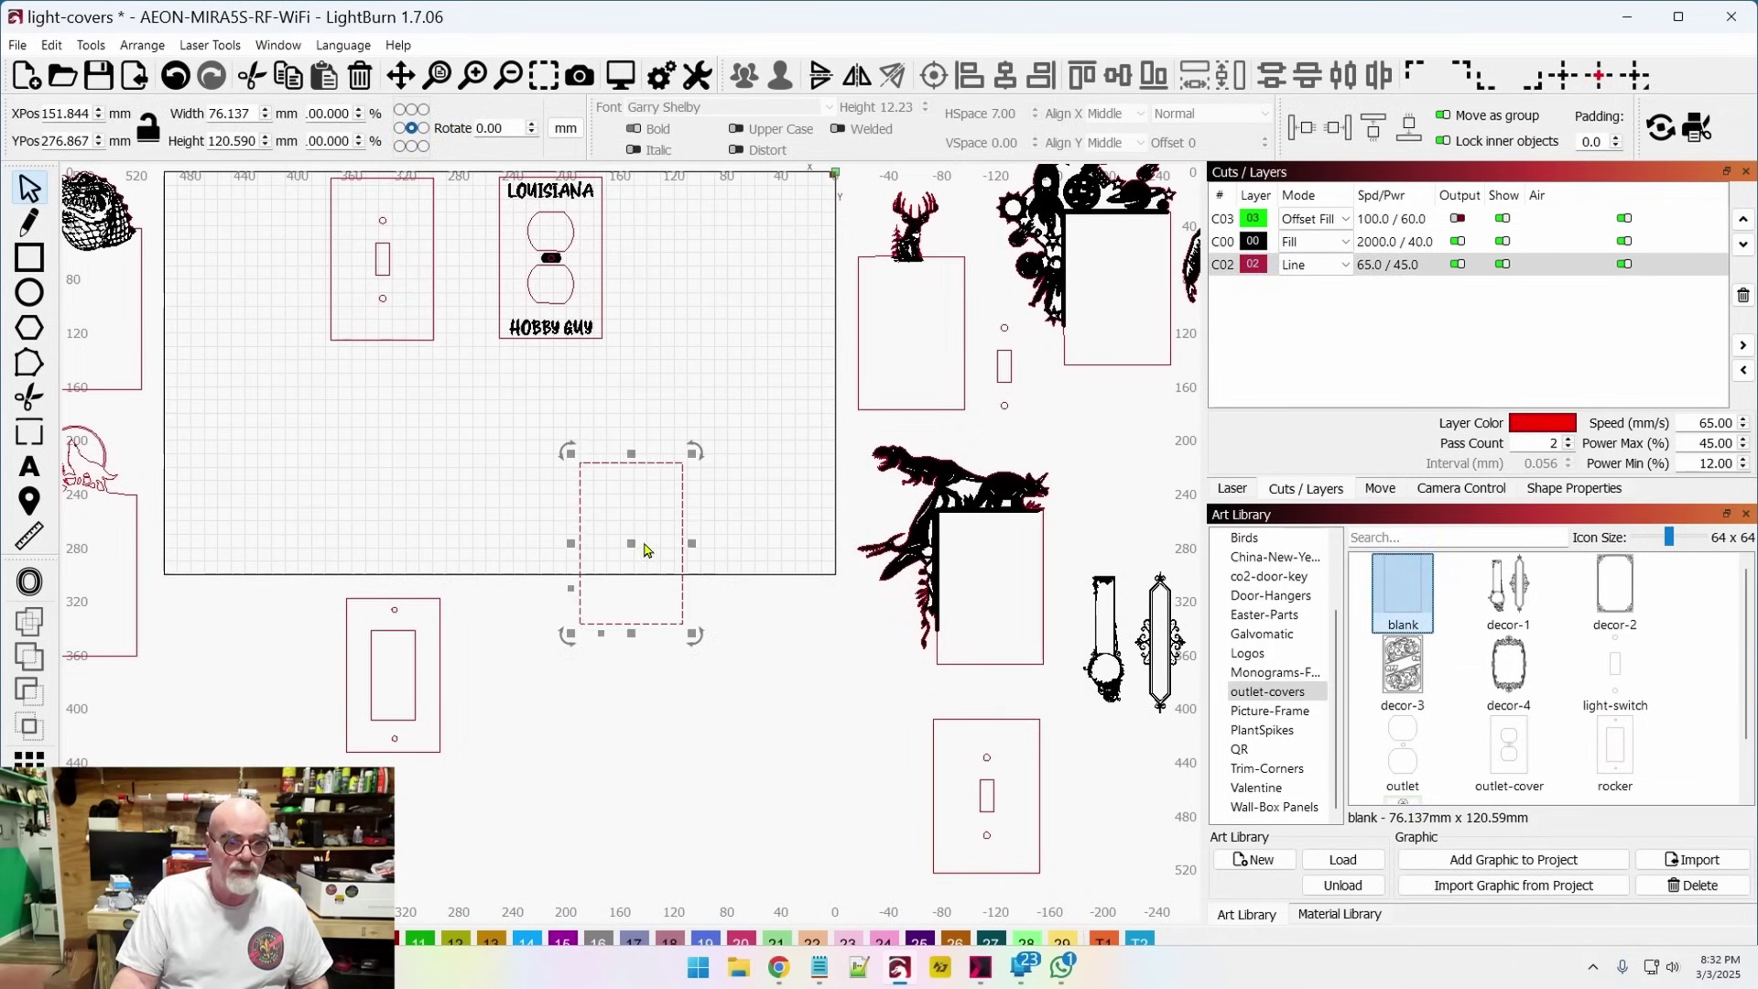
pyautogui.moveTo(631, 539); pyautogui.dragTo(651, 562)
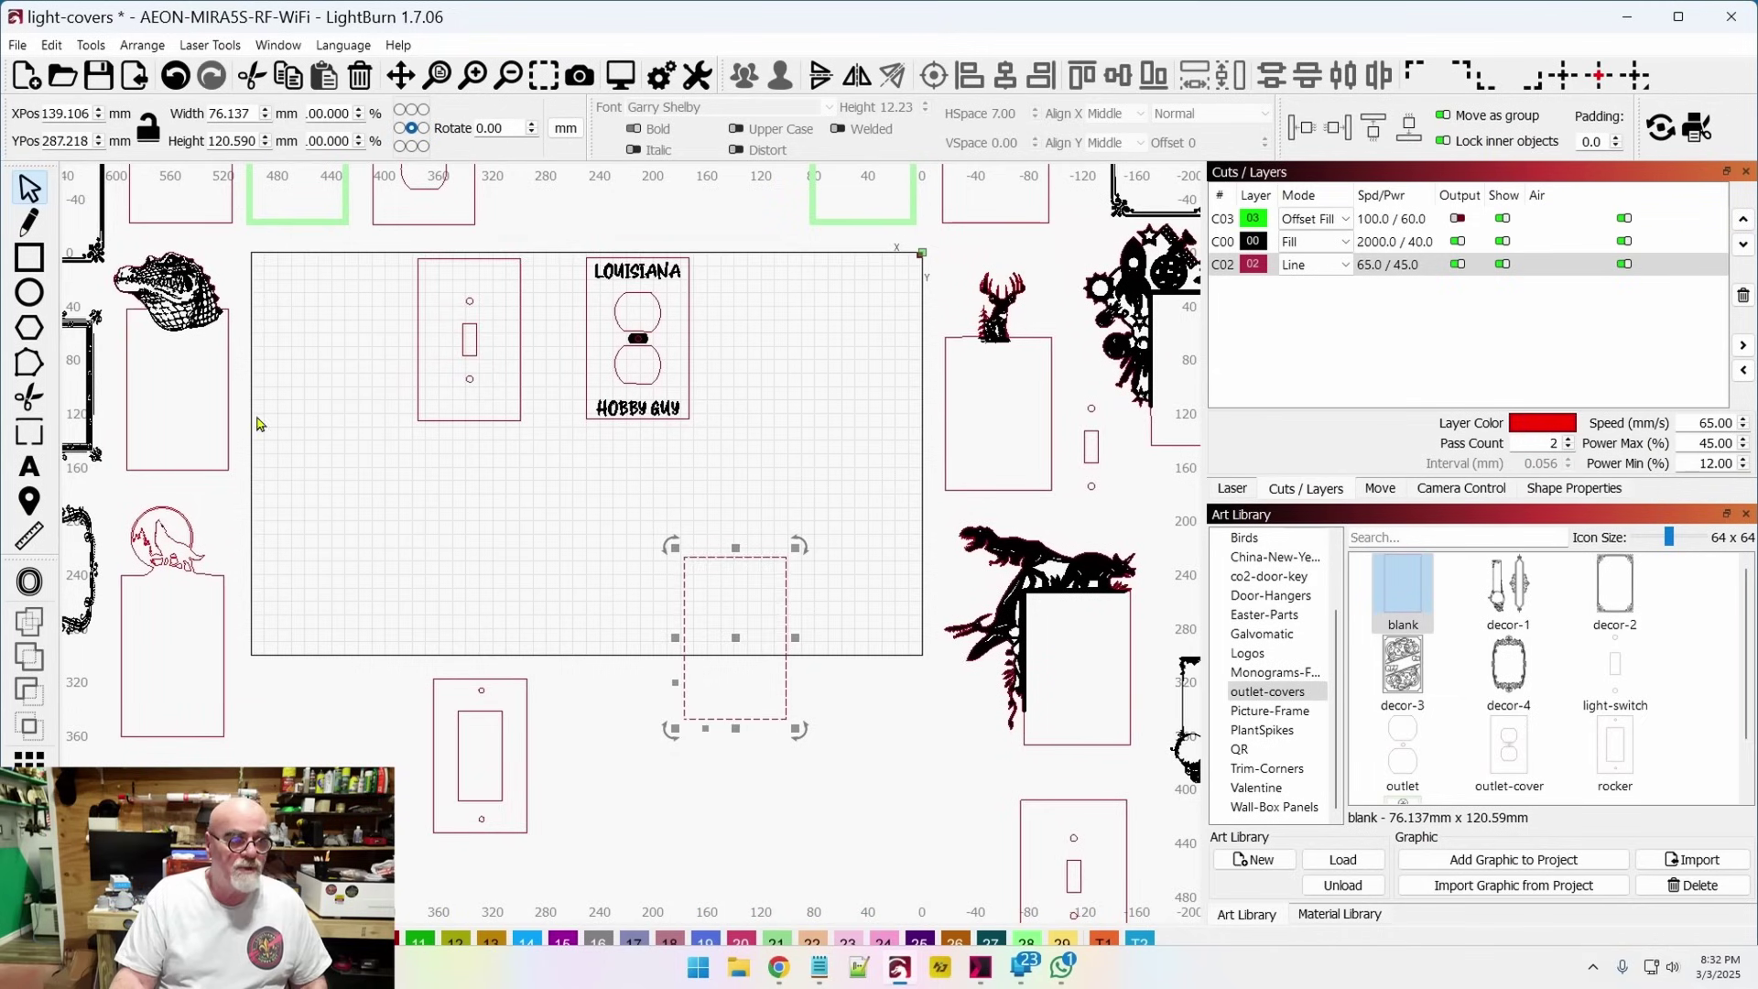
pyautogui.scroll(1, 722, 583)
pyautogui.moveTo(723, 584); pyautogui.dragTo(632, 489)
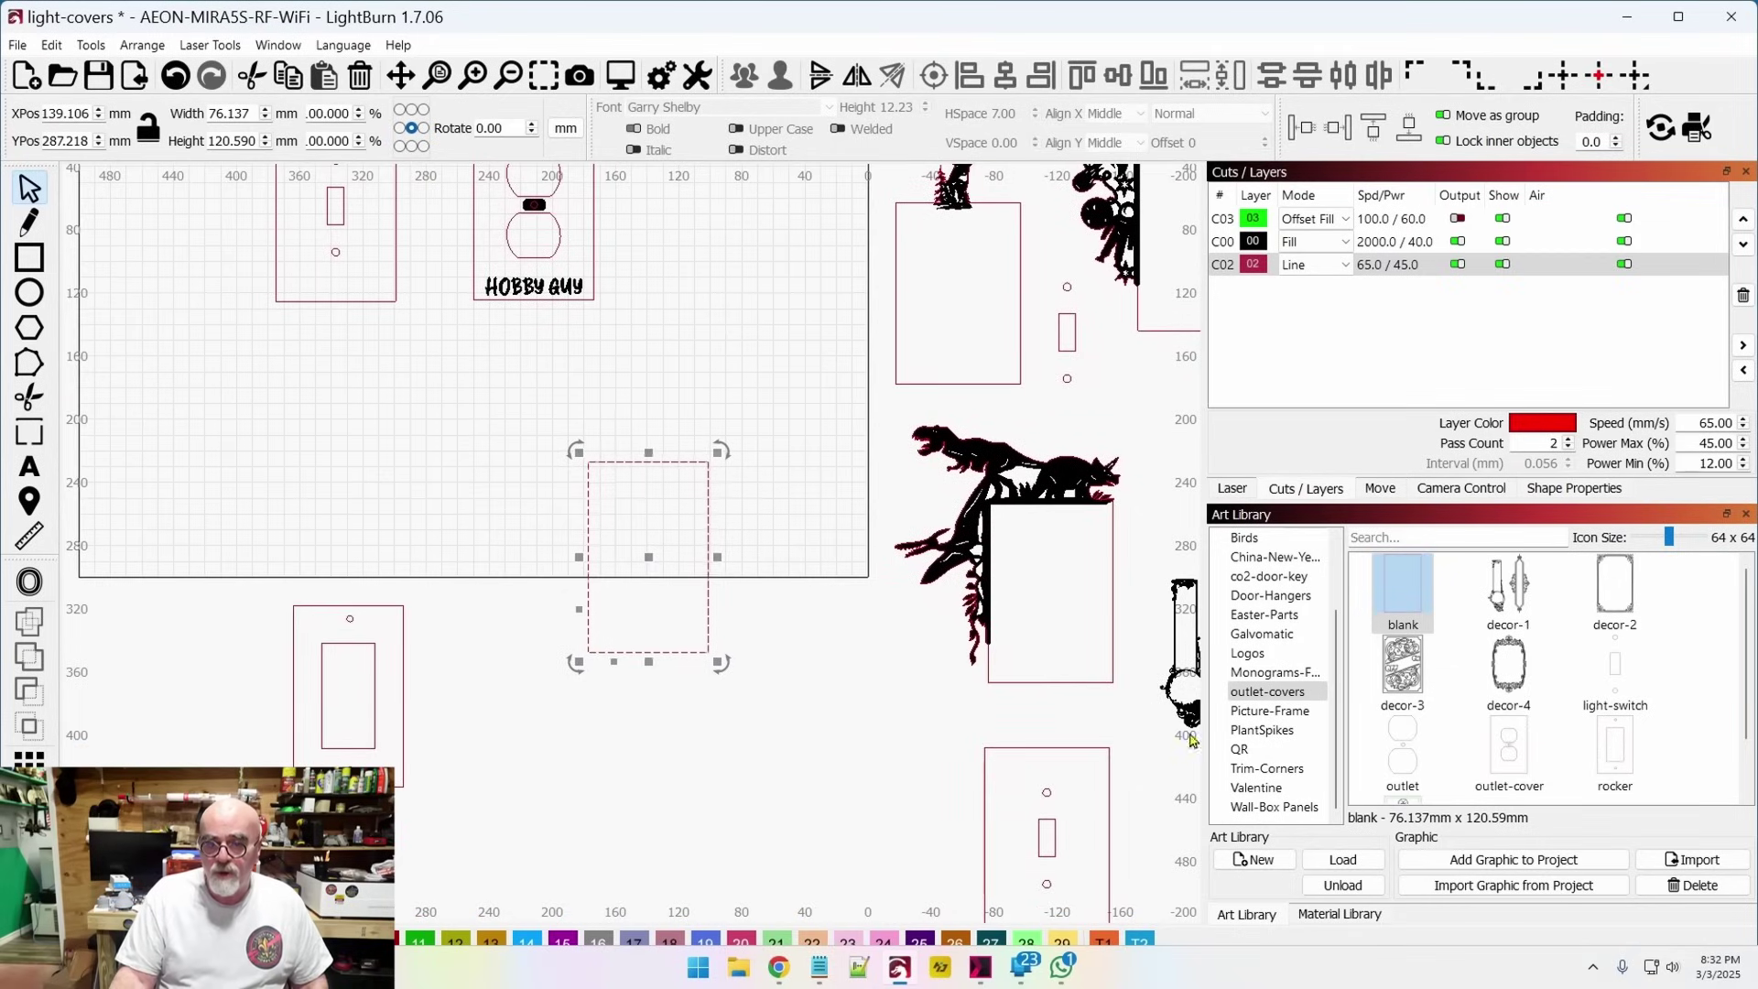
# Insert the gator graphic from the Animals art library into the project
pyautogui.scroll(2, 1271, 586)
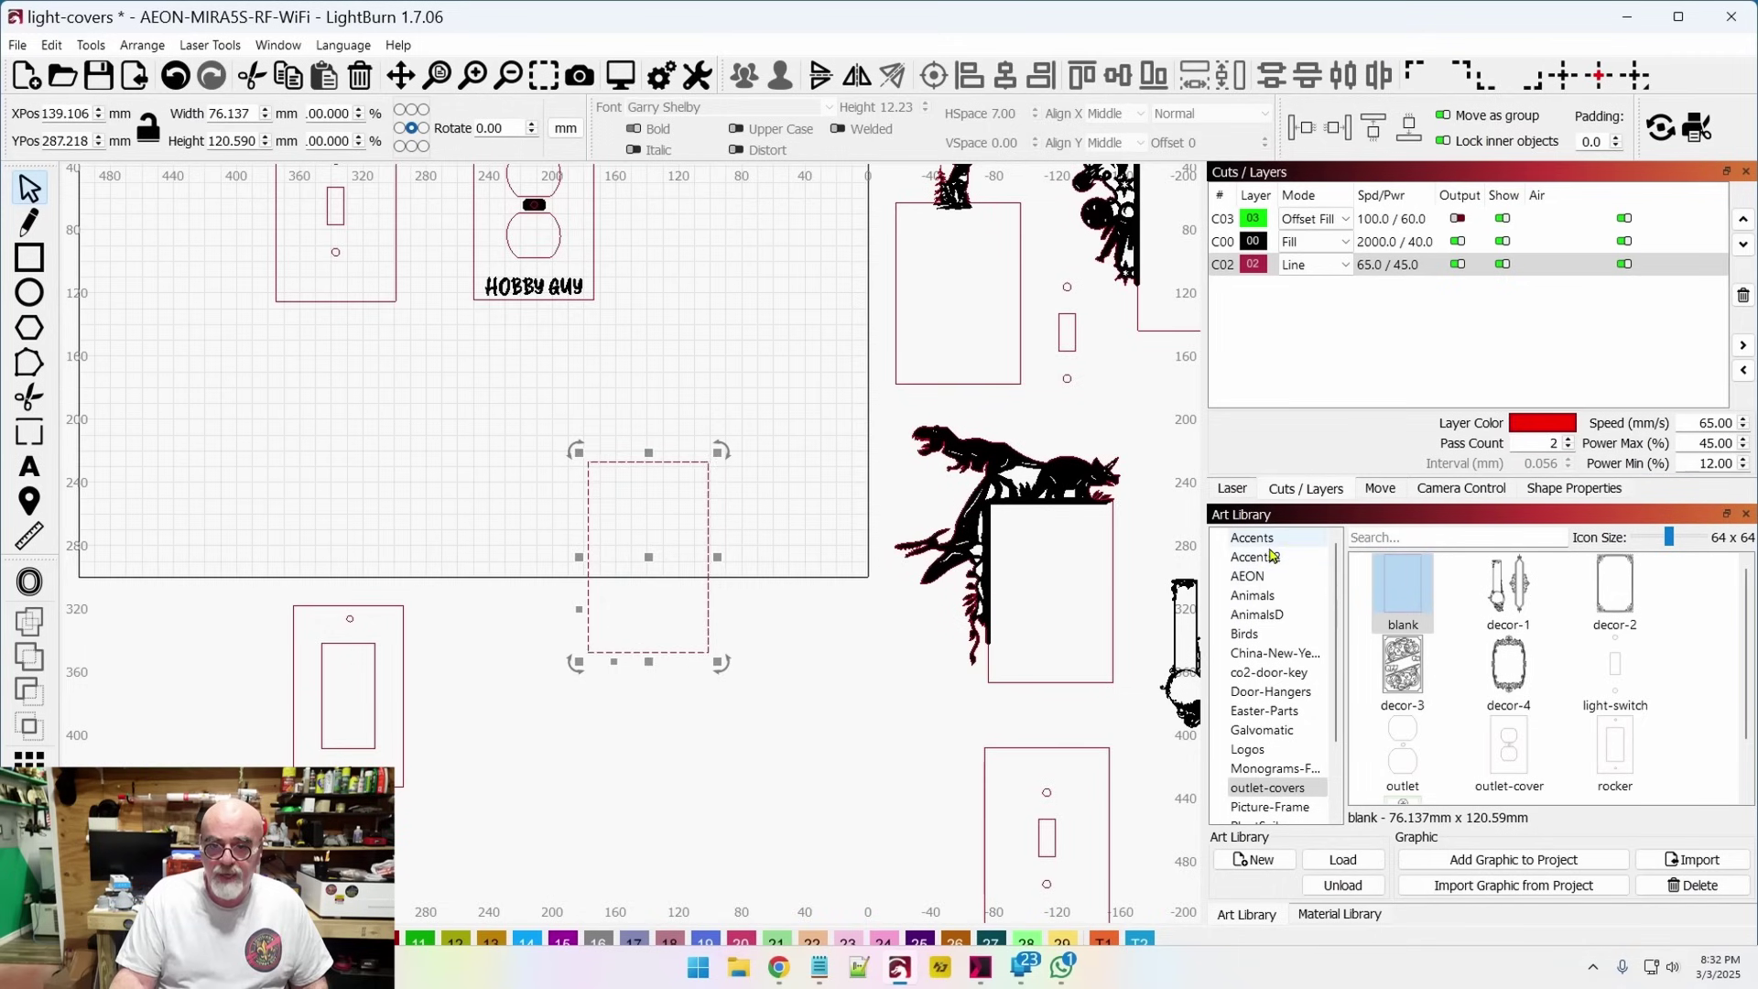
pyautogui.click(1261, 600)
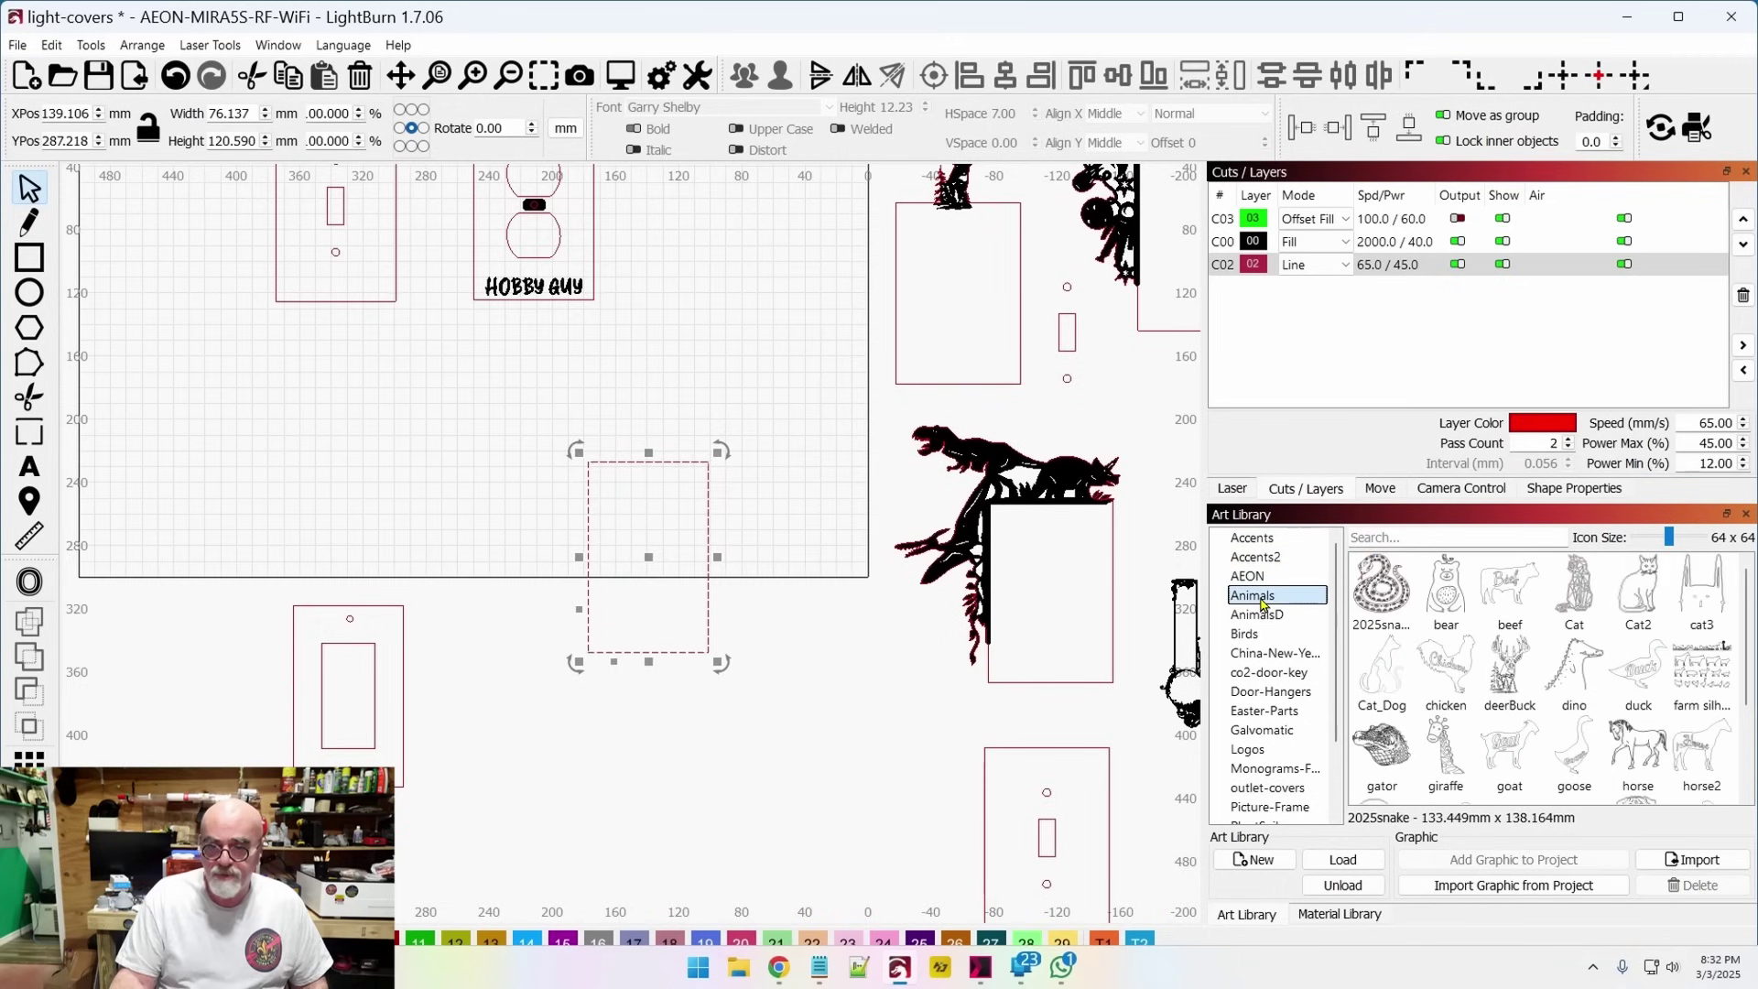
pyautogui.doubleClick(1373, 752)
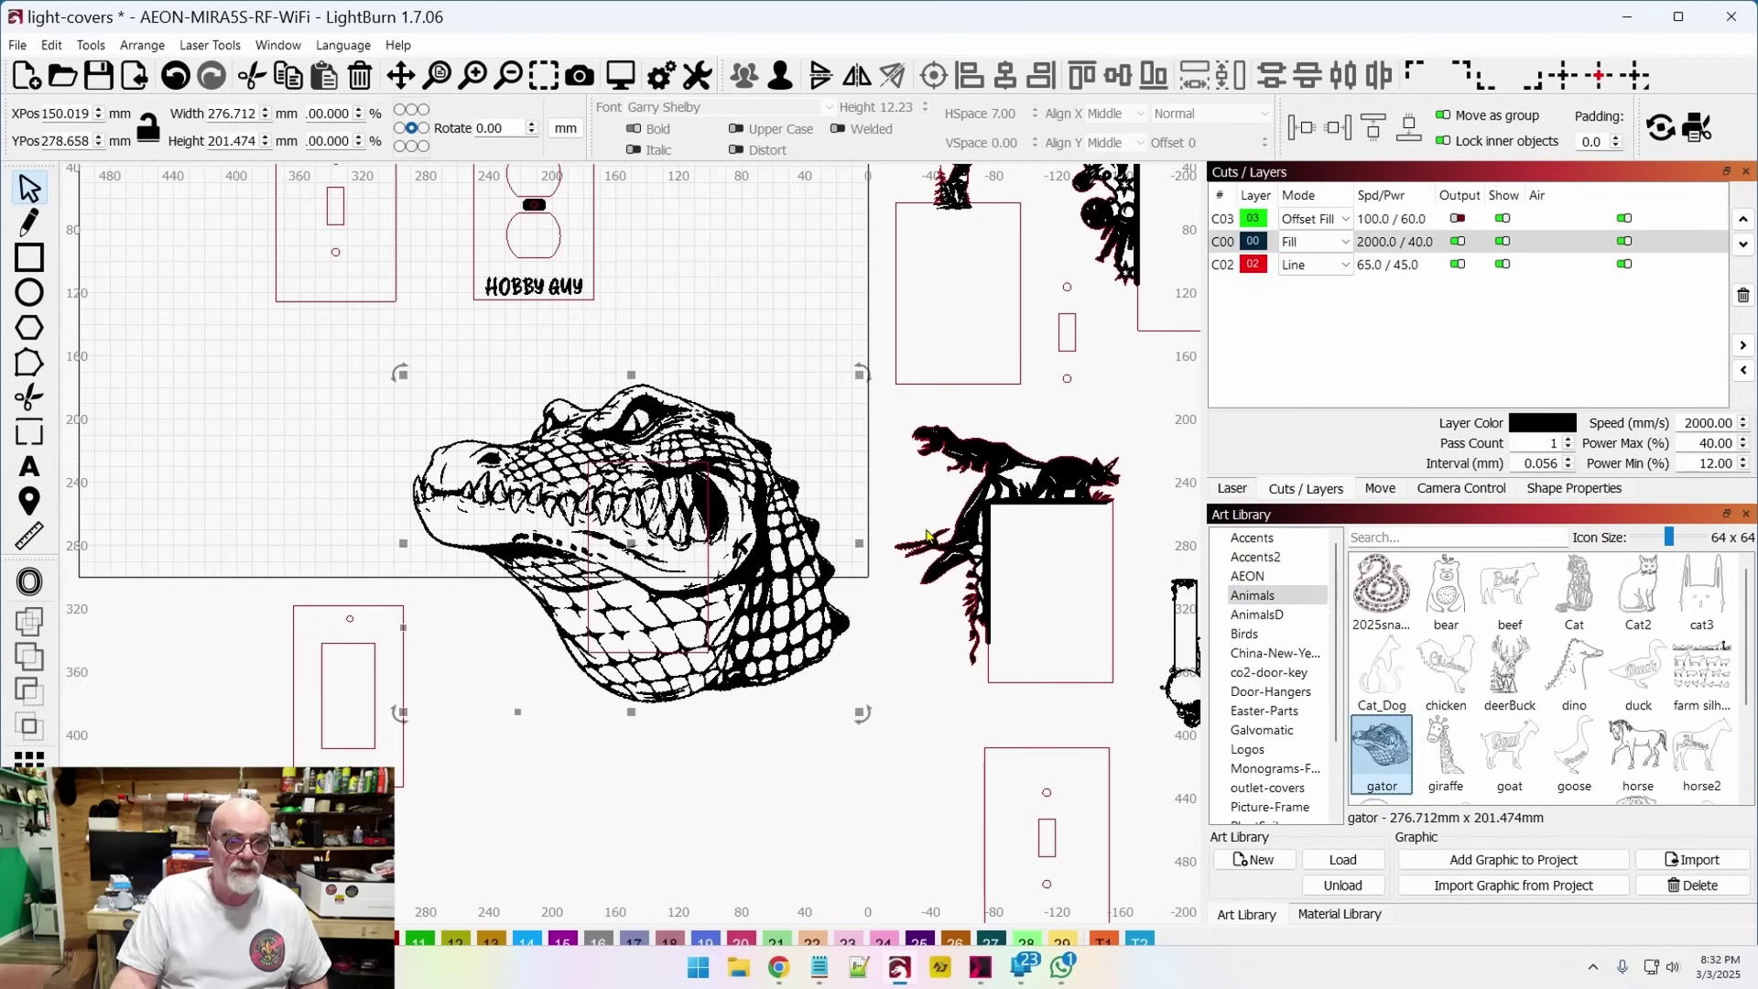
# Scale the gator down to about 64 × 46 mm and position it overlapping the blank plate's upper edge
pyautogui.moveTo(860, 392); pyautogui.dragTo(653, 451)
pyautogui.scroll(2, 653, 450)
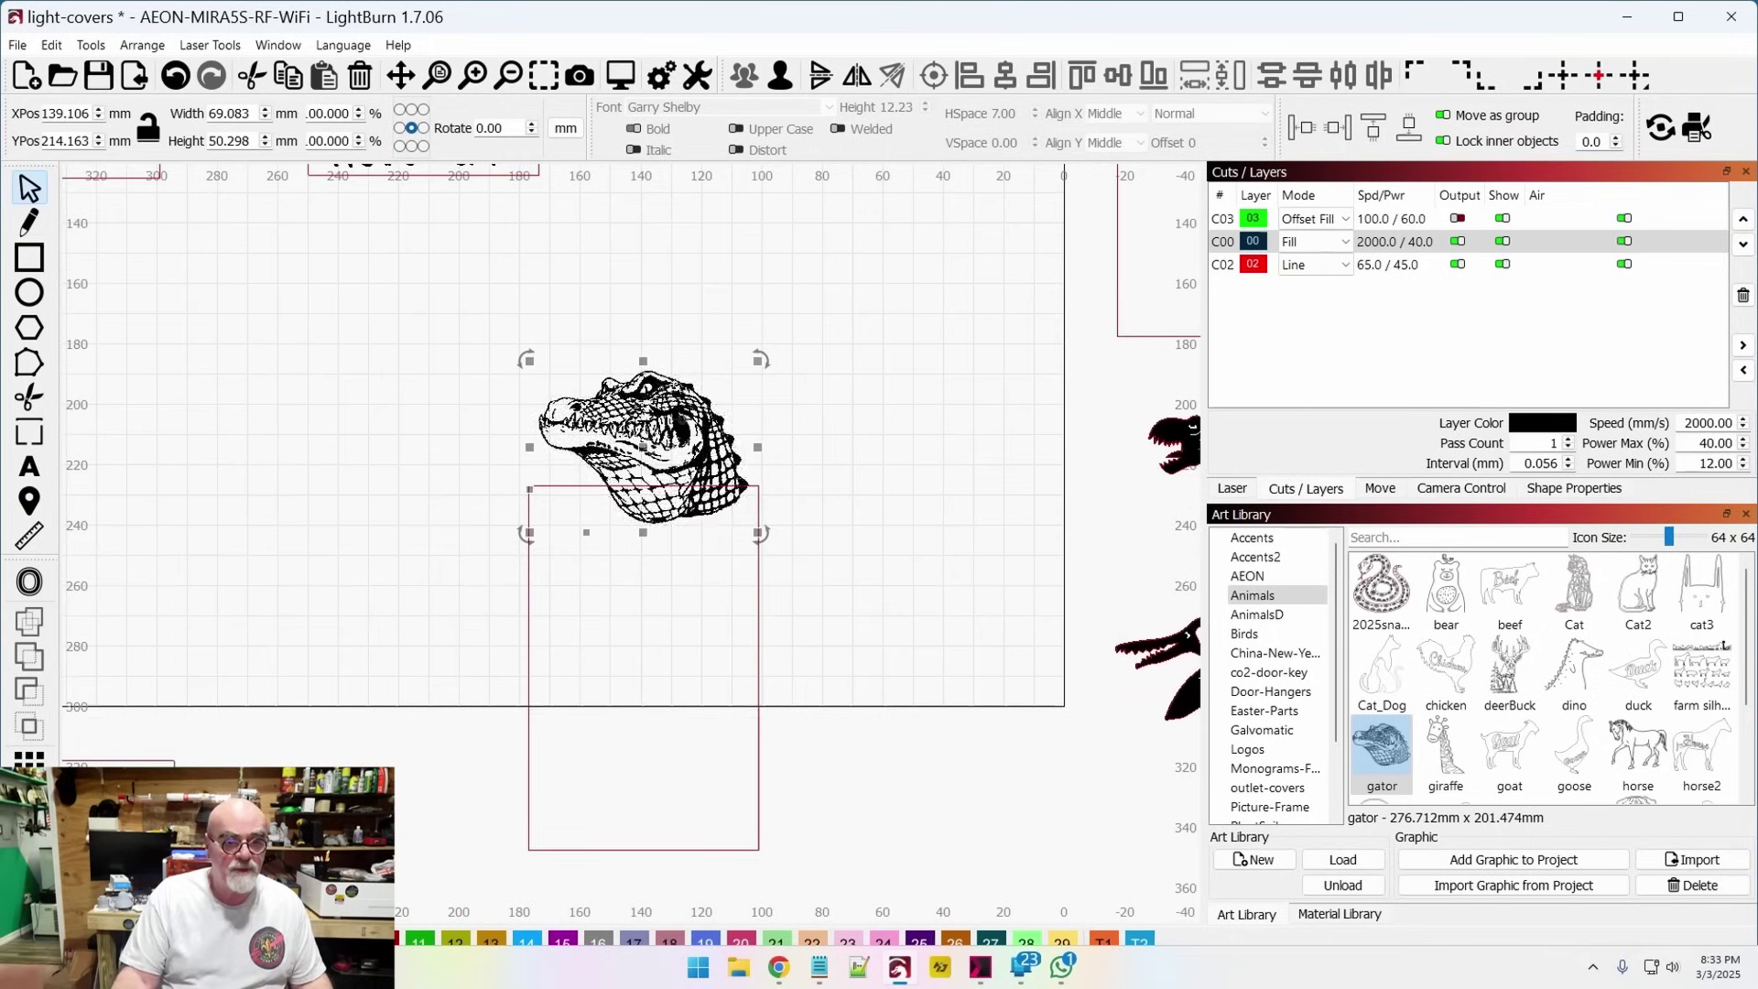
pyautogui.moveTo(761, 360); pyautogui.dragTo(744, 372)
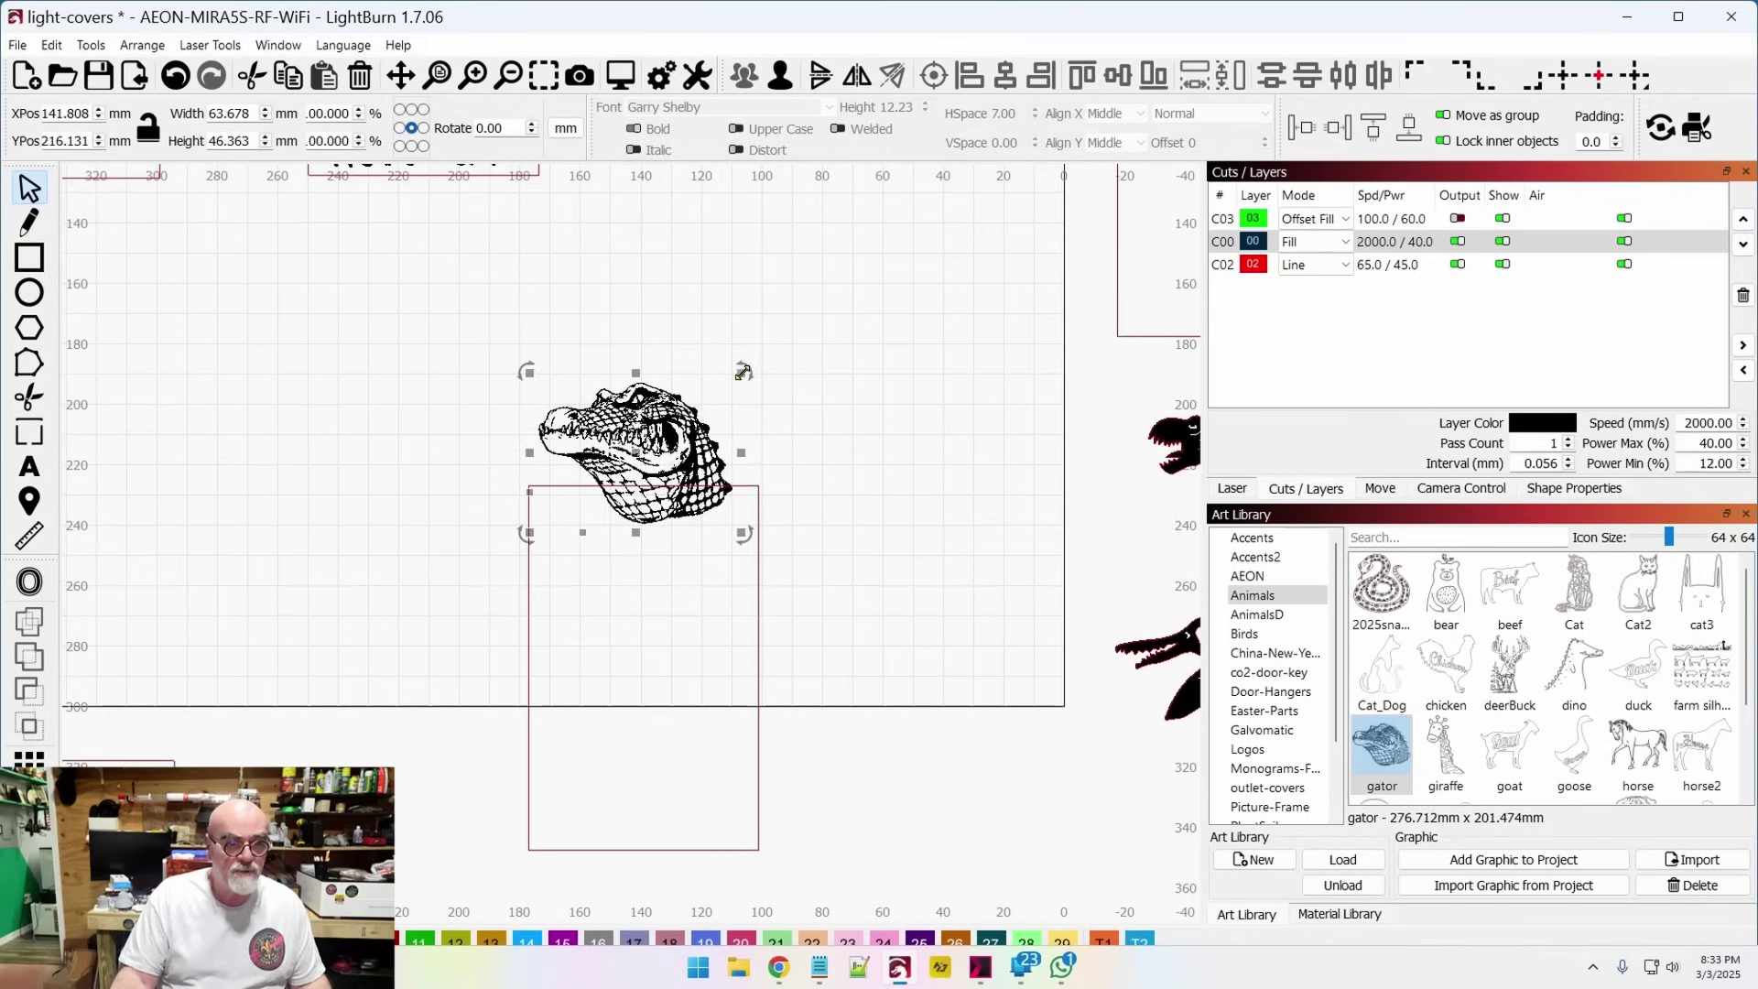
pyautogui.moveTo(639, 451); pyautogui.dragTo(632, 456)
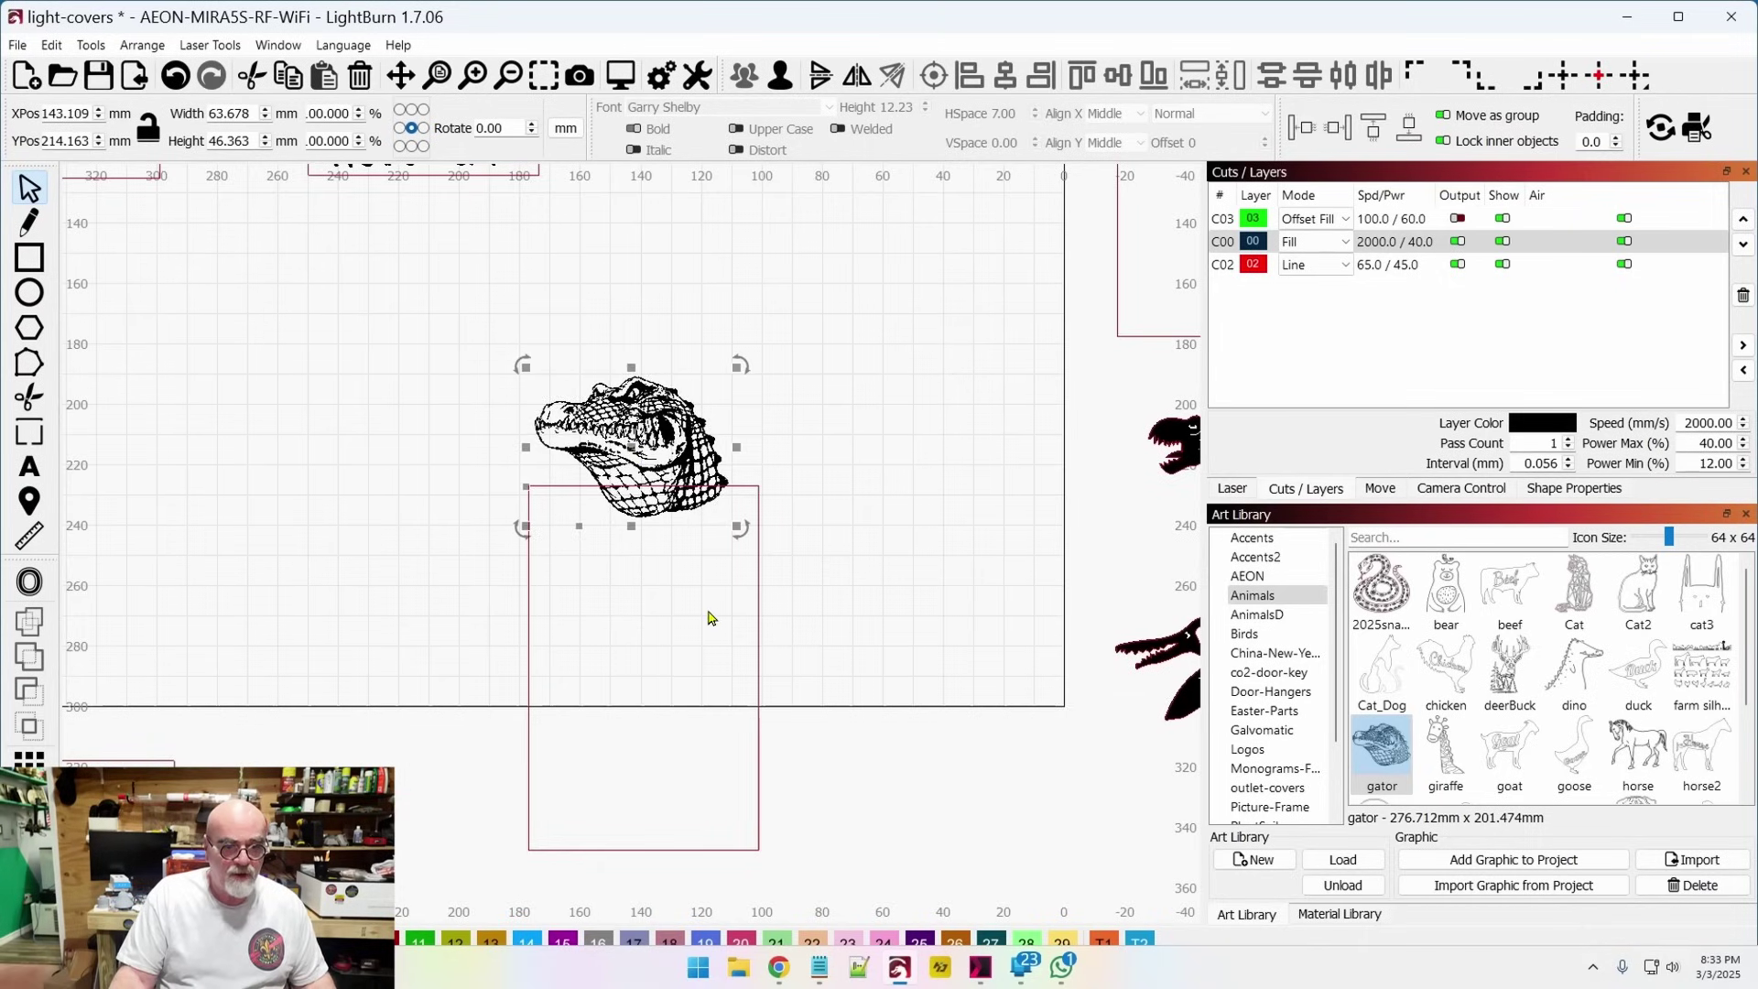
# Centre the gator horizontally with the blank plate
pyautogui.press('shift')
pyautogui.keyDown('shift'); pyautogui.click(759, 620); pyautogui.keyUp('shift')
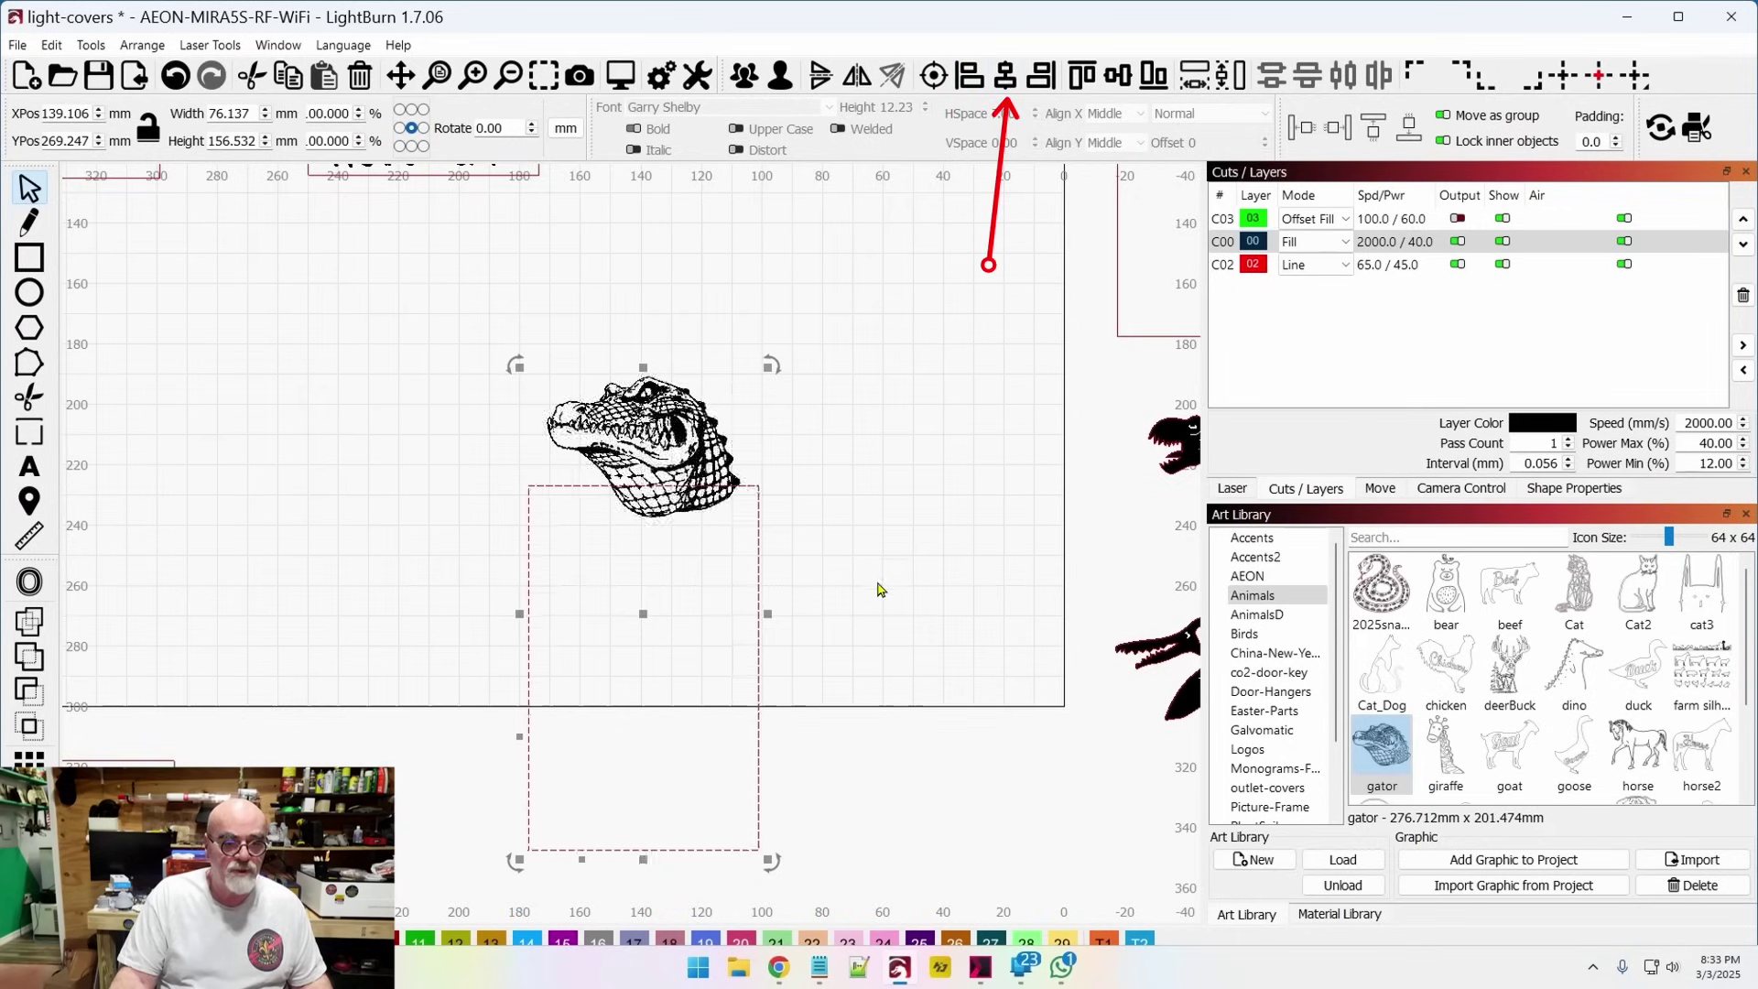
pyautogui.click(881, 584)
# Offset the gator outward by 0.20 mm with round corners, outer shapes only, keeping the original artwork
pyautogui.moveTo(875, 616); pyautogui.dragTo(879, 524)
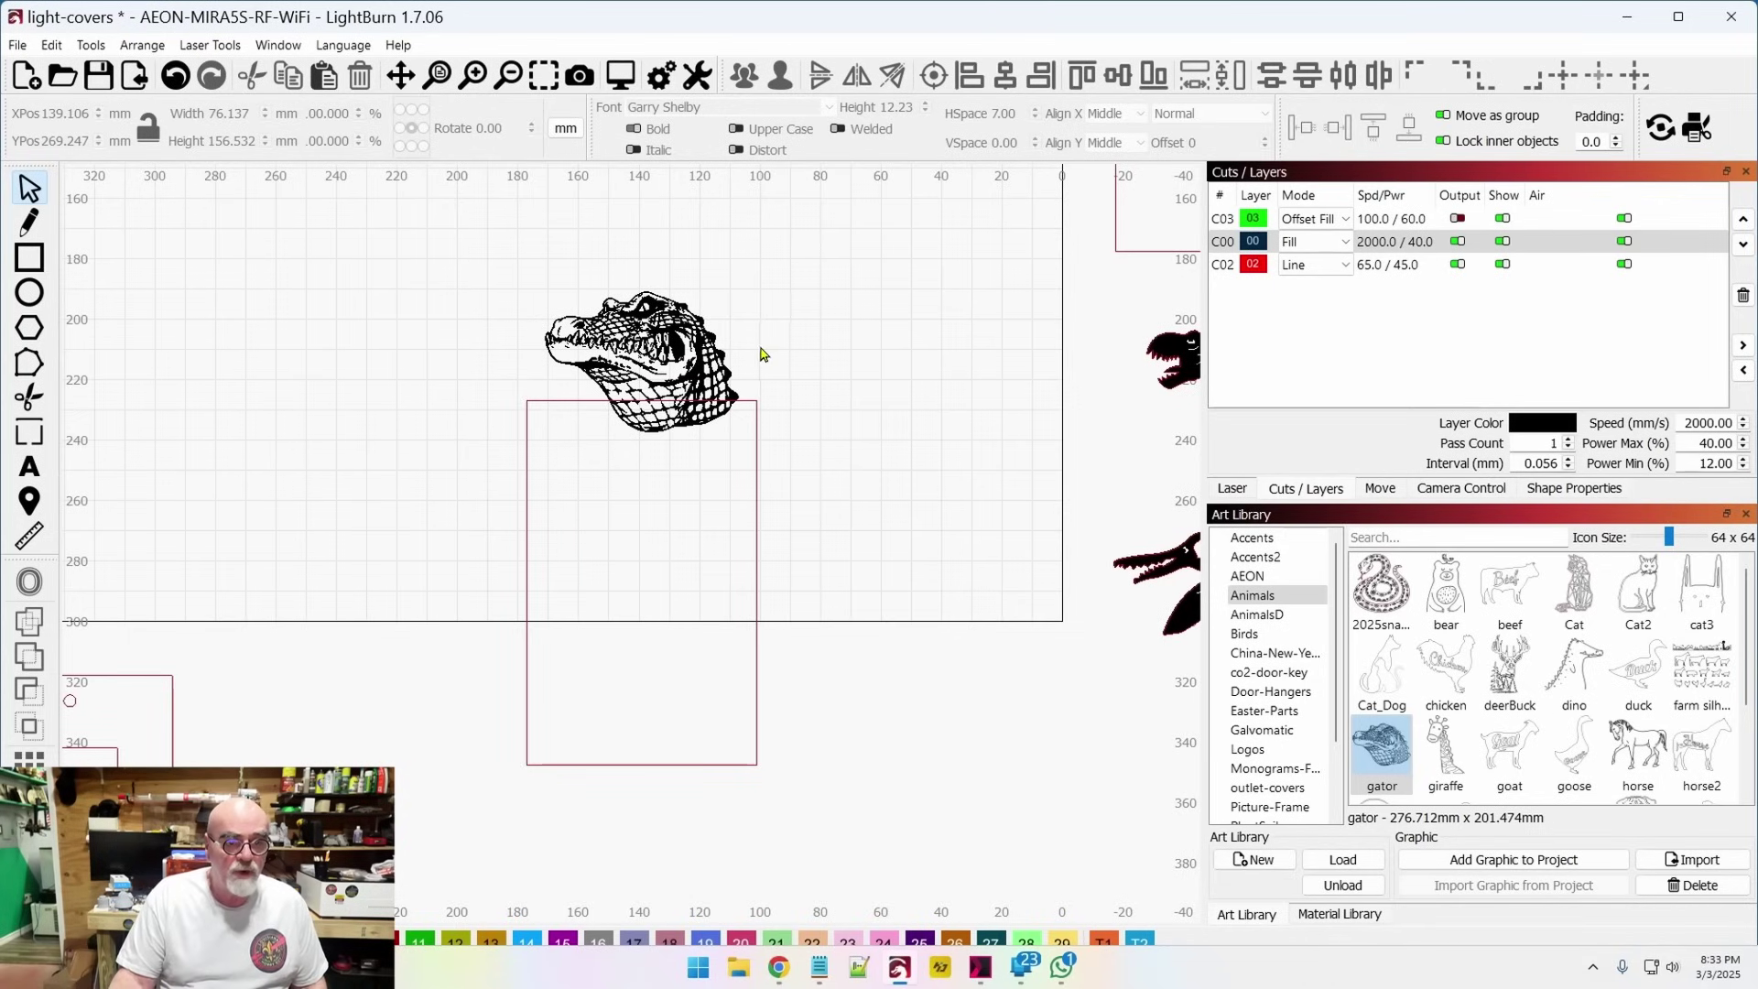
pyautogui.moveTo(760, 345); pyautogui.dragTo(678, 332)
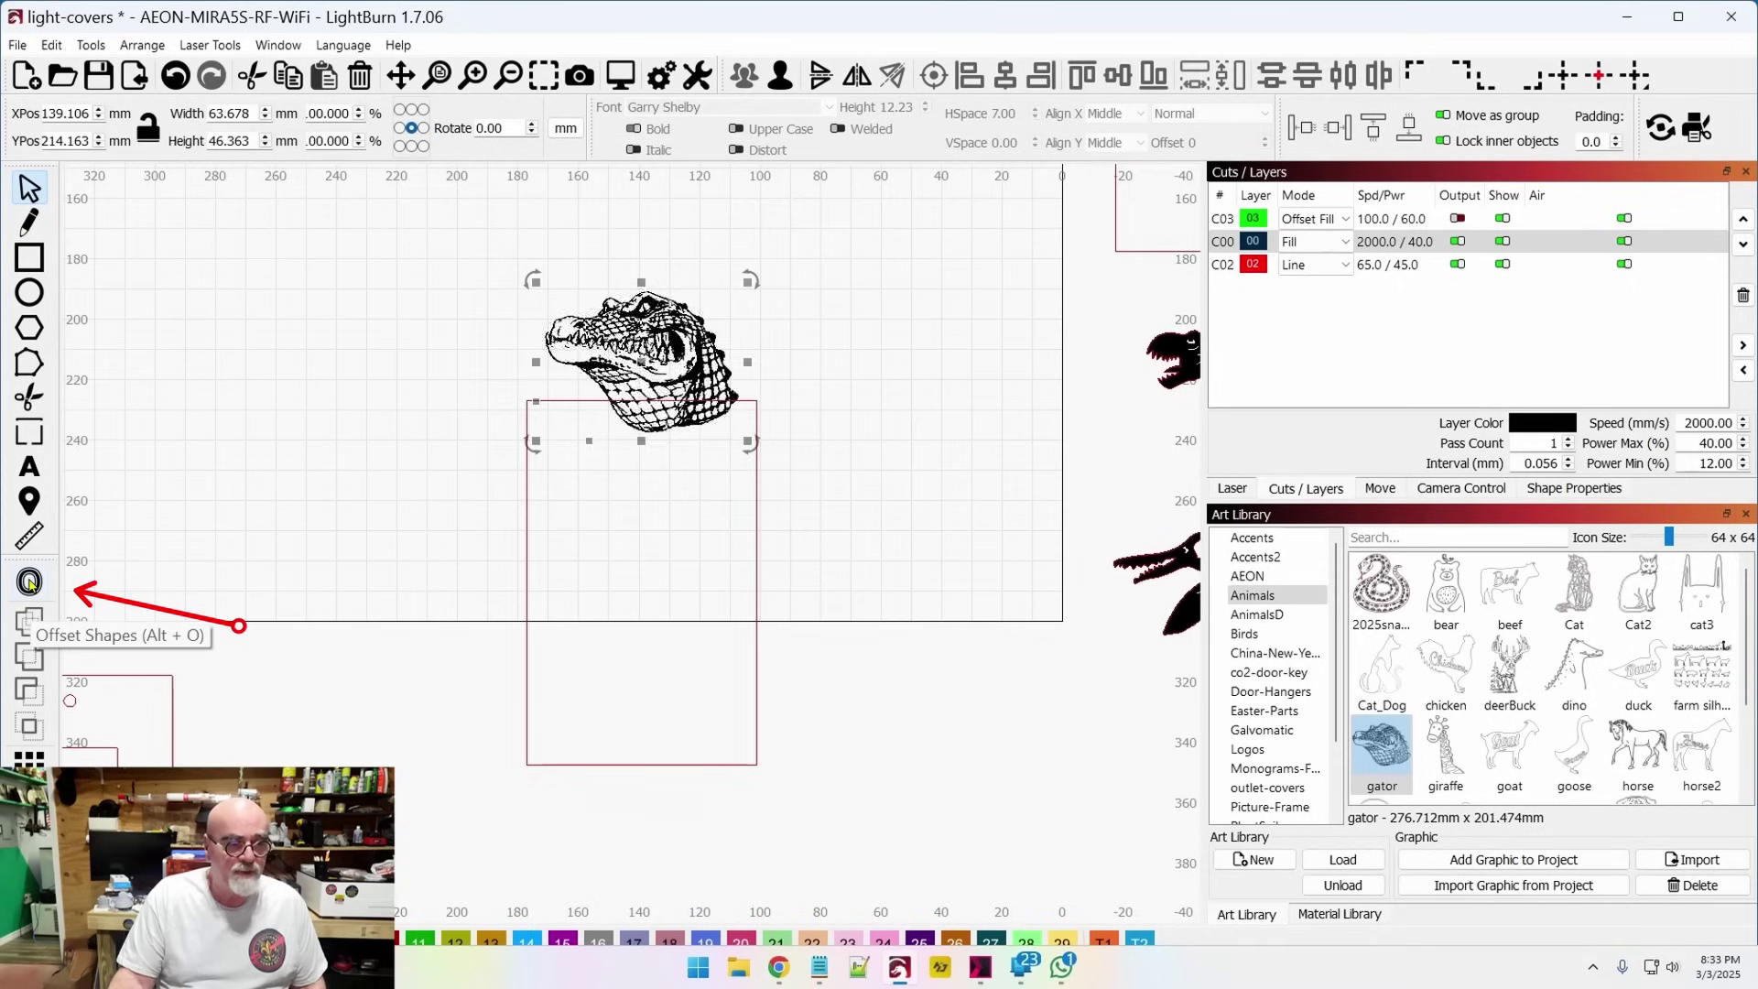
pyautogui.click(29, 582)
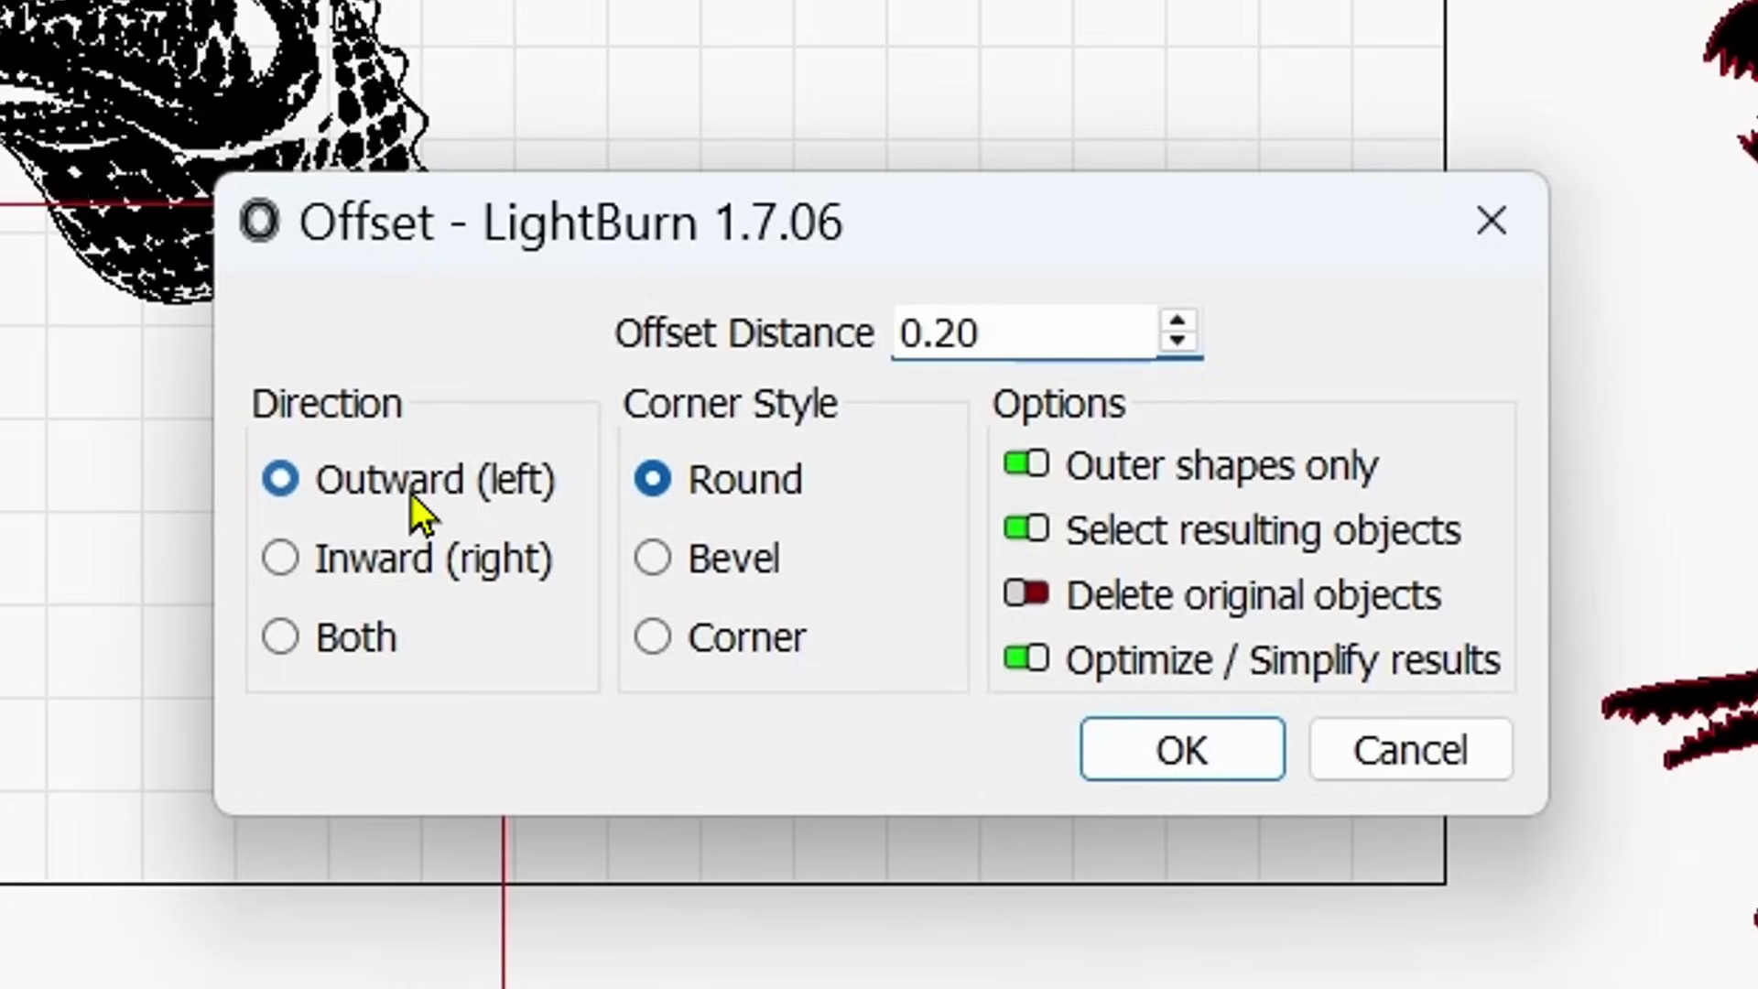
pyautogui.click(1181, 747)
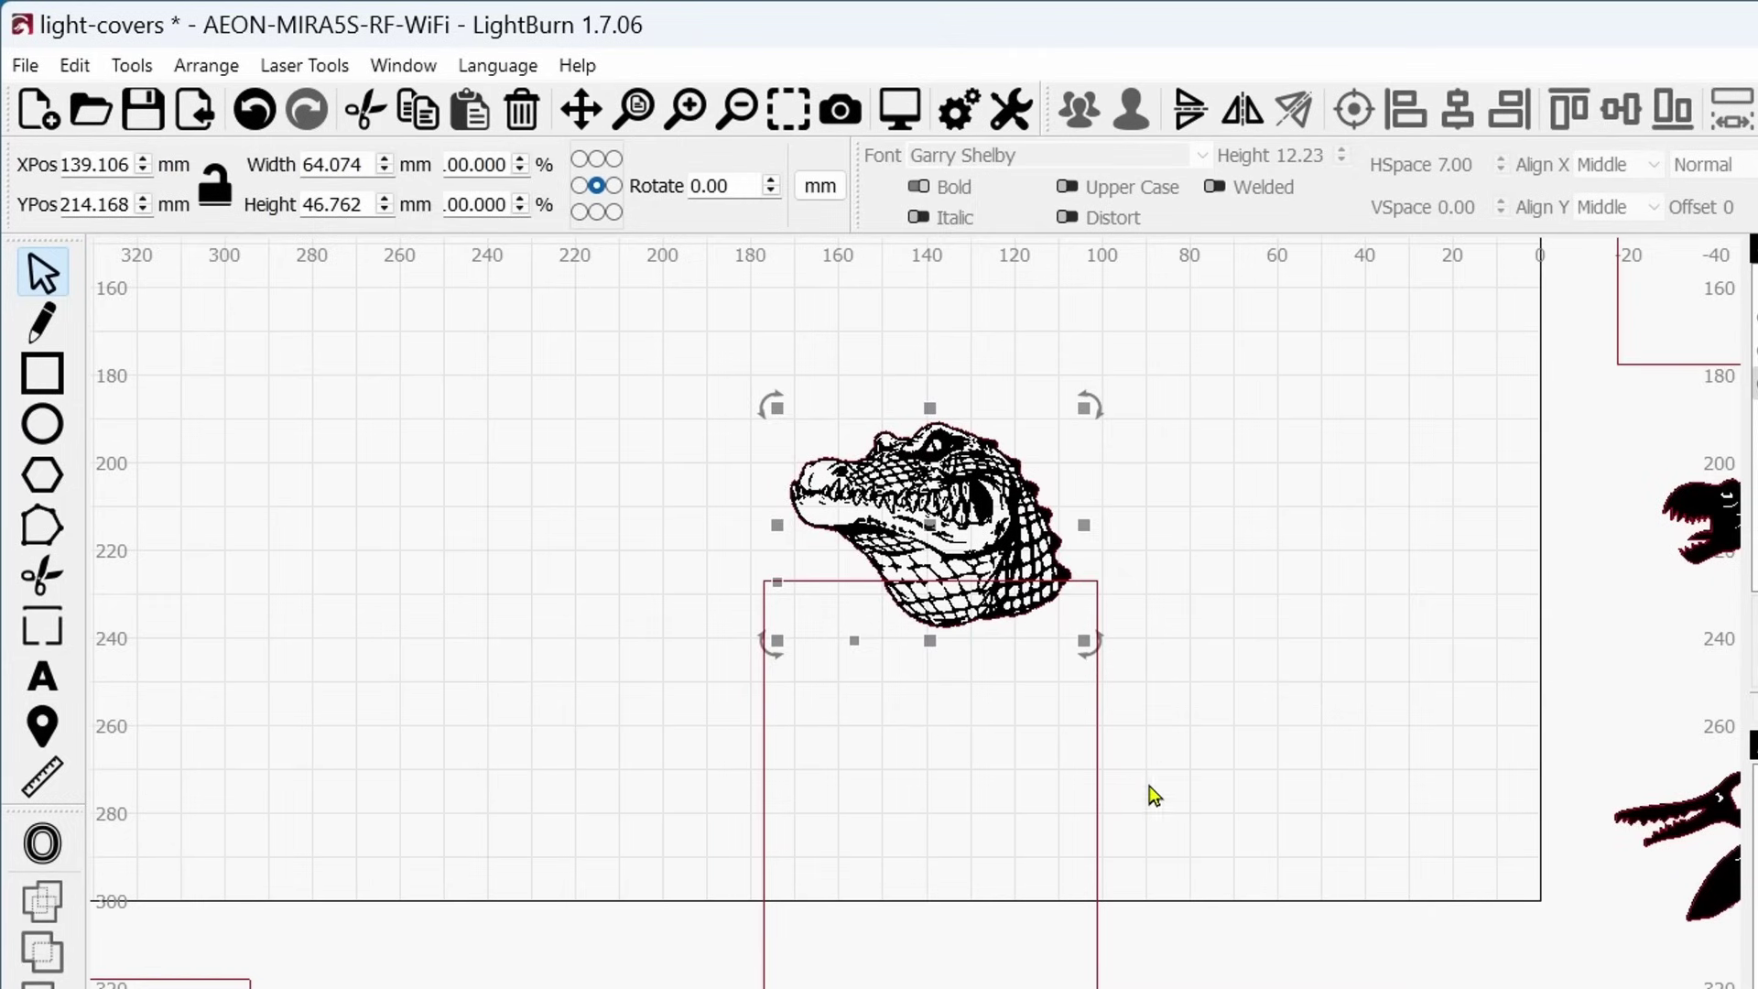
# Combine the gator's offset outline and the blank plate into one shape with a Boolean union
pyautogui.press('shift')
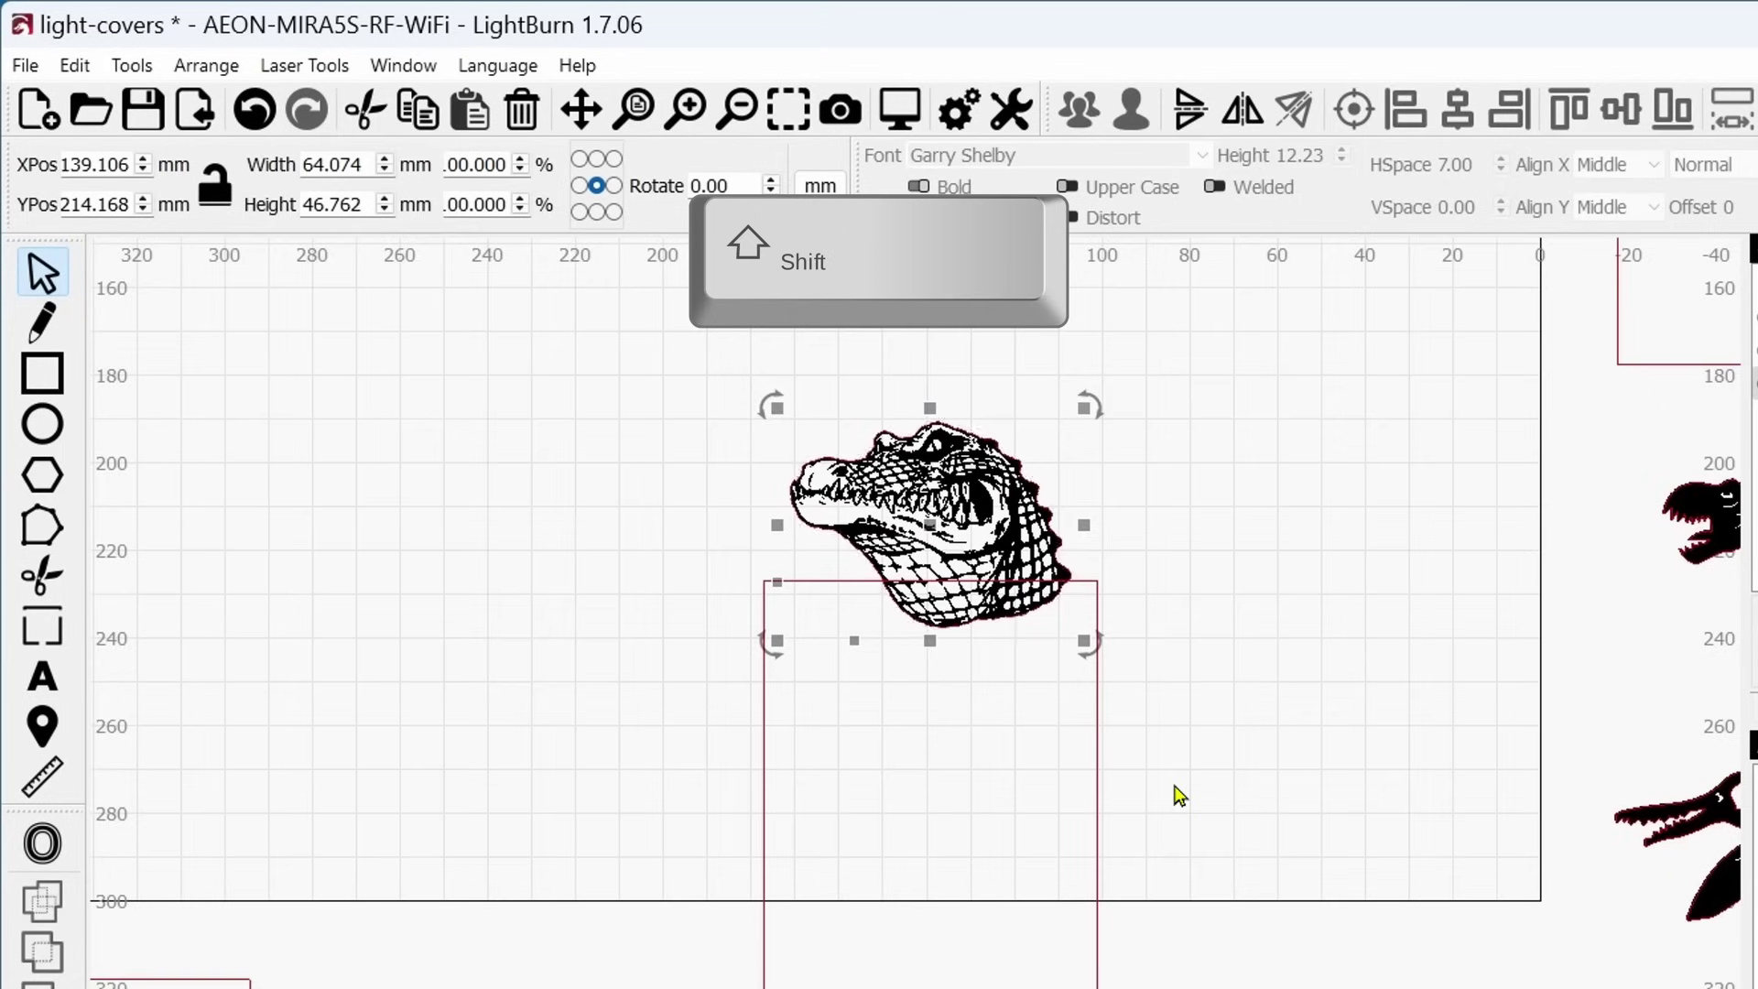
pyautogui.moveTo(1174, 782); pyautogui.dragTo(1021, 747)
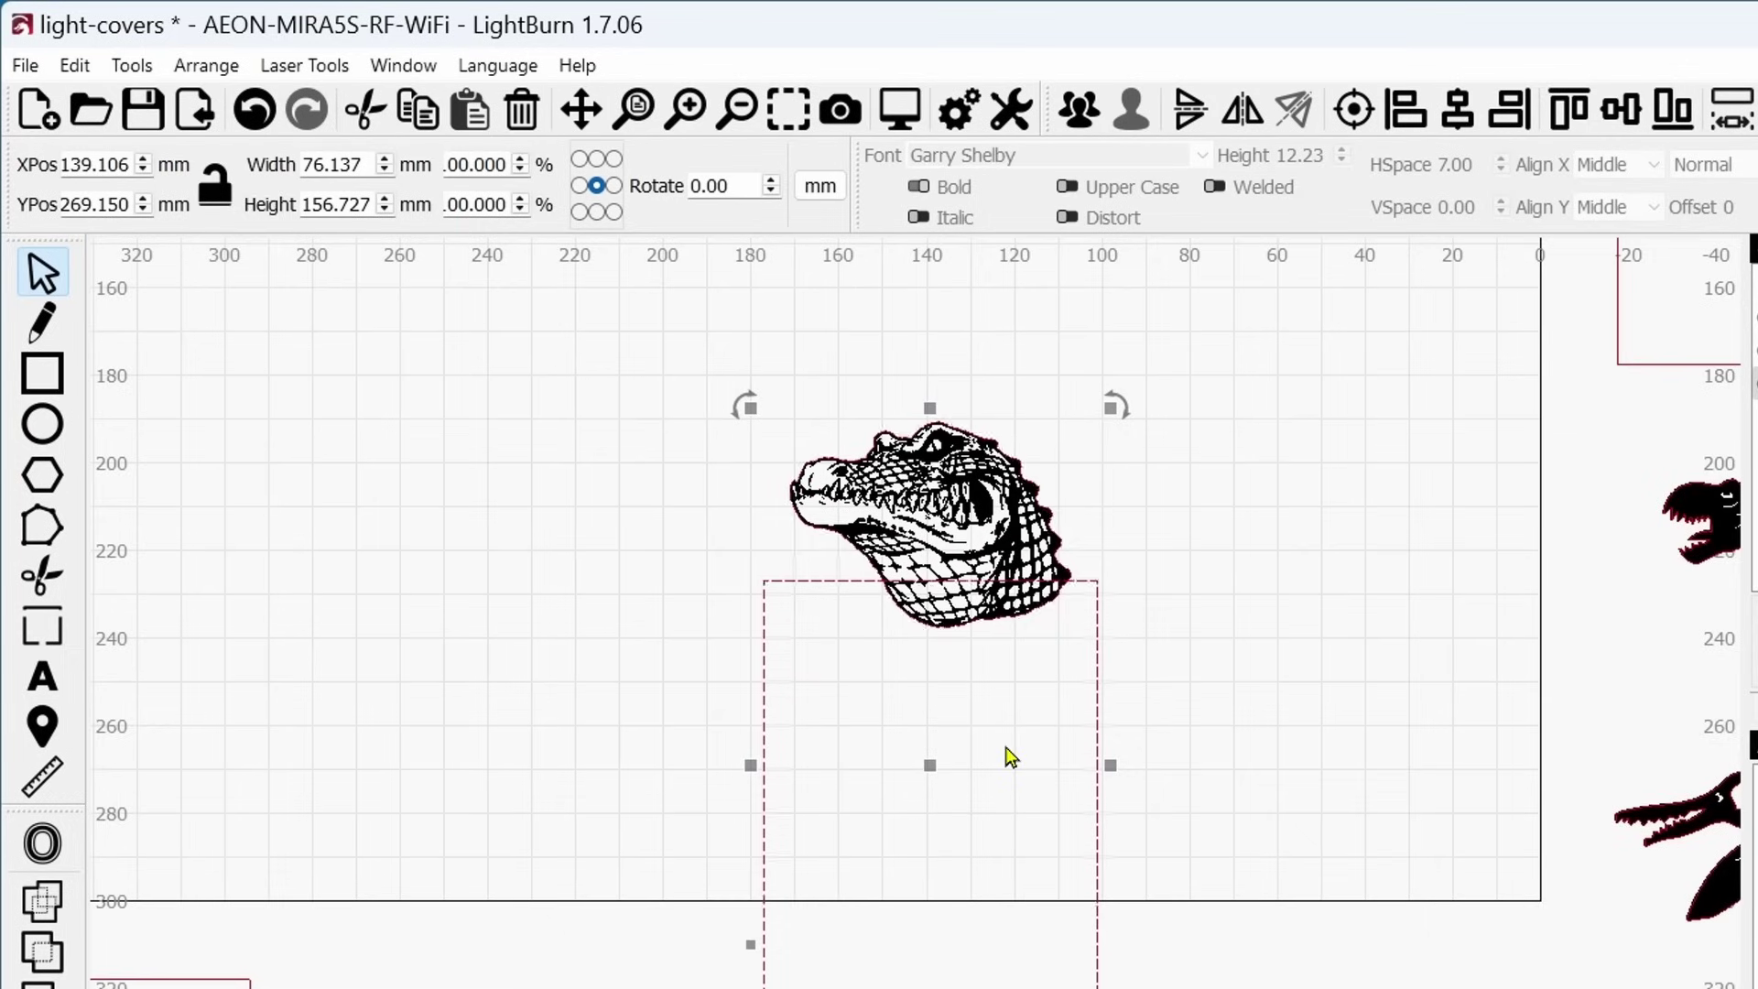
pyautogui.click(43, 956)
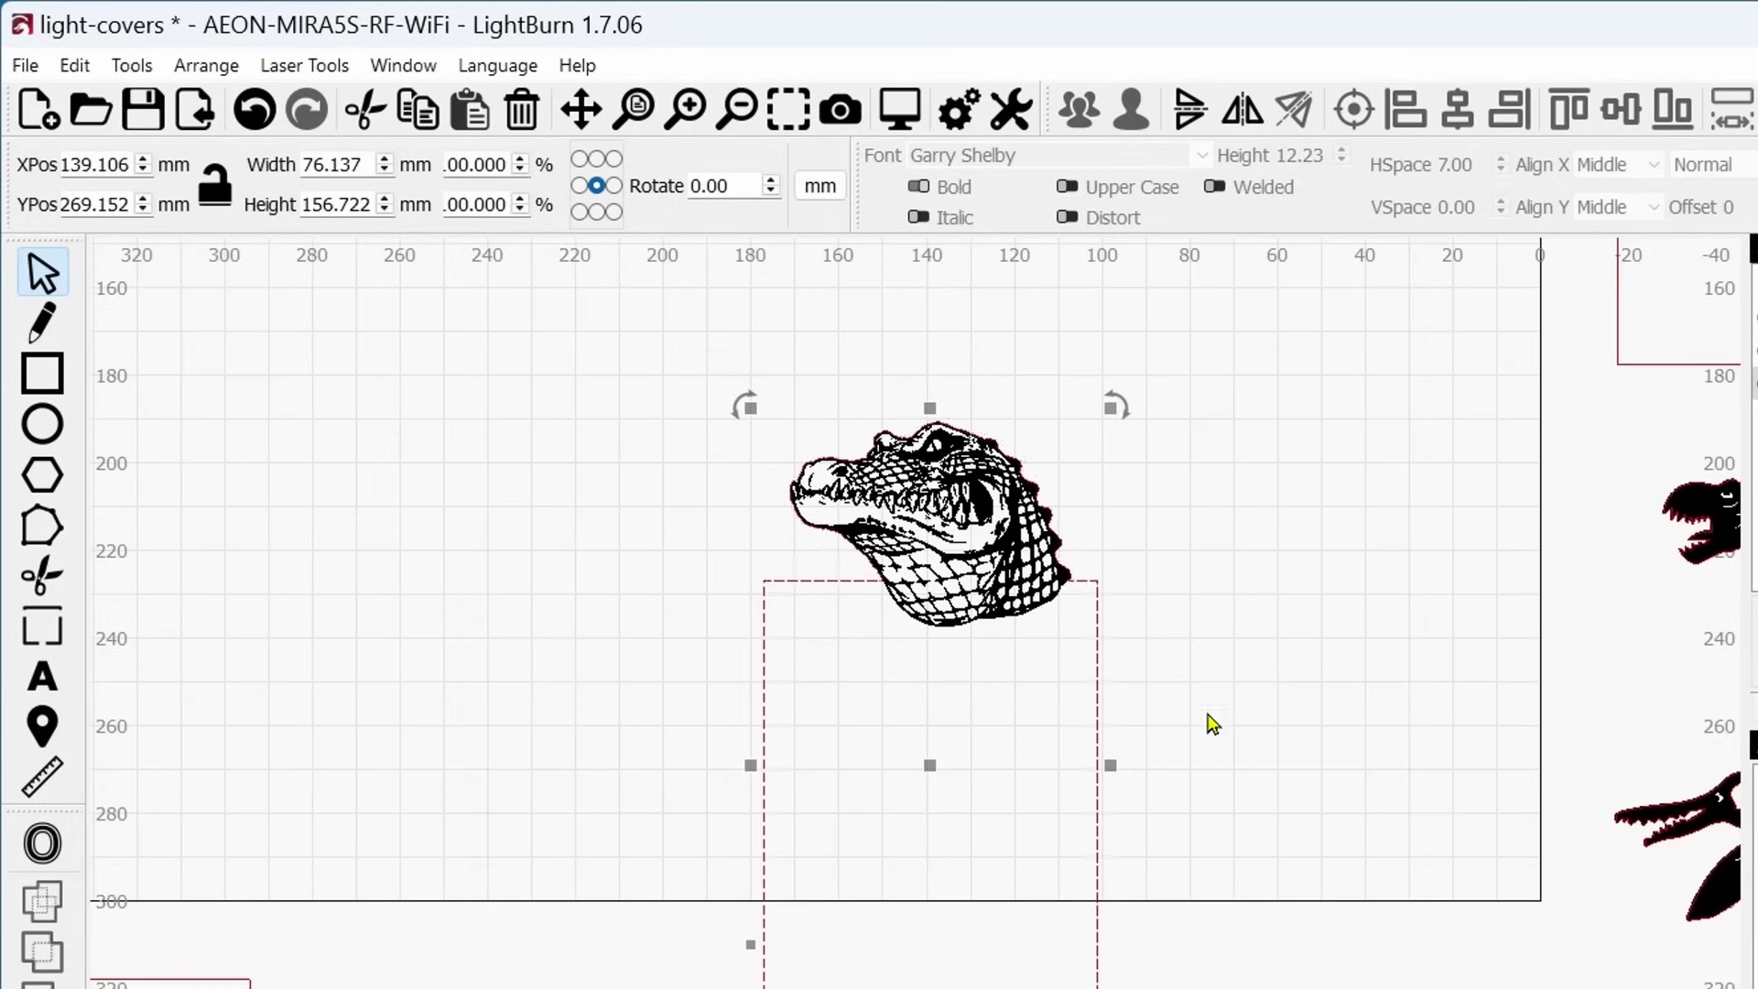
# Move the gator artwork aside to inspect the combined outline, and undo the move
pyautogui.moveTo(1212, 722); pyautogui.dragTo(1130, 706)
pyautogui.scroll(-1, 1220, 644)
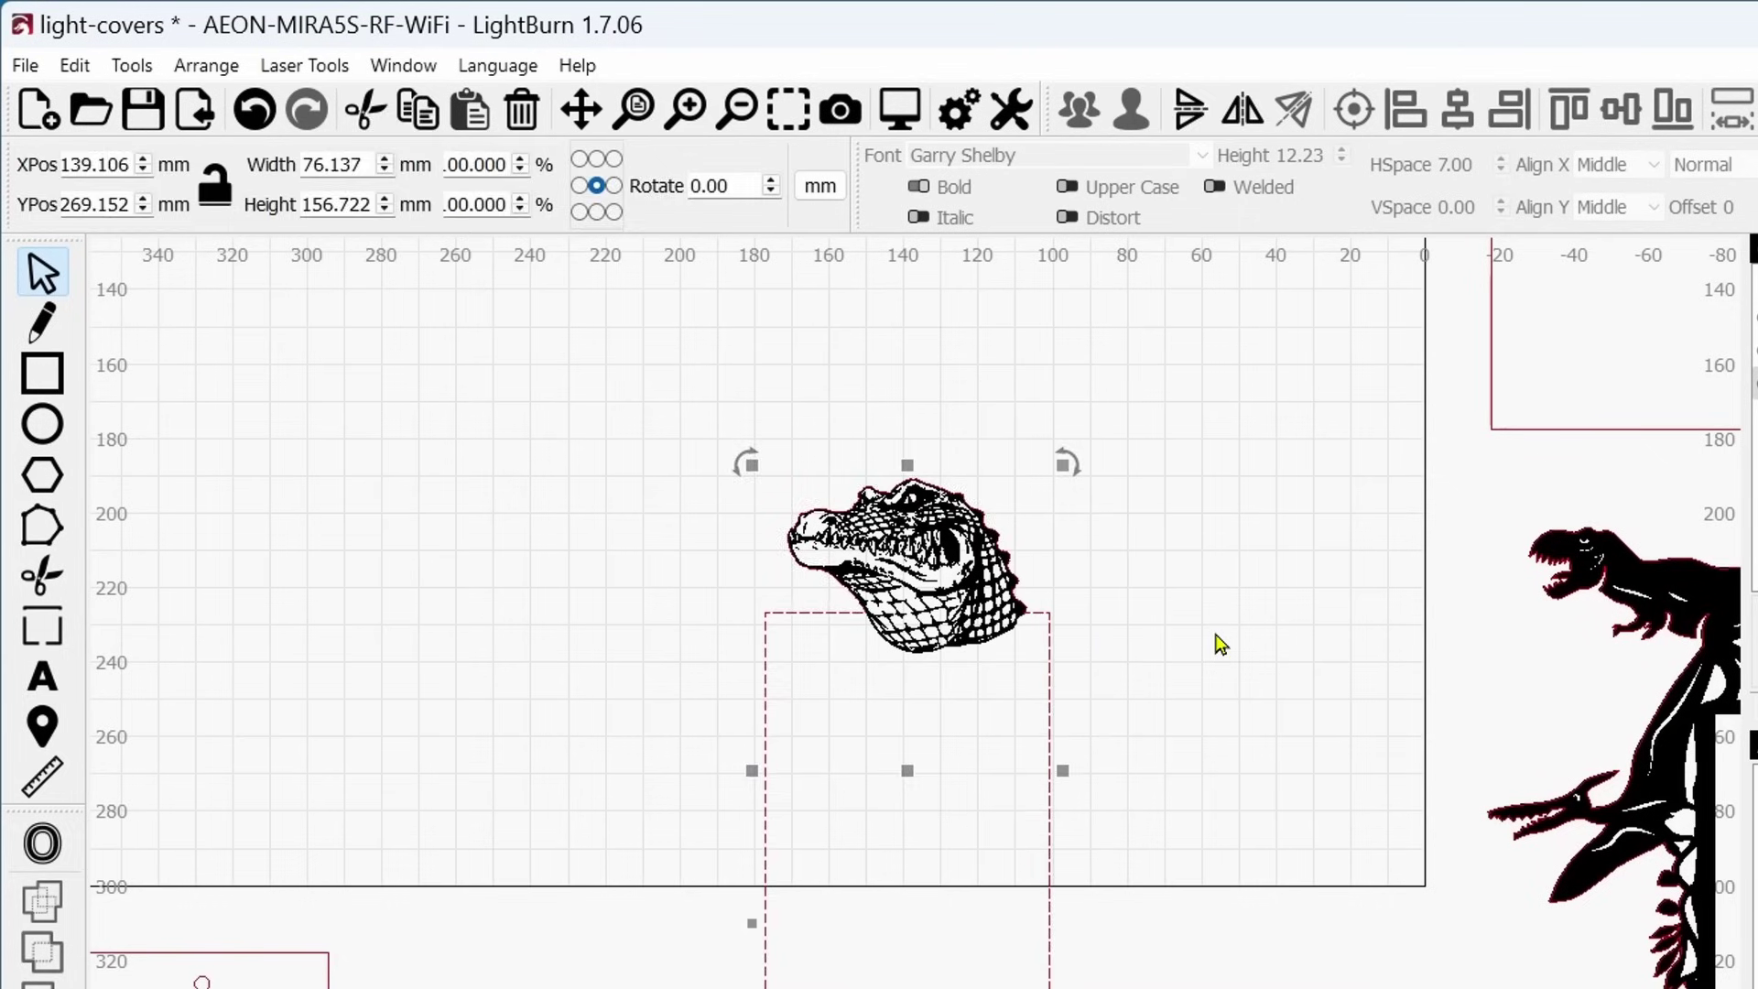
pyautogui.click(1201, 793)
pyautogui.moveTo(895, 518); pyautogui.dragTo(1183, 634)
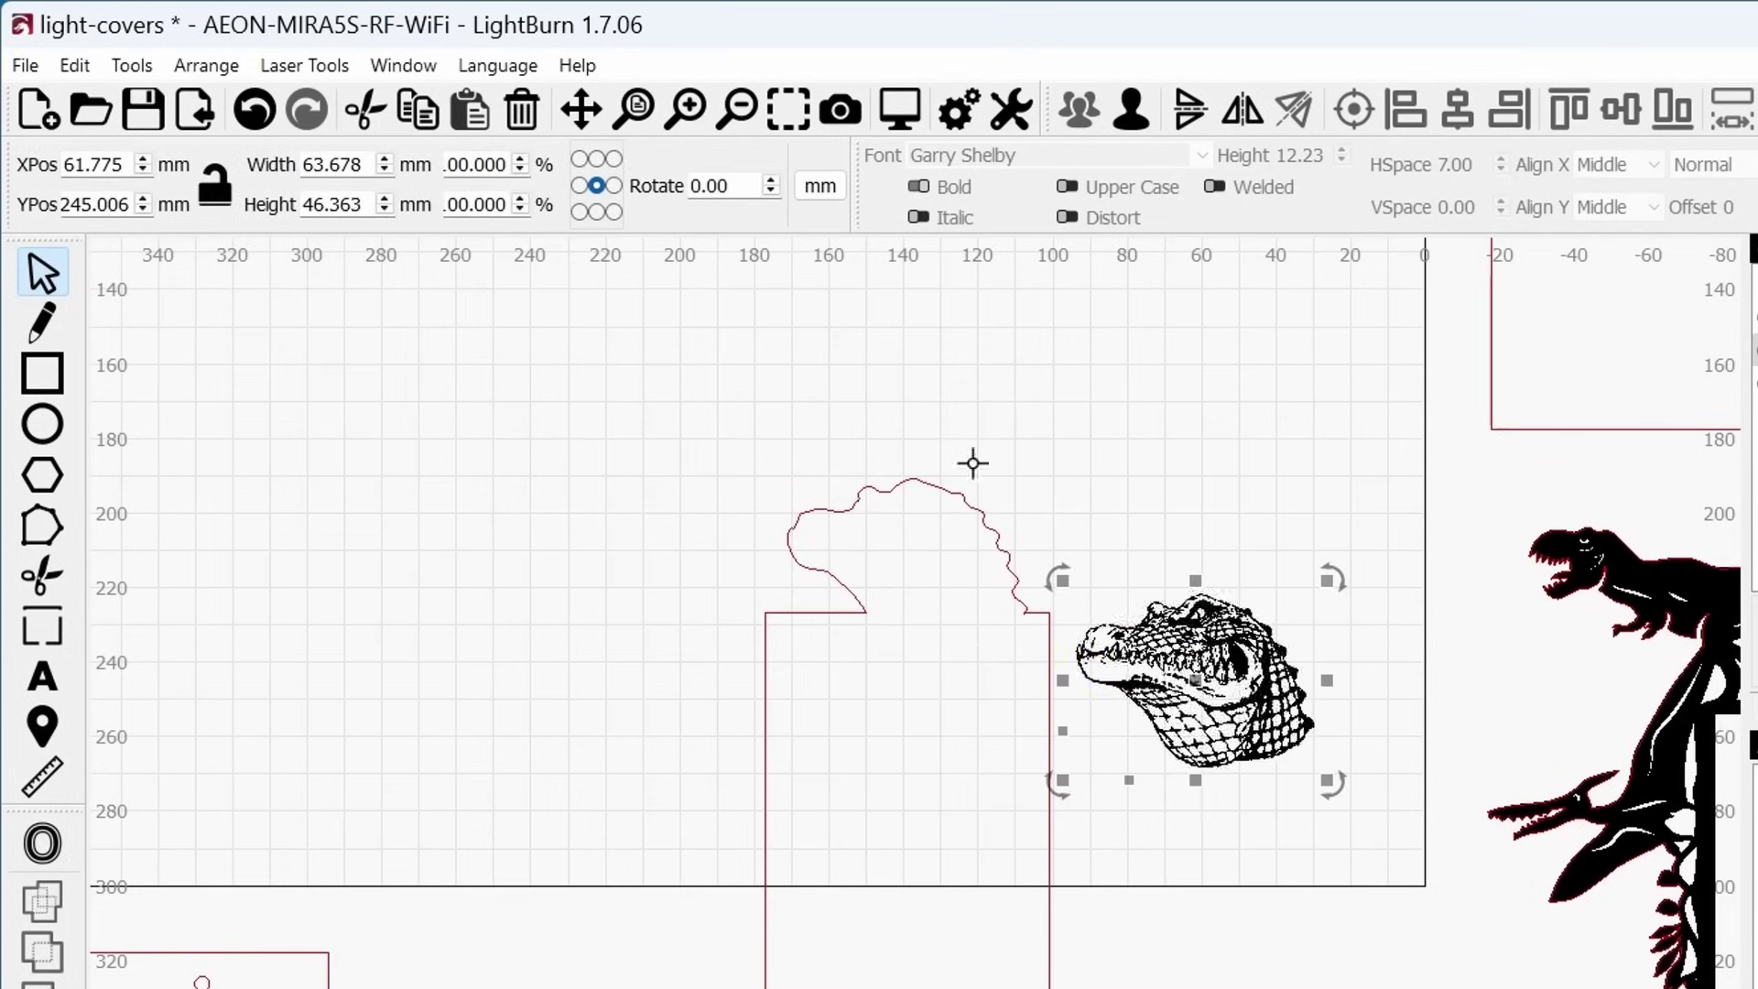
pyautogui.click(256, 110)
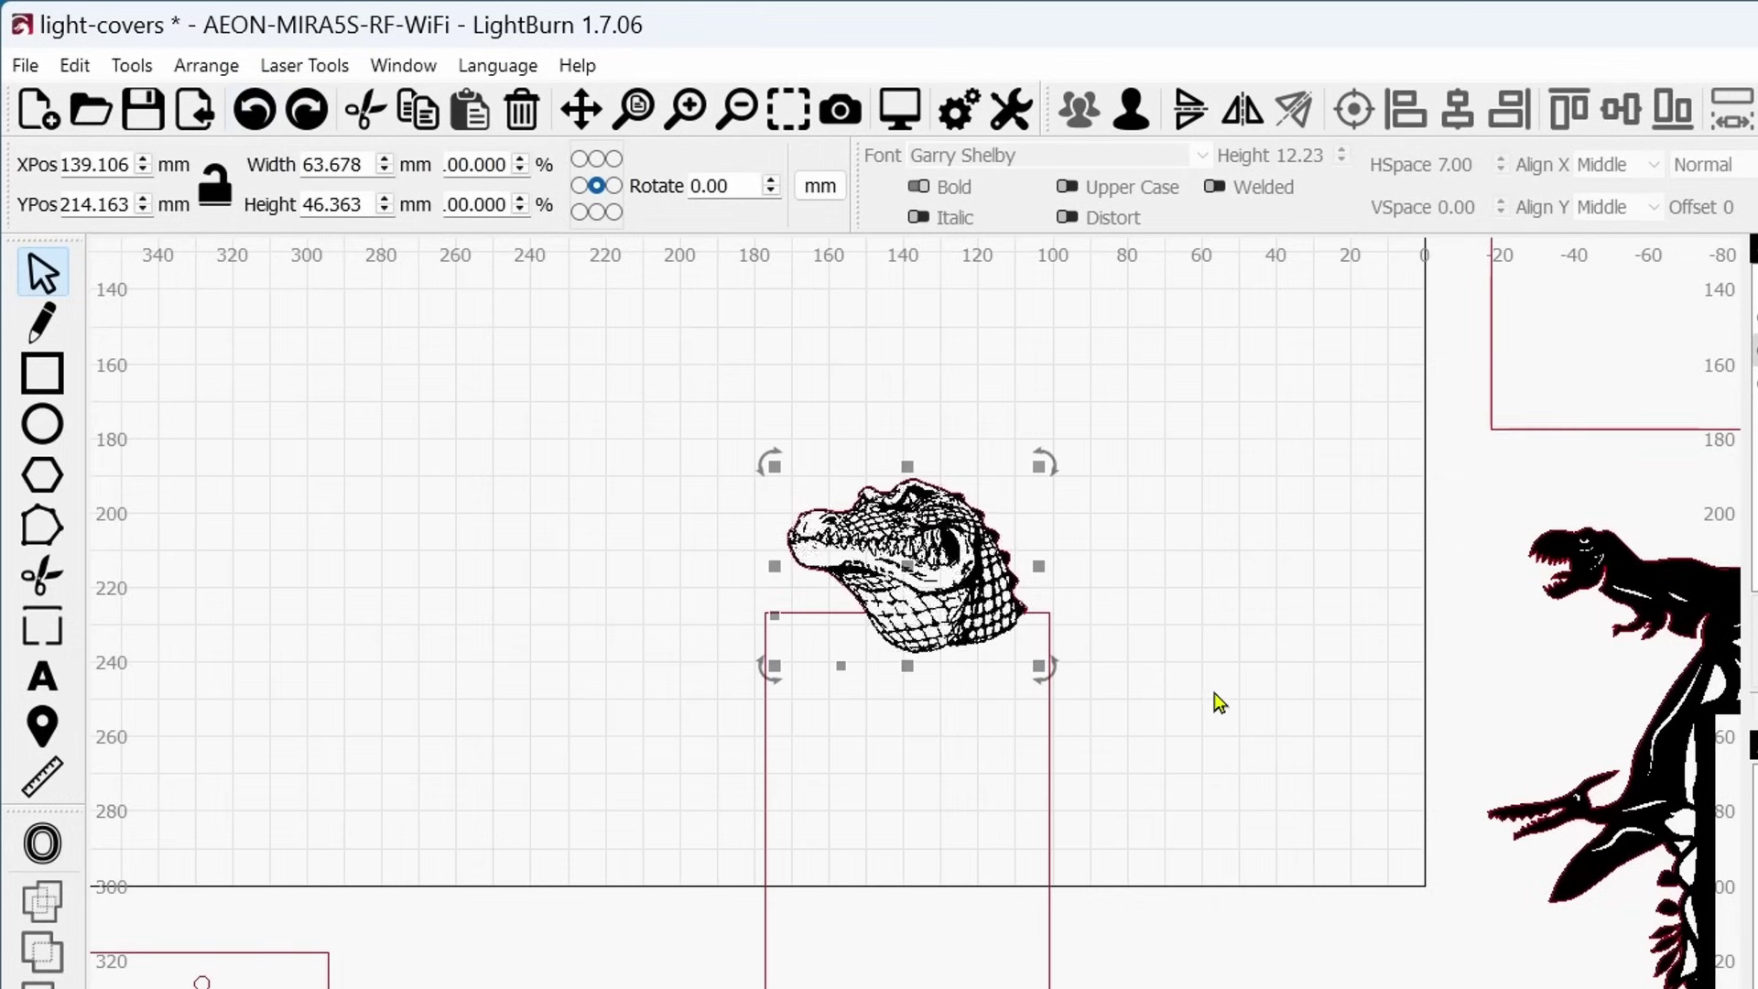
# Insert the light-switch cutout from the outlet-covers art library onto the gator plate
pyautogui.click(1249, 693)
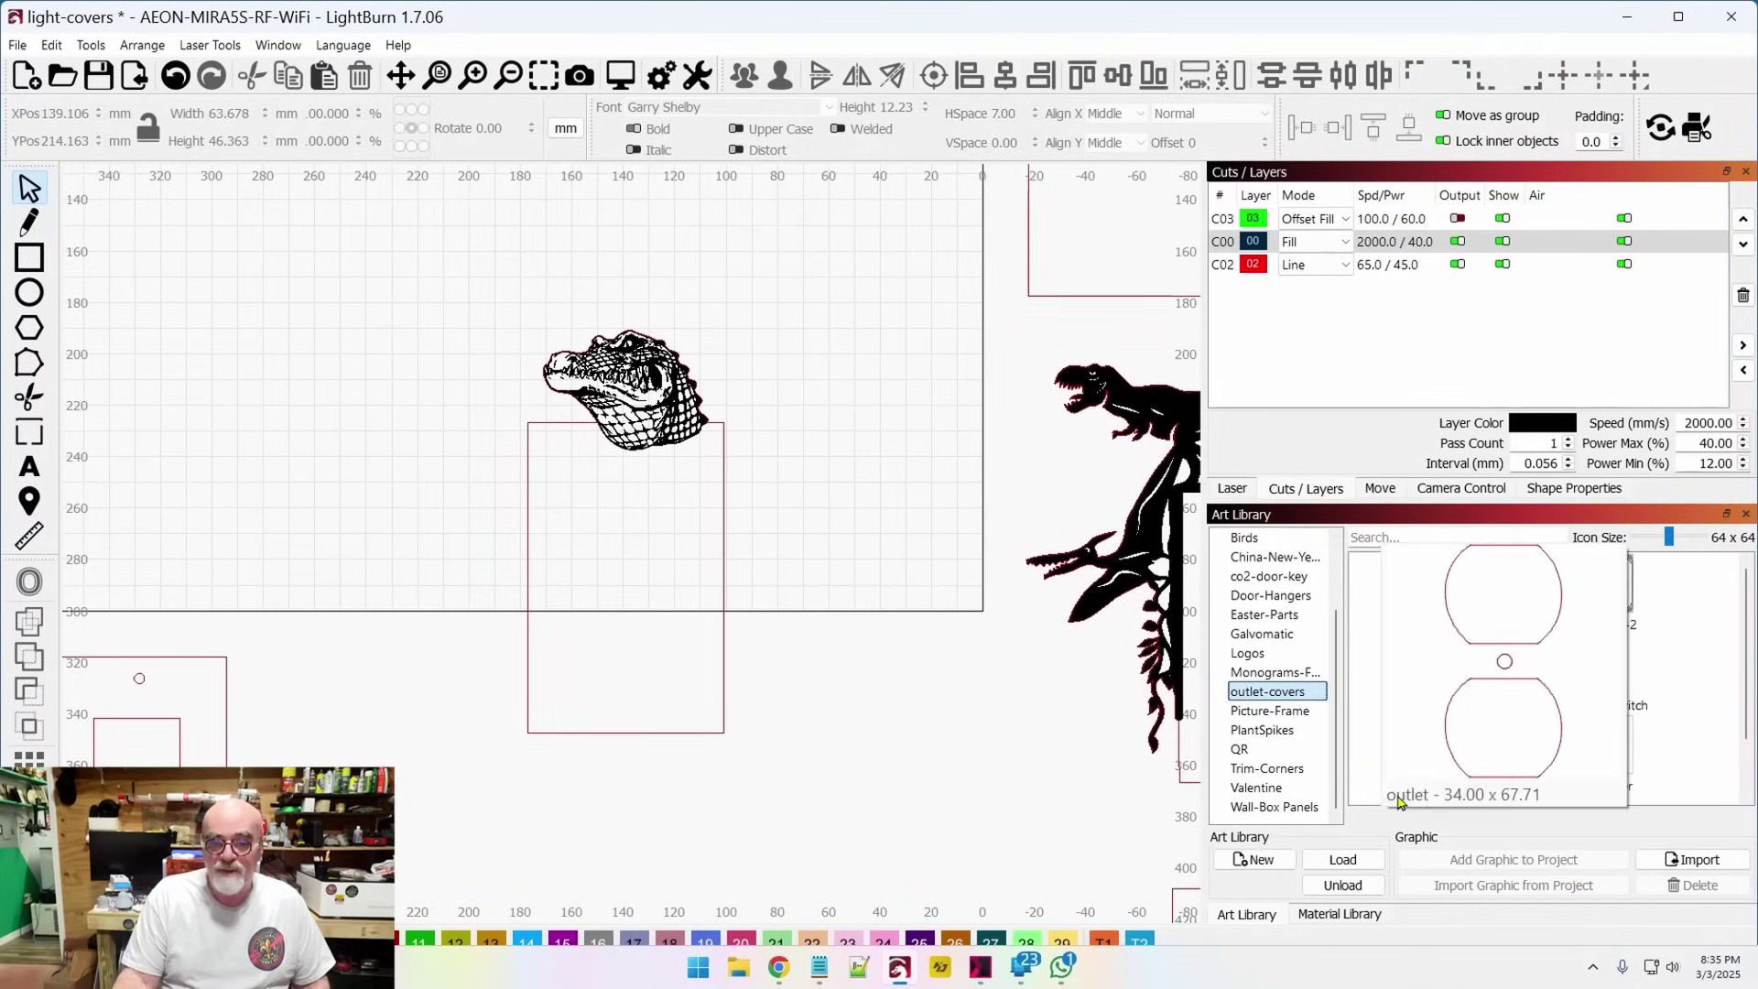
pyautogui.moveTo(1434, 772)
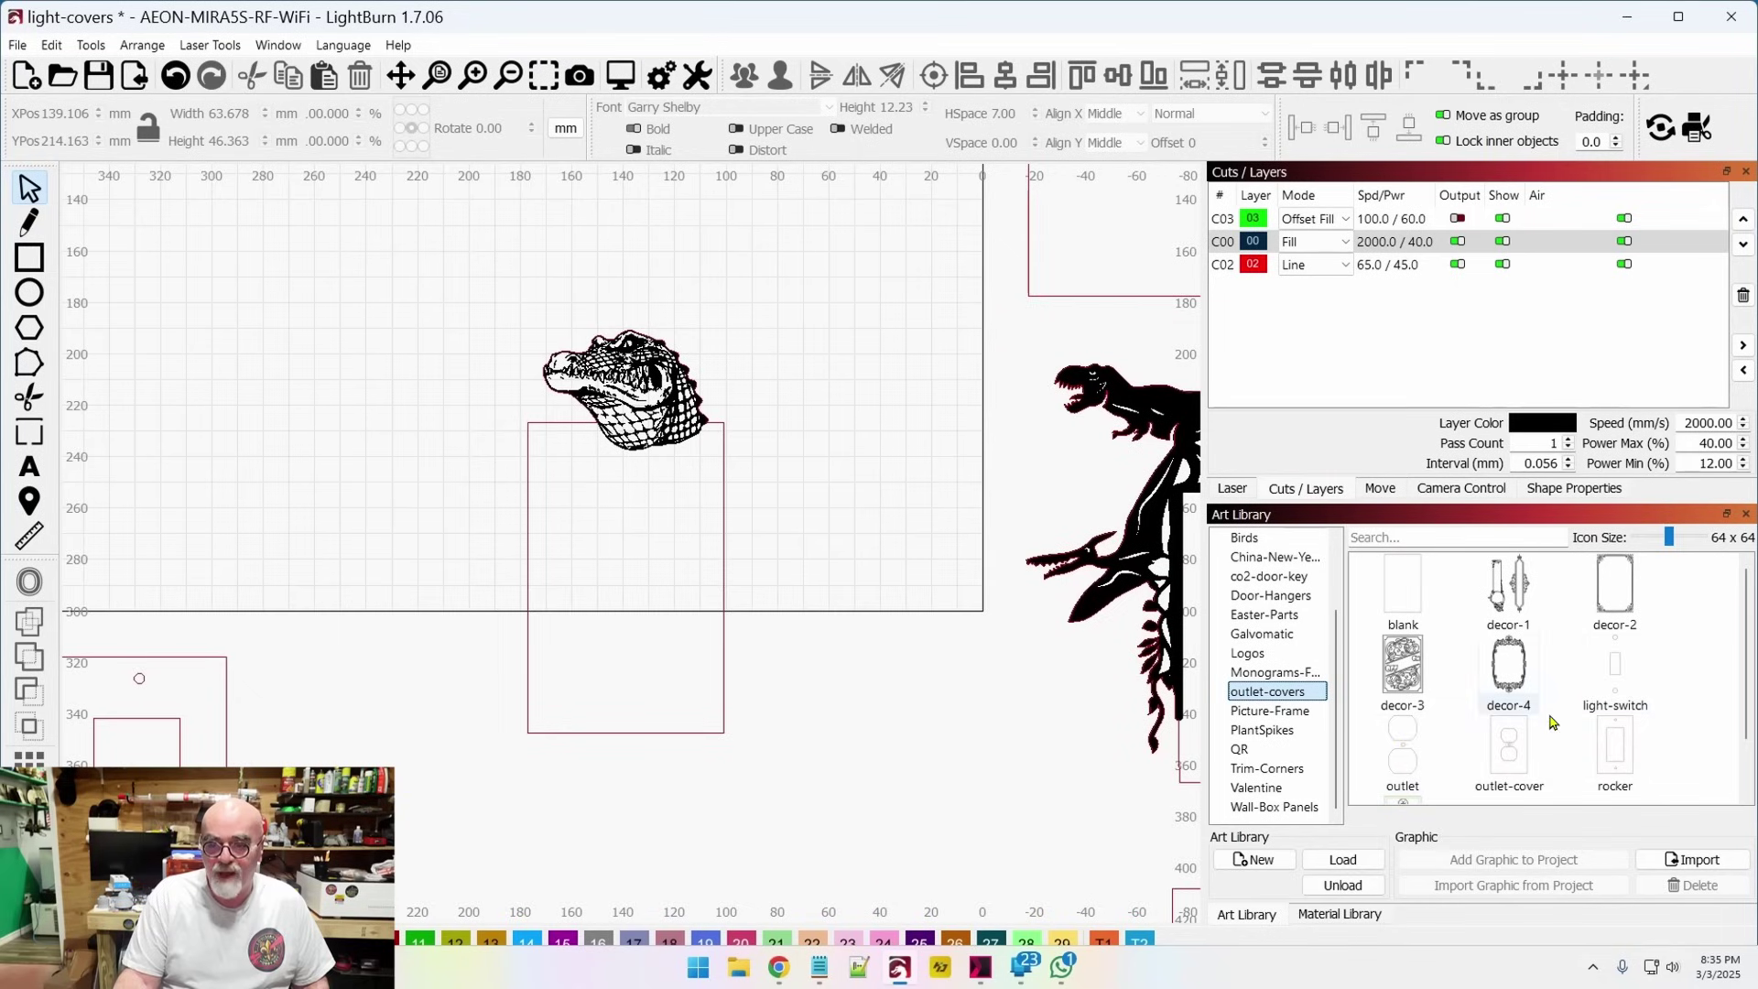
pyautogui.moveTo(1614, 664)
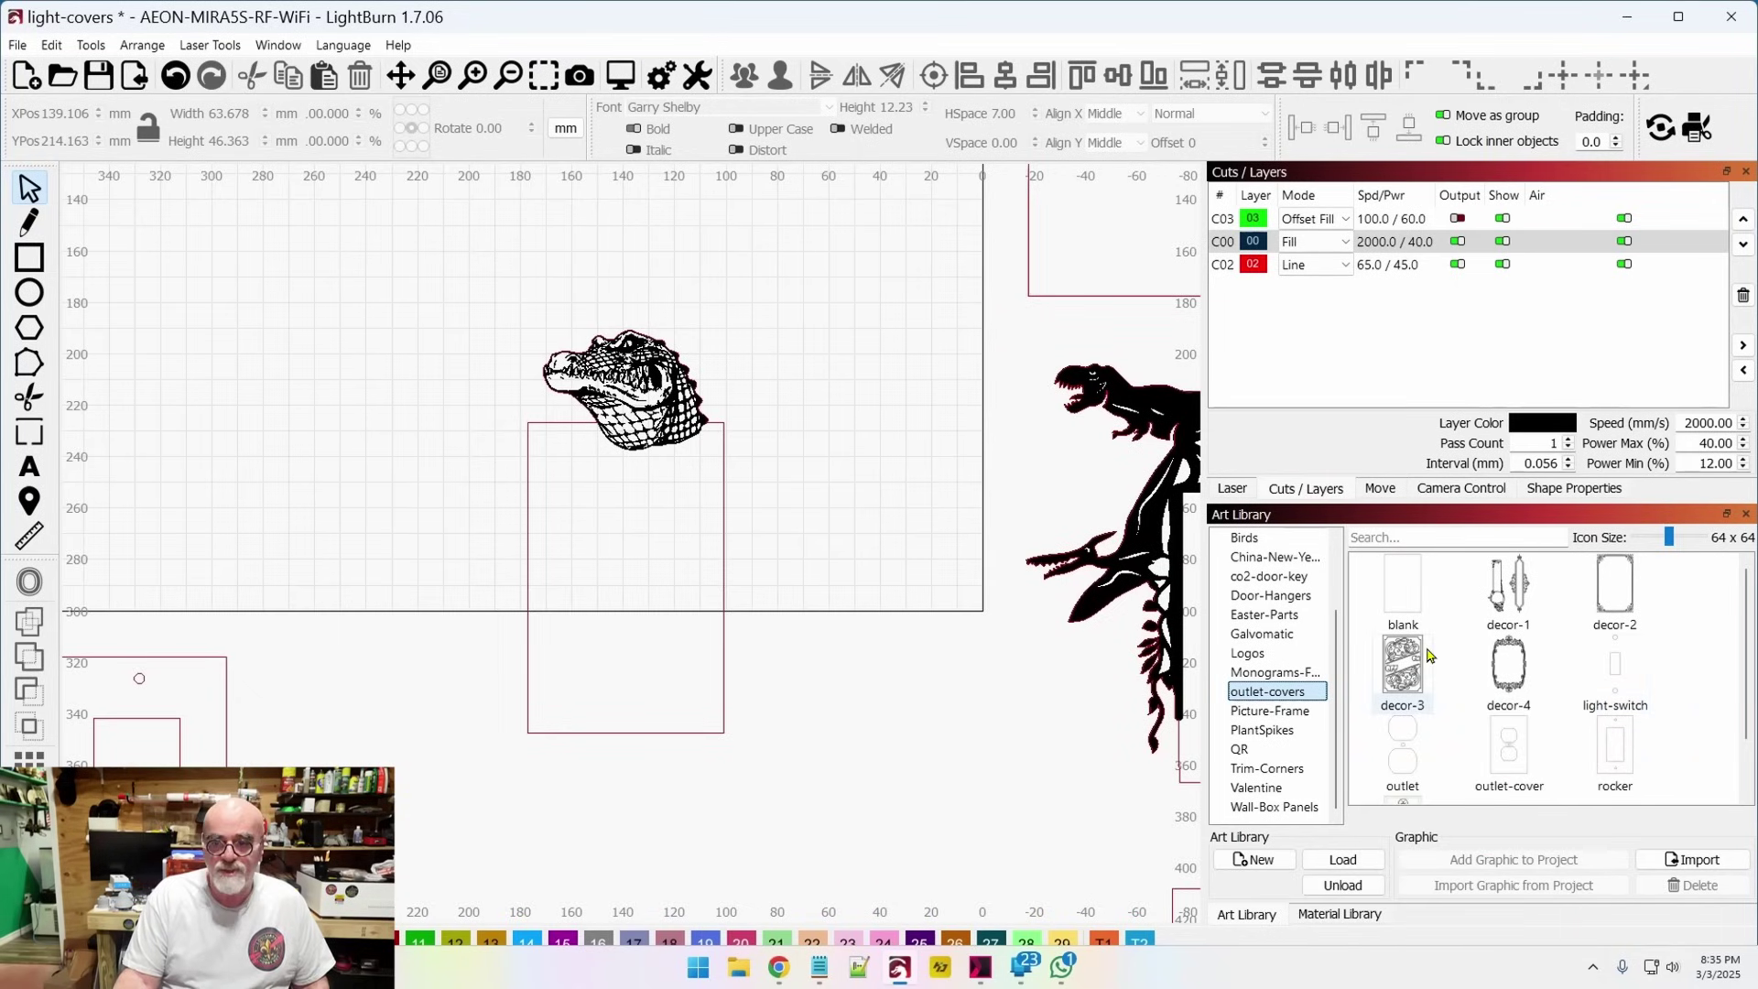
pyautogui.doubleClick(1614, 675)
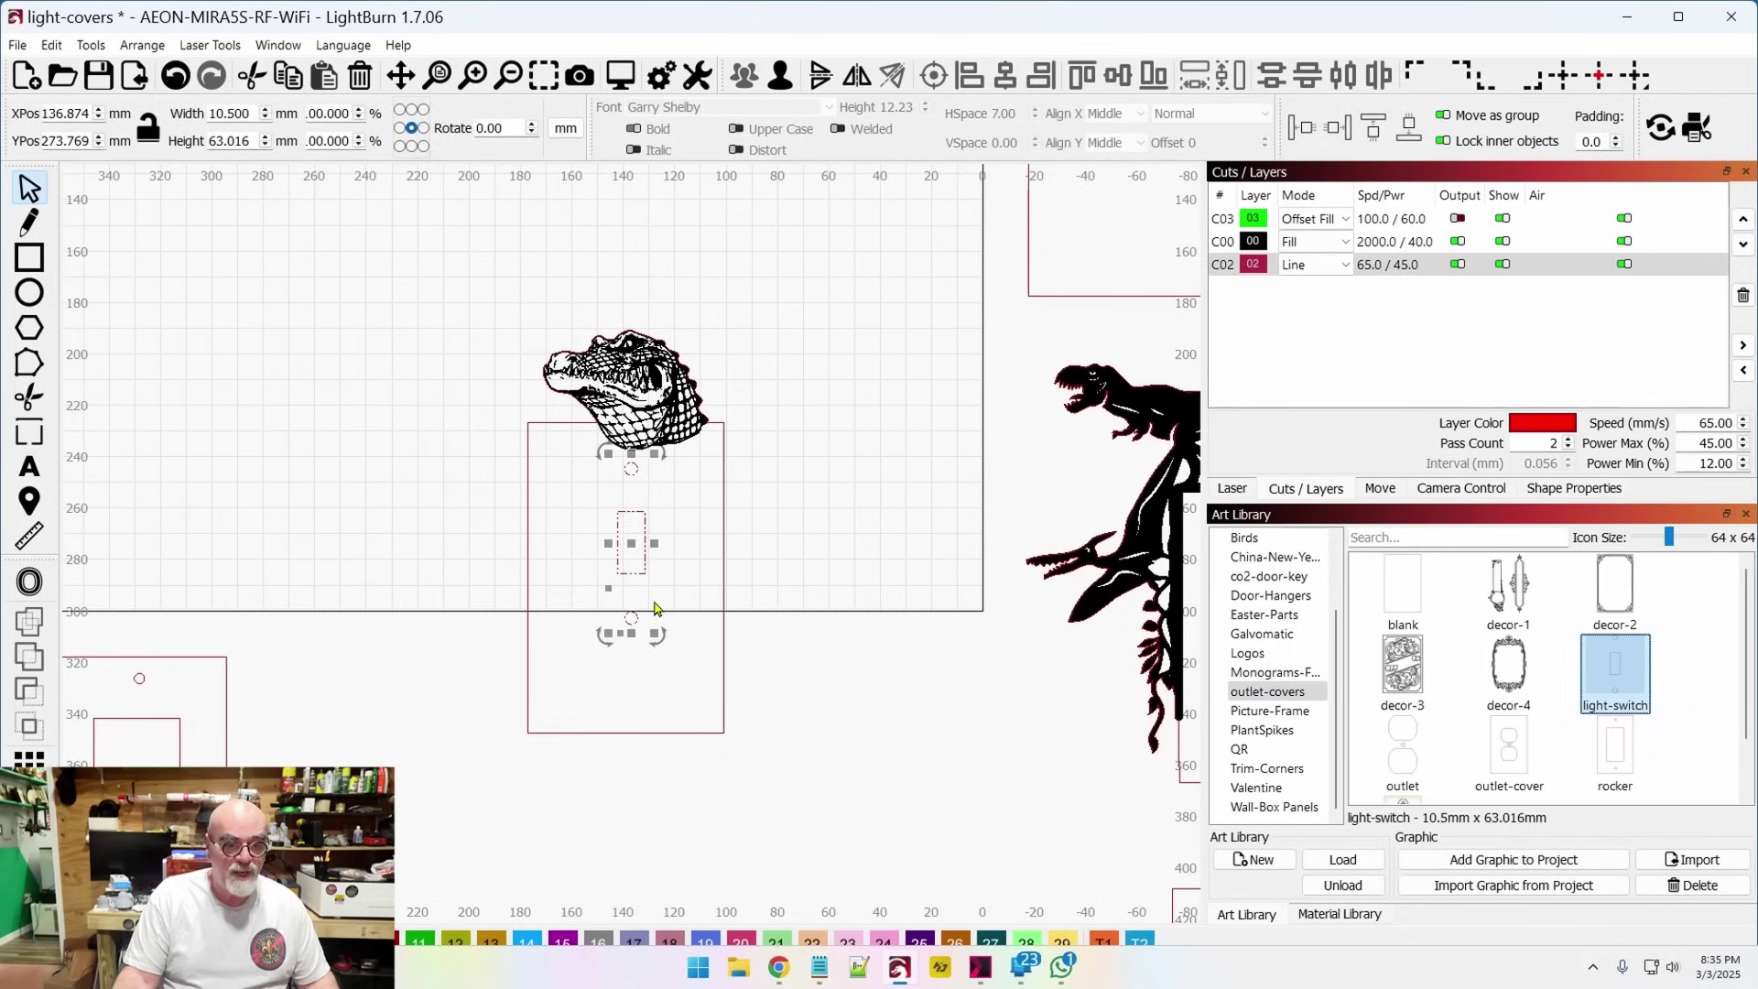
# Centre the light-switch cutout horizontally on the gator plate by aligning their vertical centres
pyautogui.scroll(1, 600, 570)
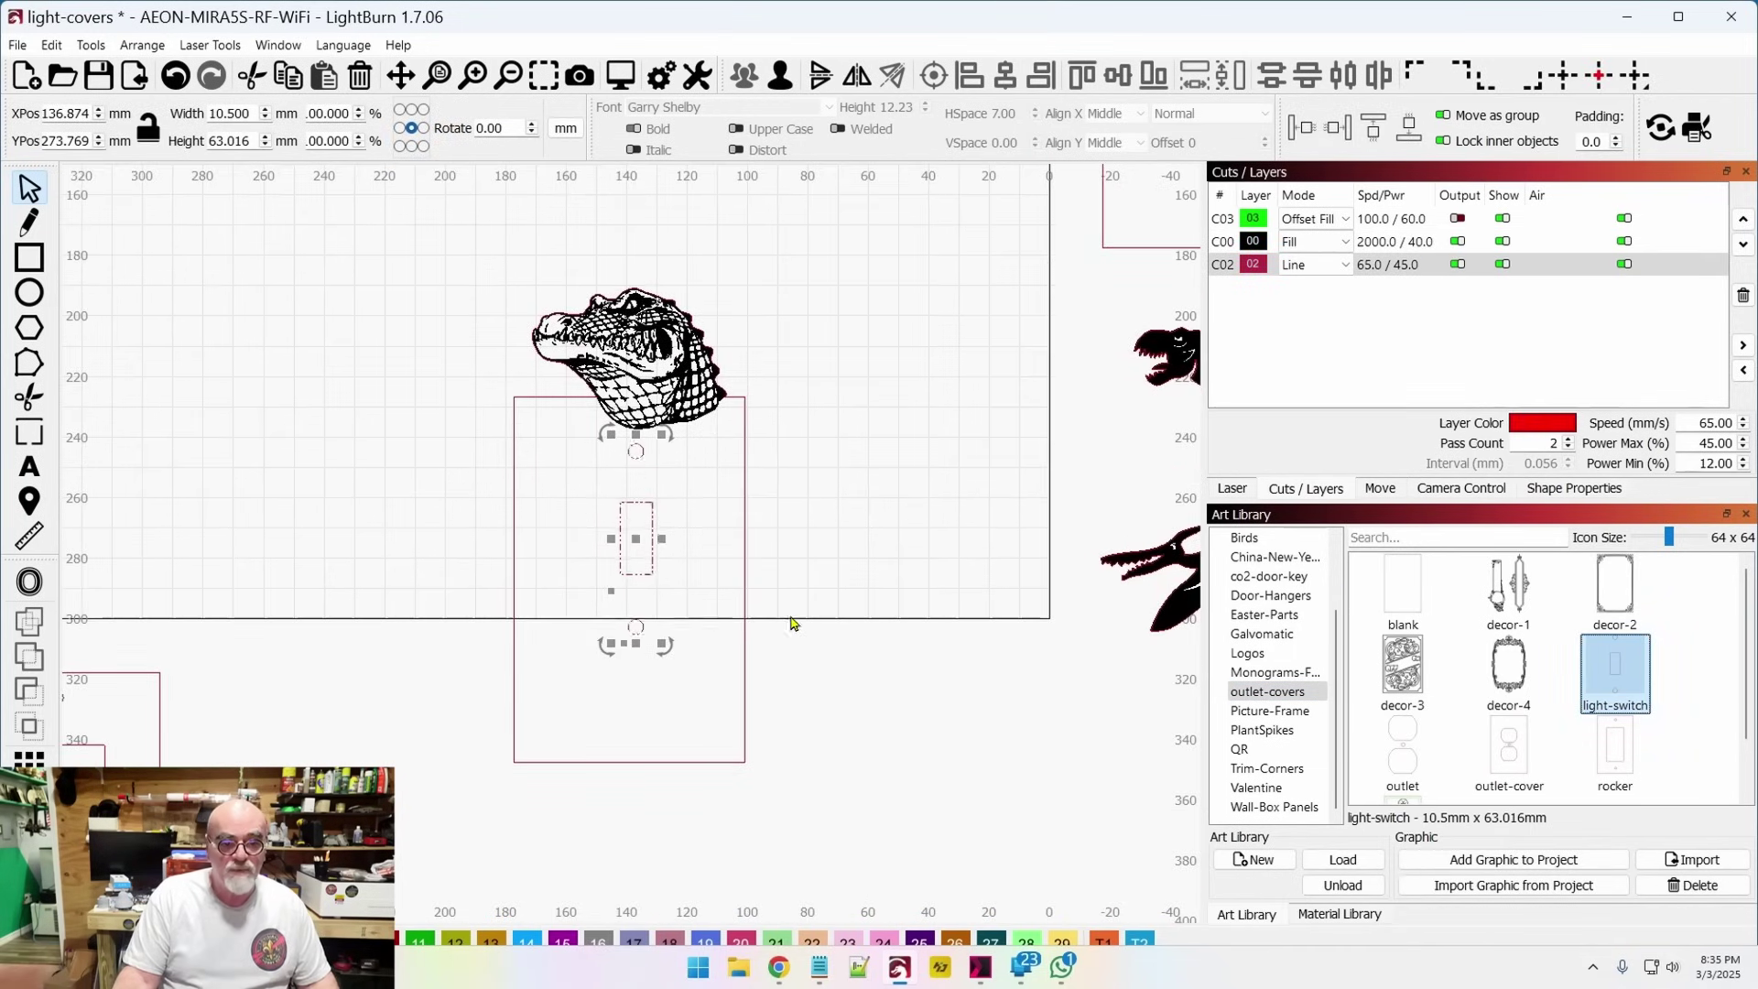
pyautogui.scroll(-2, 824, 586)
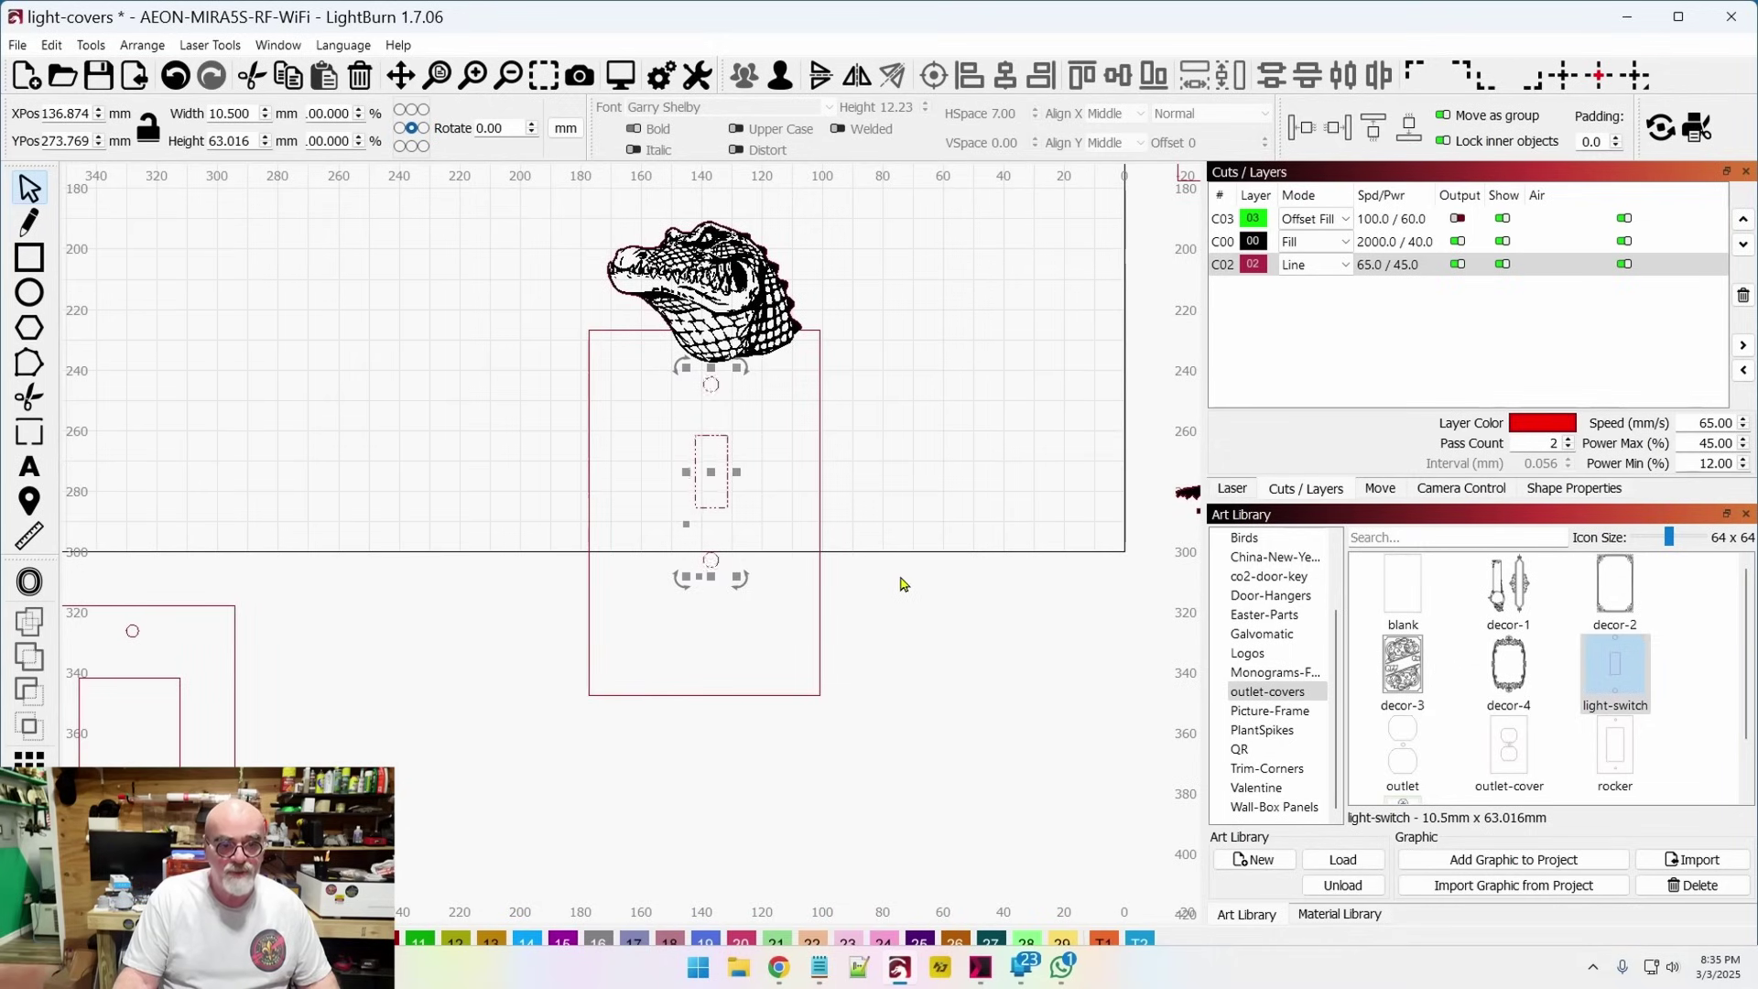
pyautogui.moveTo(902, 585); pyautogui.dragTo(796, 535)
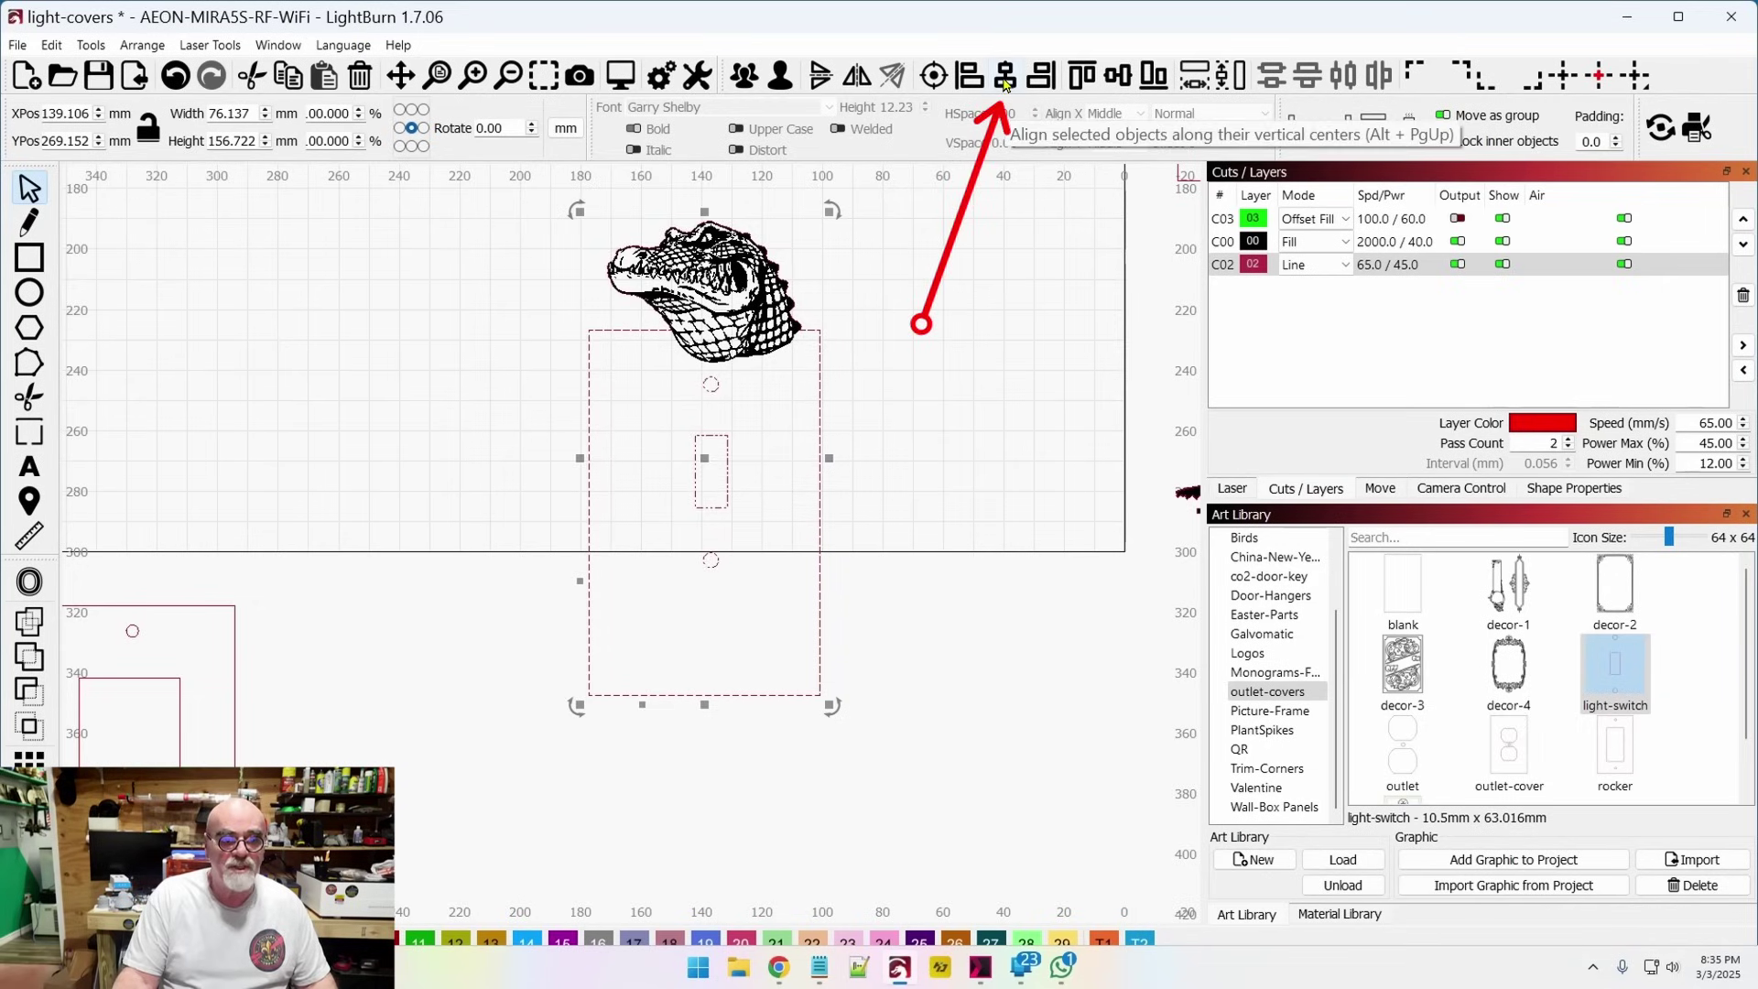
pyautogui.click(1004, 75)
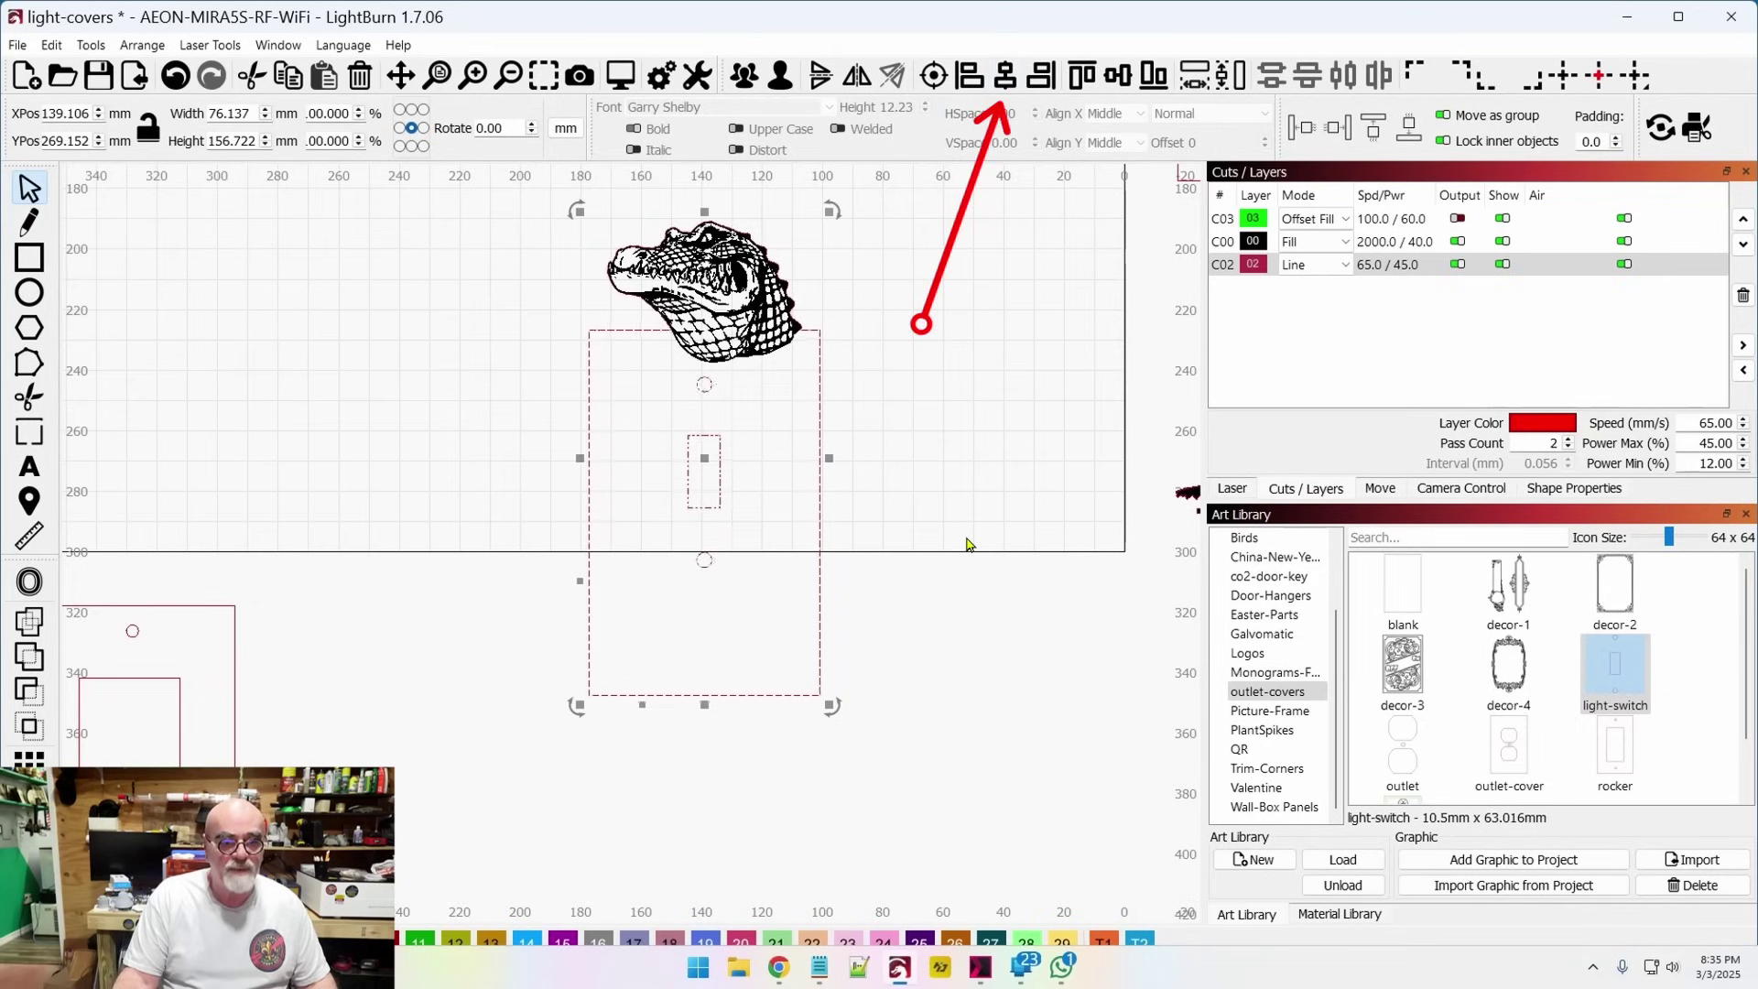
pyautogui.click(968, 544)
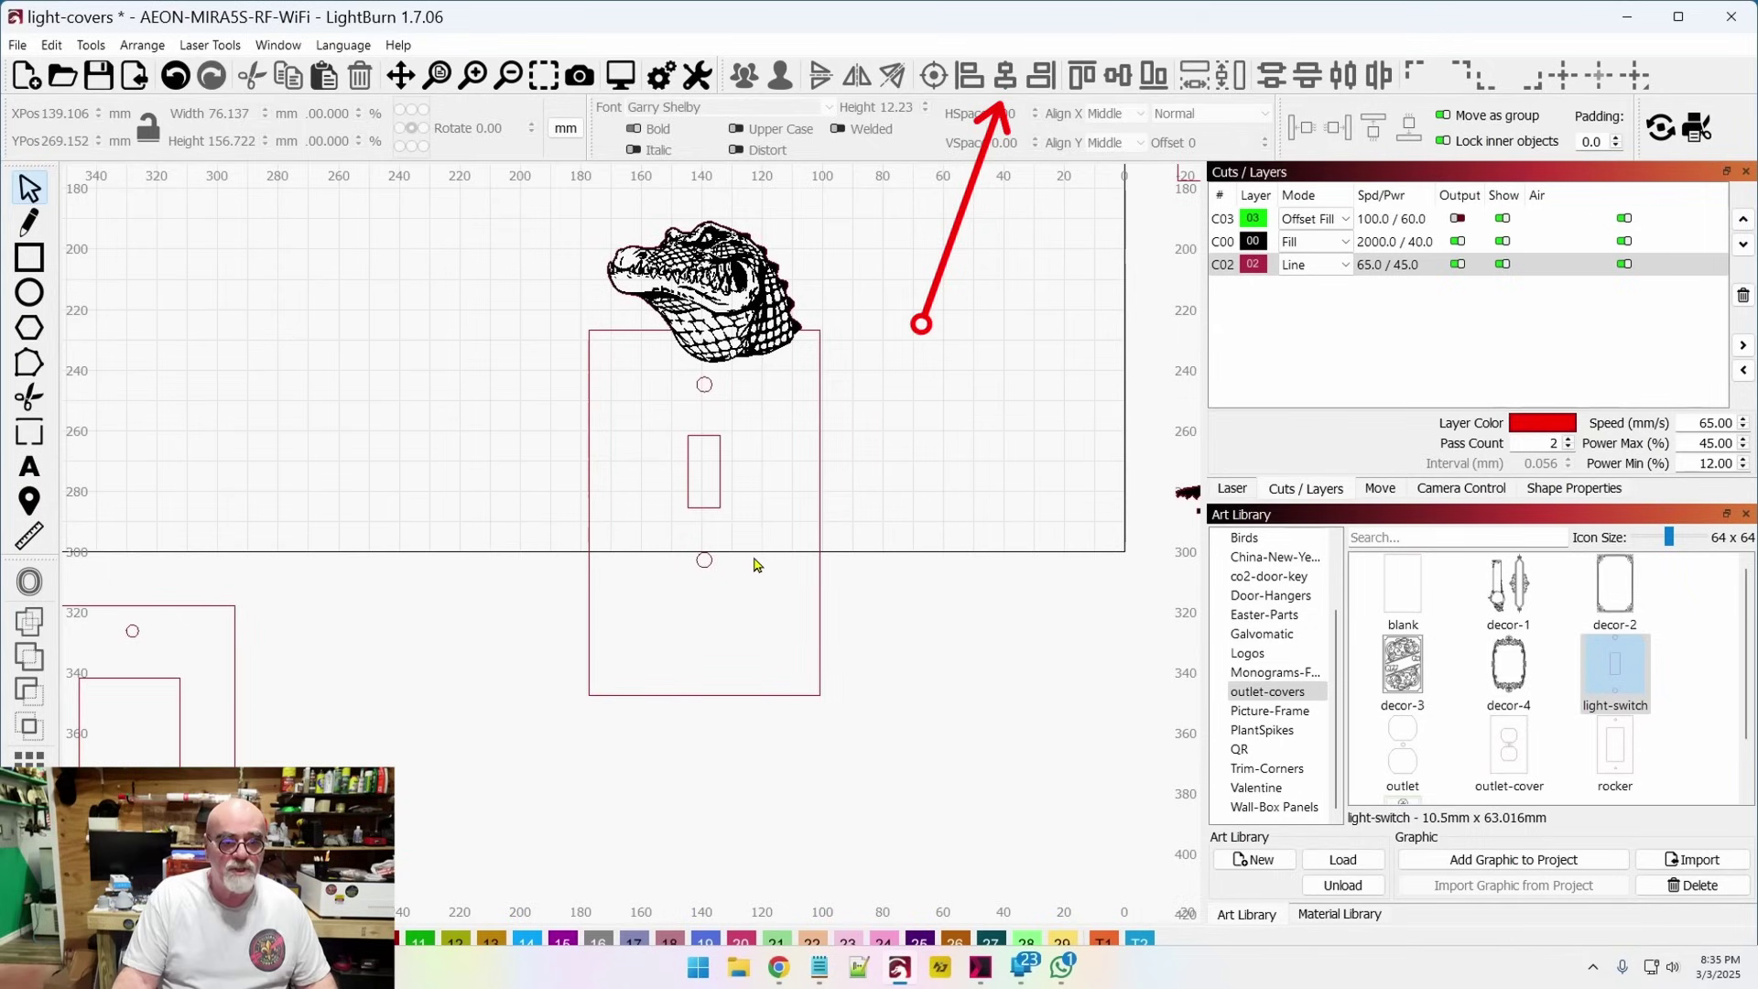
# Nudge the light-switch cutout down about 12 mm, clear of the gator's neck
pyautogui.moveTo(680, 500); pyautogui.dragTo(679, 500)
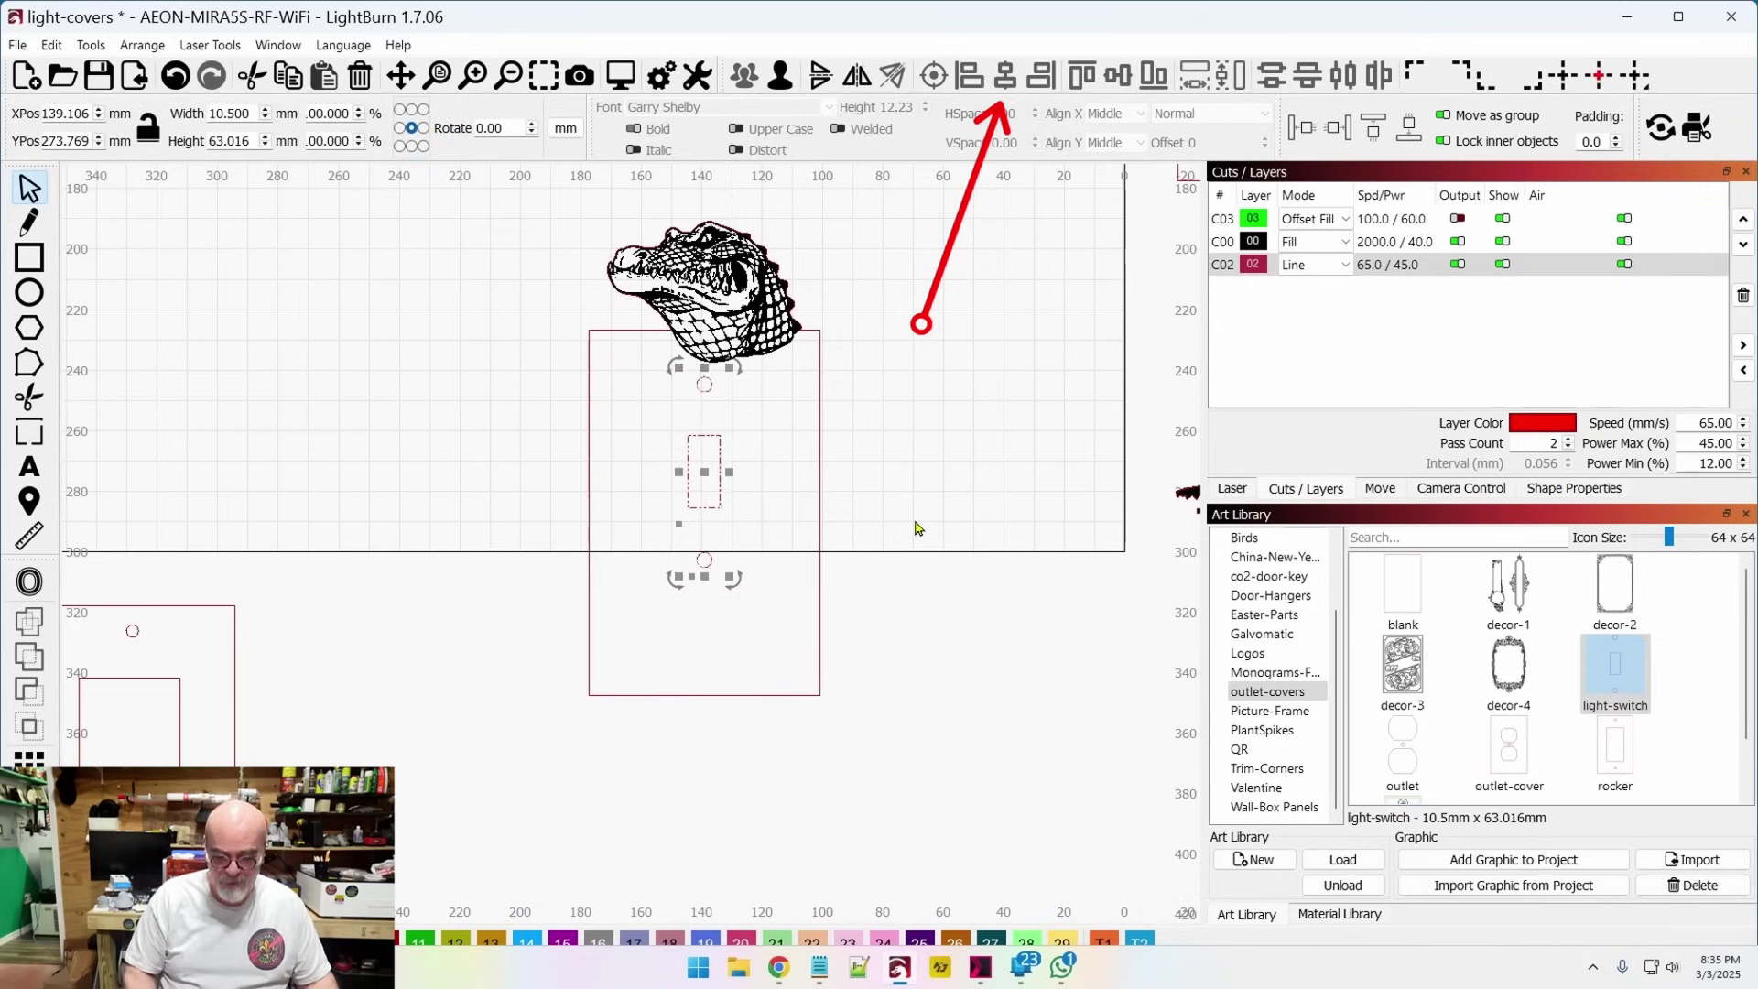
pyautogui.press('Down')
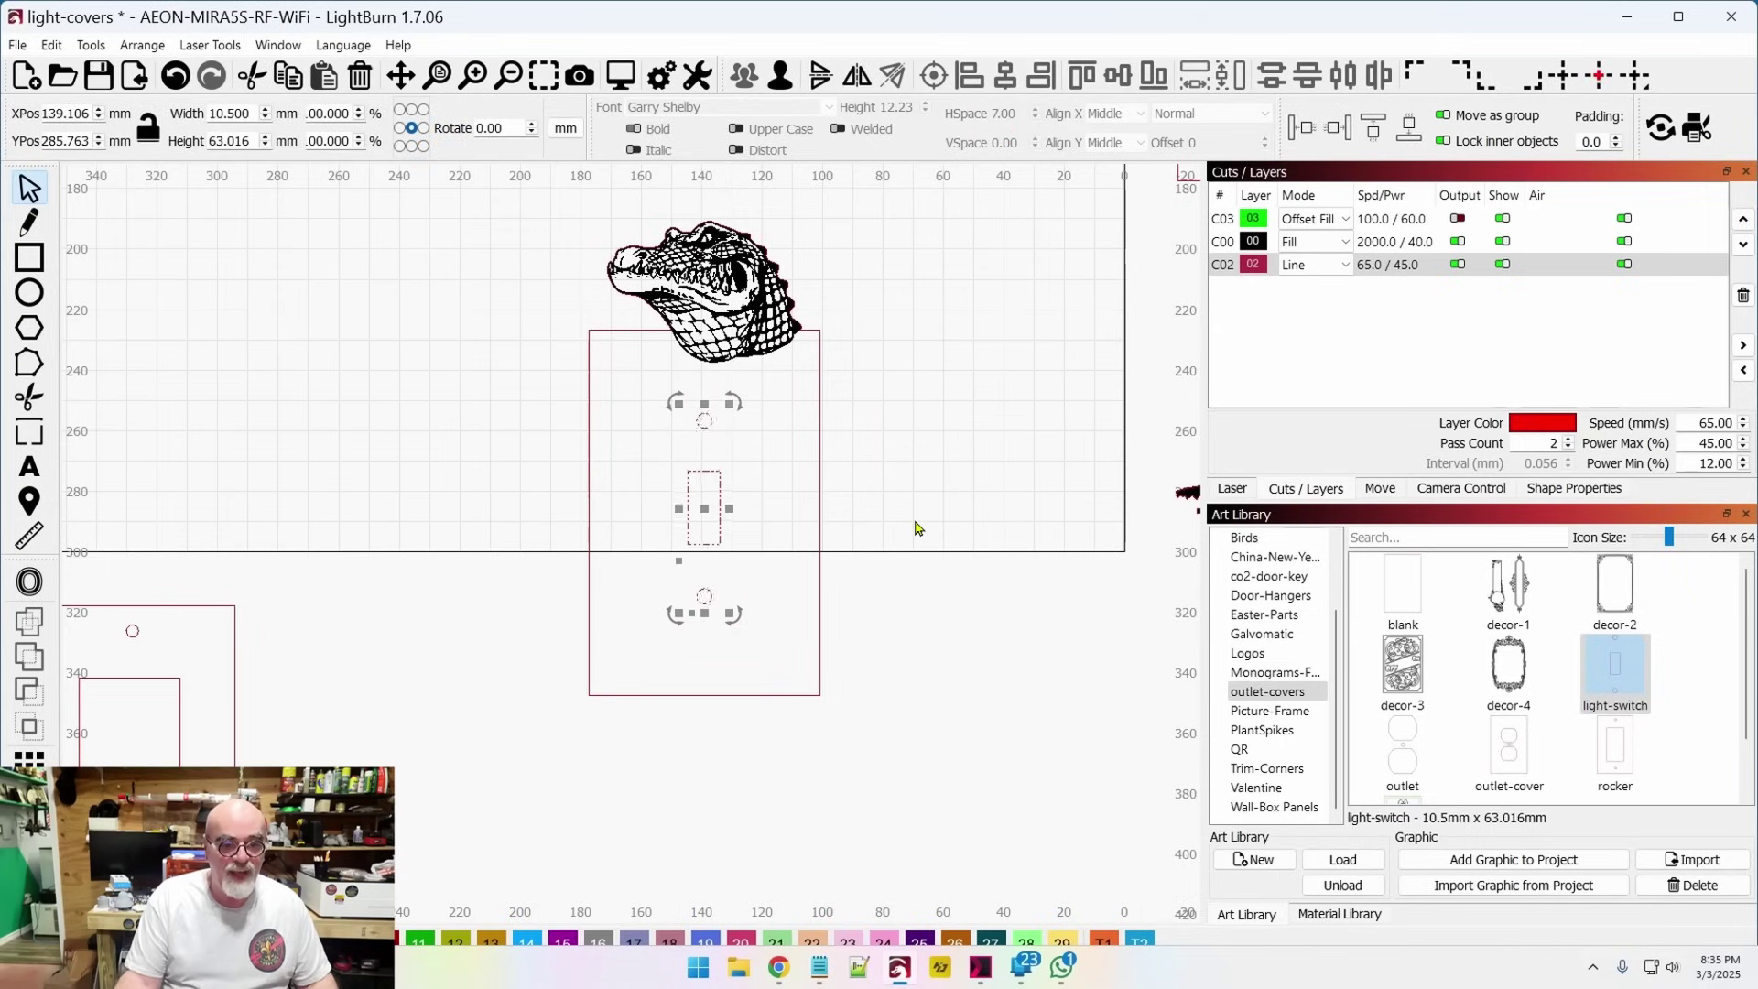
pyautogui.click(996, 531)
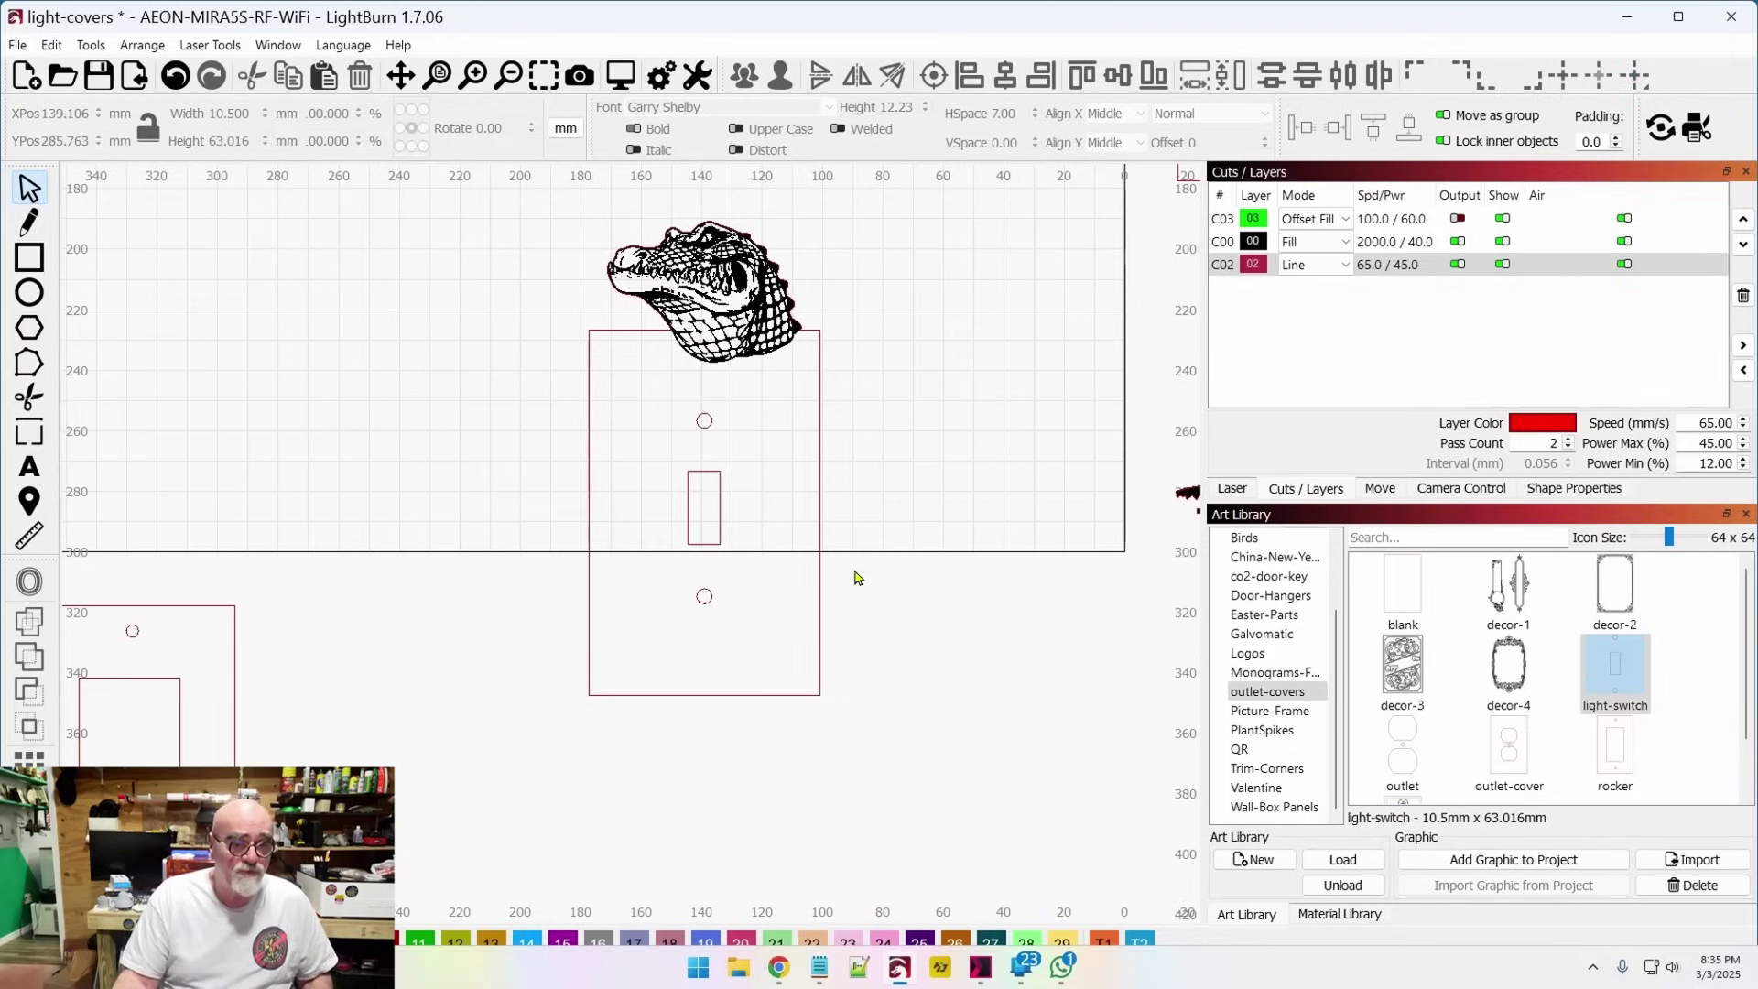
pyautogui.scroll(-4, 836, 545)
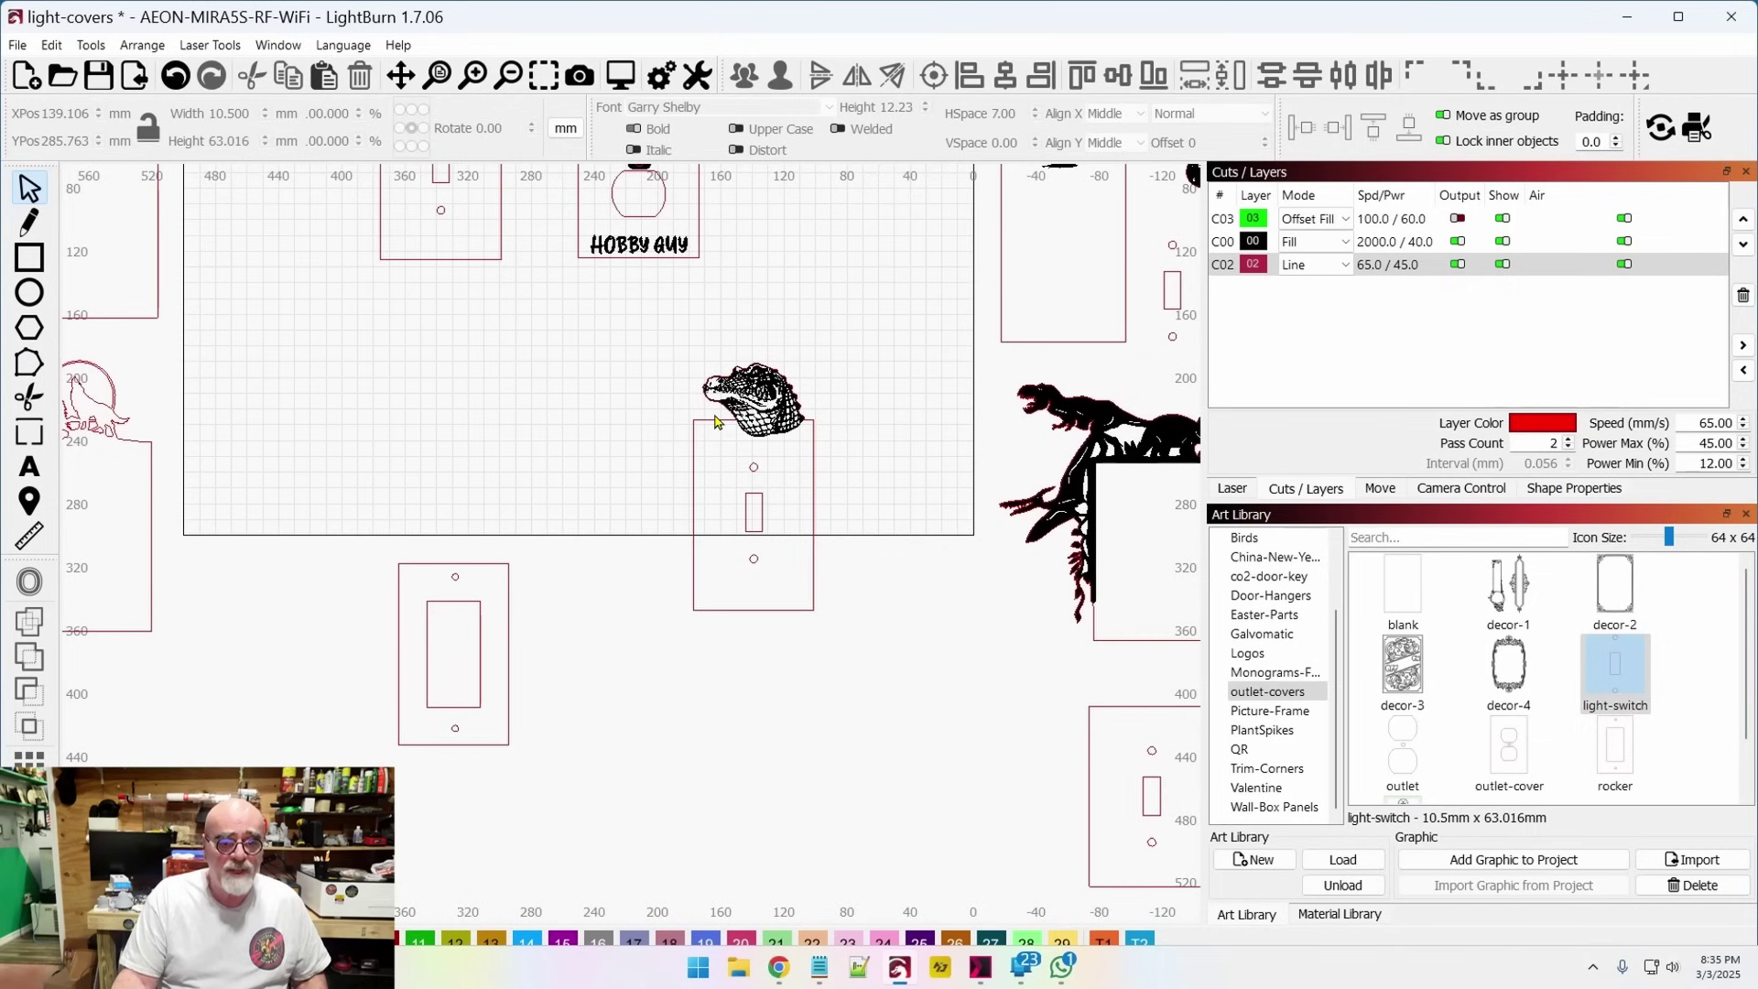
pyautogui.moveTo(869, 409); pyautogui.dragTo(689, 567)
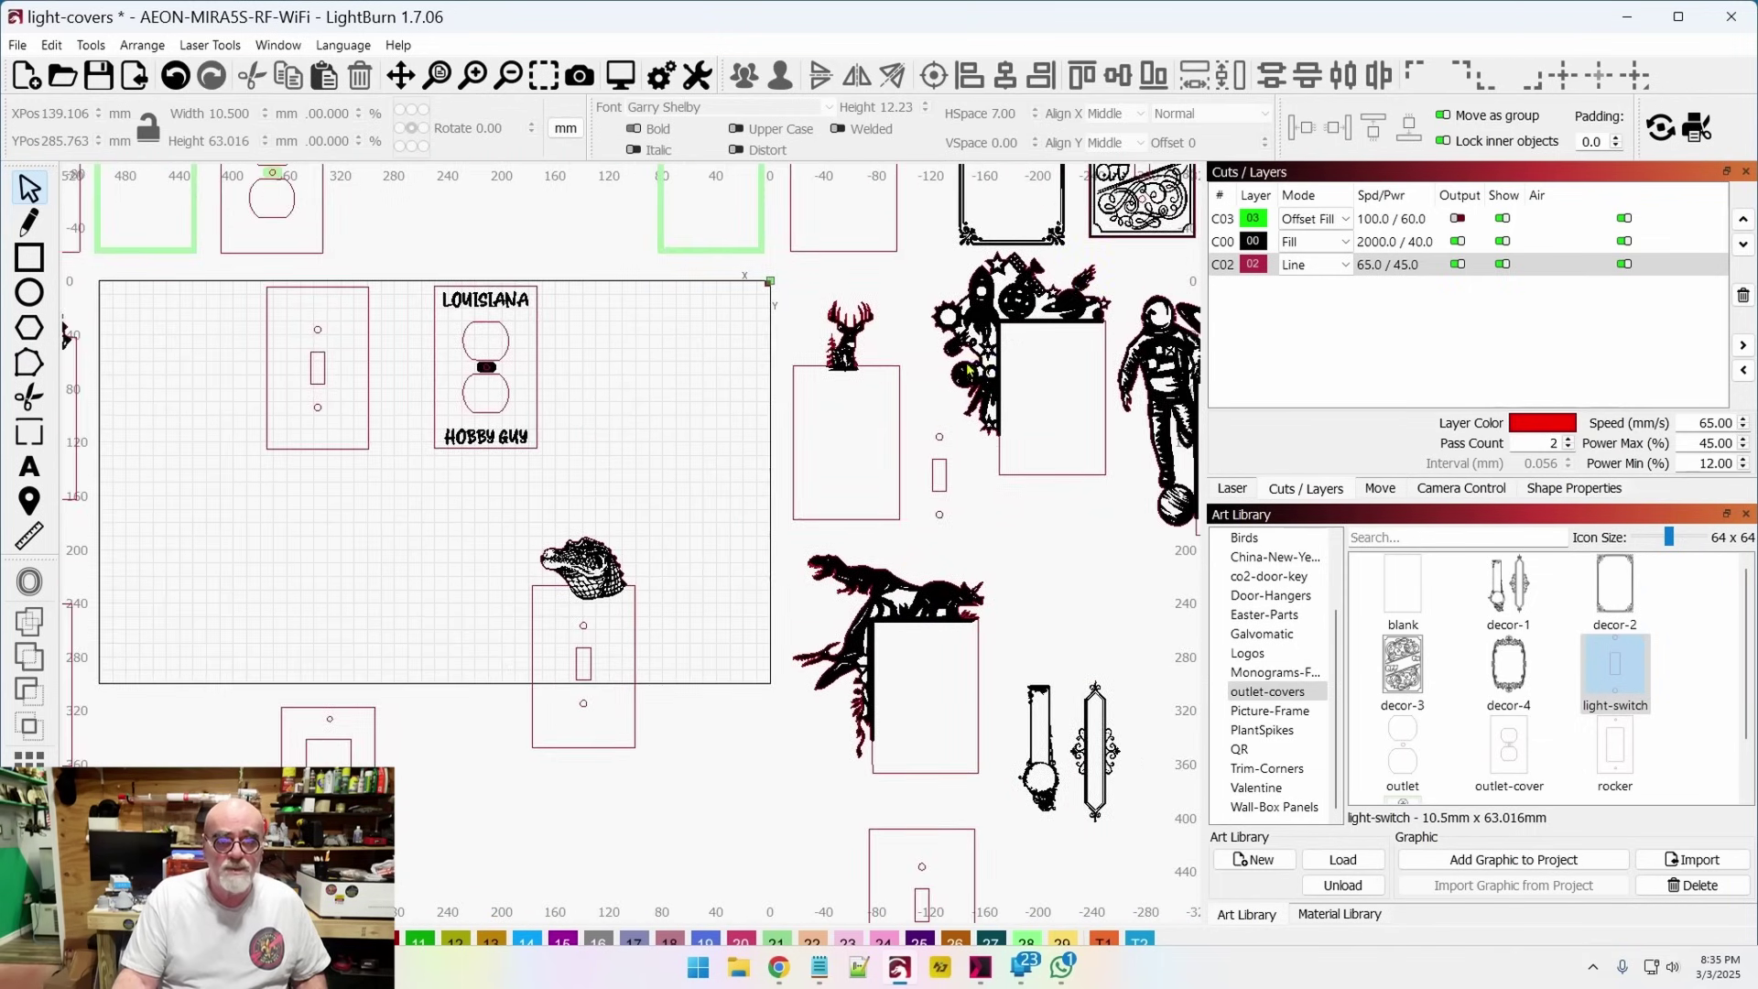
pyautogui.moveTo(1045, 319); pyautogui.dragTo(849, 338)
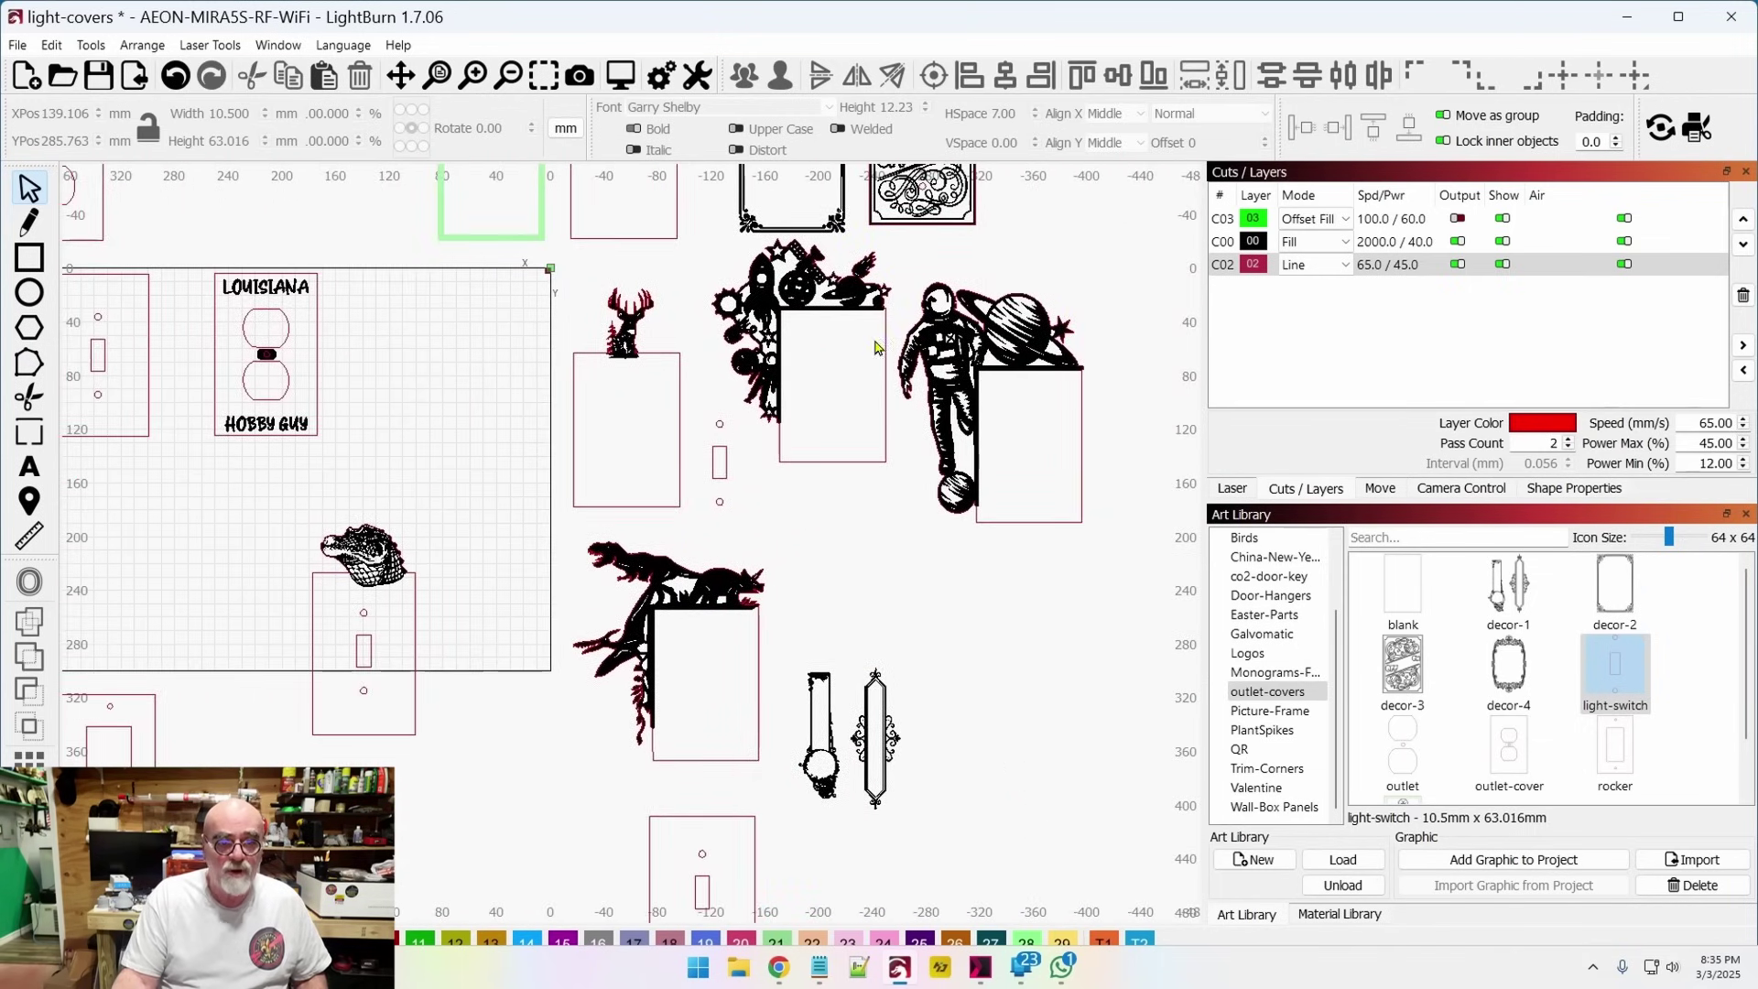
# Try widening the gator plate outline symmetrically about its centre to about 111 mm, and undo the stretch
pyautogui.moveTo(475, 483); pyautogui.dragTo(668, 488)
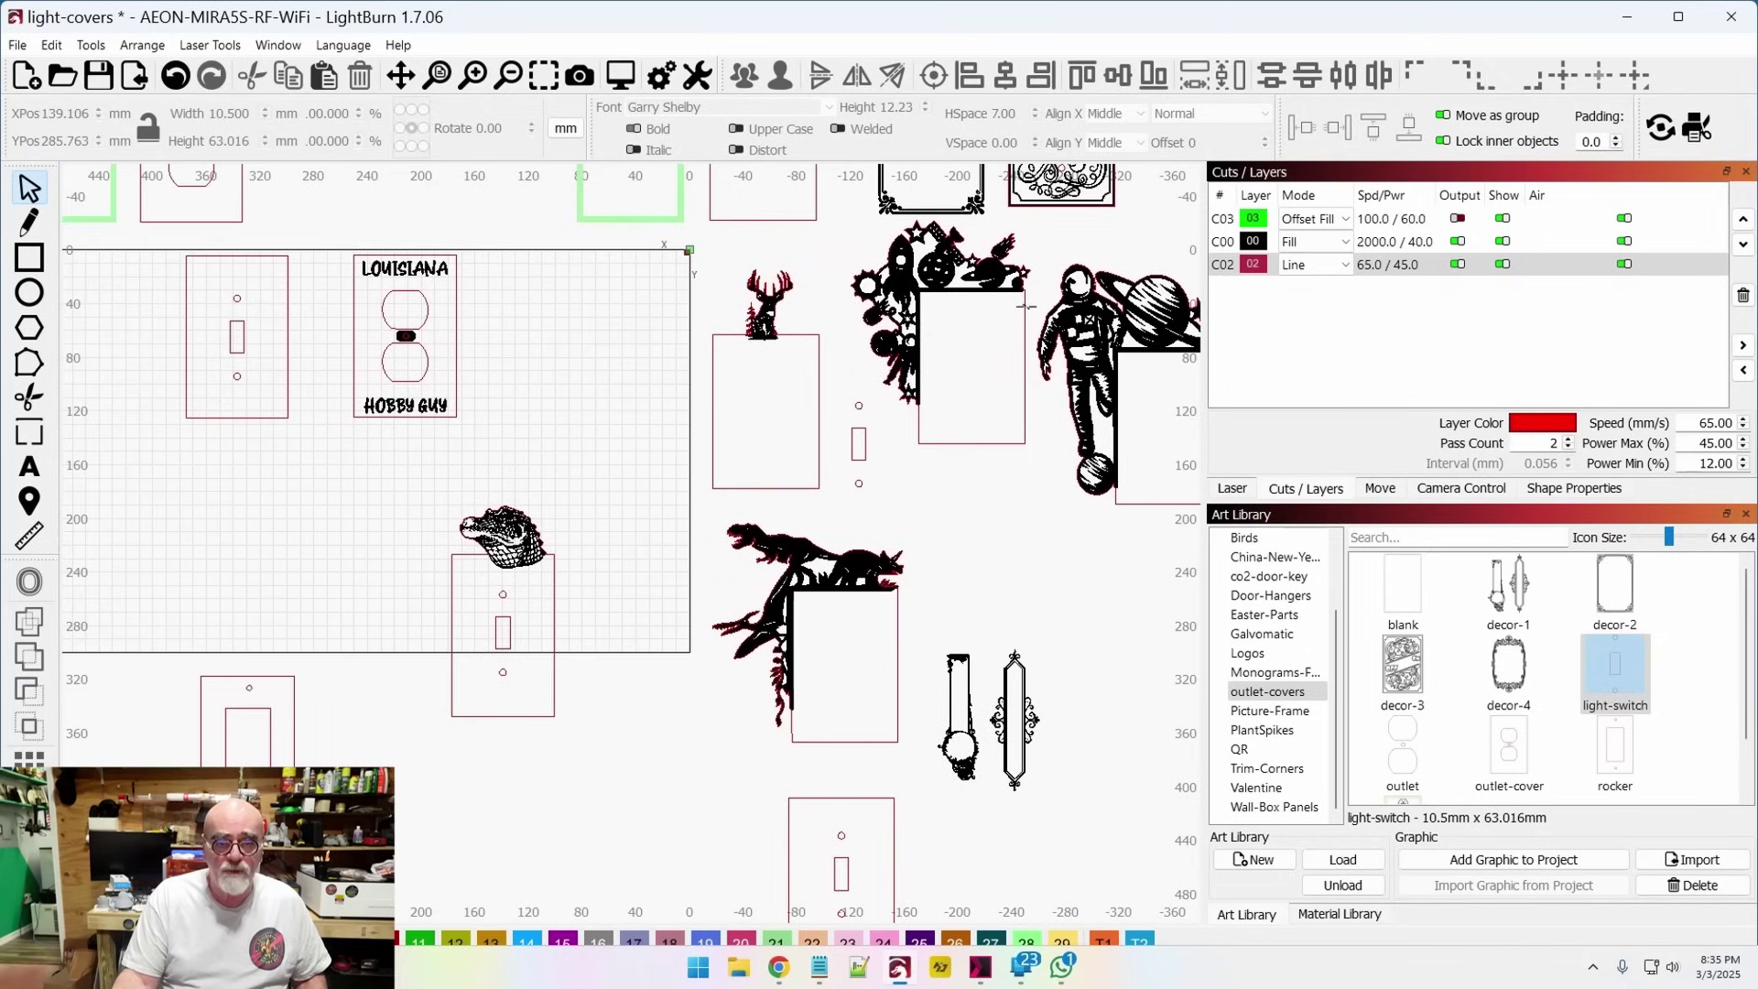
pyautogui.moveTo(681, 469); pyautogui.dragTo(804, 415)
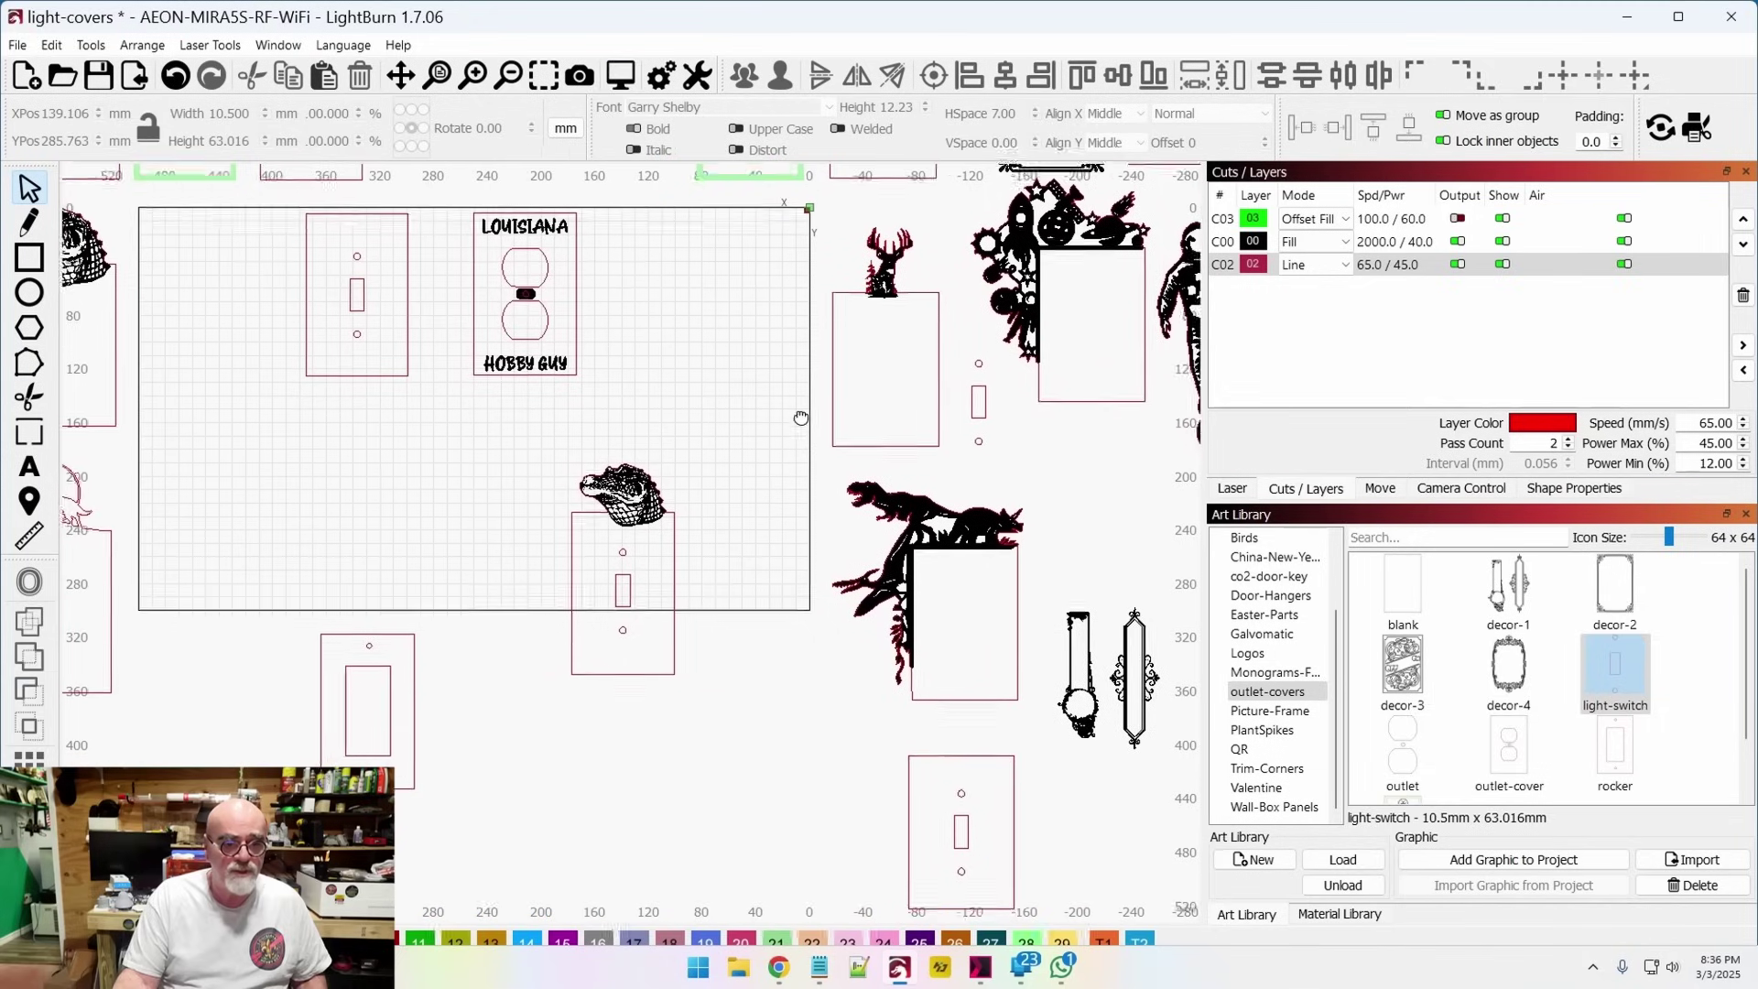
pyautogui.click(677, 600)
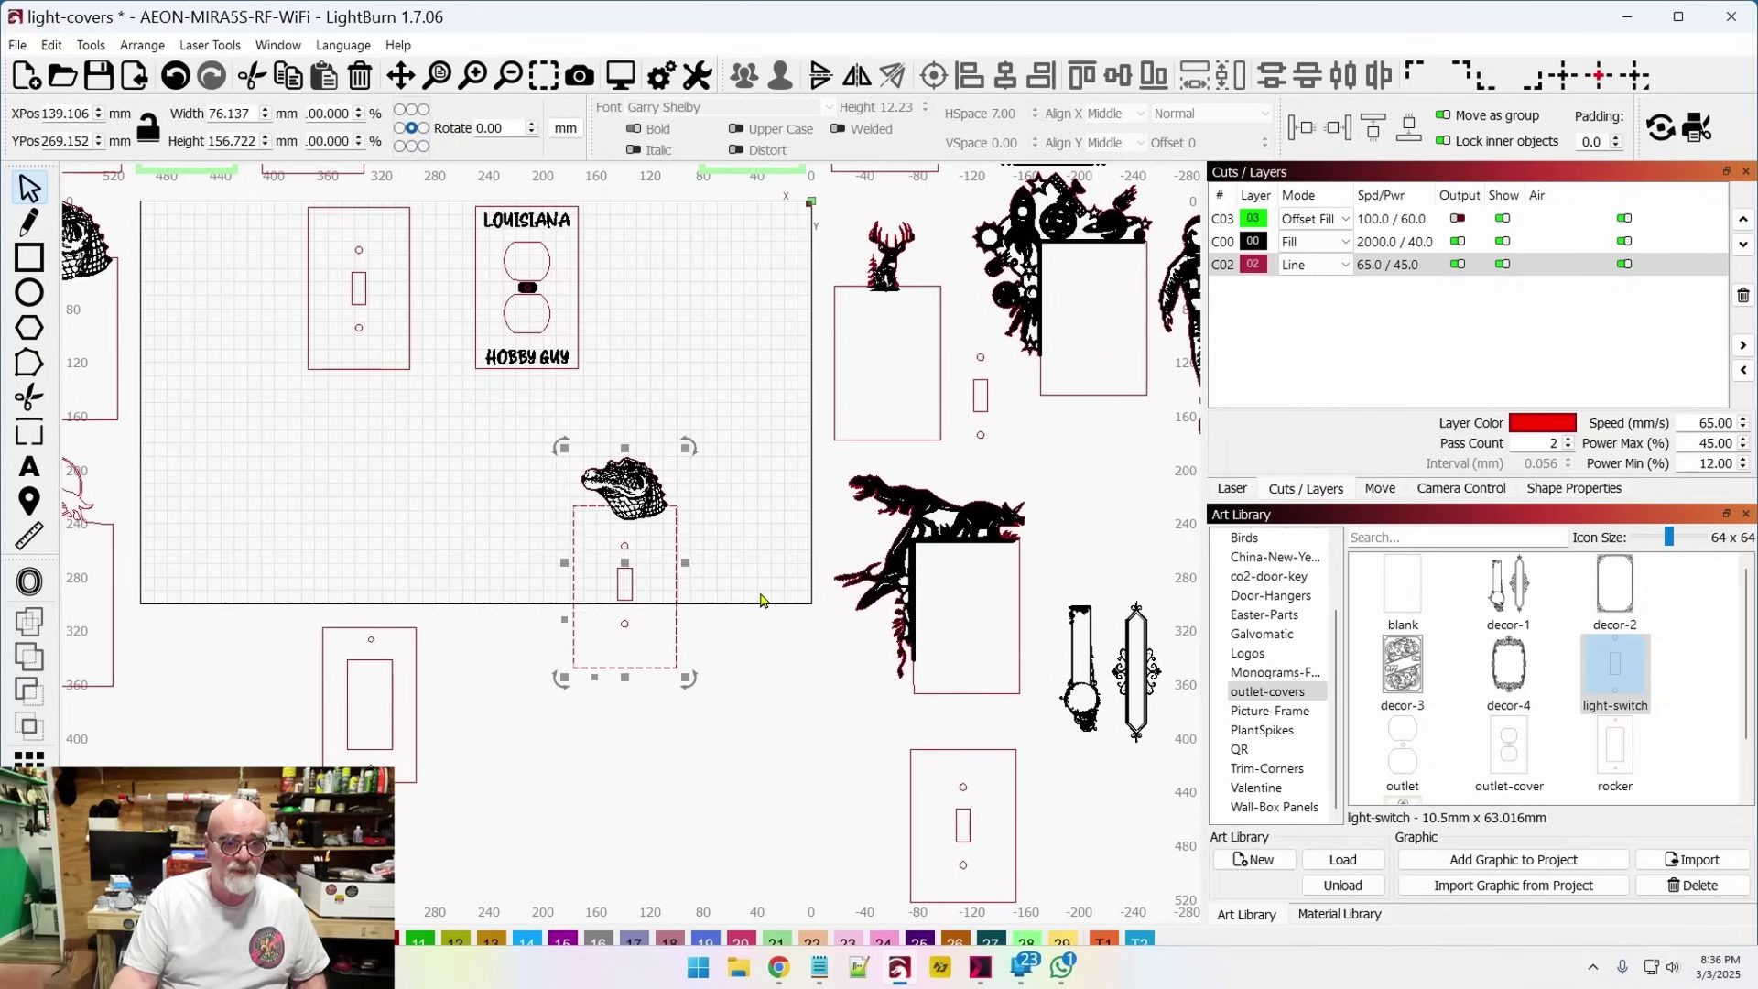
pyautogui.press('ctrl')
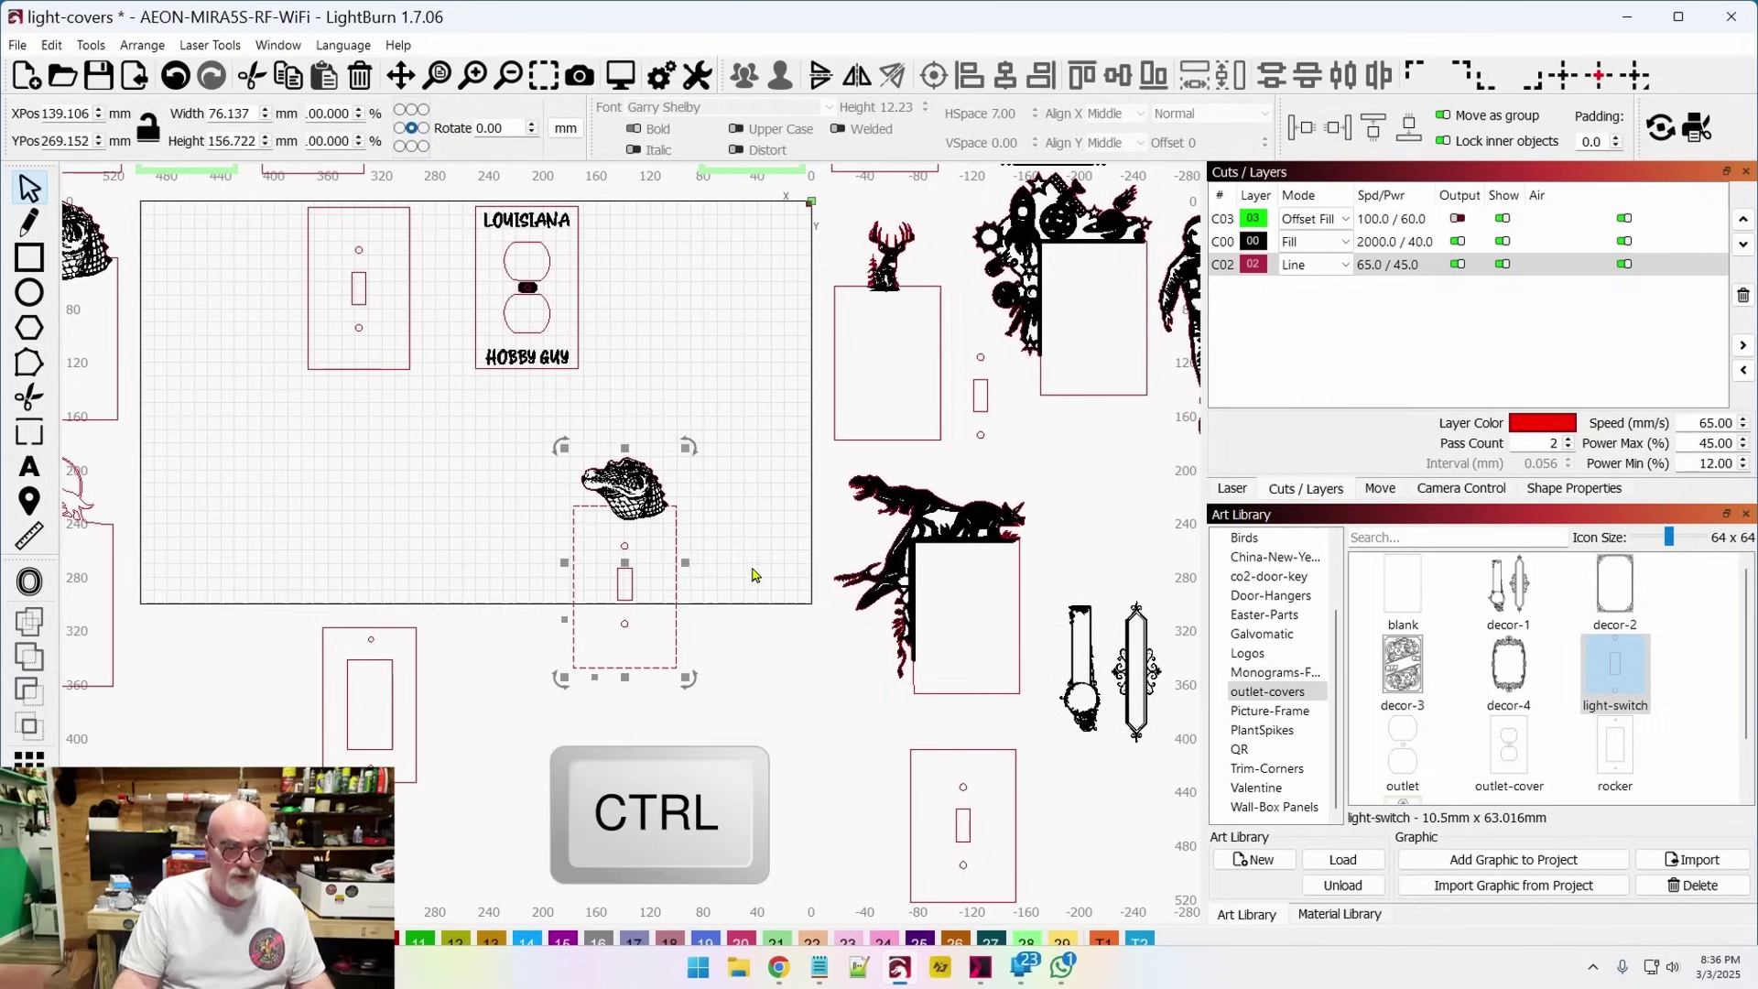
pyautogui.scroll(2, 752, 574)
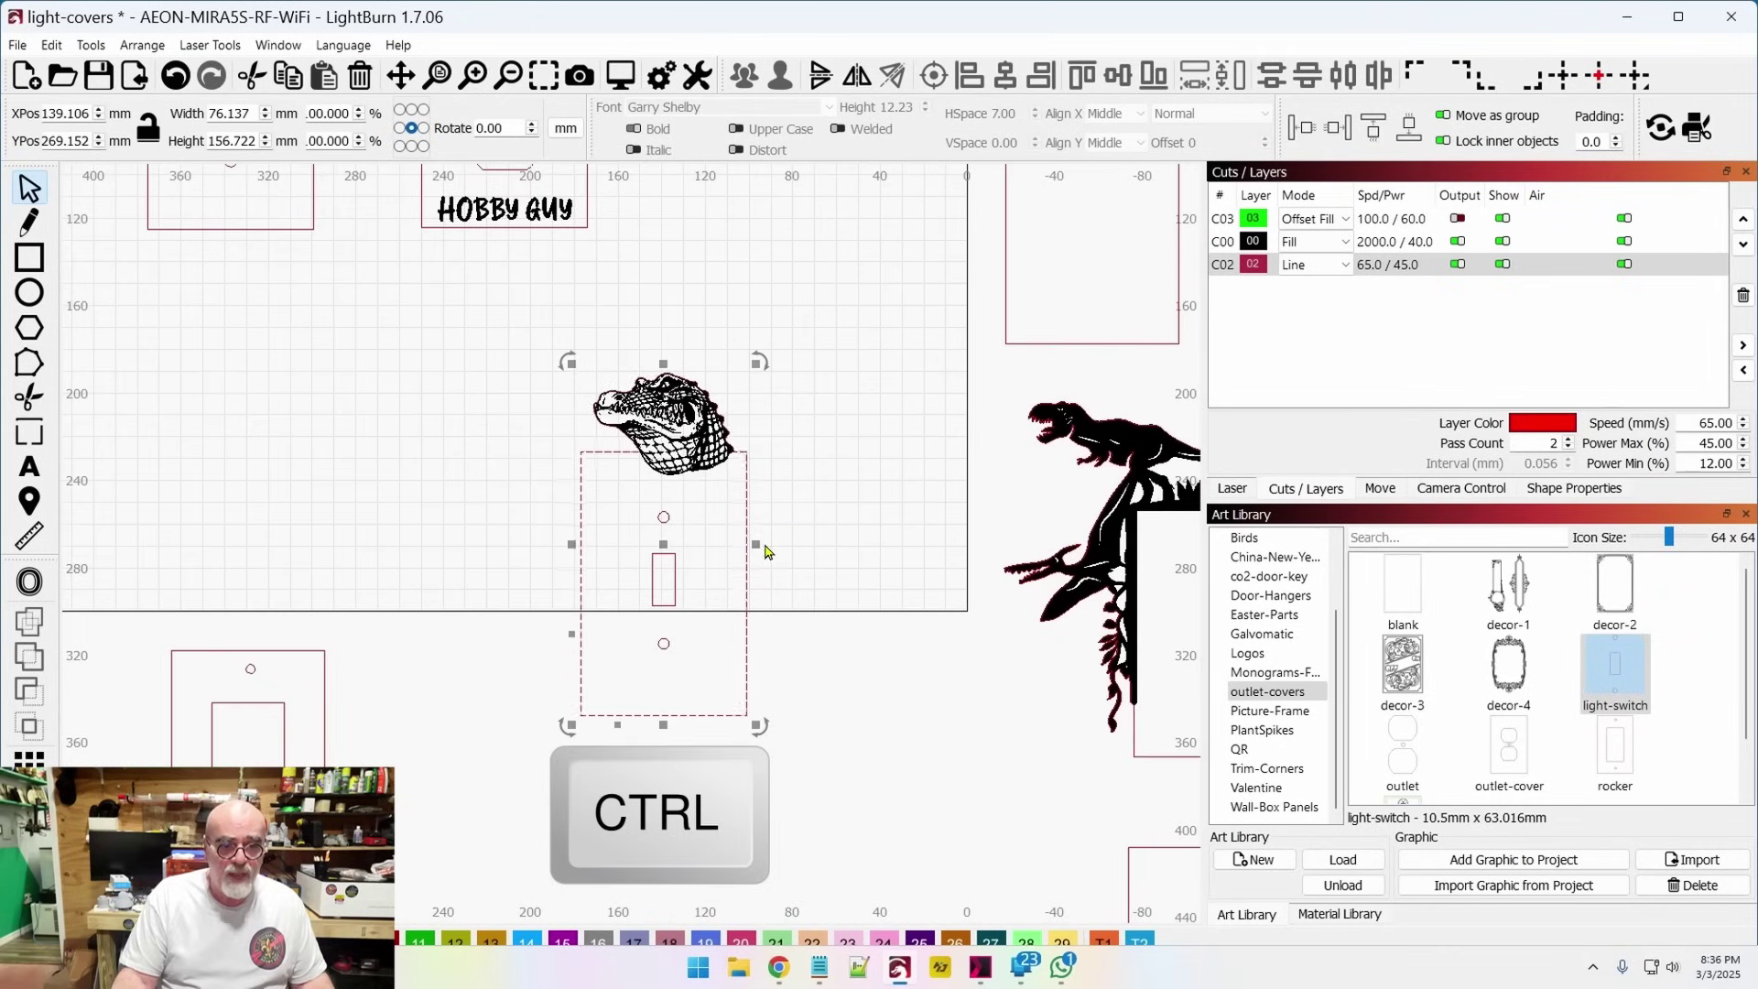
pyautogui.moveTo(756, 543); pyautogui.dragTo(779, 541)
pyautogui.moveTo(797, 539)
pyautogui.mouseDown()
pyautogui.moveTo(752, 540)
pyautogui.moveTo(785, 539)
pyautogui.mouseUp()
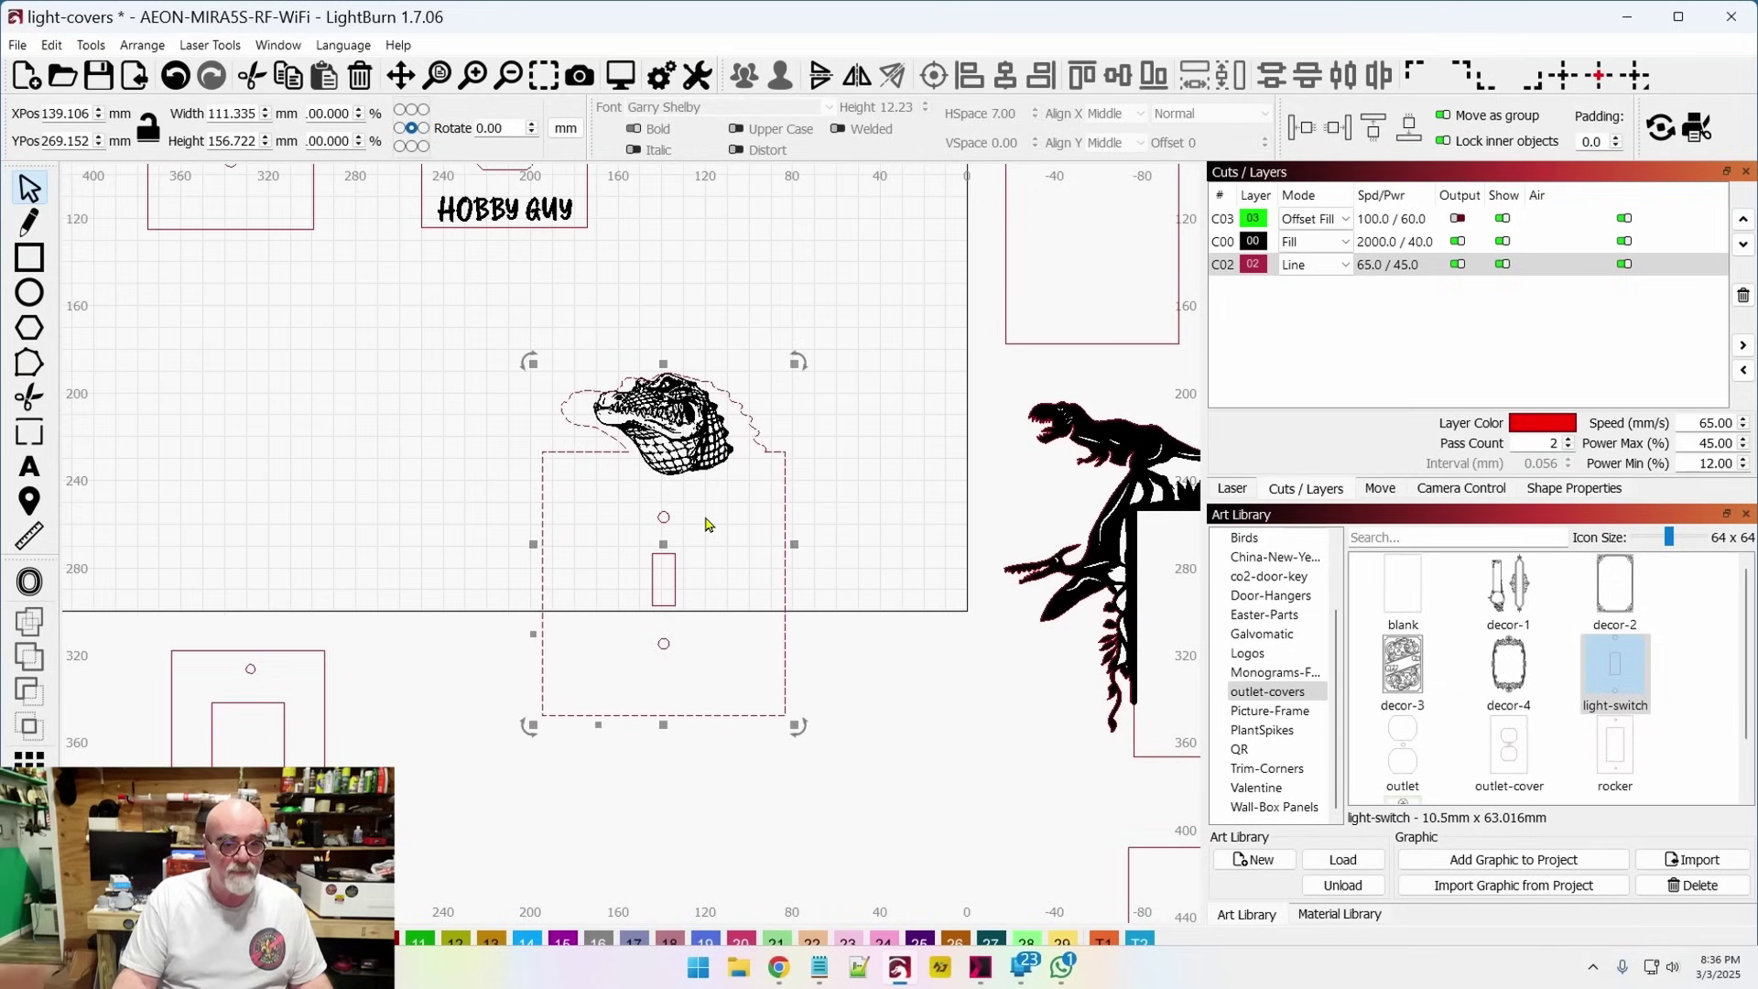
pyautogui.click(855, 511)
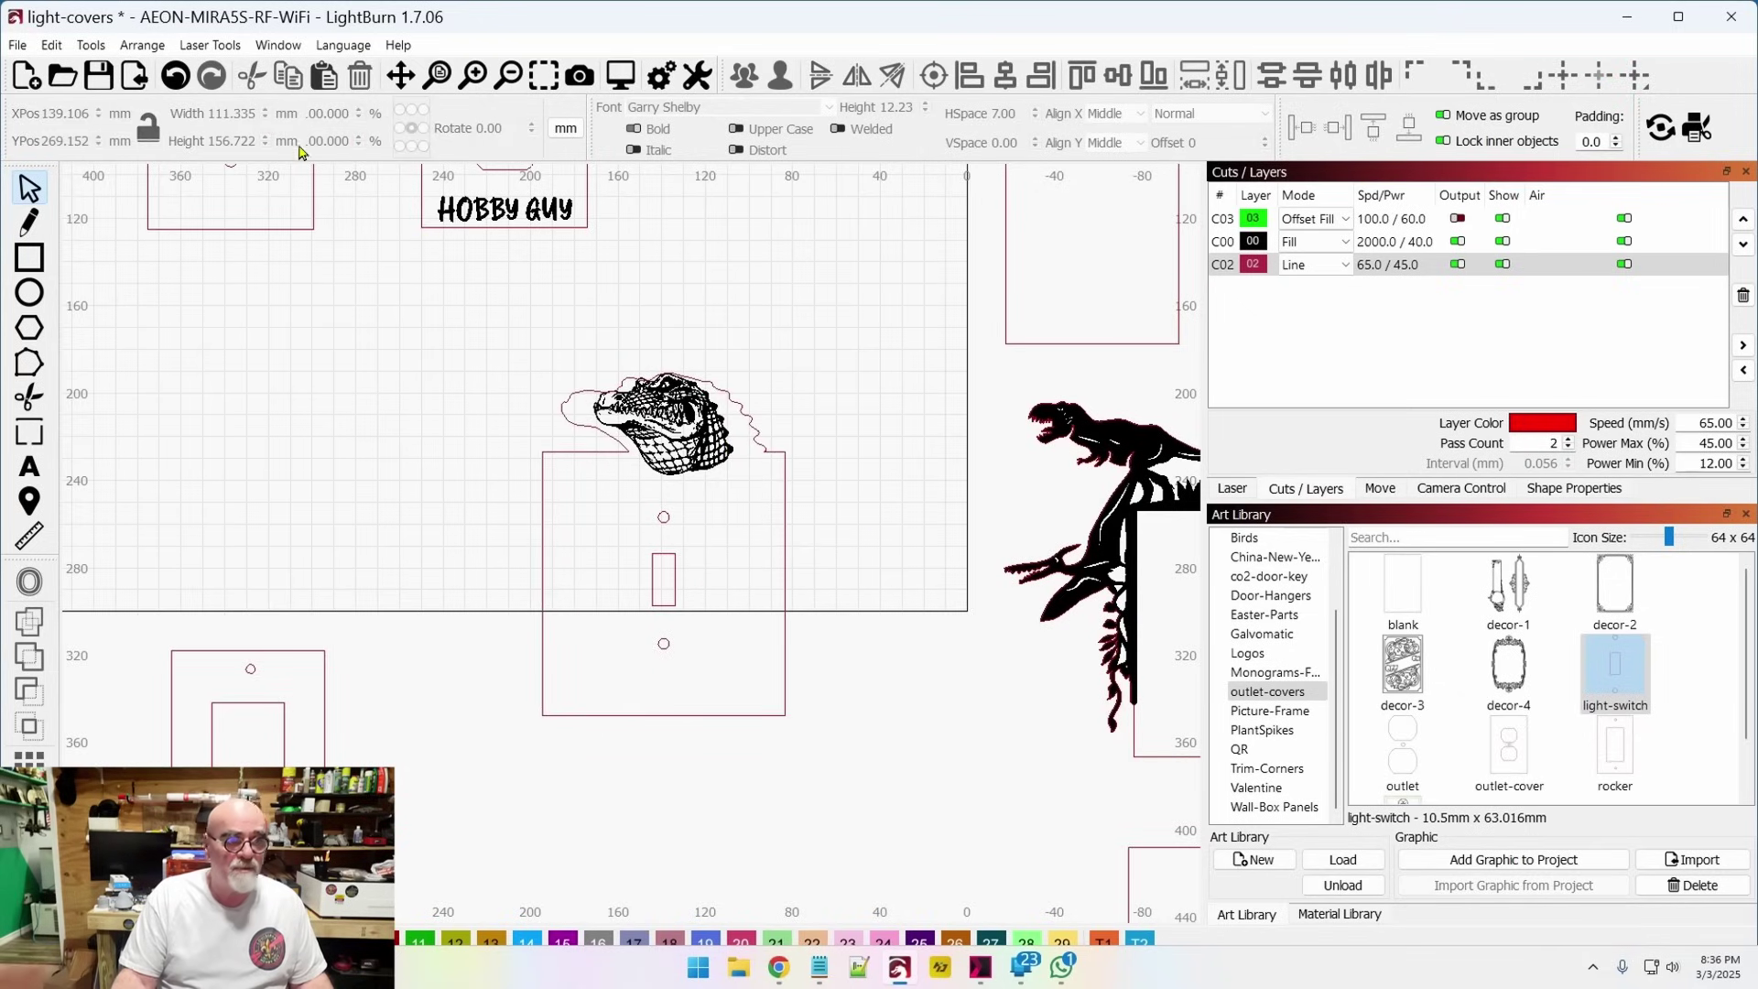
pyautogui.click(176, 79)
pyautogui.click(172, 80)
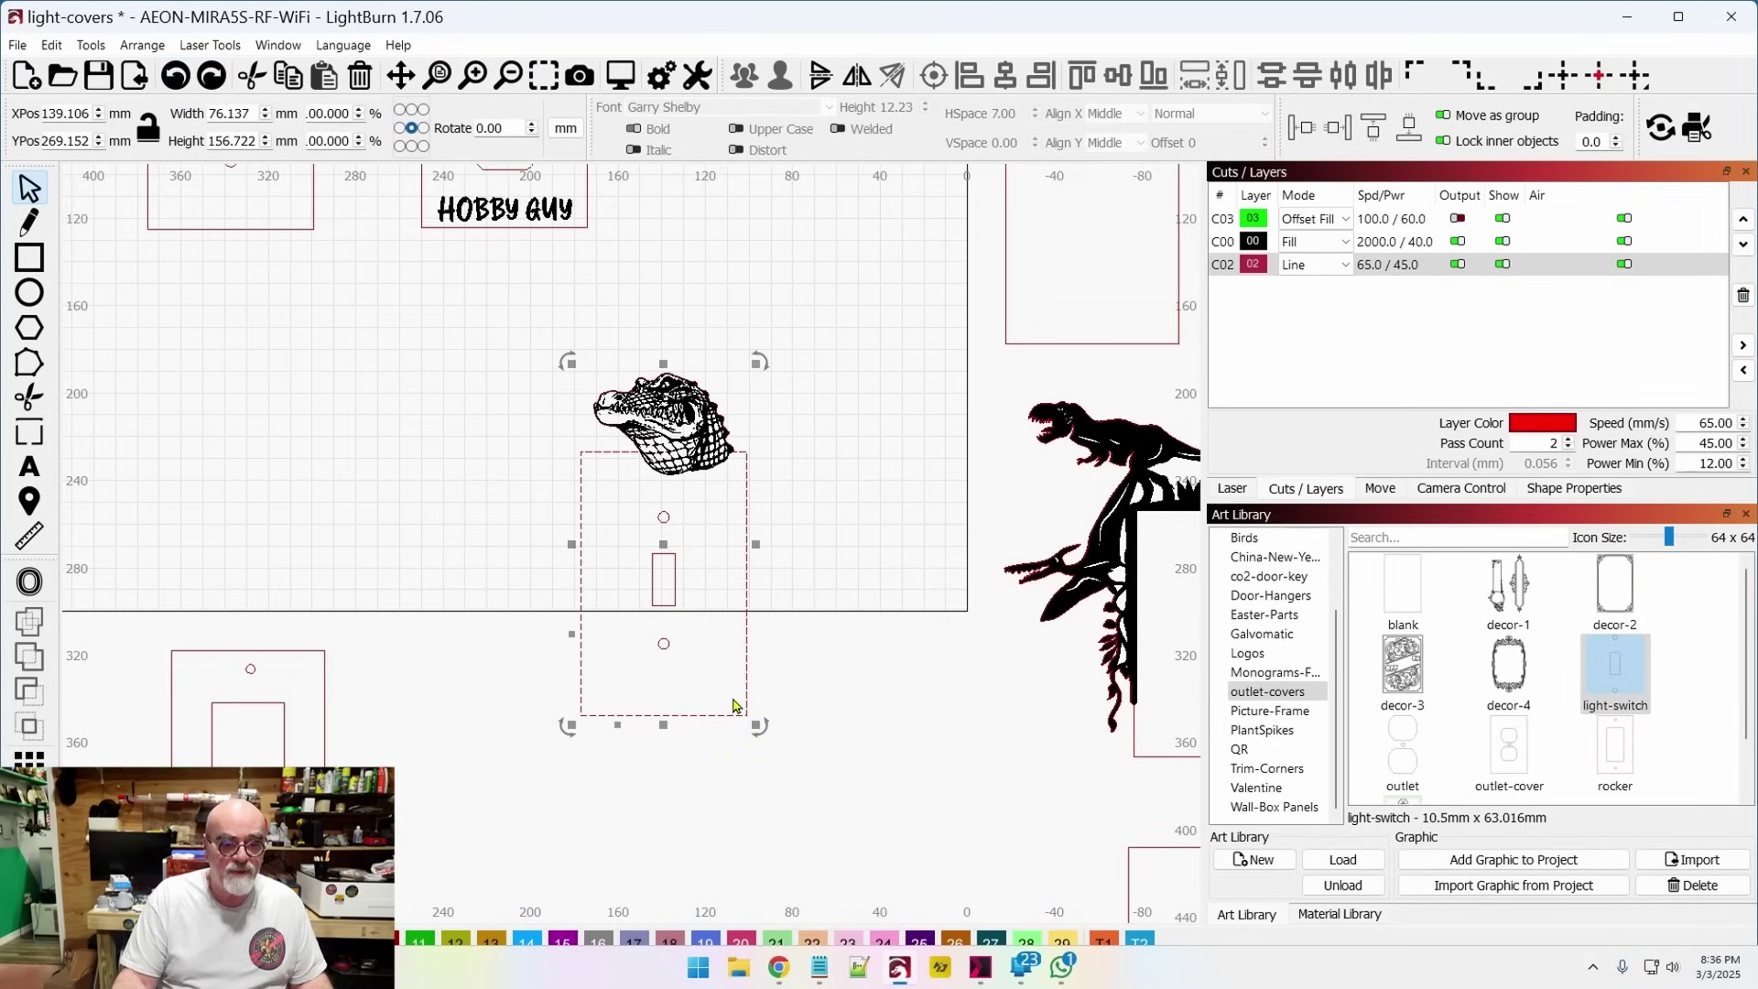
# Insert a blank plate from the outlet-covers art library, stretch it to about 163 mm wide, and place it beside the gator plate
pyautogui.moveTo(1403, 590); pyautogui.dragTo(781, 561)
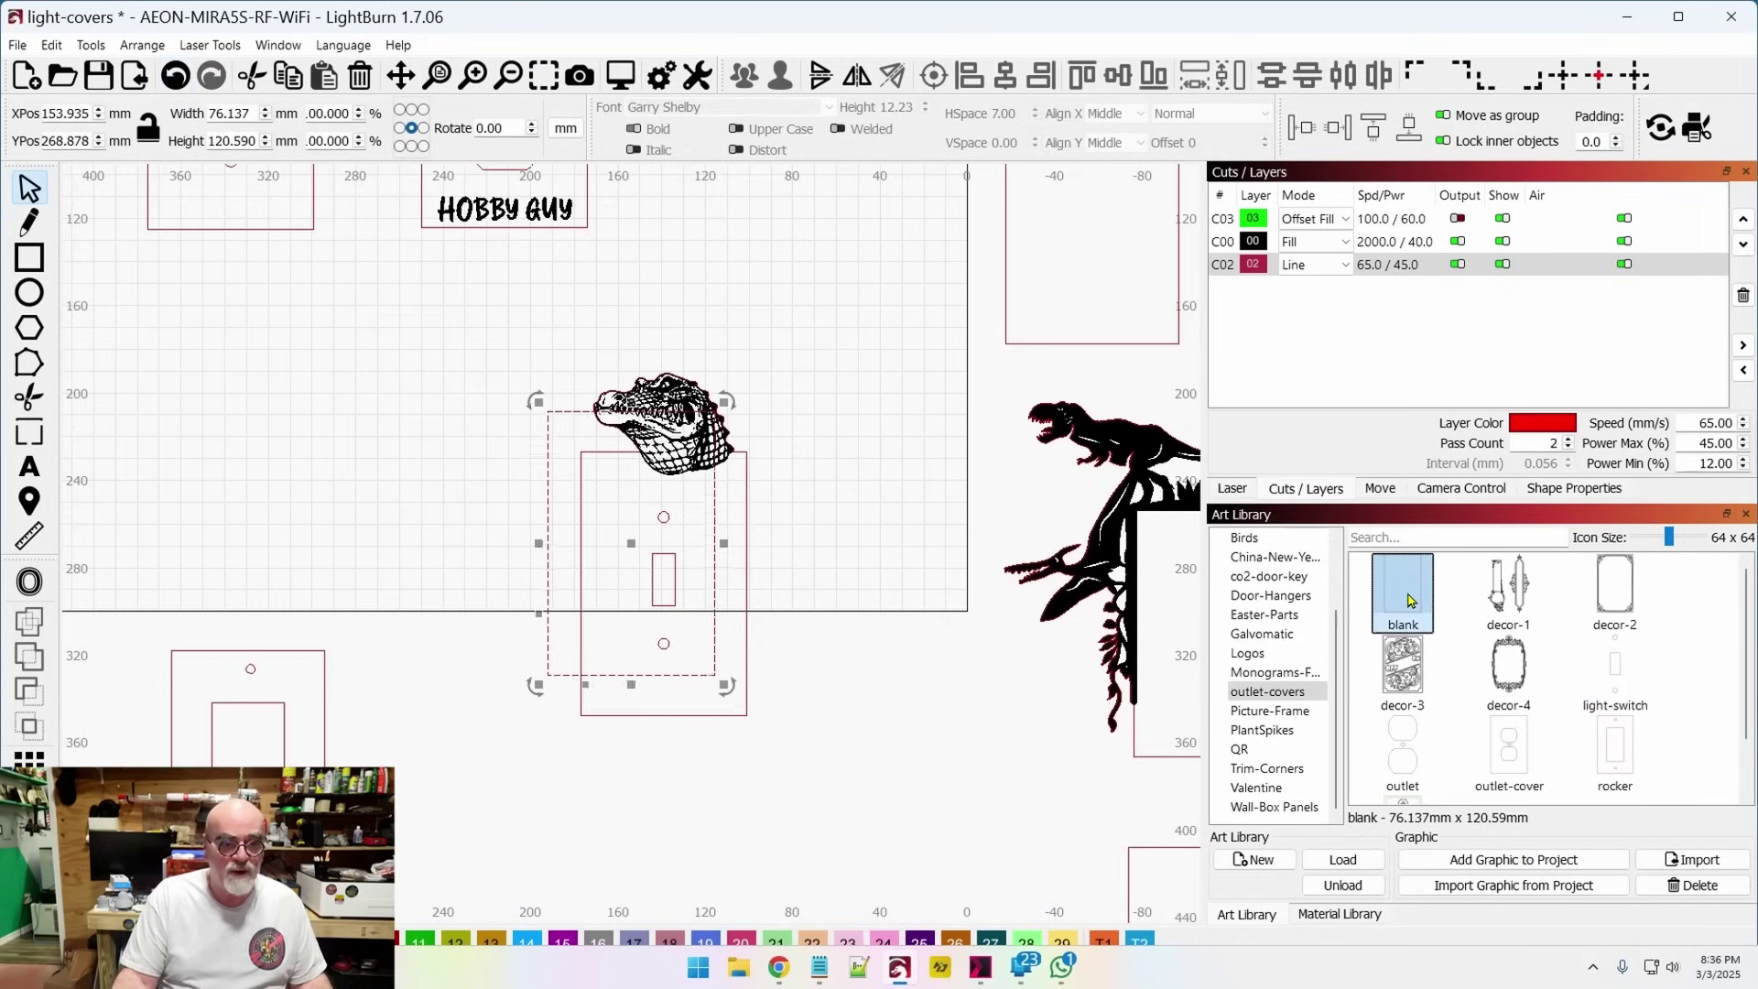
pyautogui.moveTo(626, 549); pyautogui.dragTo(633, 492)
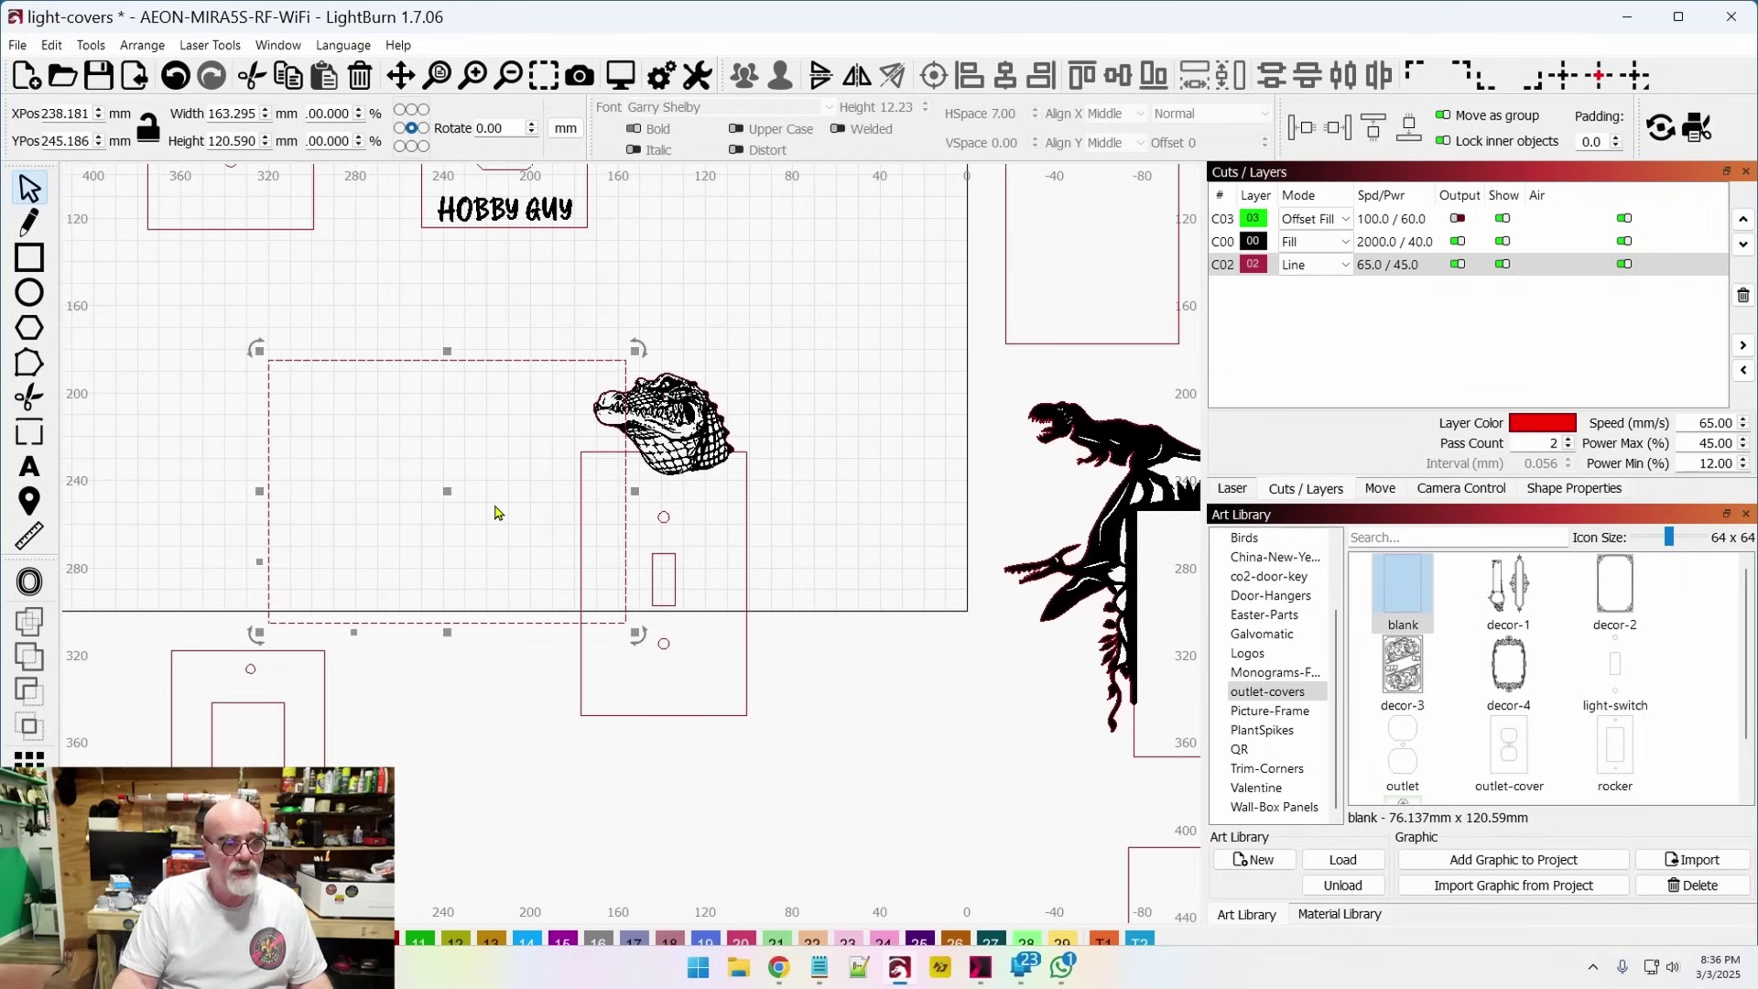
pyautogui.moveTo(447, 488); pyautogui.dragTo(363, 431)
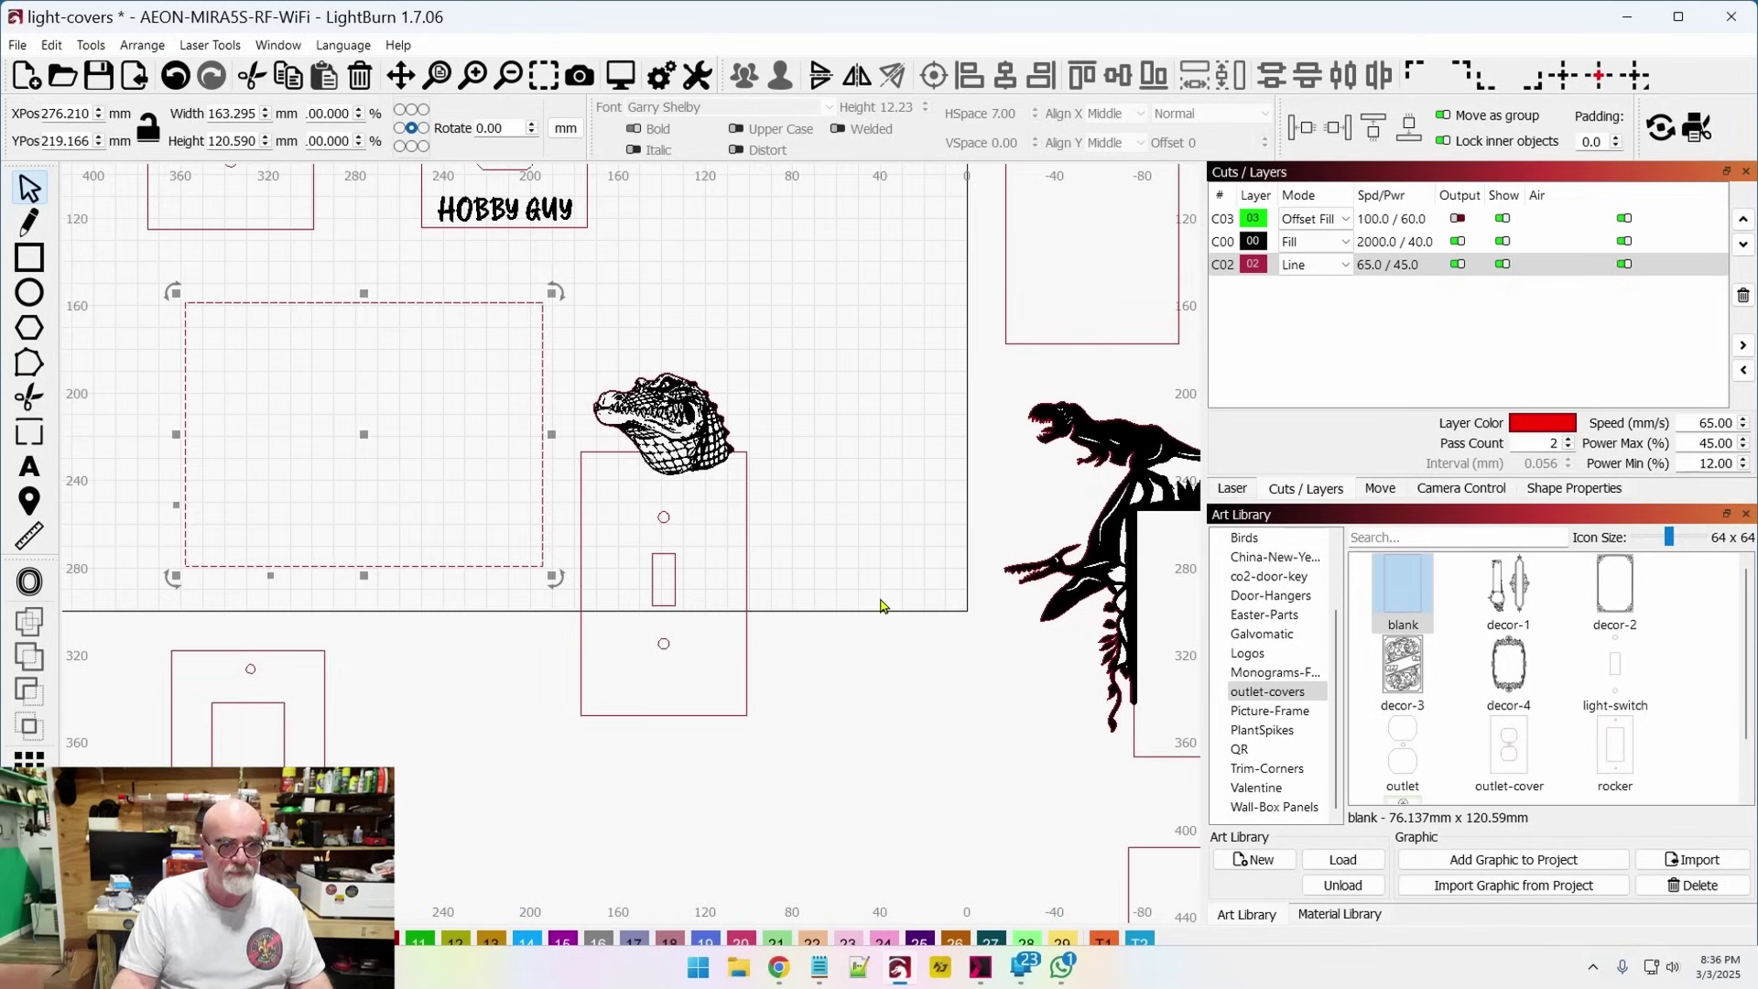
# Delete the stretched blank plate together with the gator light-switch cover from the work area
pyautogui.moveTo(826, 553); pyautogui.dragTo(428, 346)
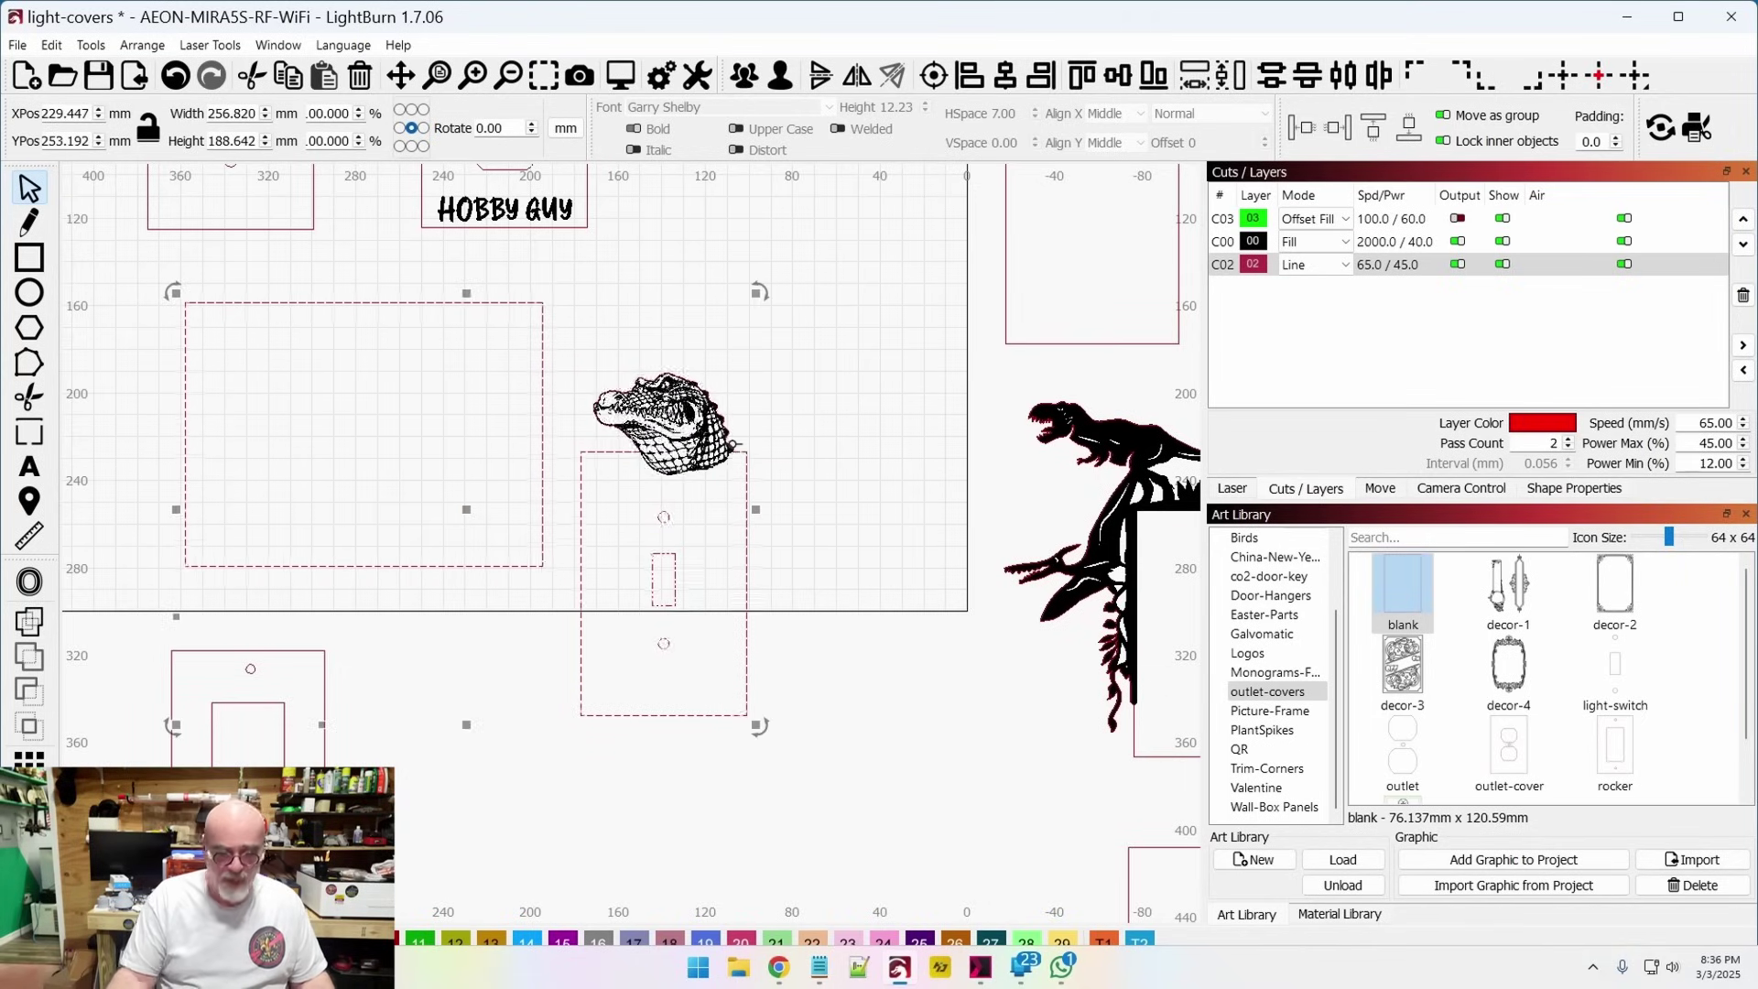
pyautogui.press('Delete')
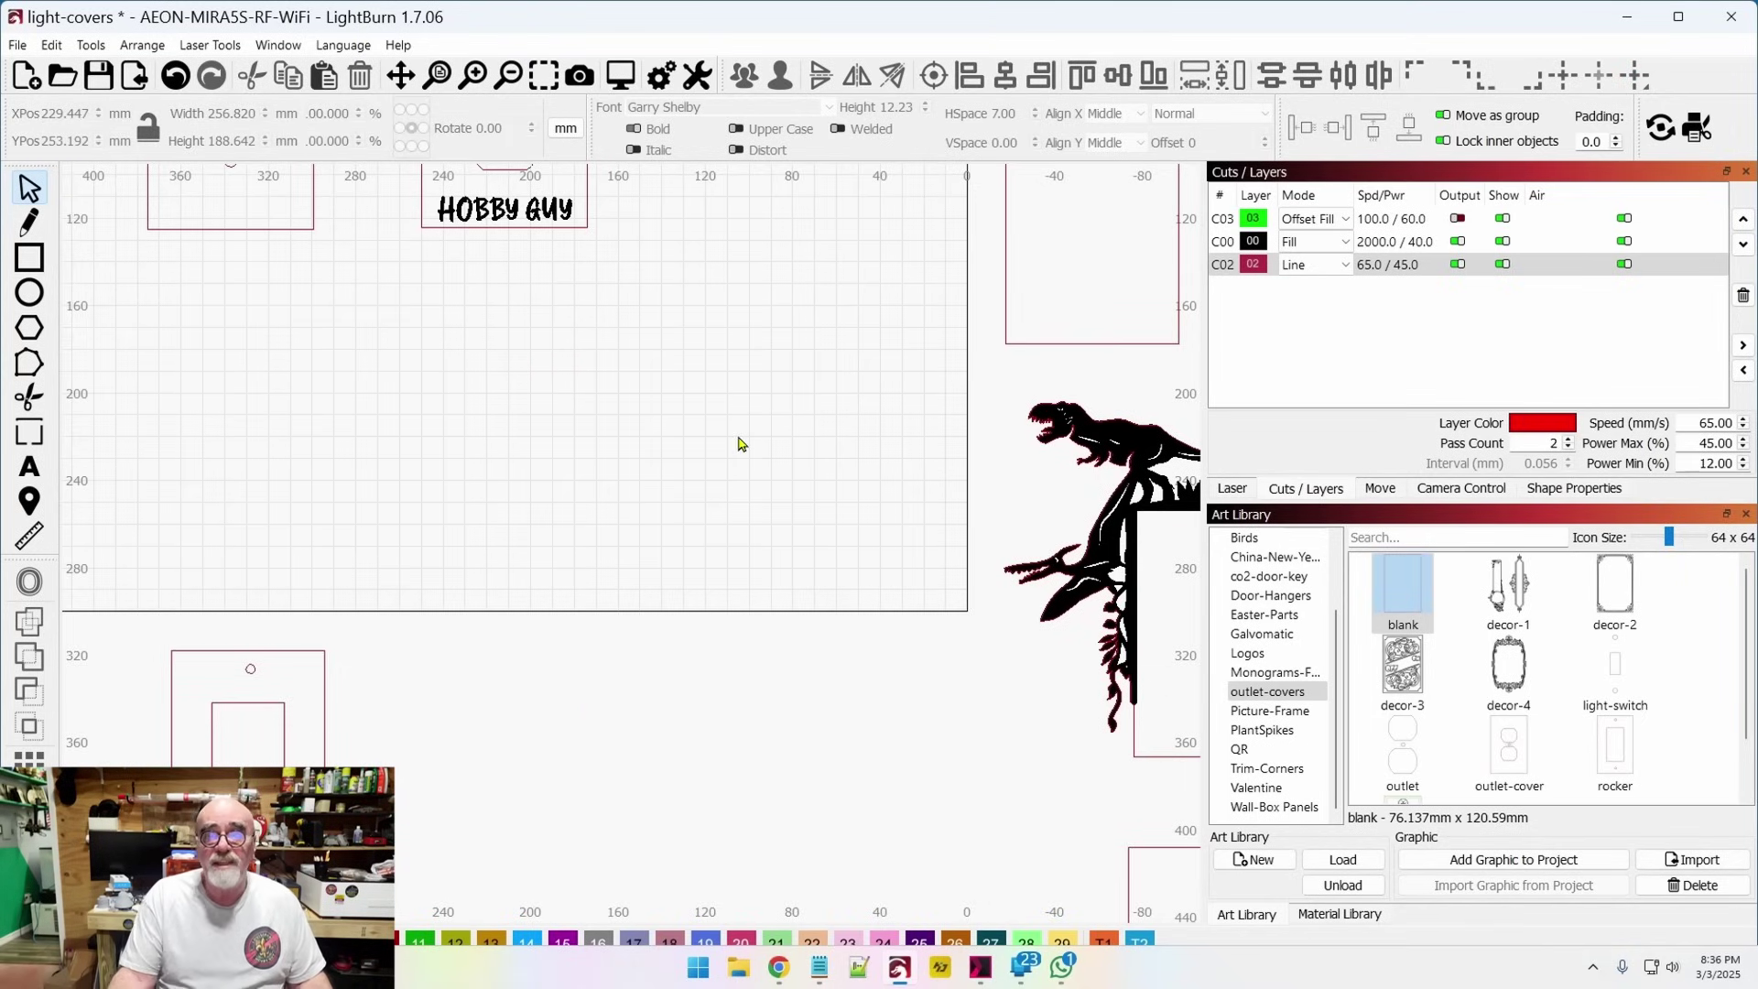
pyautogui.scroll(-5, 732, 442)
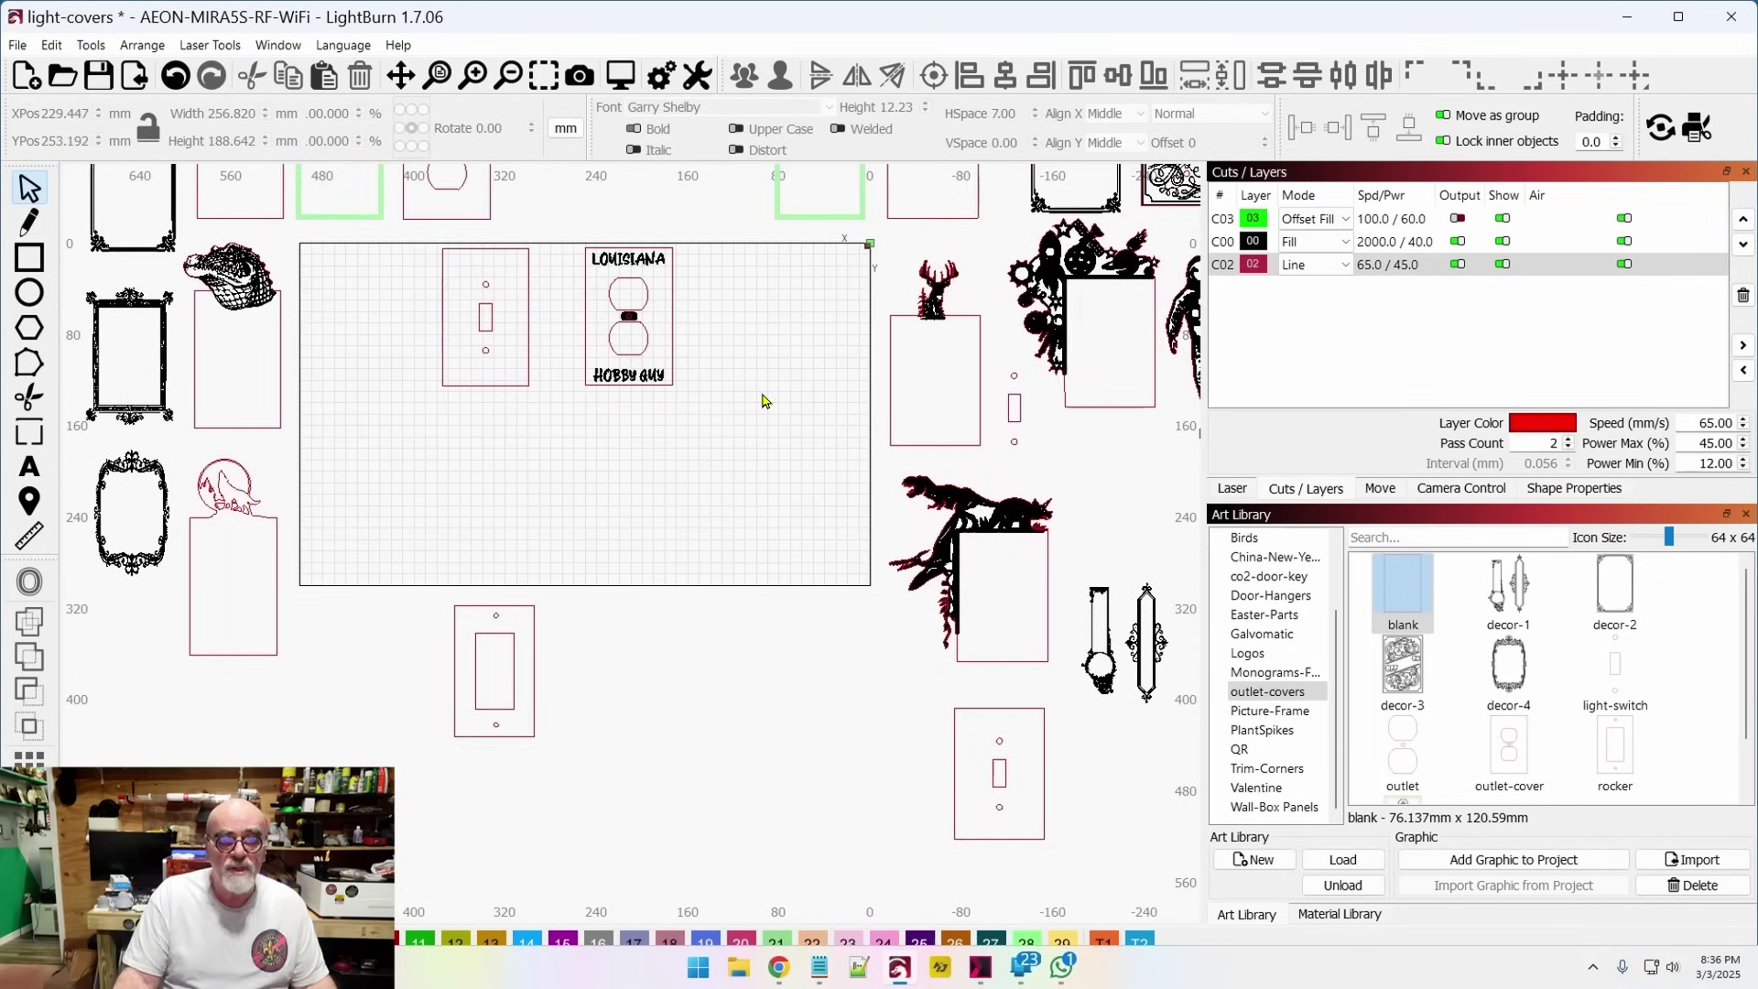
pyautogui.moveTo(751, 360); pyautogui.dragTo(815, 471)
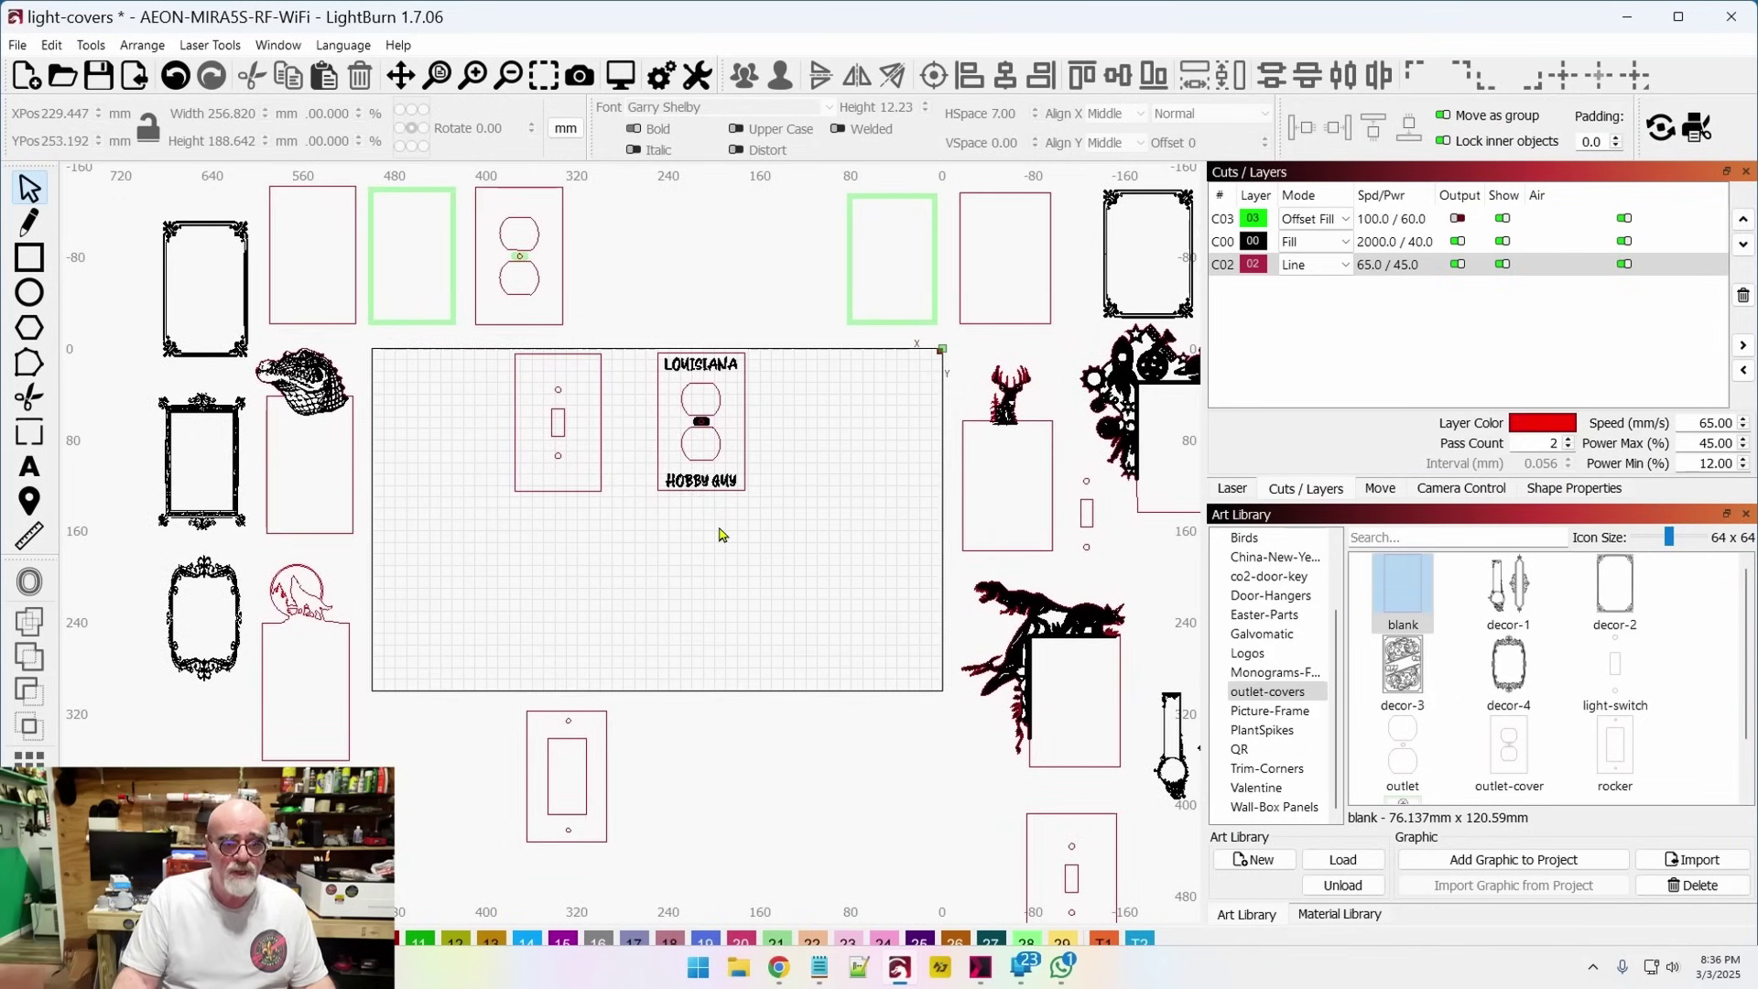
# Delete the LOUISIANA and HOBBY GUY lettering and the filled black shape around the centre screw hole from the outlet cover
pyautogui.click(550, 495)
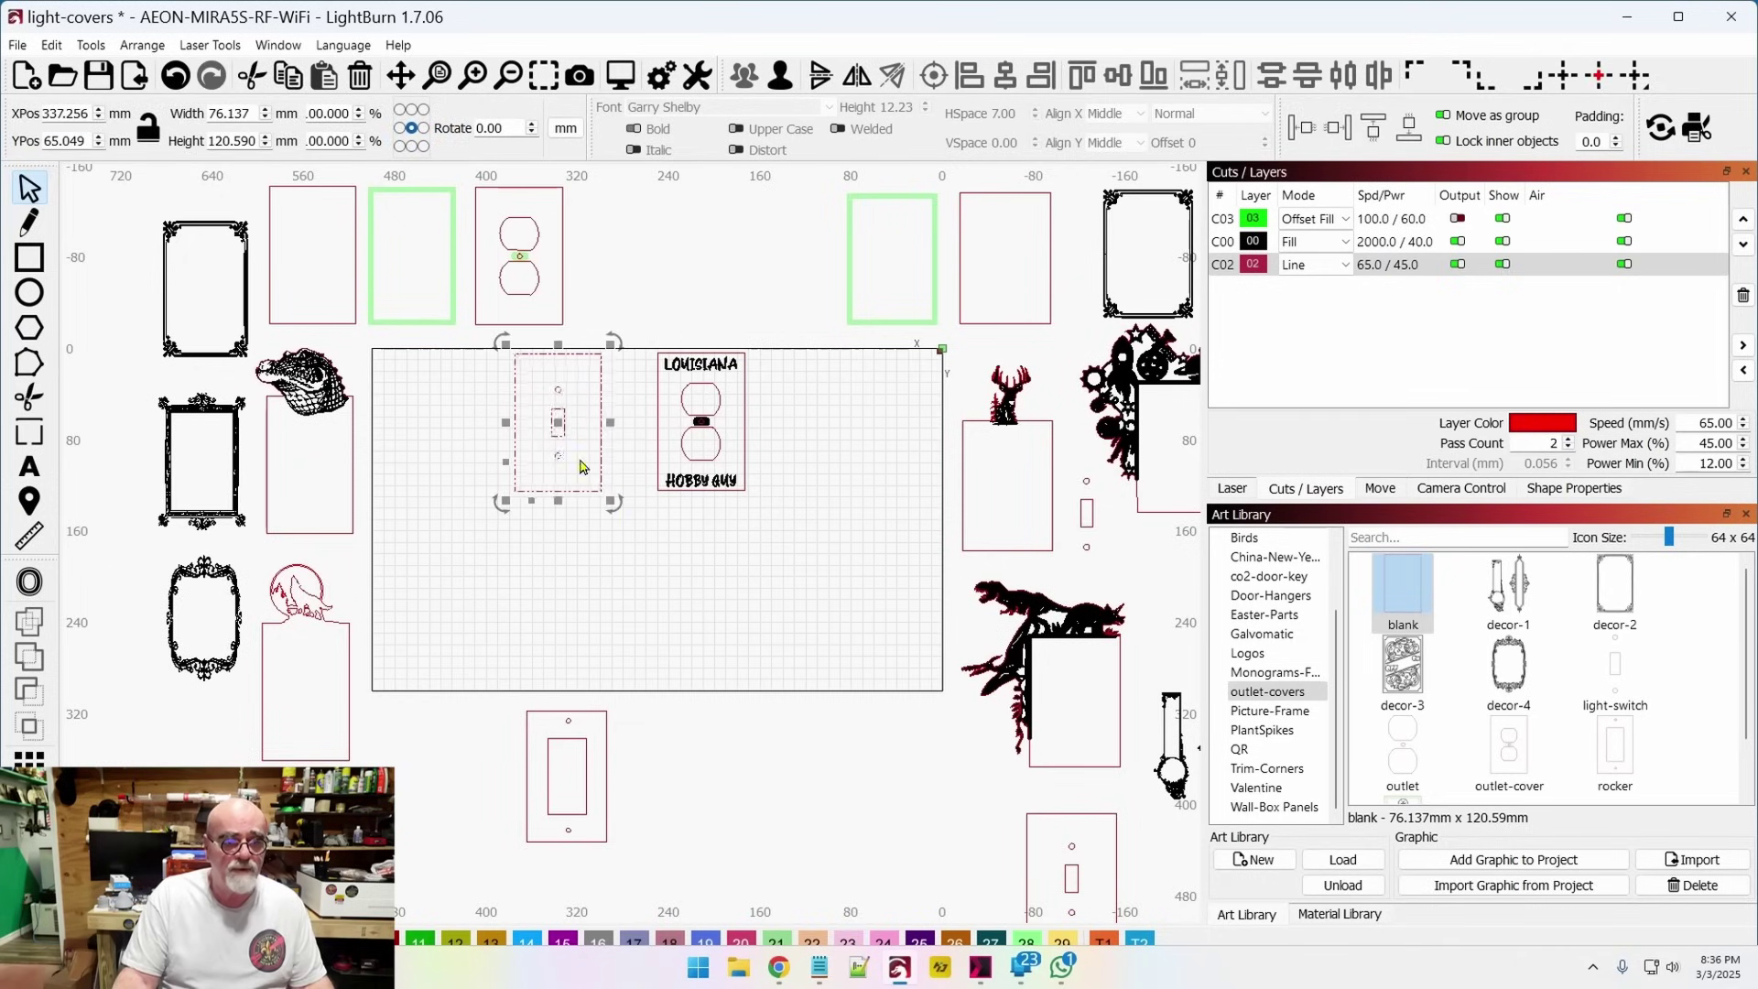
pyautogui.scroll(2, 579, 466)
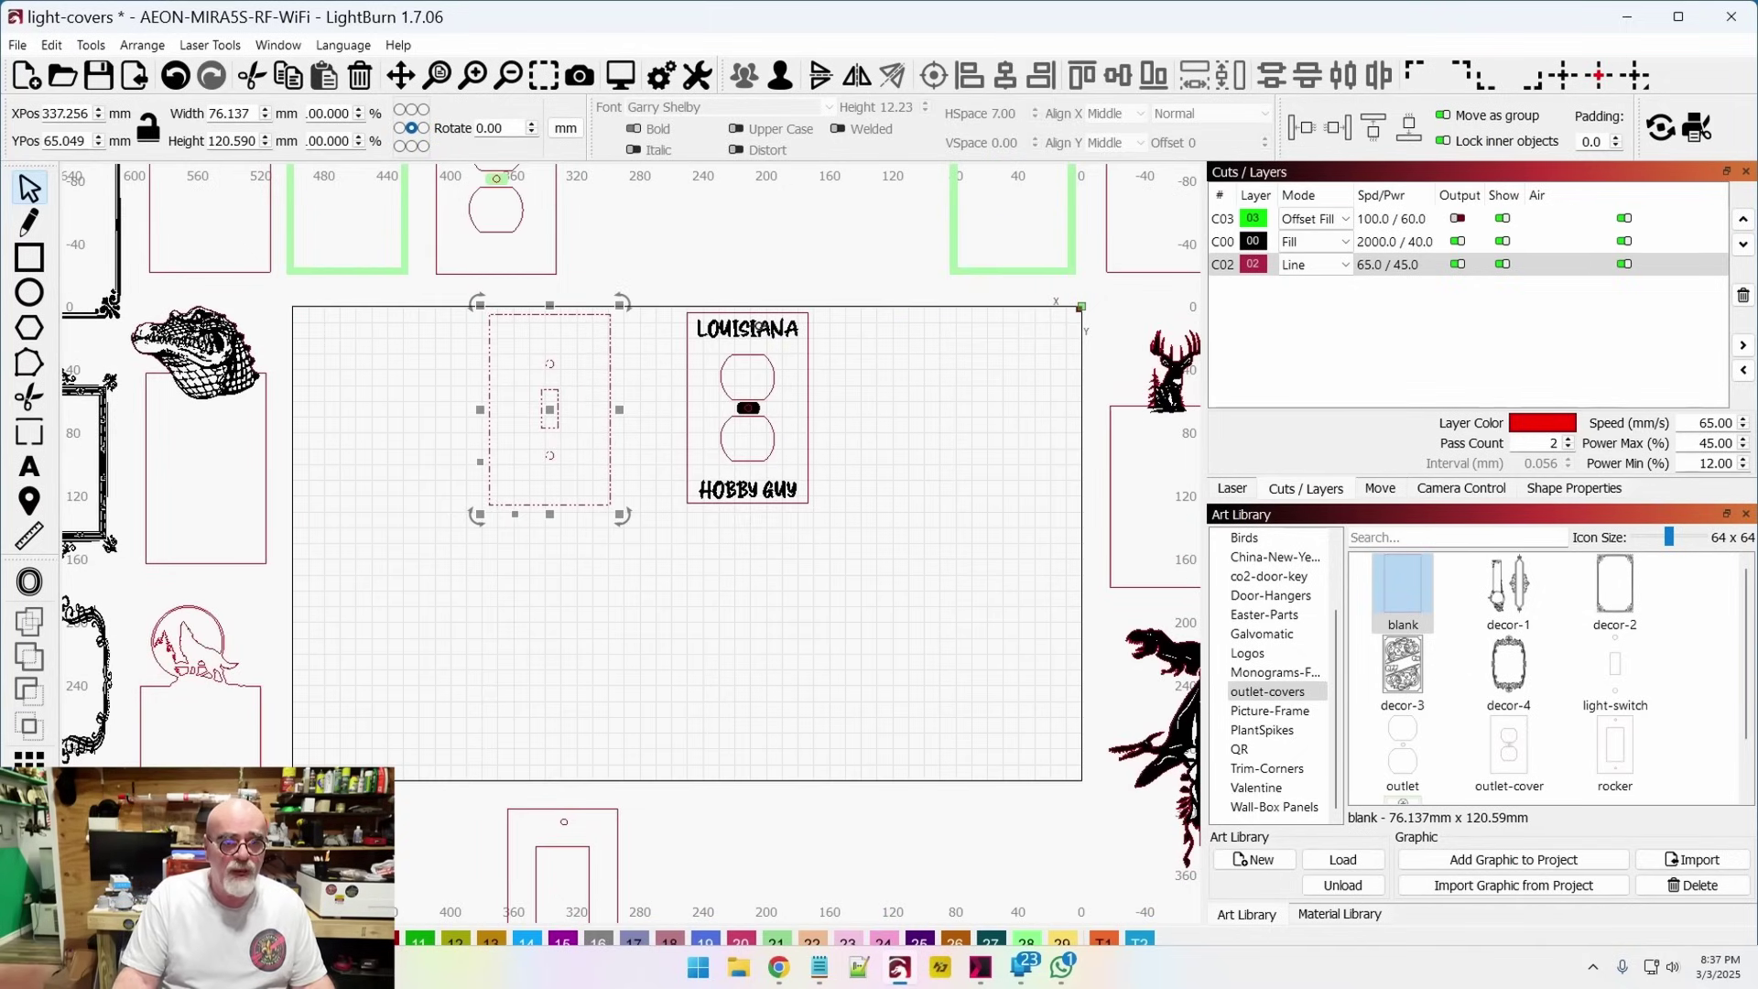
pyautogui.click(760, 327)
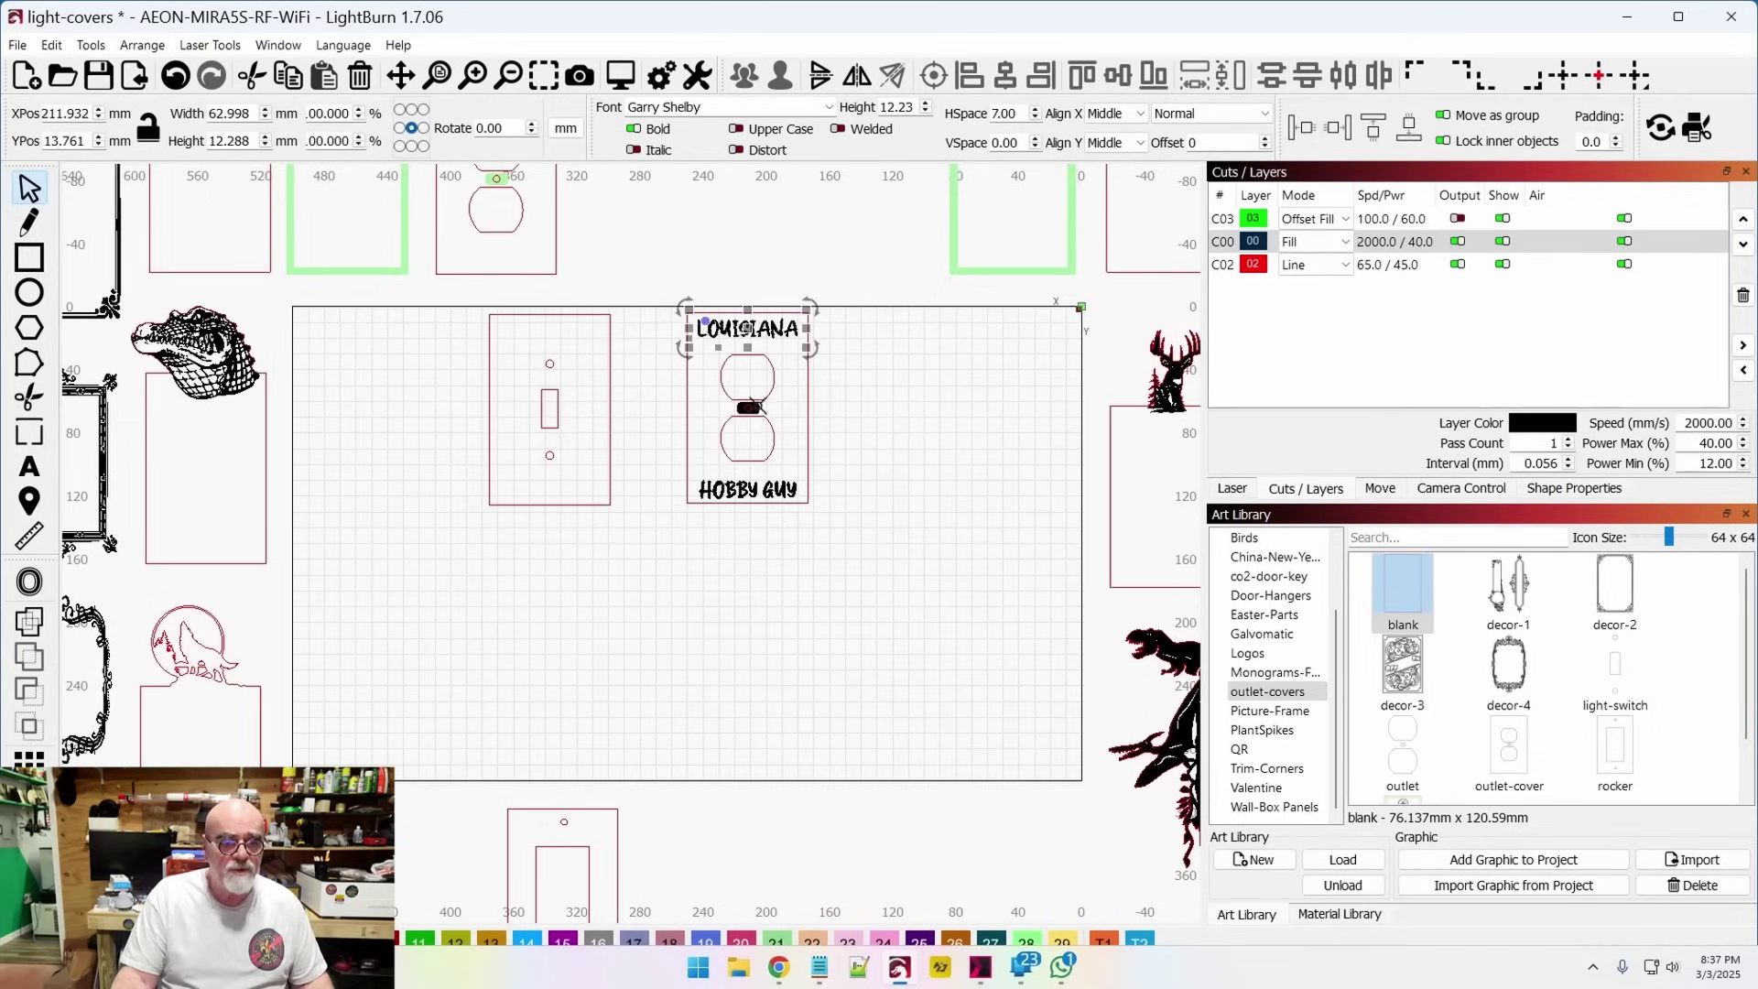
pyautogui.click(753, 405)
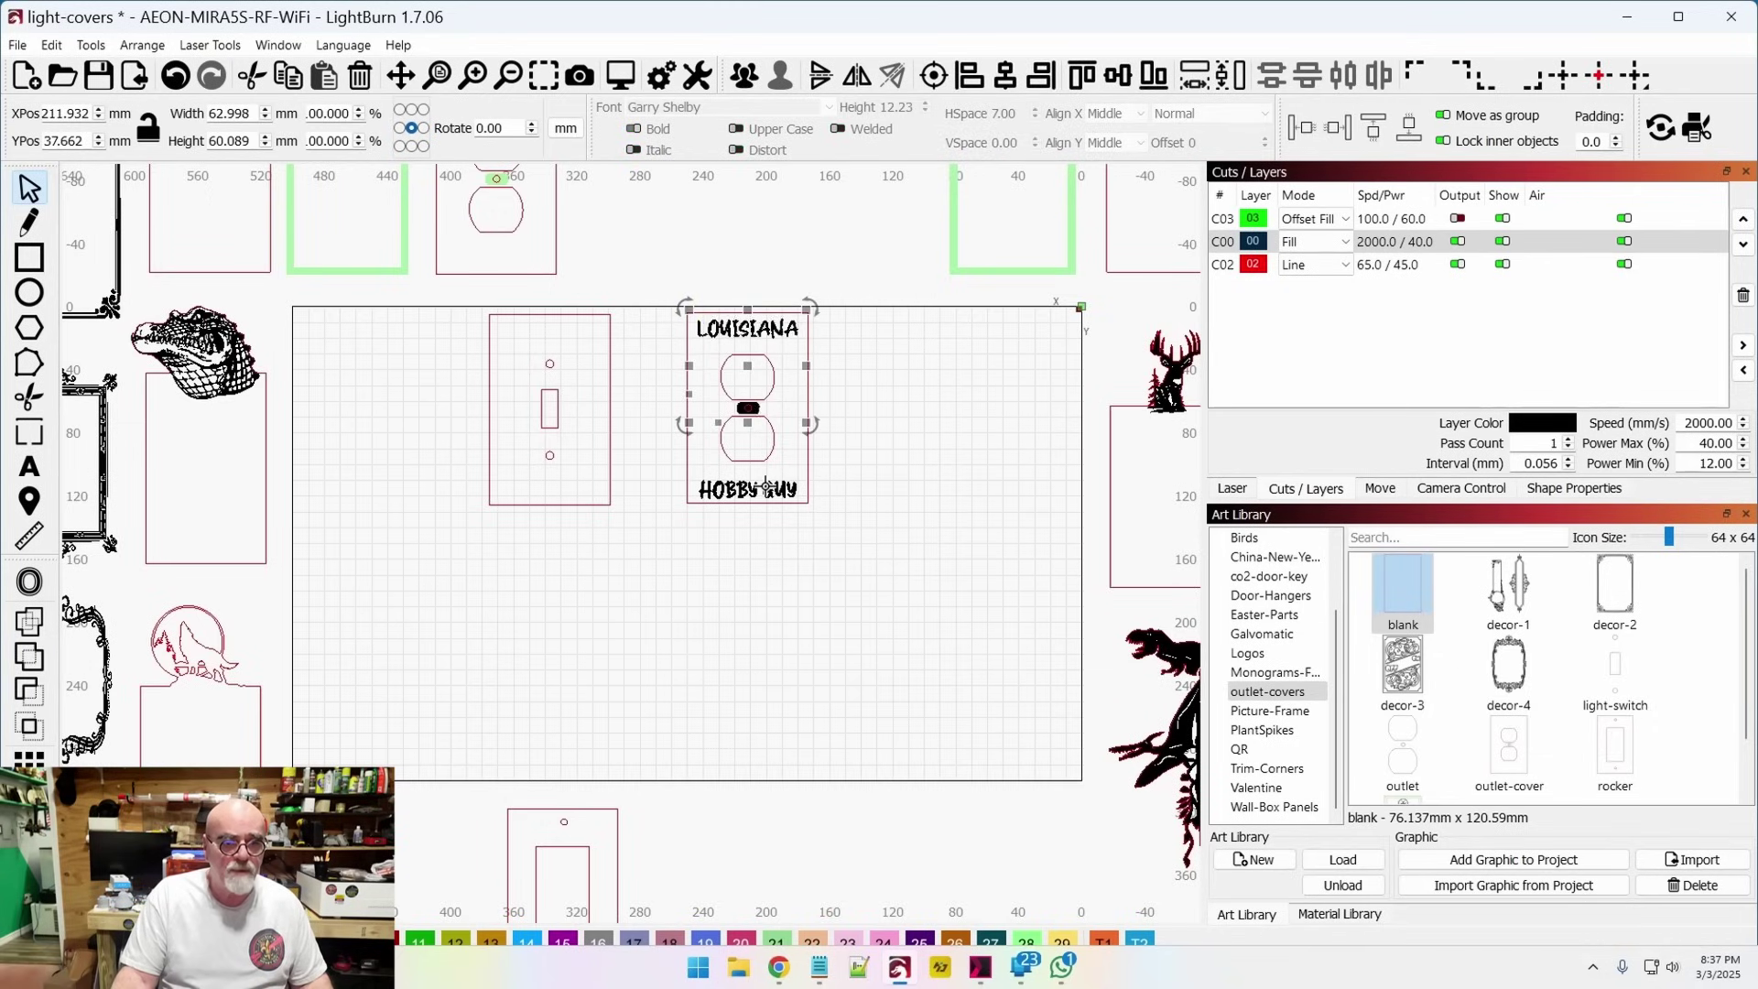
pyautogui.keyDown('shift'); pyautogui.click(768, 486); pyautogui.keyUp('shift')
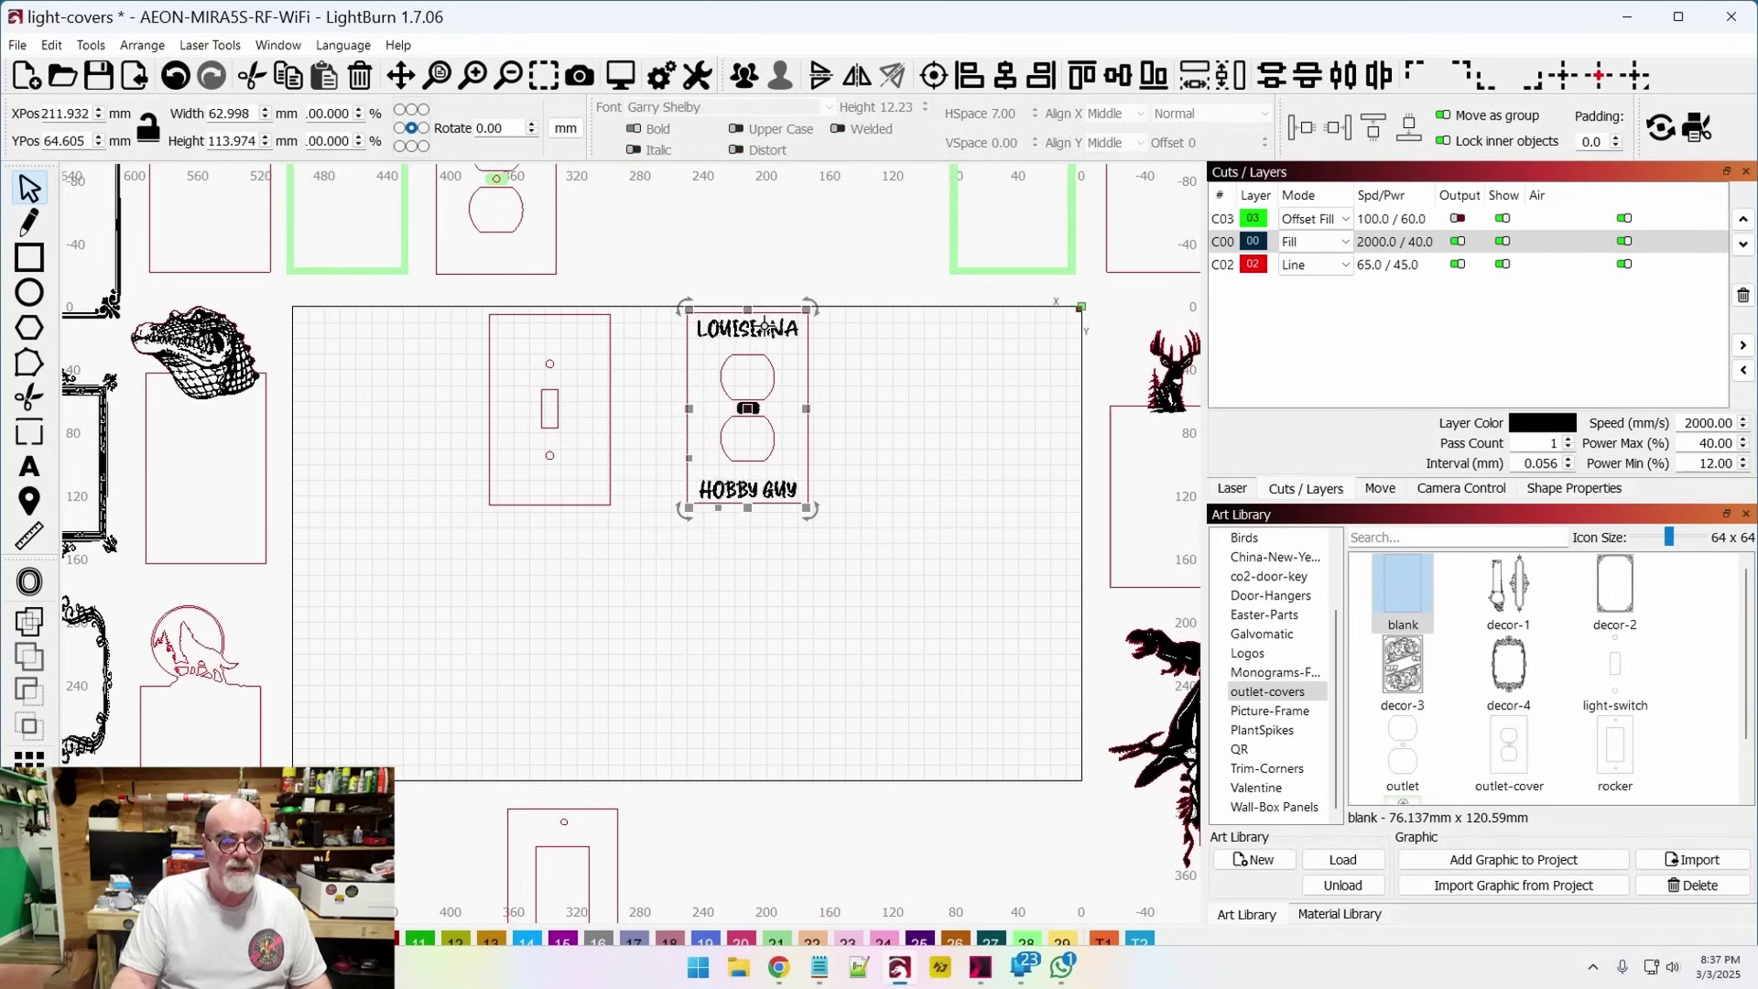
pyautogui.rightClick(767, 328)
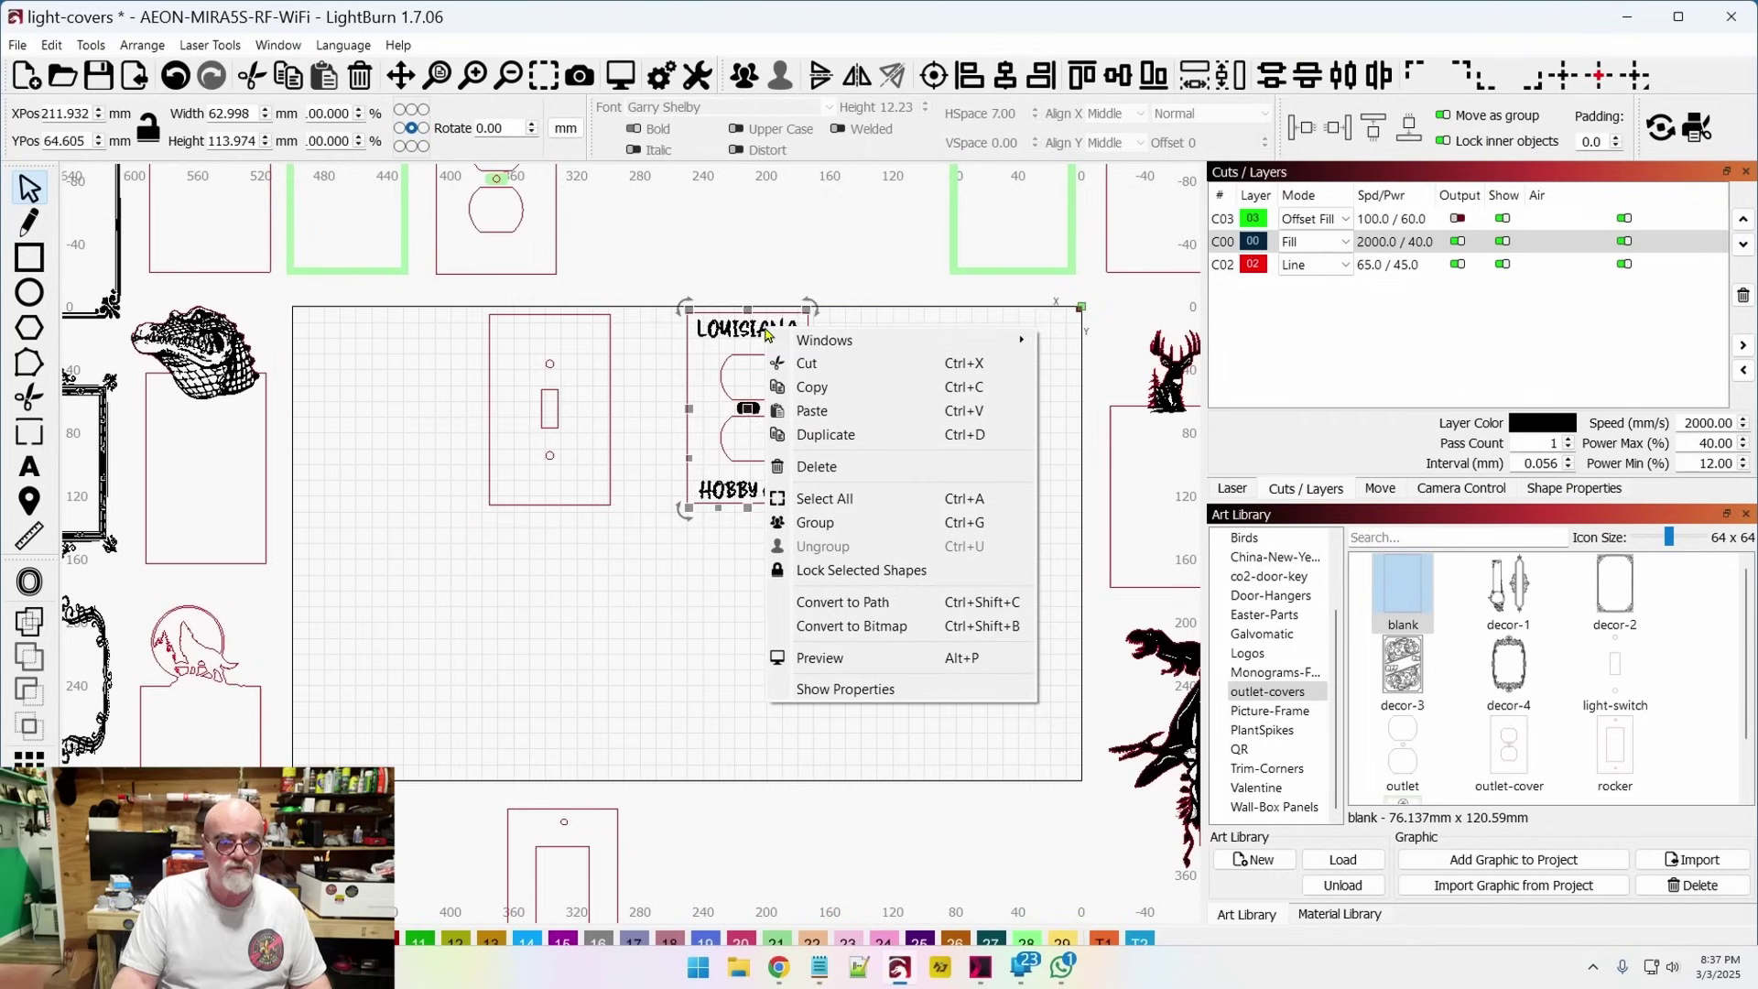
pyautogui.click(851, 376)
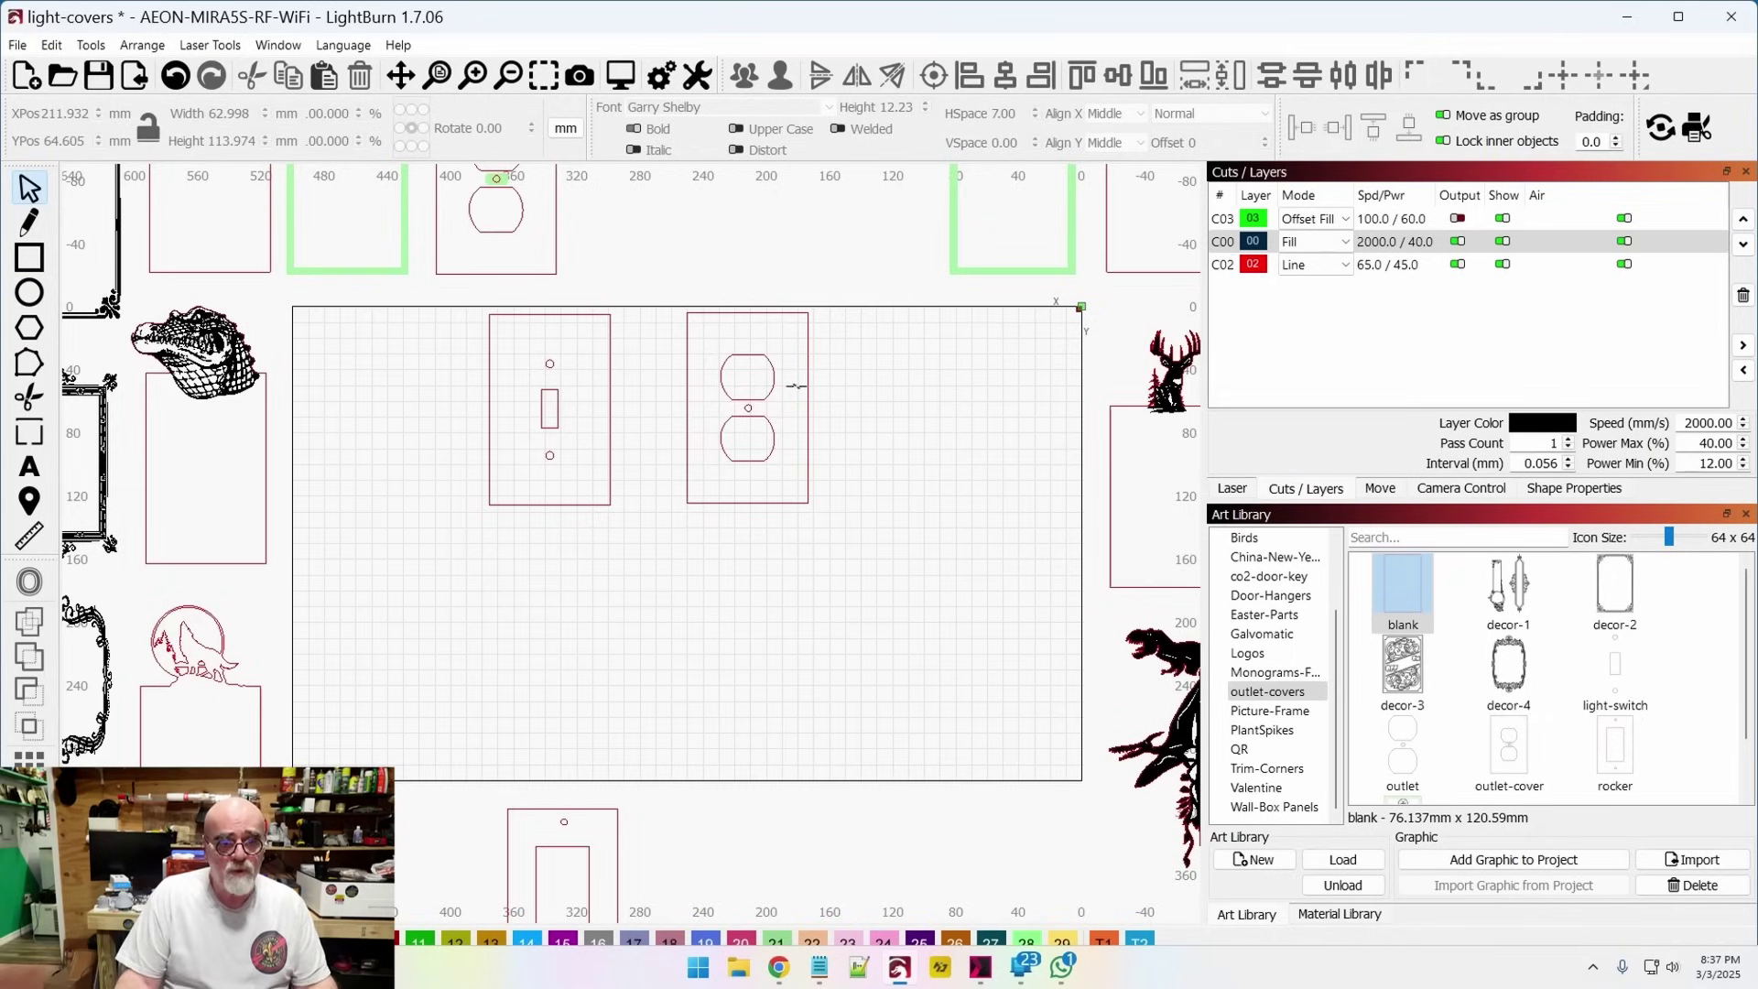
# Group the outlet plate with its cutouts, and check that the light-switch cover selects as one group
pyautogui.moveTo(853, 520); pyautogui.dragTo(748, 471)
pyautogui.moveTo(844, 501); pyautogui.dragTo(710, 314)
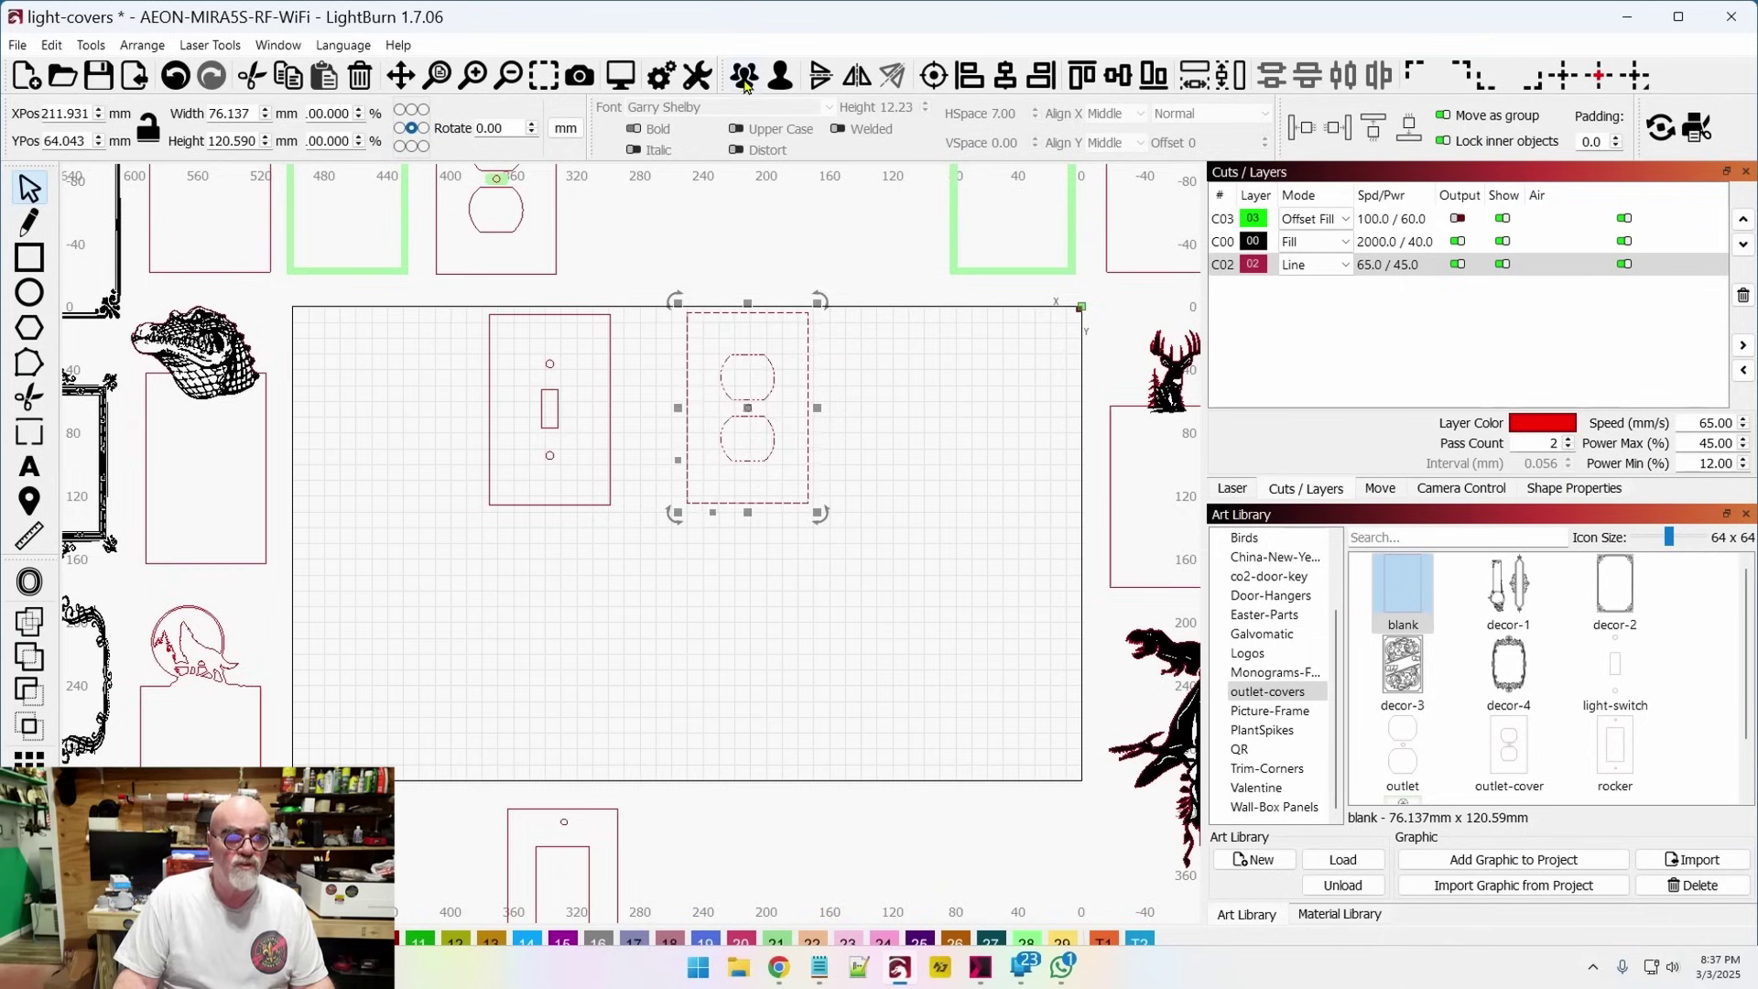
pyautogui.moveTo(631, 560); pyautogui.dragTo(583, 500)
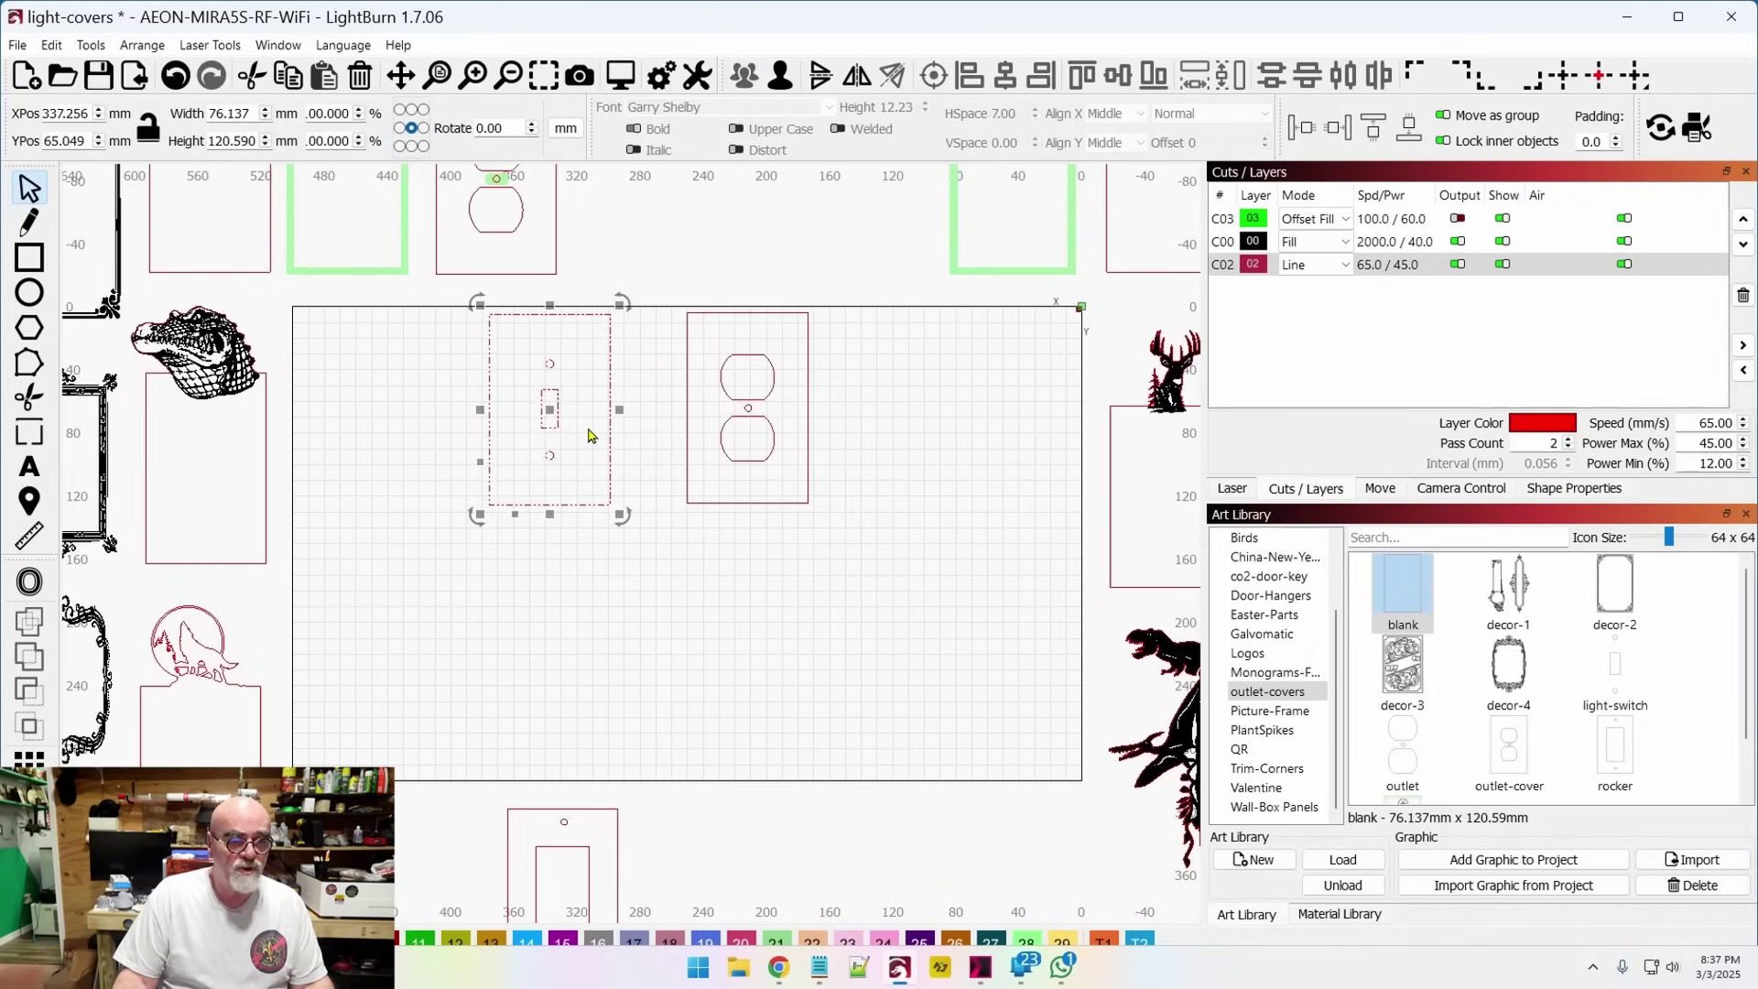
pyautogui.click(671, 553)
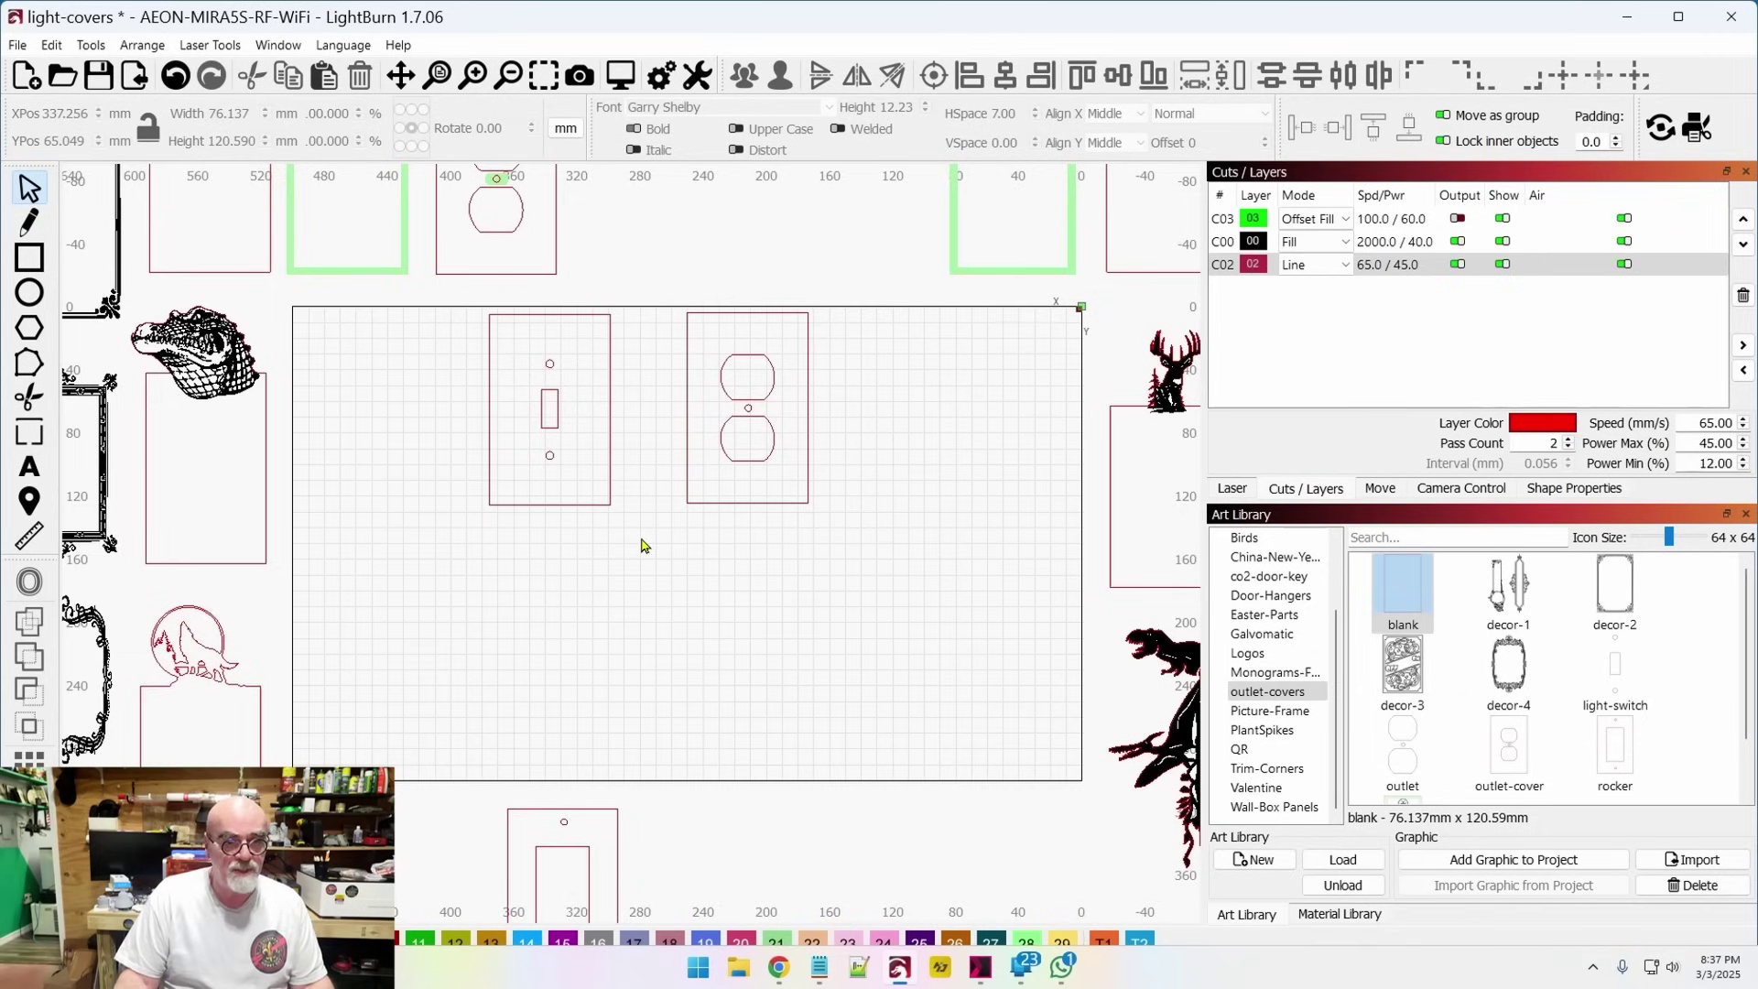
# Move the light-switch cover and outlet cover horizontally together with Move H-Together so their side edges meet
pyautogui.moveTo(766, 564); pyautogui.dragTo(588, 467)
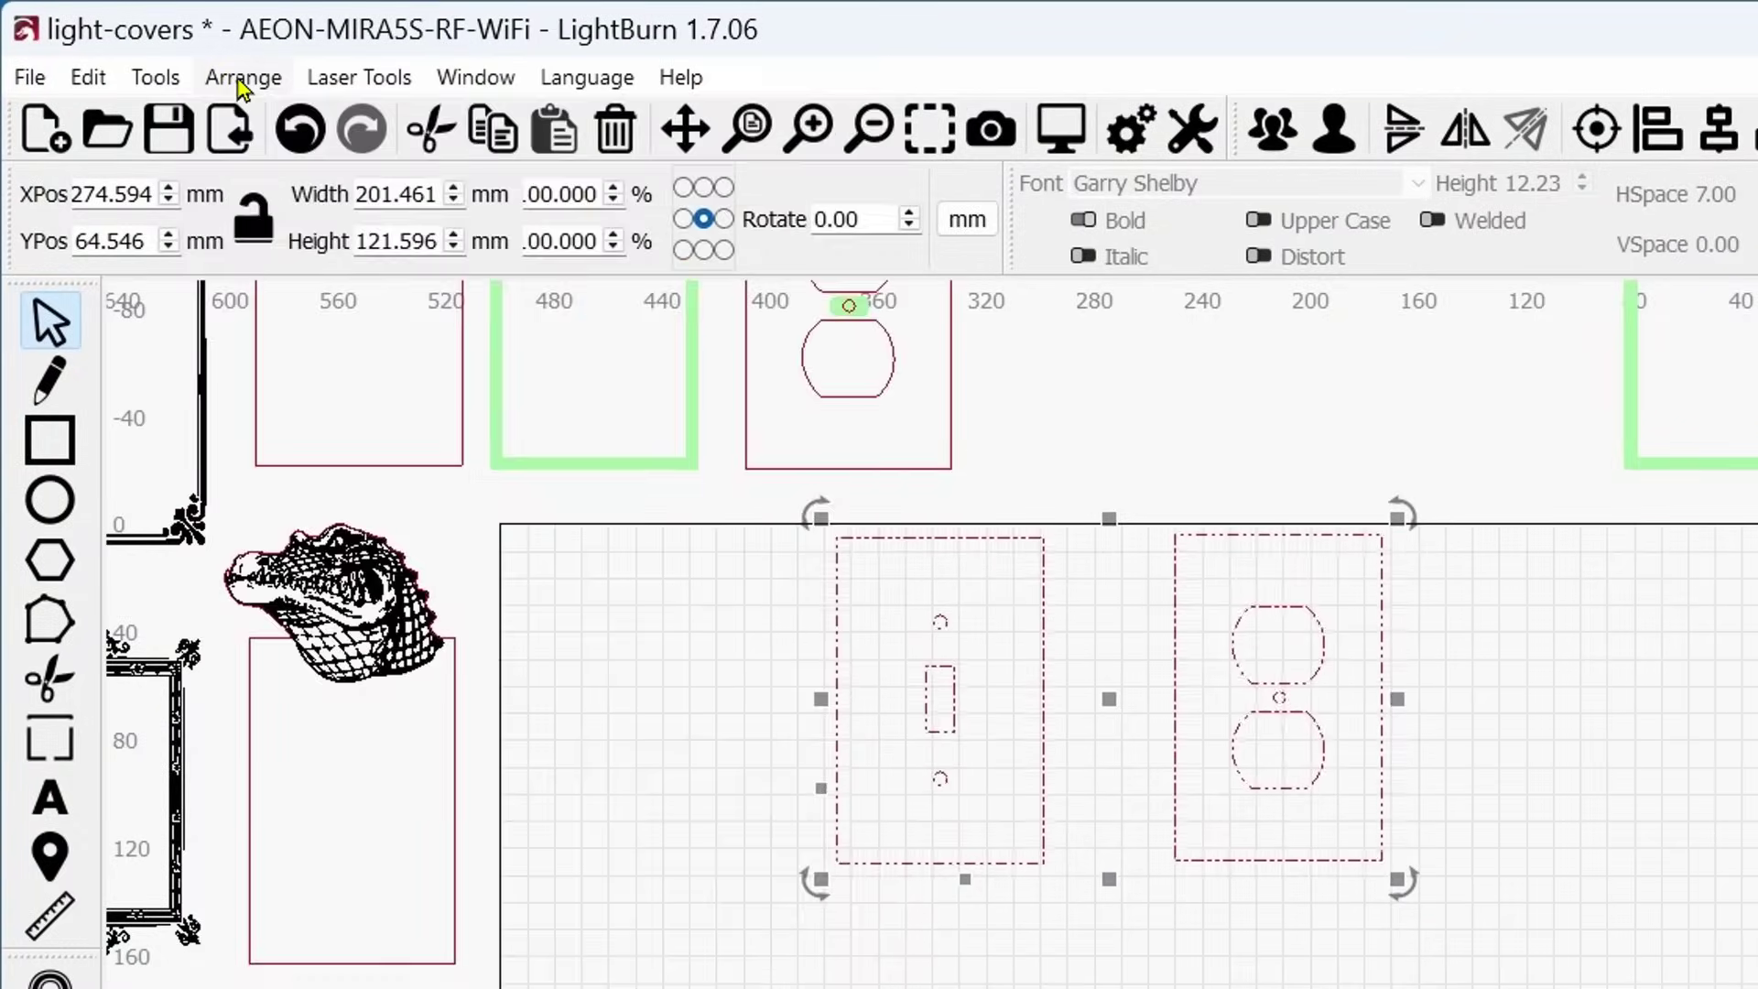
pyautogui.click(140, 47)
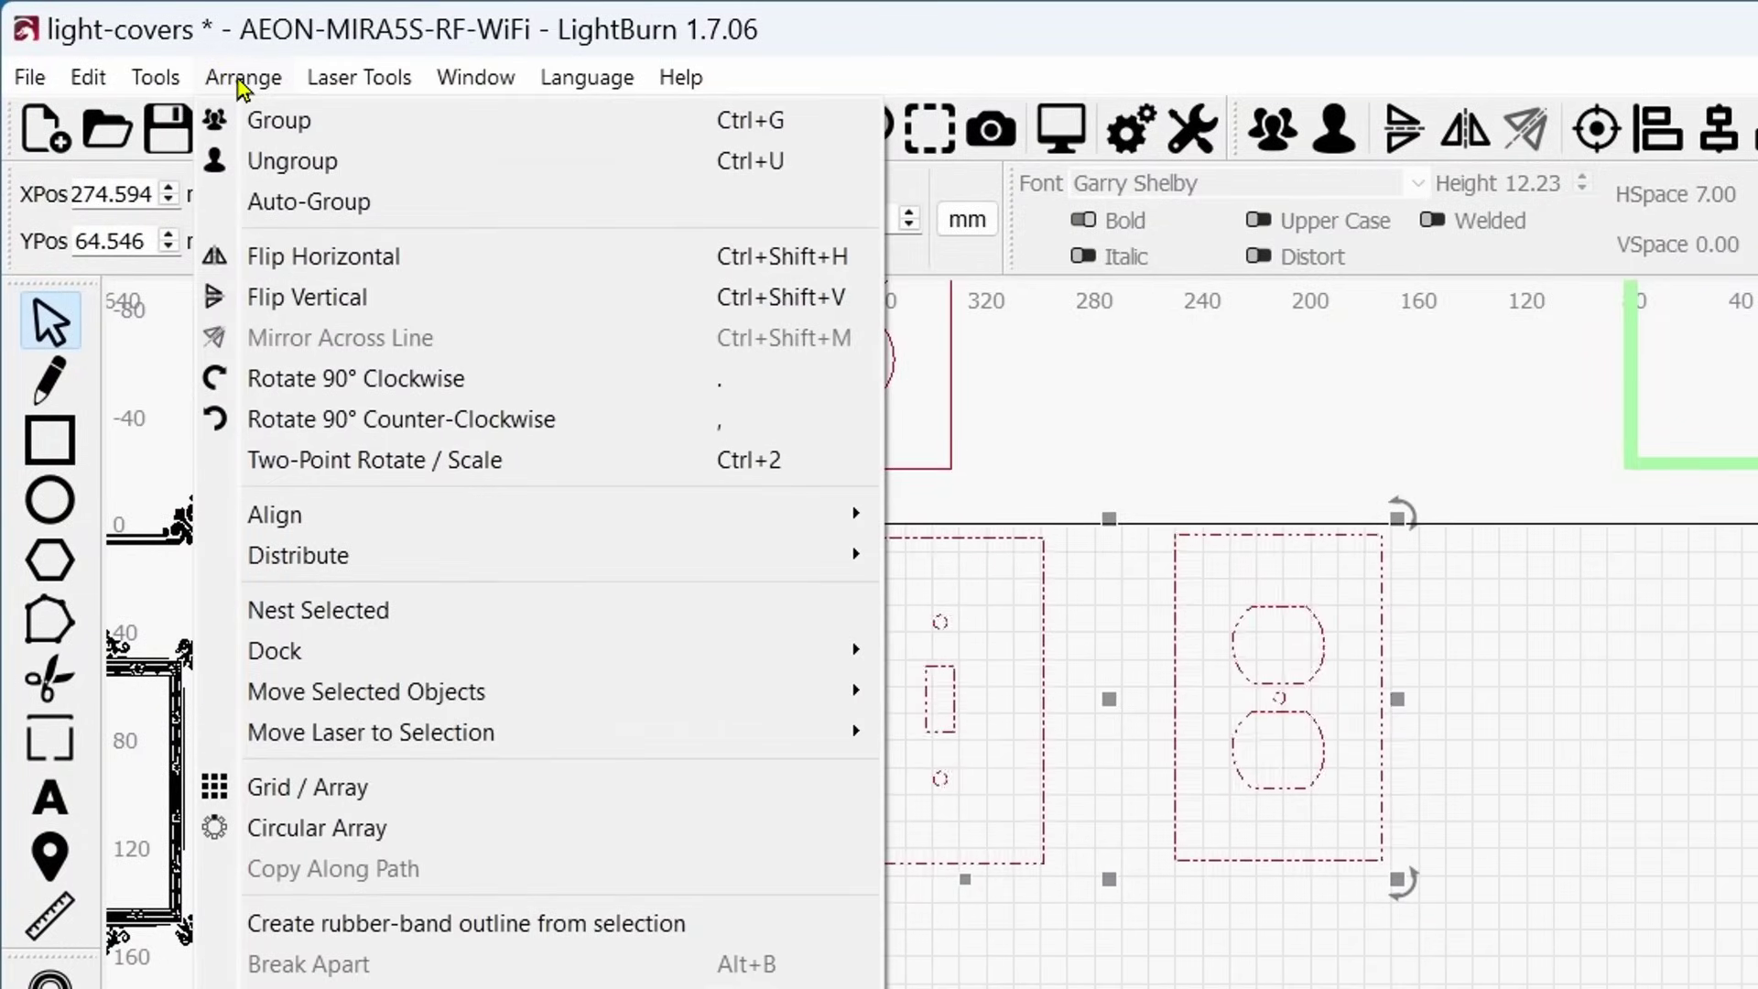
pyautogui.moveTo(480, 560)
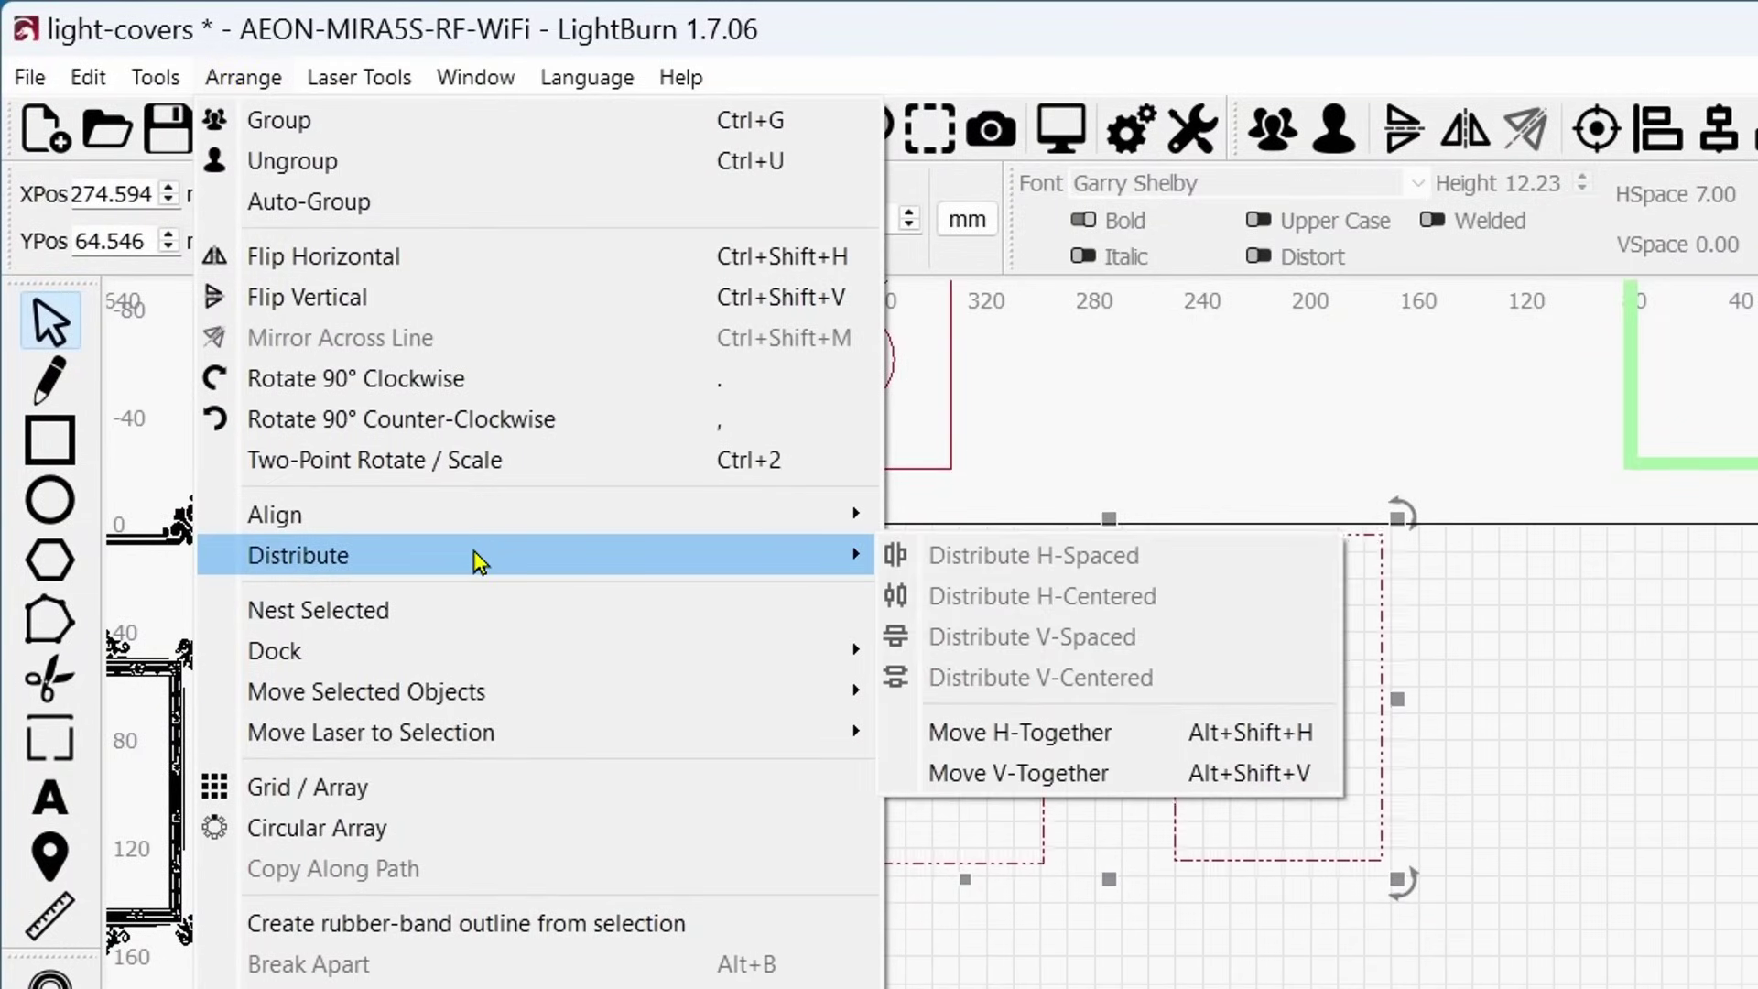
pyautogui.click(1148, 746)
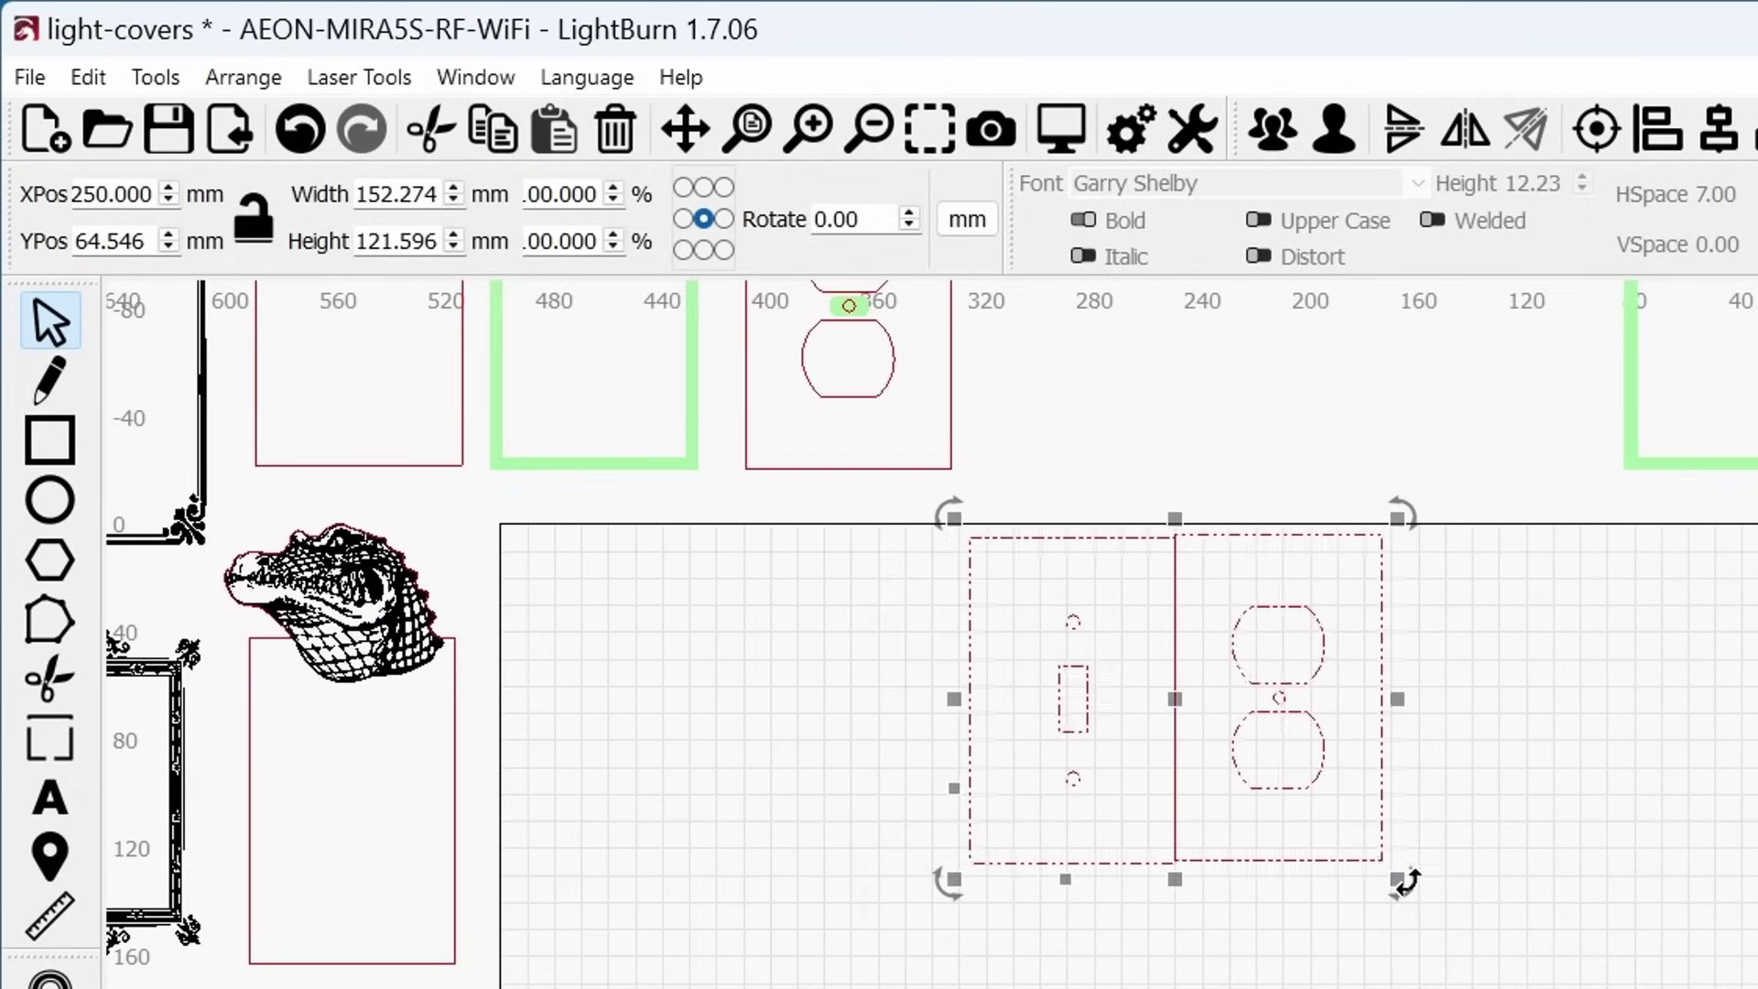
# Align the two joined covers along their horizontal centres so their upper and lower edges line up
pyautogui.scroll(3, 1260, 723)
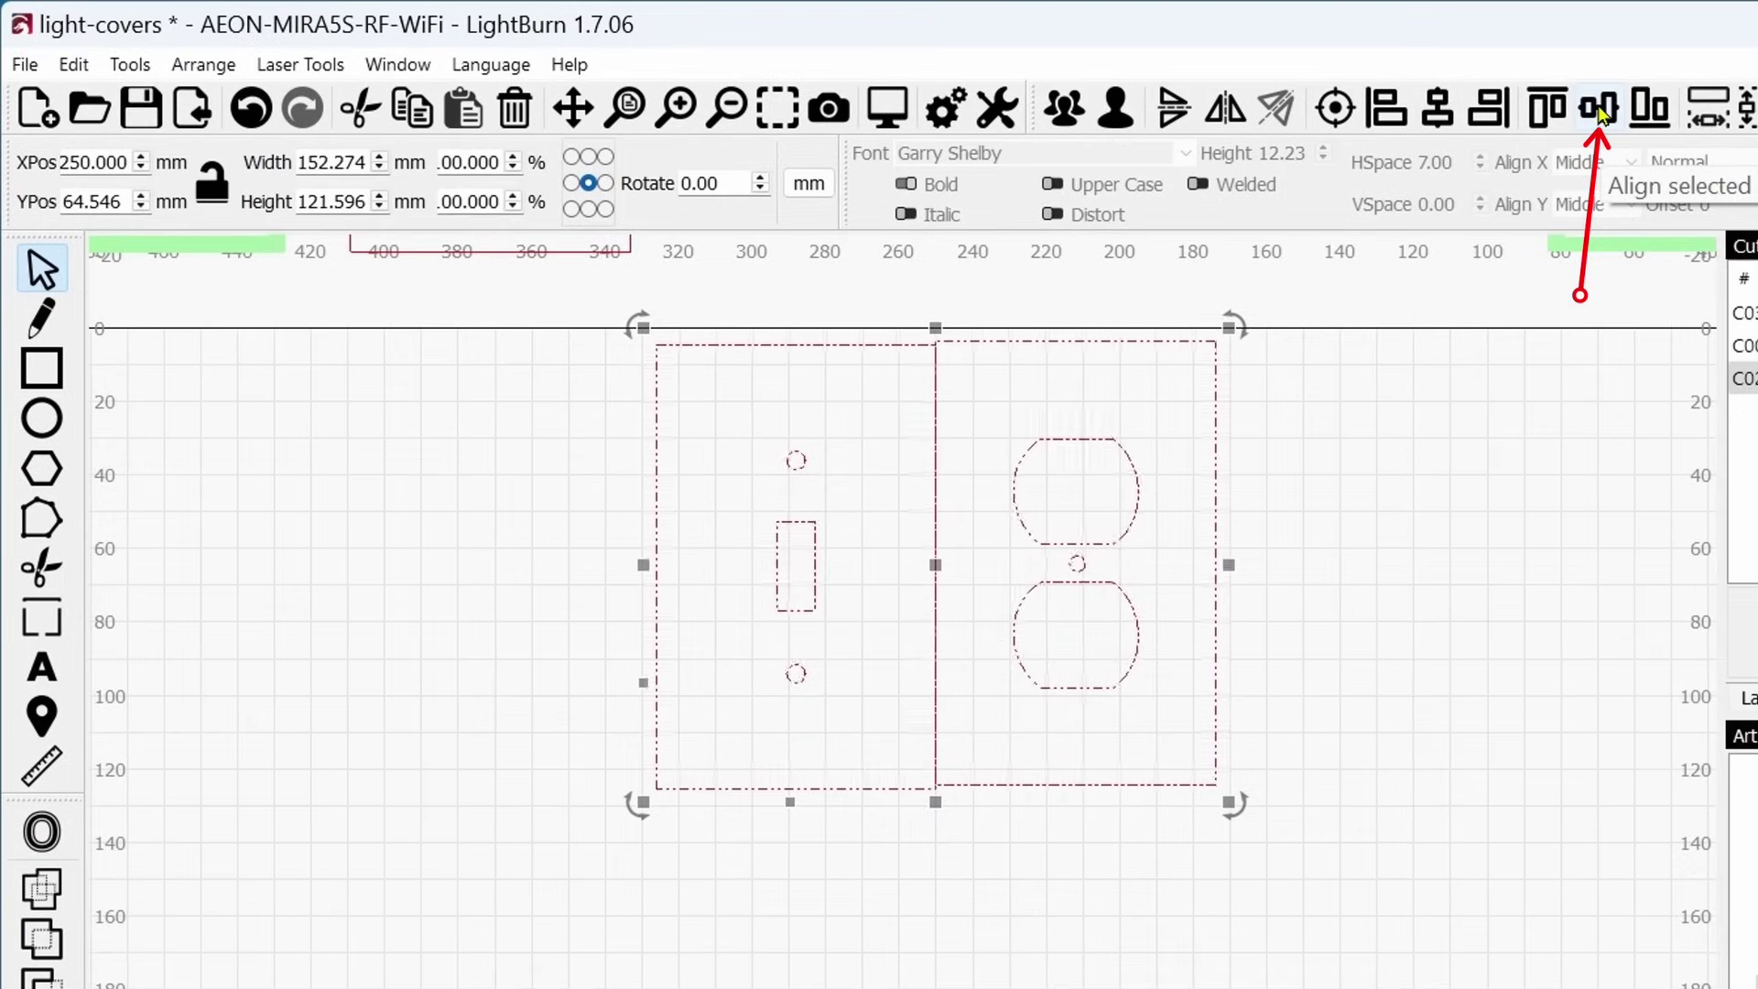
pyautogui.click(1601, 112)
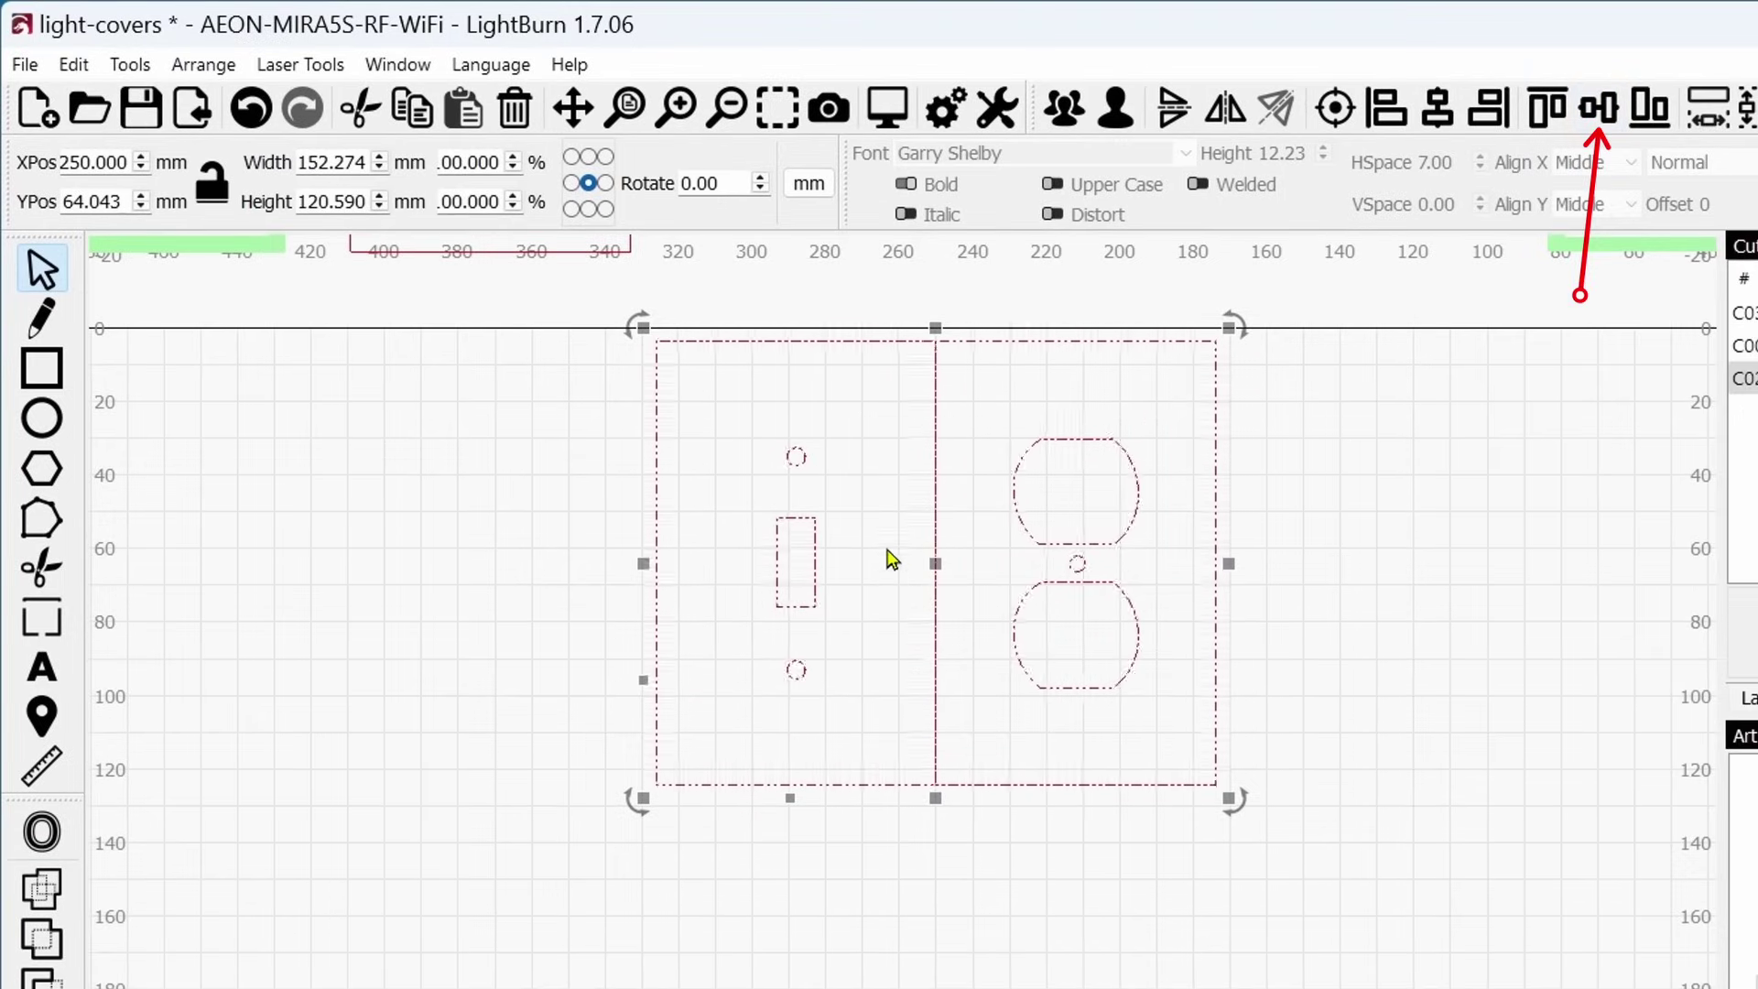
pyautogui.moveTo(934, 431); pyautogui.dragTo(952, 531)
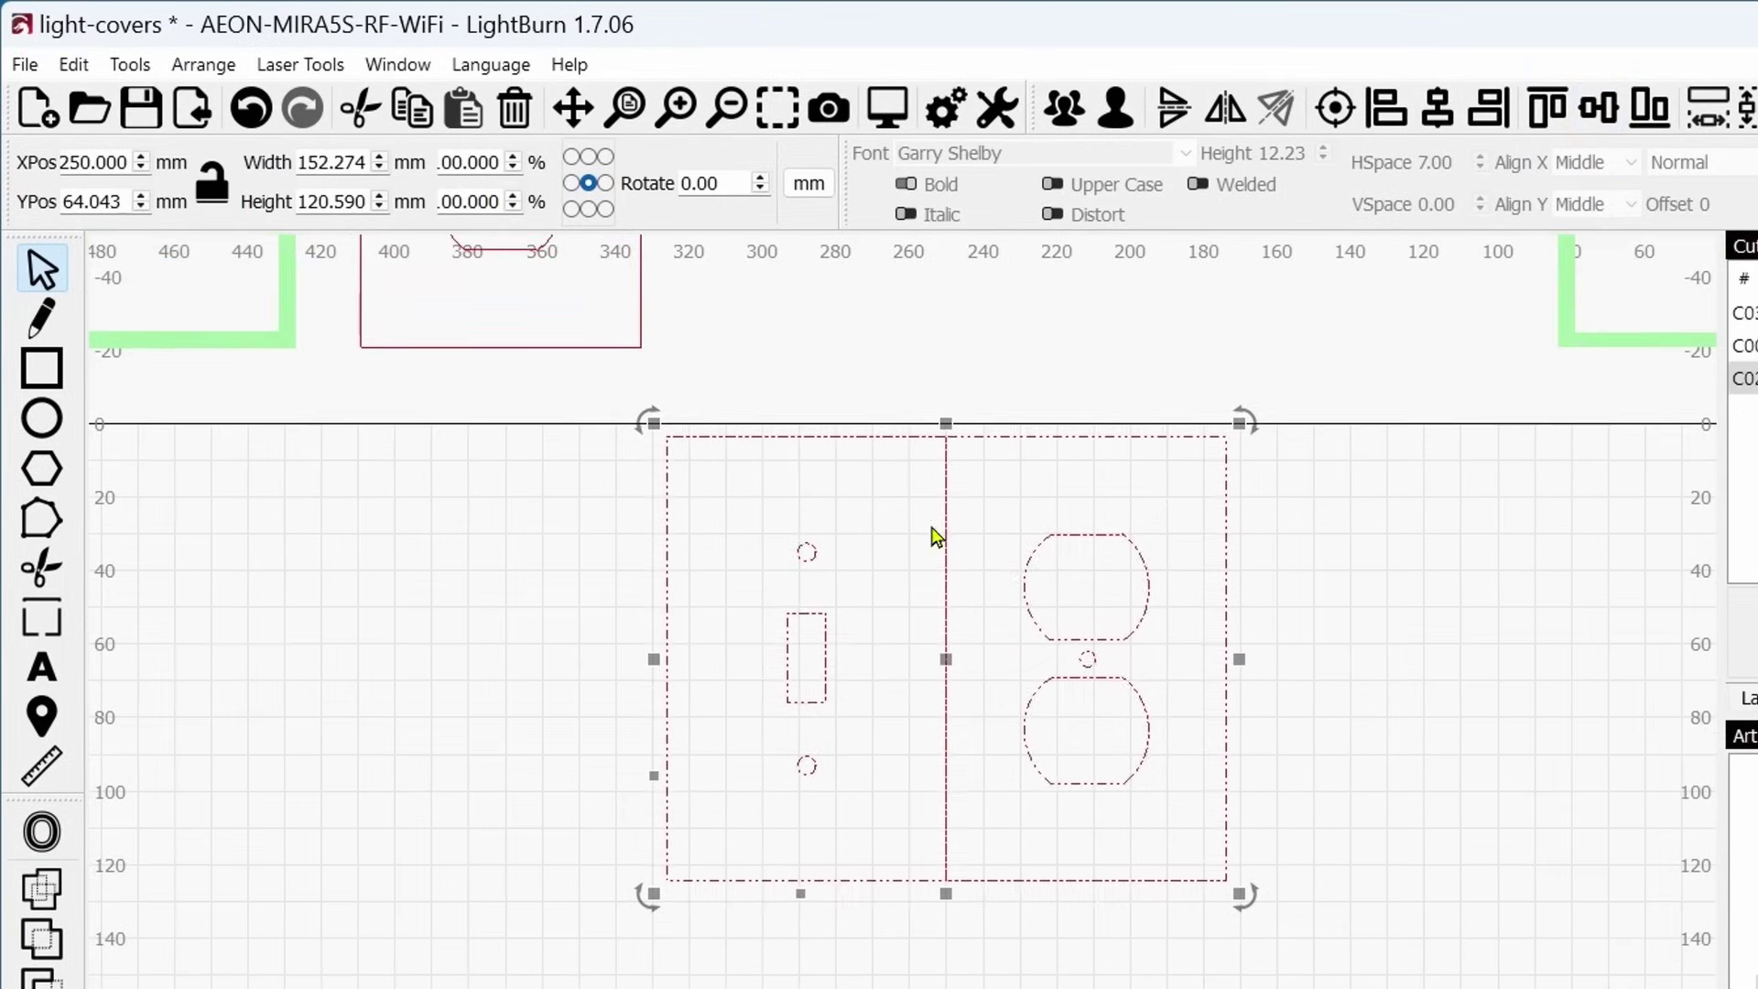
pyautogui.scroll(1, 934, 534)
pyautogui.click(1531, 712)
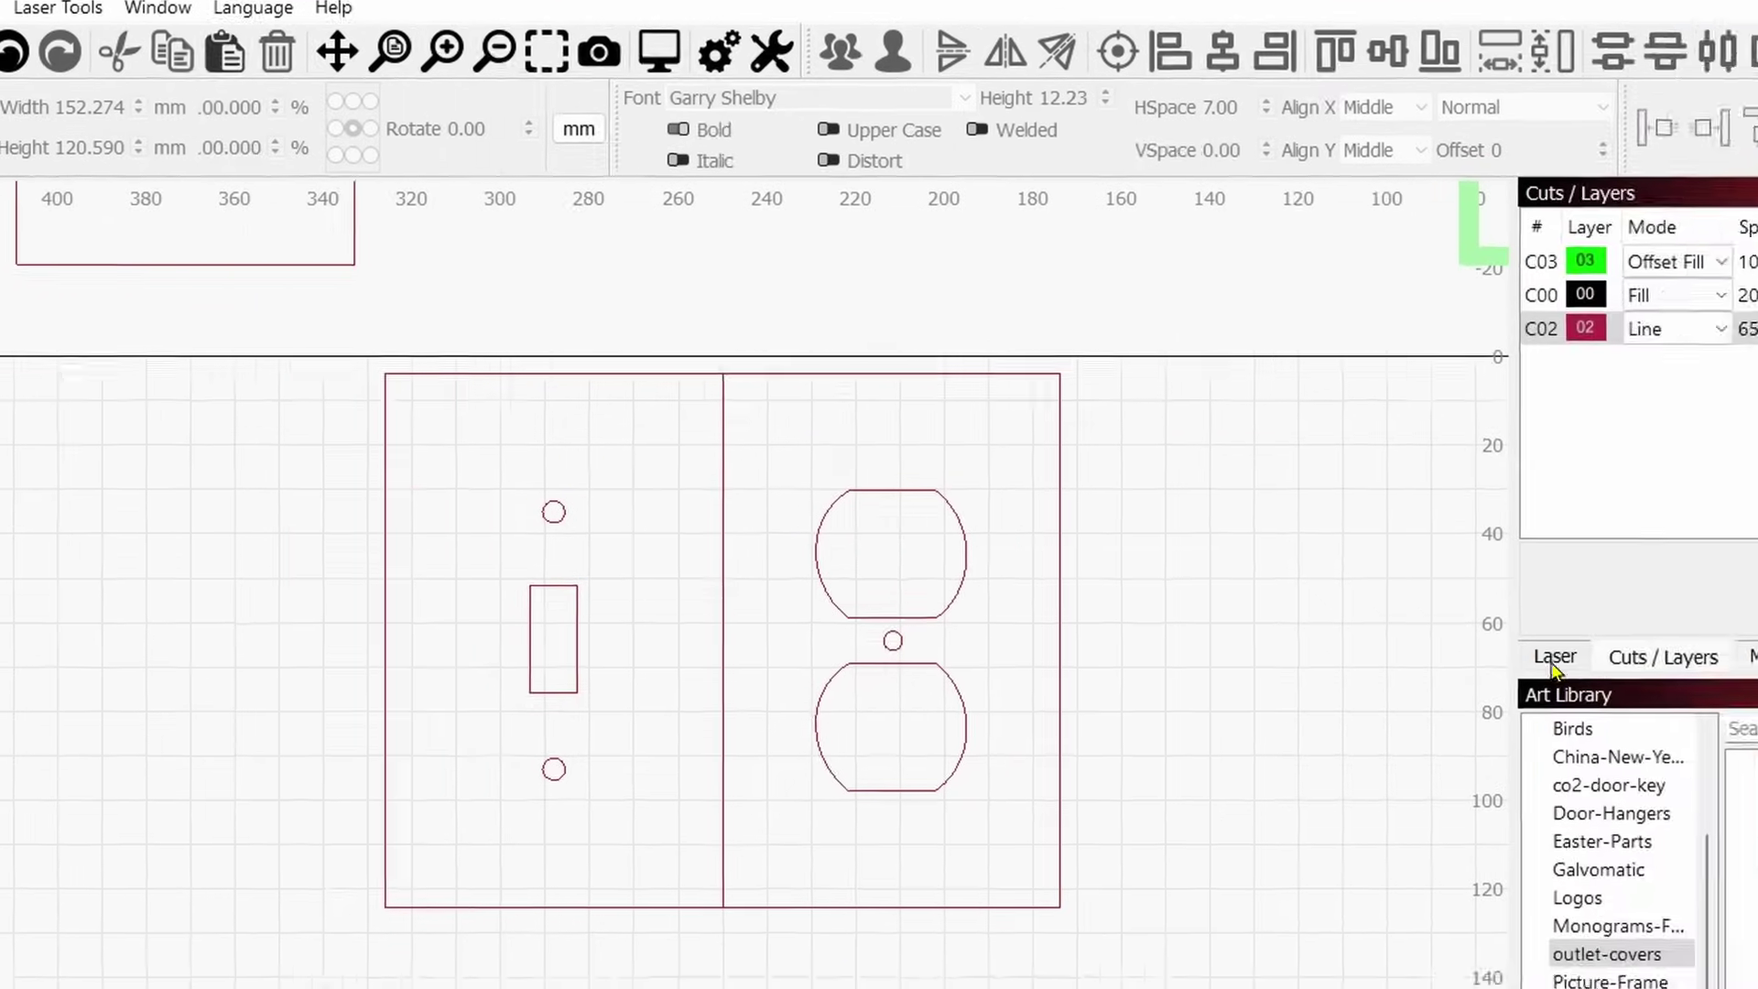
# Review the cut optimization settings for the shared edge, checking Remove overlapping lines and its distance, and accept them
pyautogui.click(1554, 659)
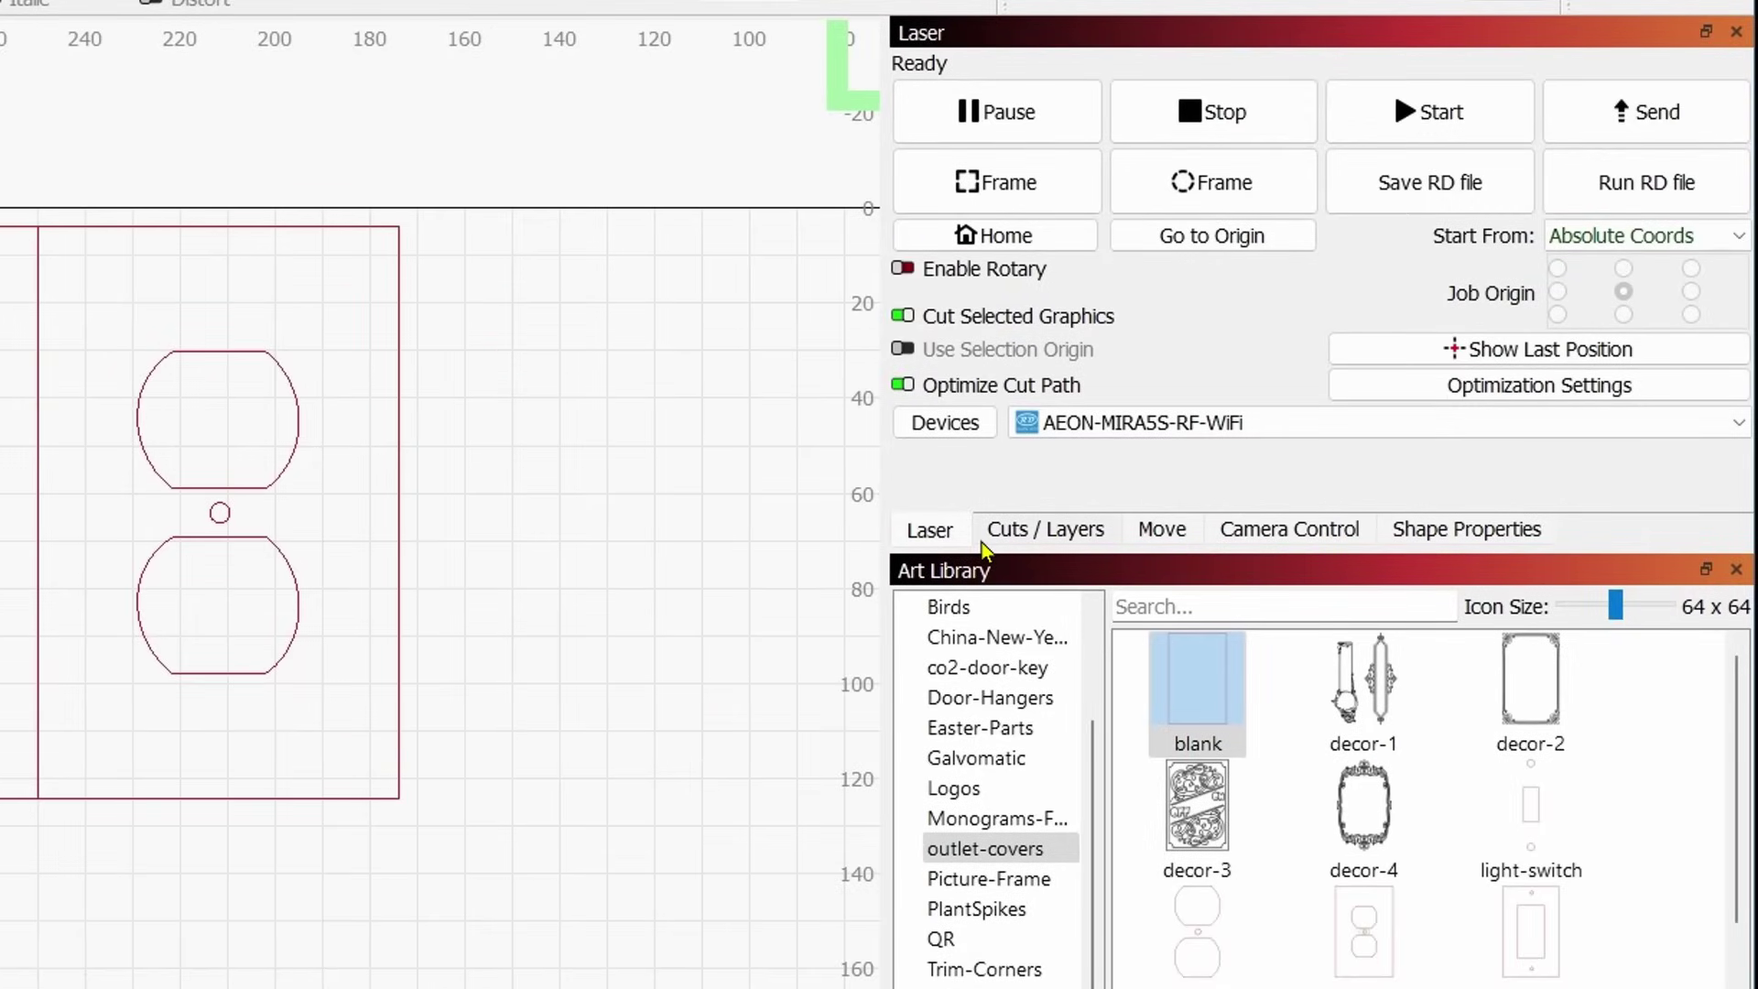
pyautogui.click(1494, 392)
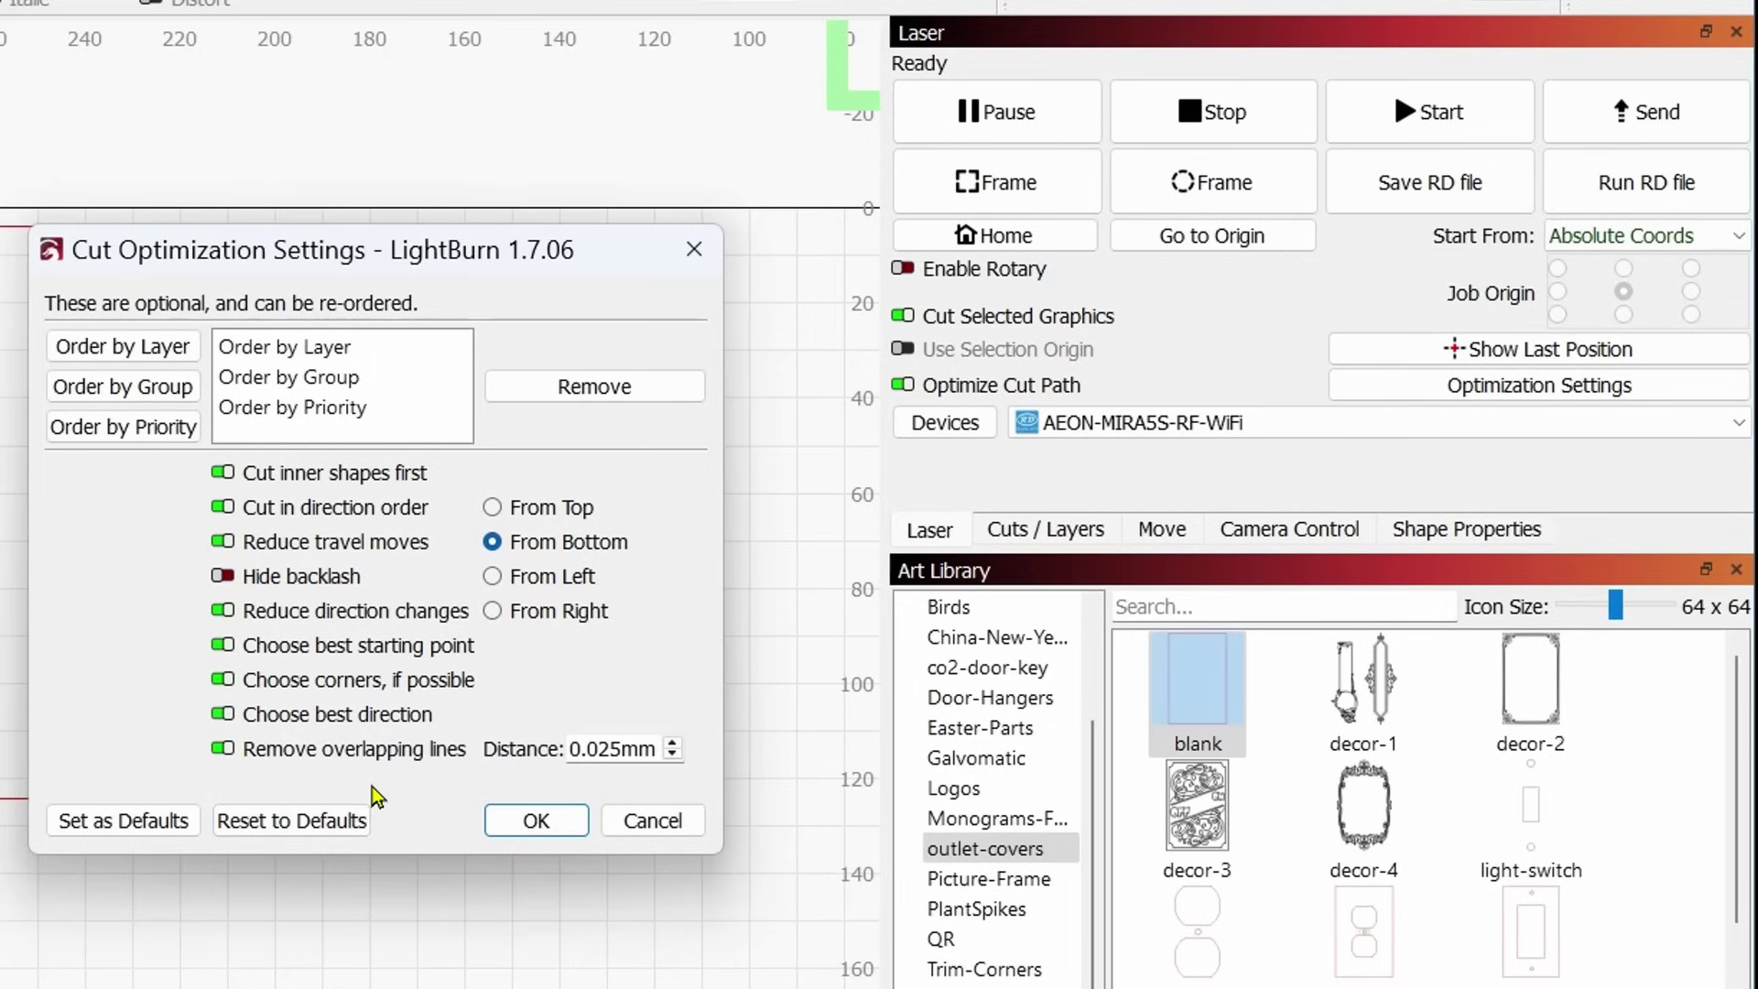
pyautogui.click(539, 822)
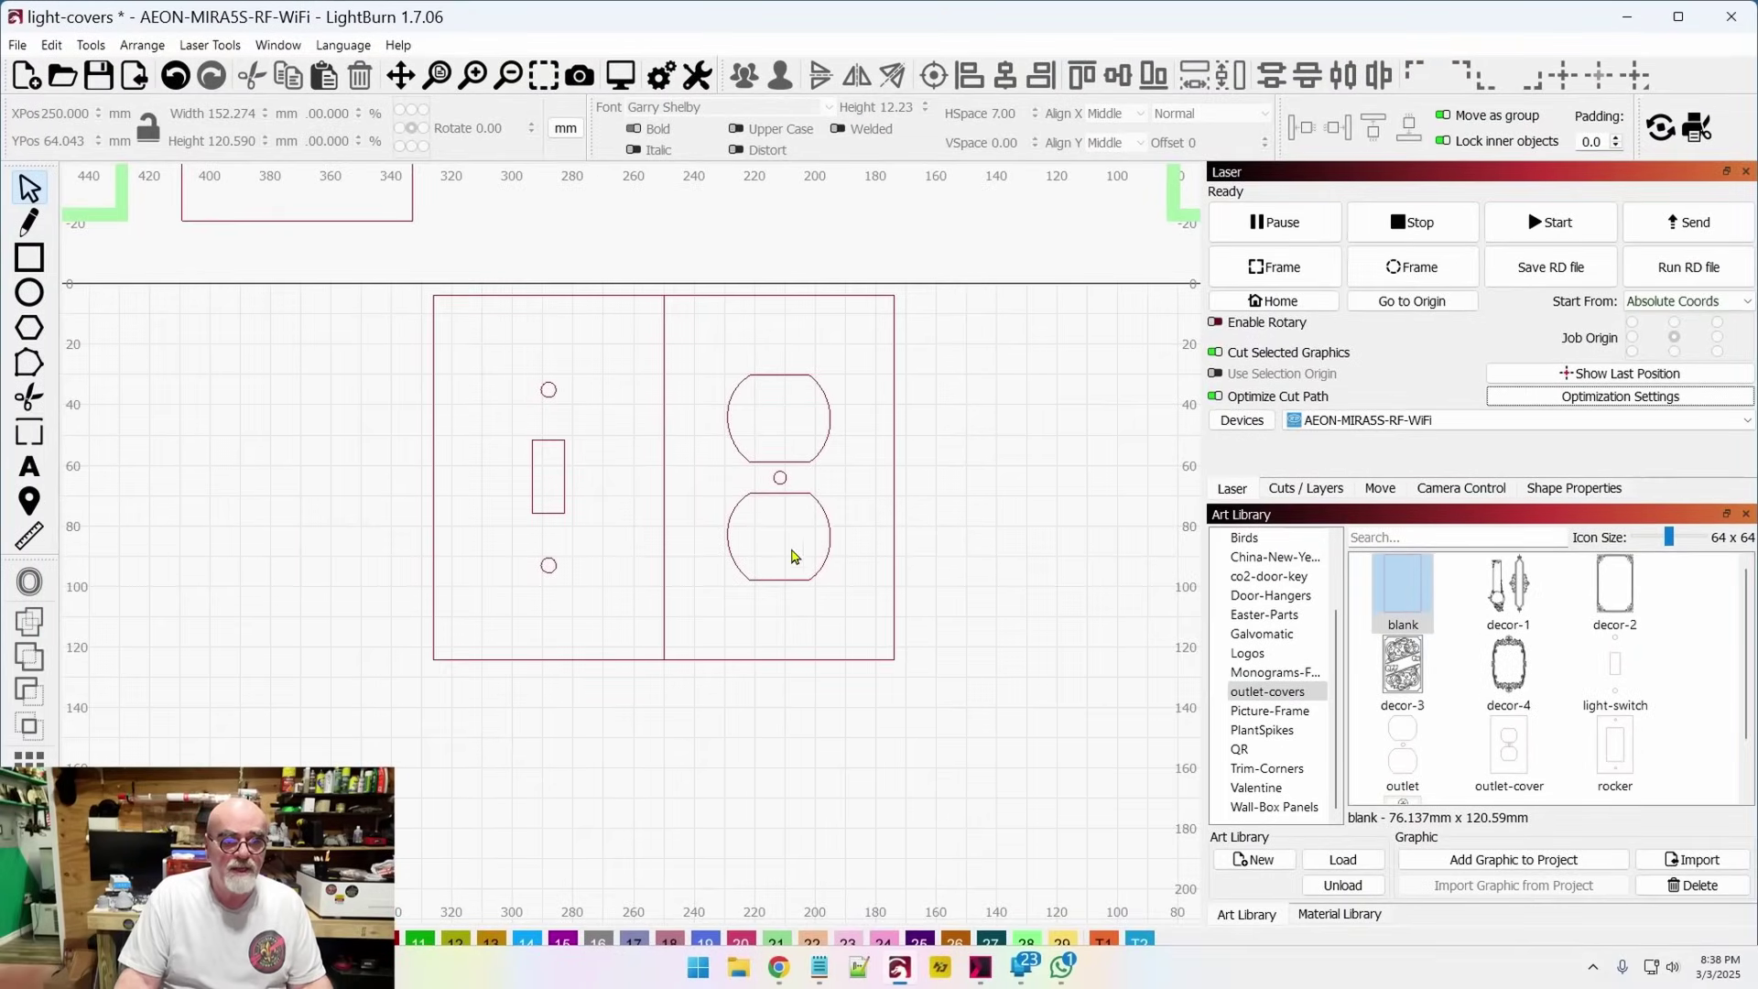
# Paste the LOUISIANA and HOBBY GUY lettering with its filled black shape and centre it on the outlet cover
pyautogui.rightClick(697, 403)
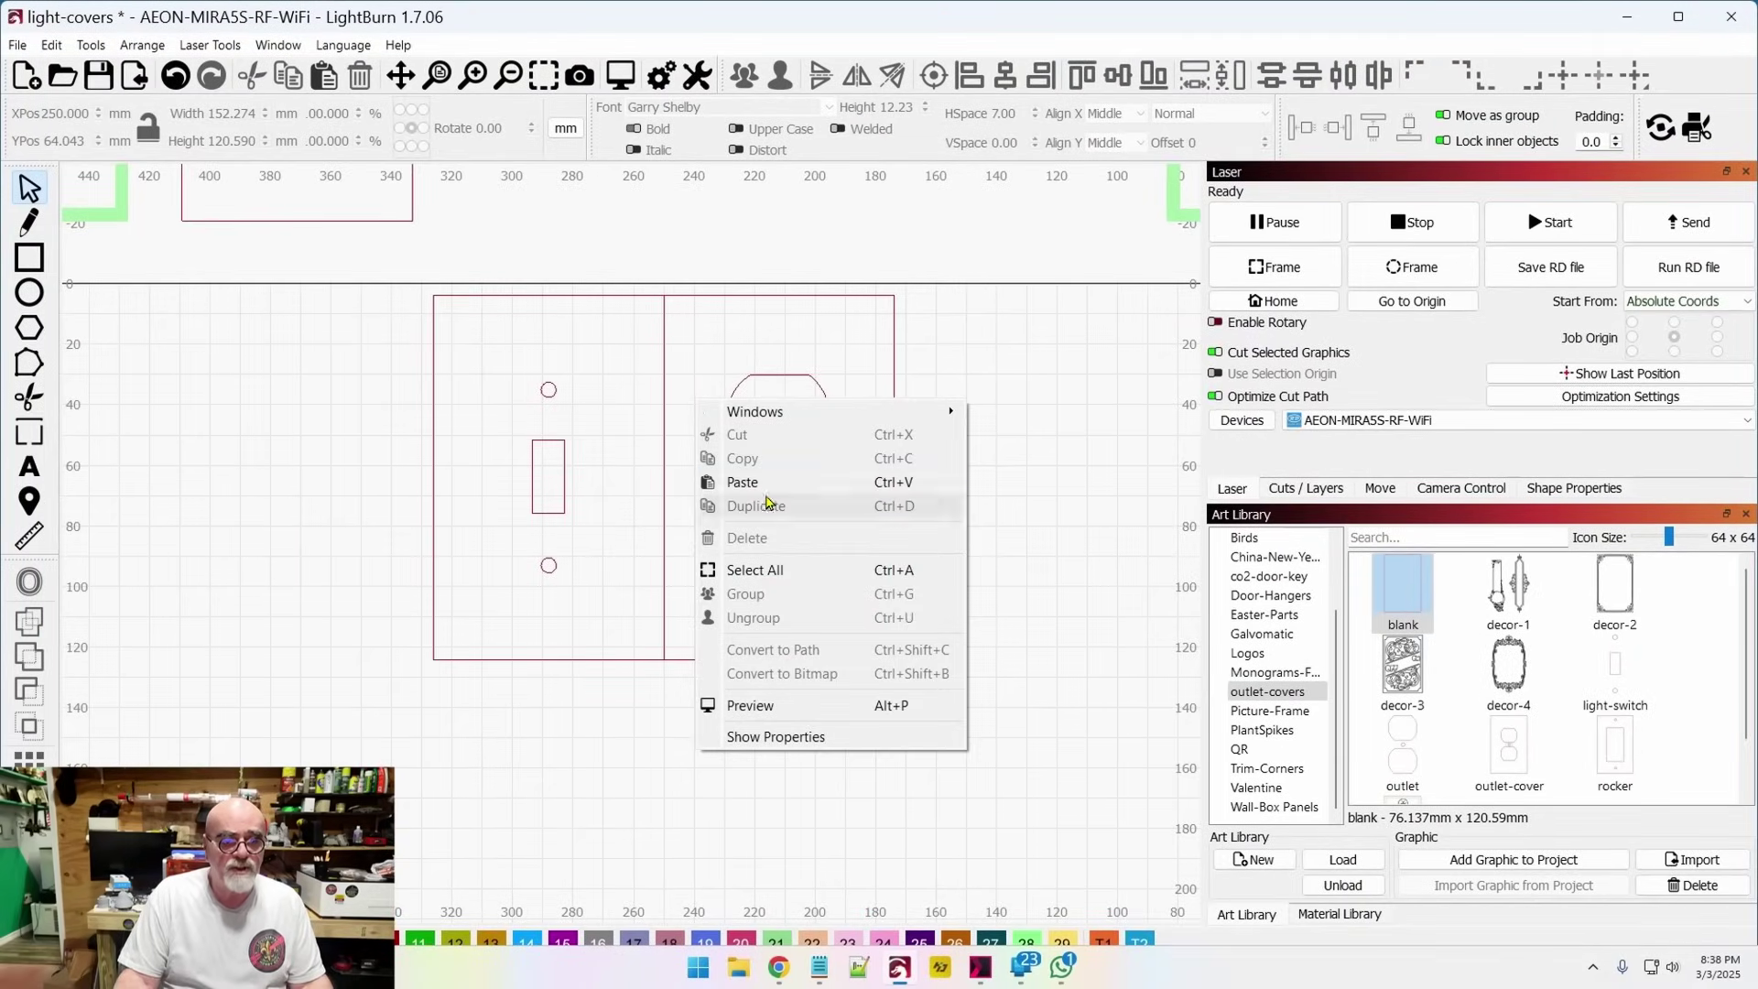
pyautogui.click(732, 482)
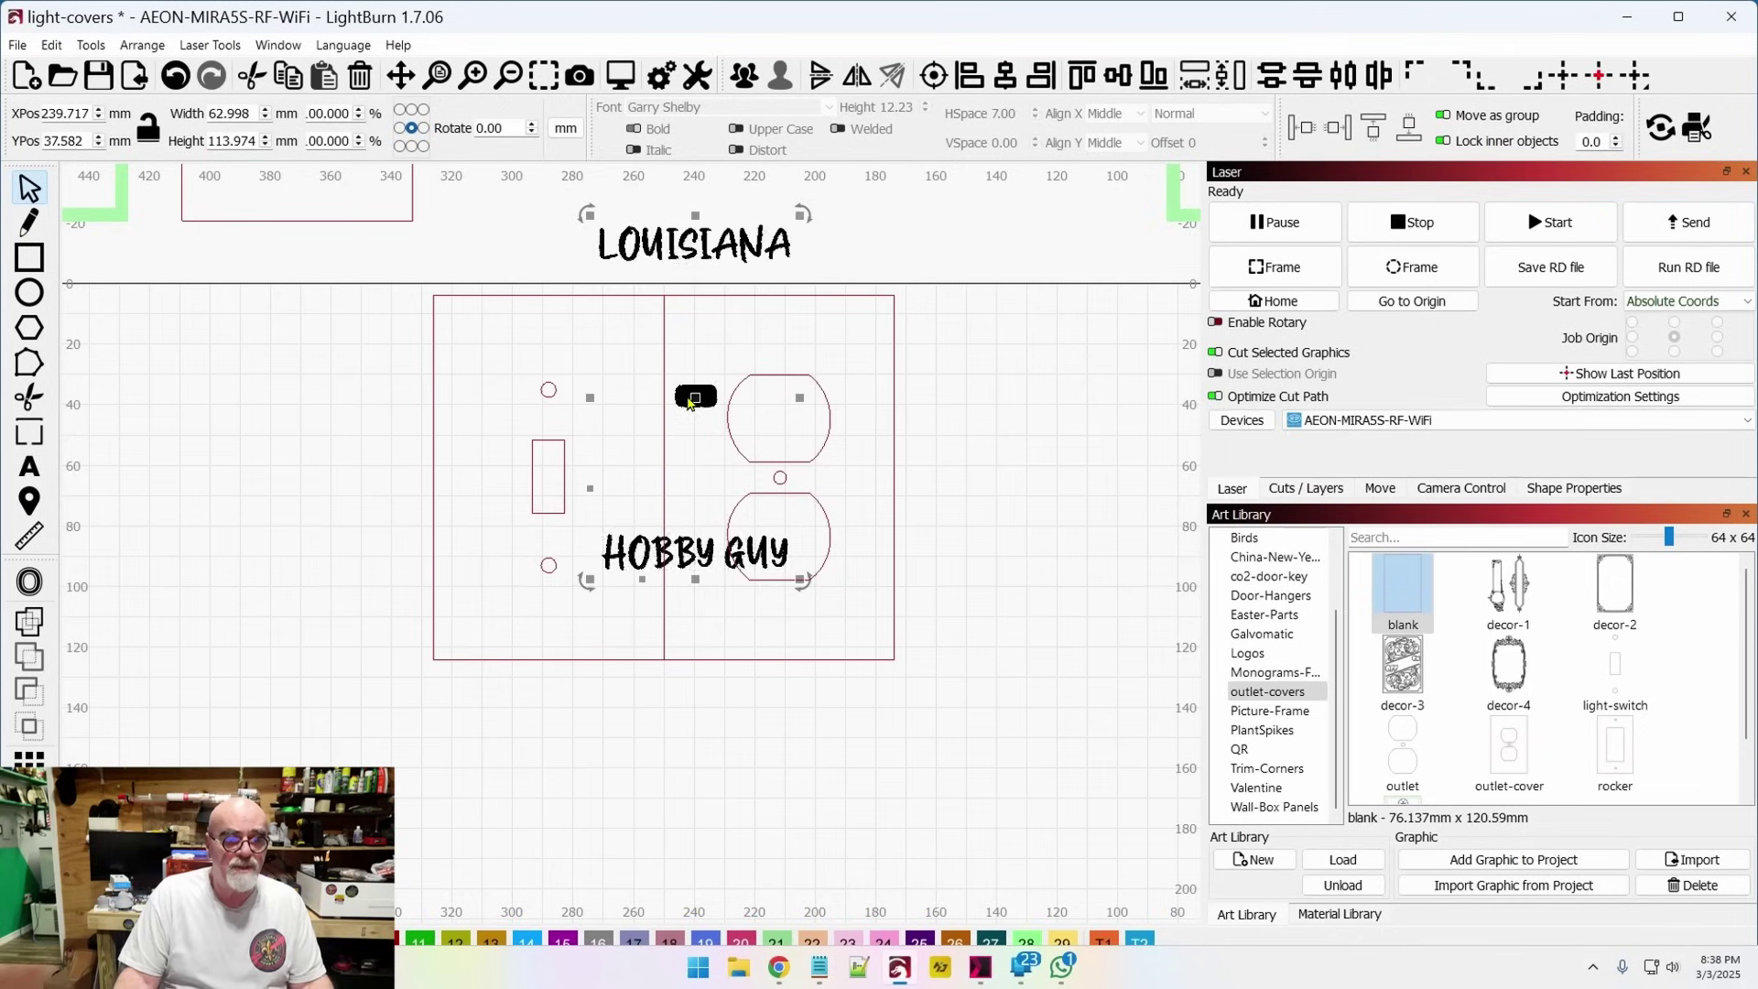
pyautogui.moveTo(711, 418); pyautogui.dragTo(802, 478)
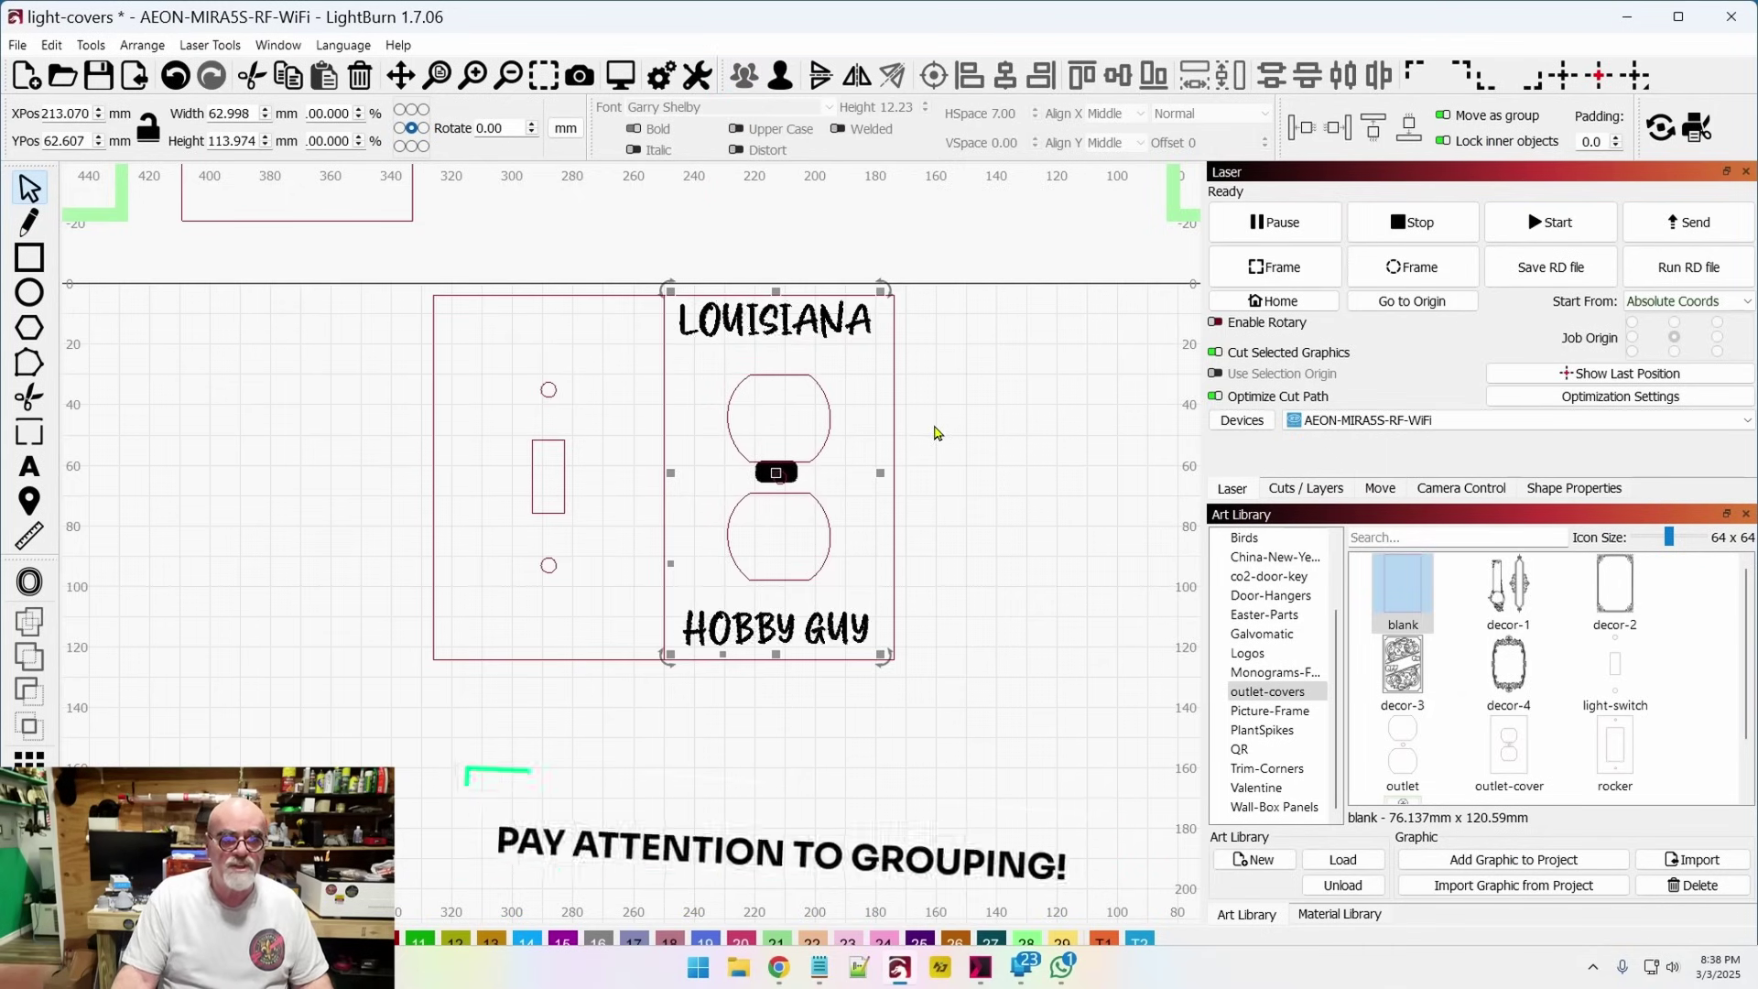
pyautogui.keyDown('shift'); pyautogui.click(892, 403); pyautogui.keyUp('shift')
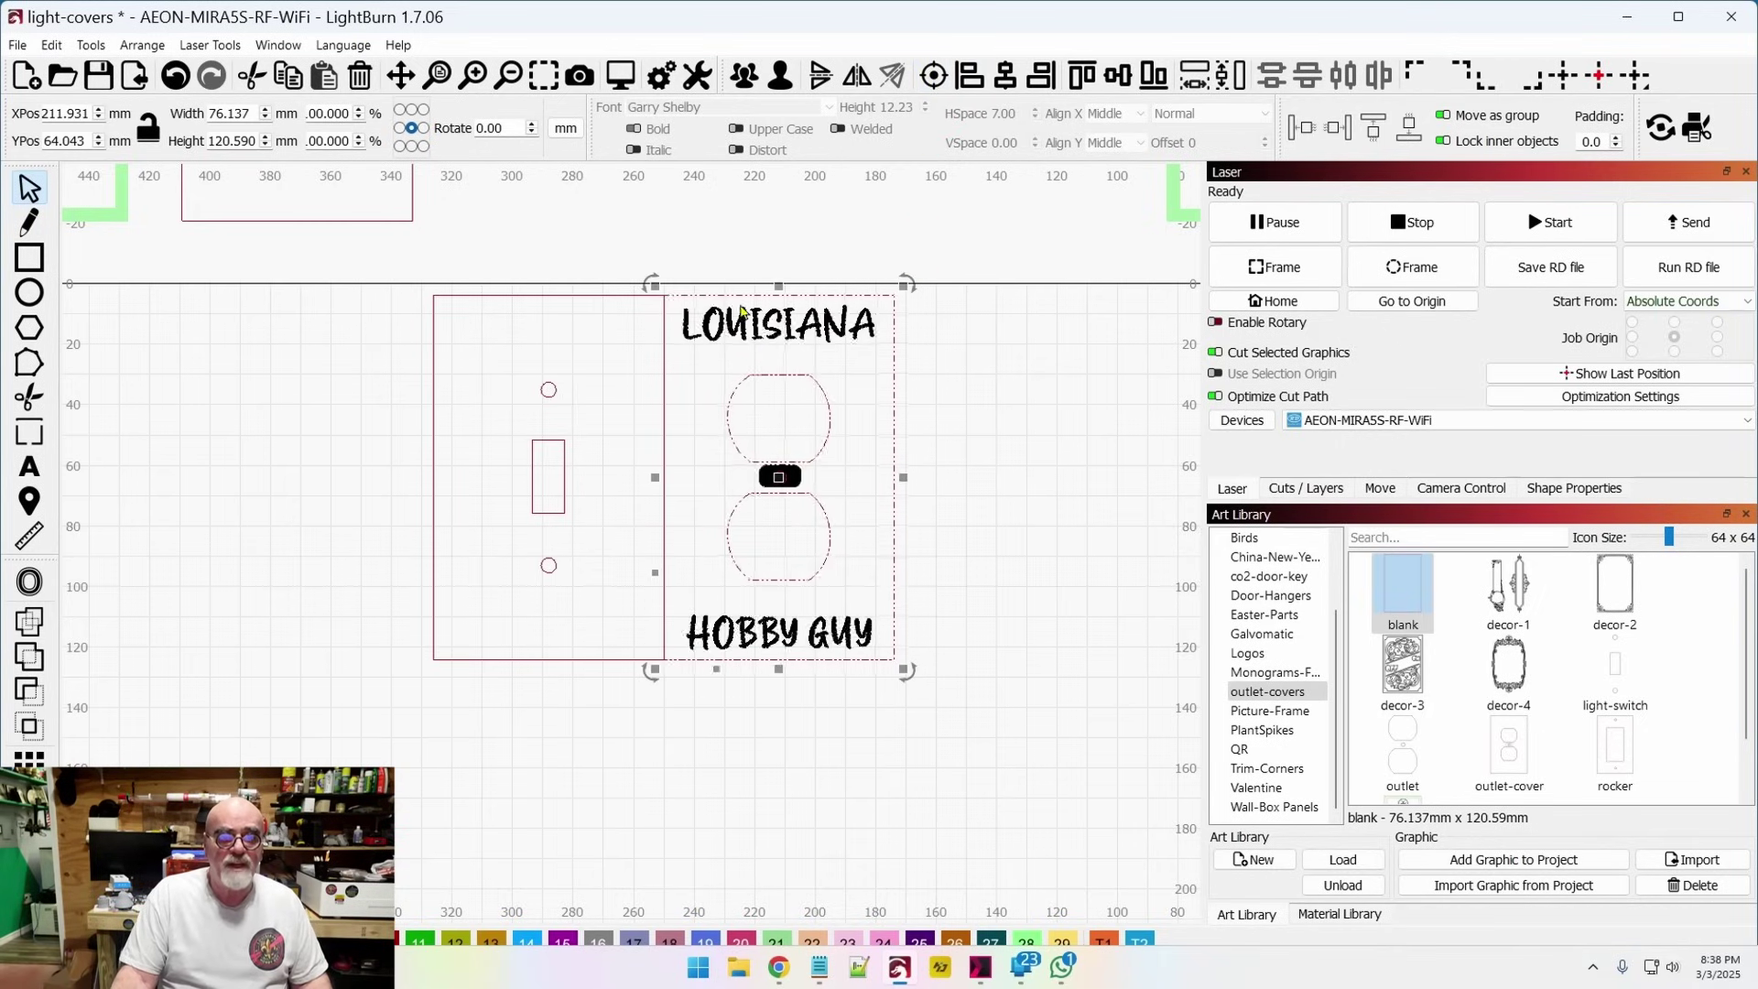
pyautogui.click(964, 486)
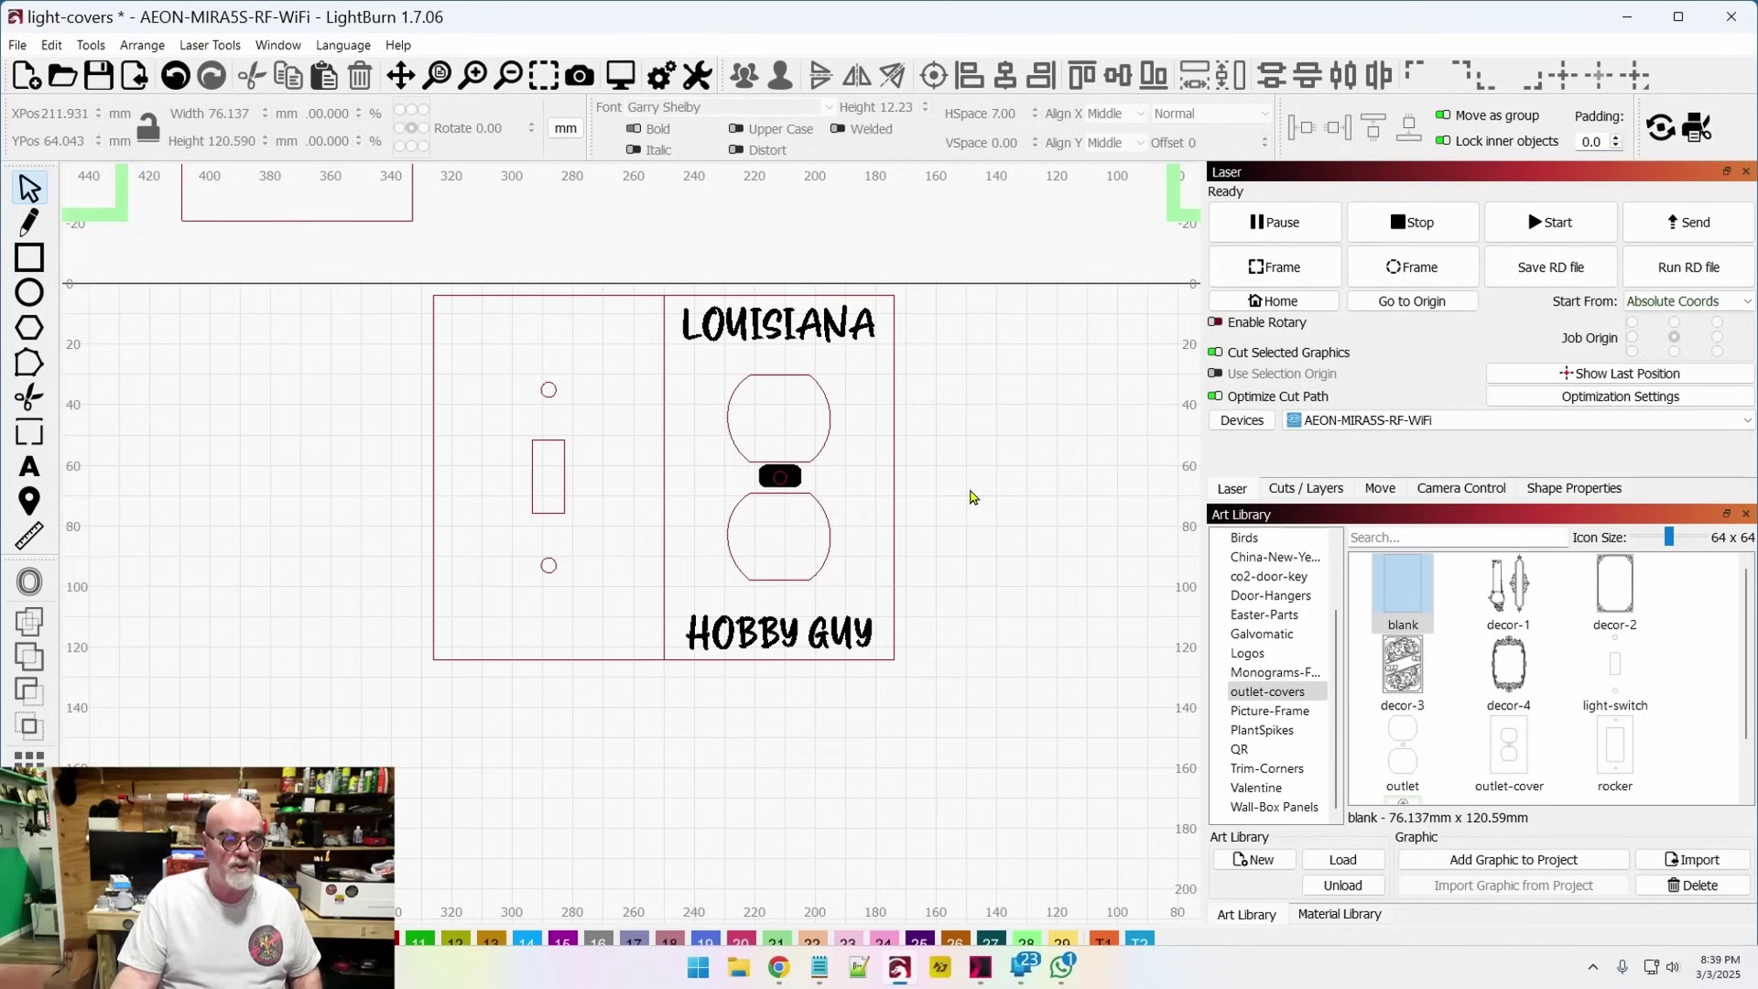
# Duplicate the rectangular frame with scrolled corner ornaments and place the copy beside the light-switch cover
pyautogui.scroll(-4, 983, 510)
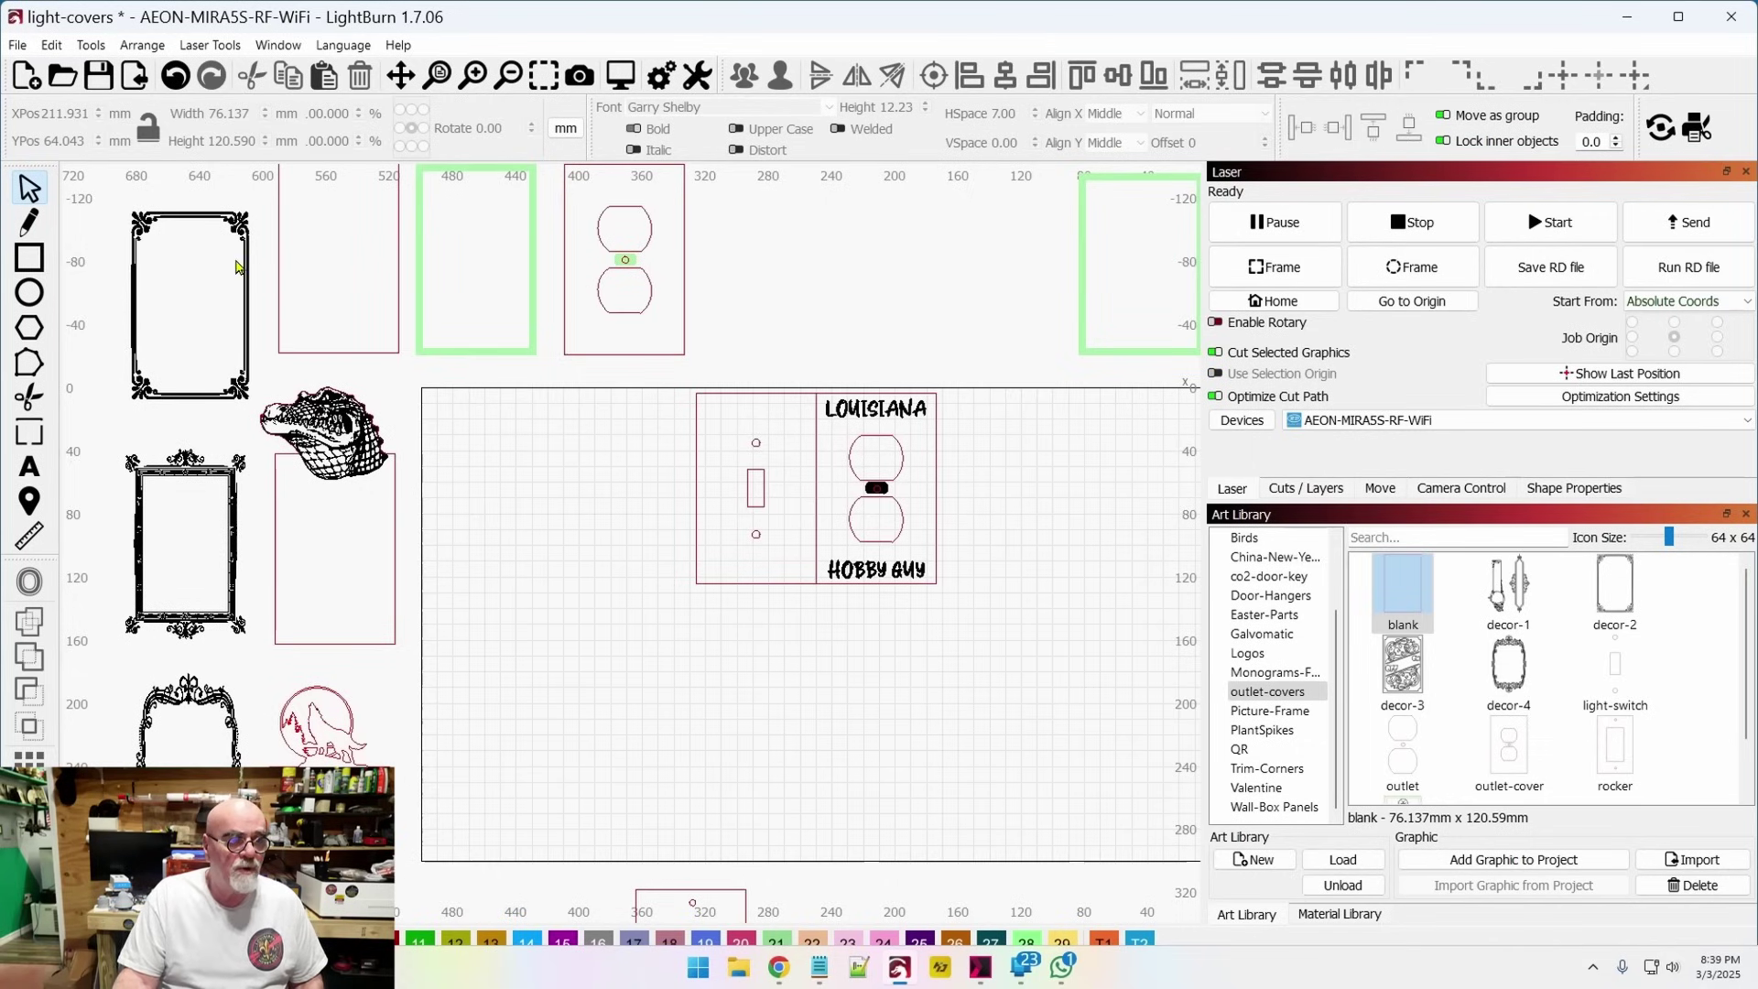
pyautogui.click(244, 258)
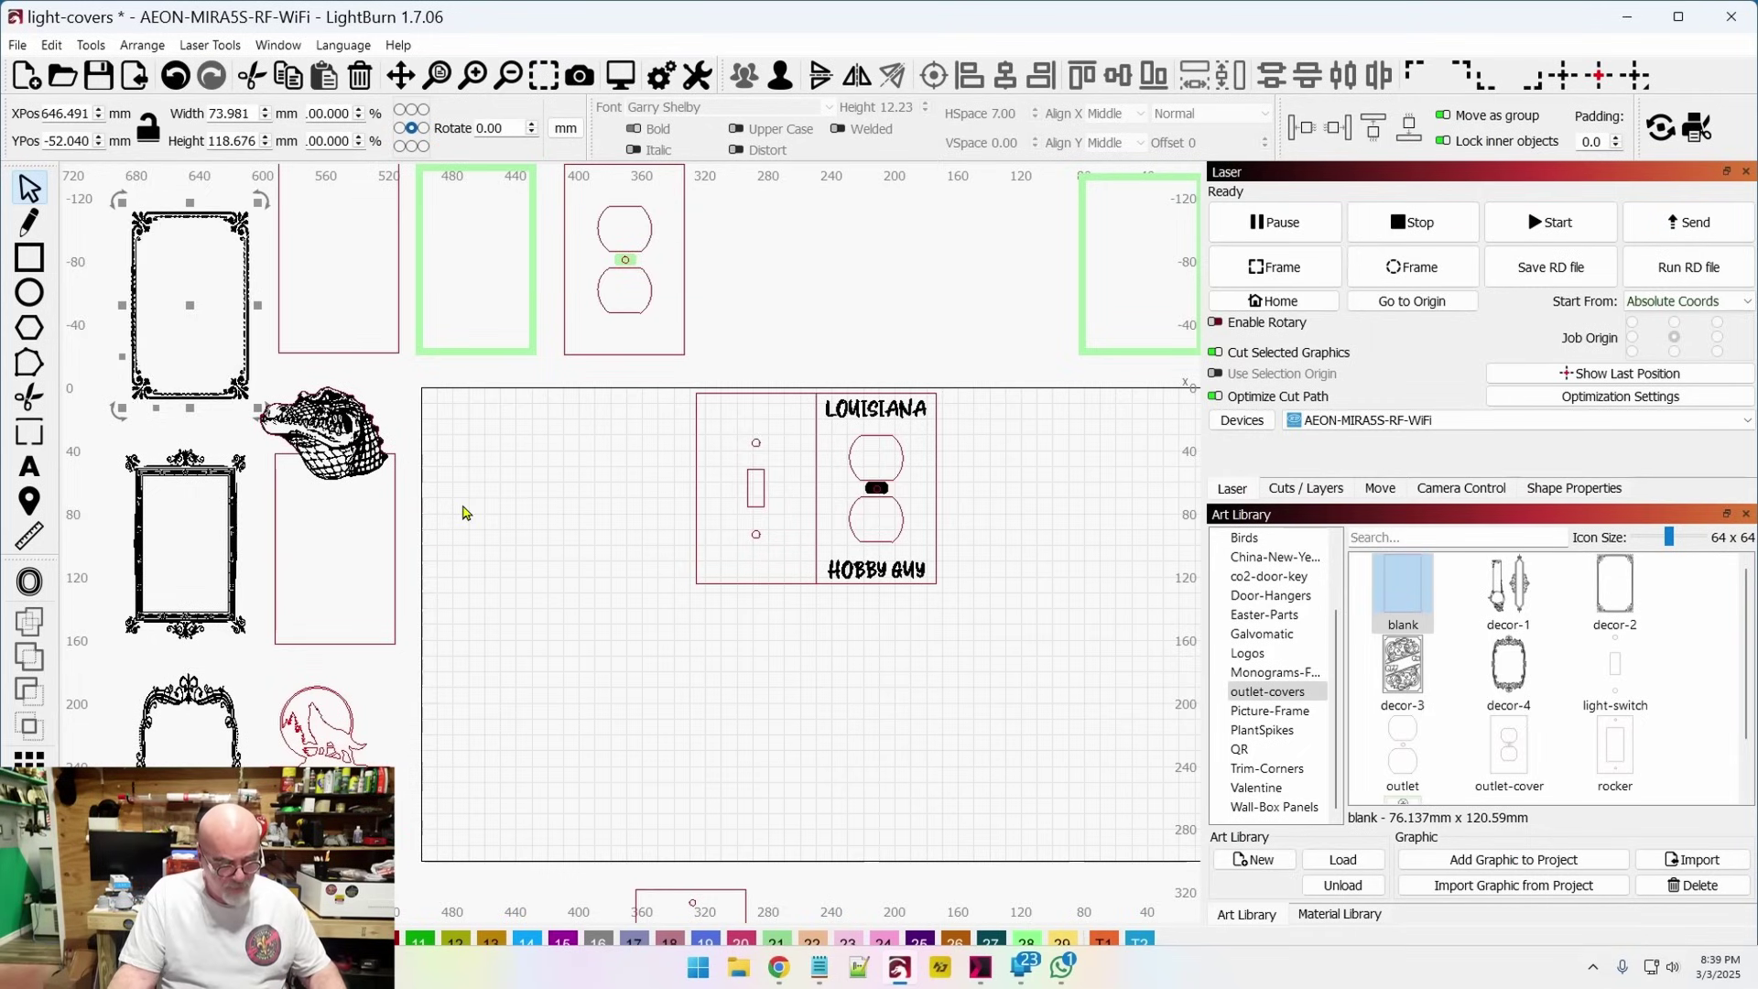
pyautogui.hotkey('ctrl', 'd')
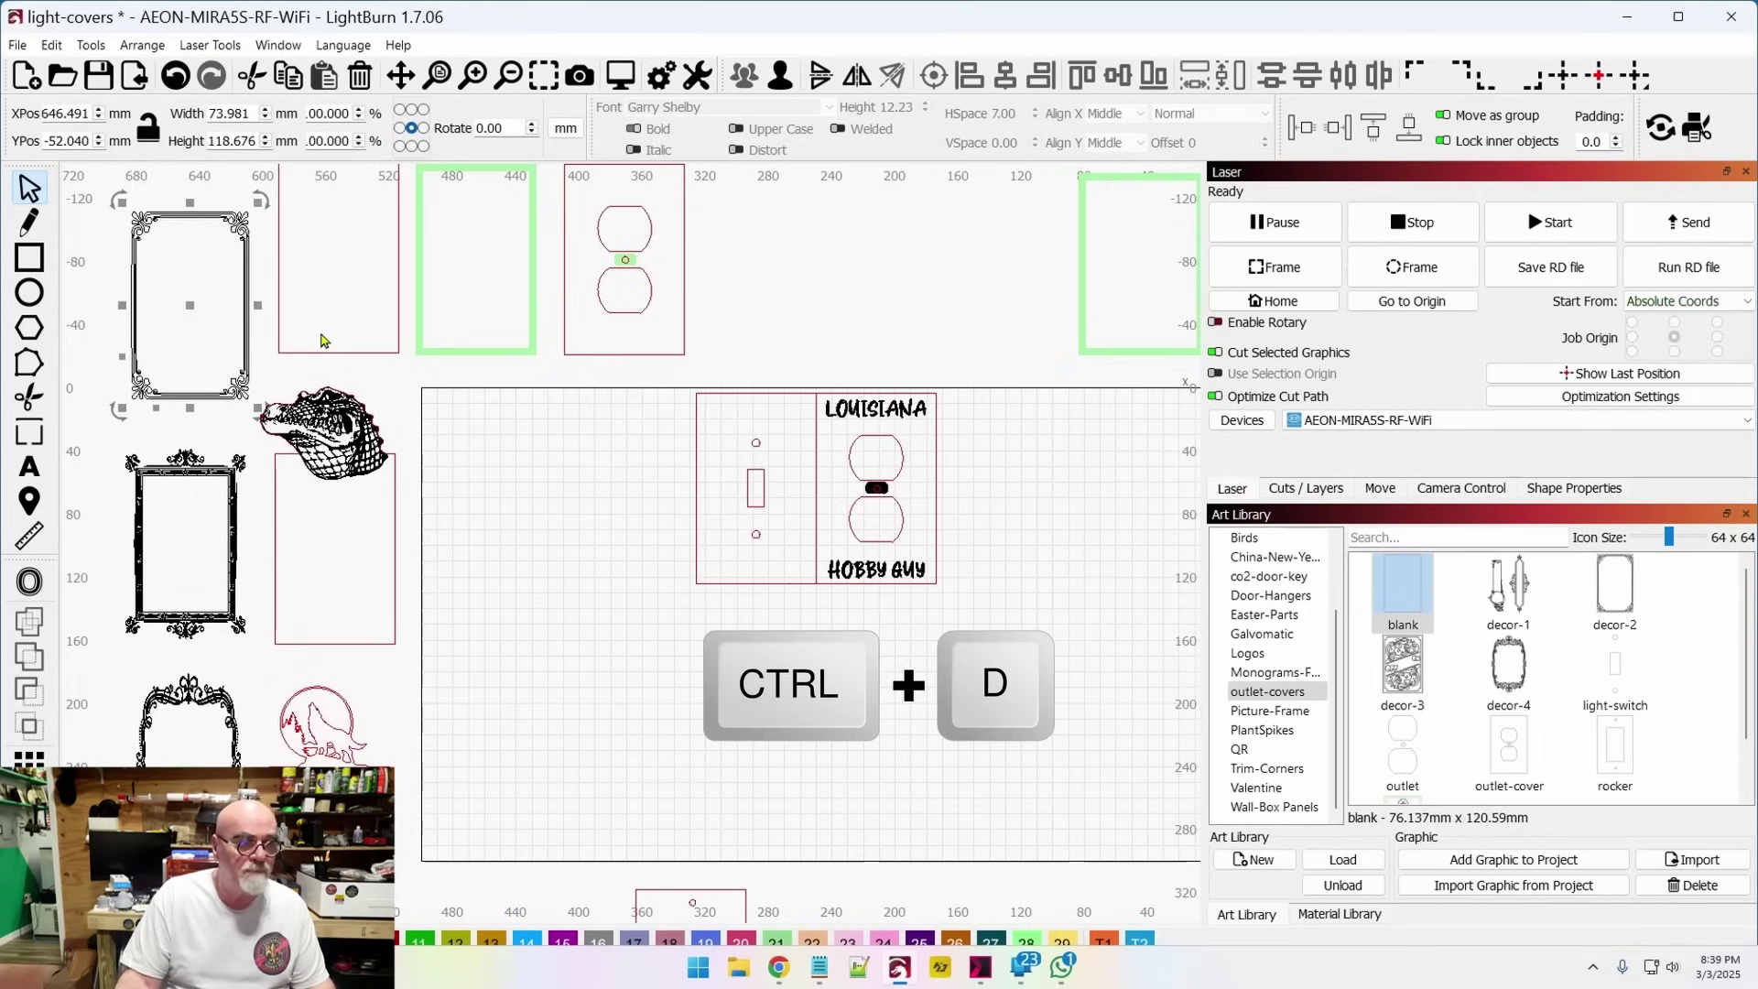
pyautogui.moveTo(192, 309); pyautogui.dragTo(577, 519)
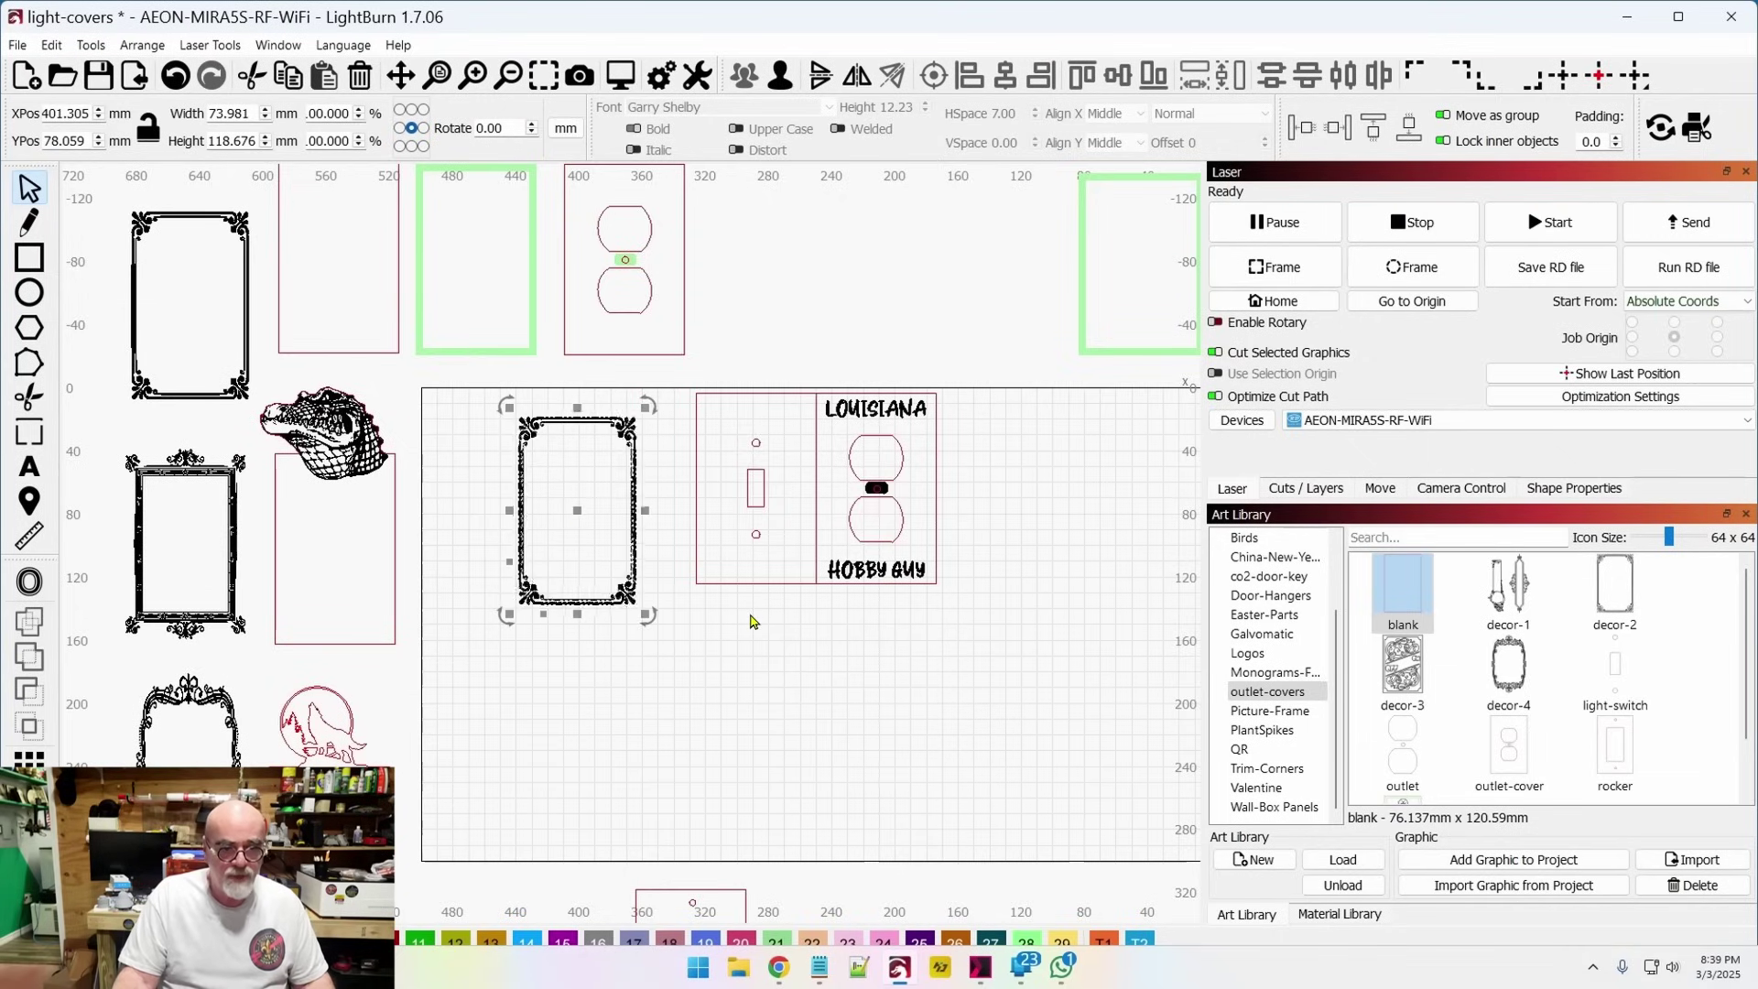
# Centre the copied ornamental frame on the light-switch cover
pyautogui.moveTo(750, 614); pyautogui.dragTo(711, 579)
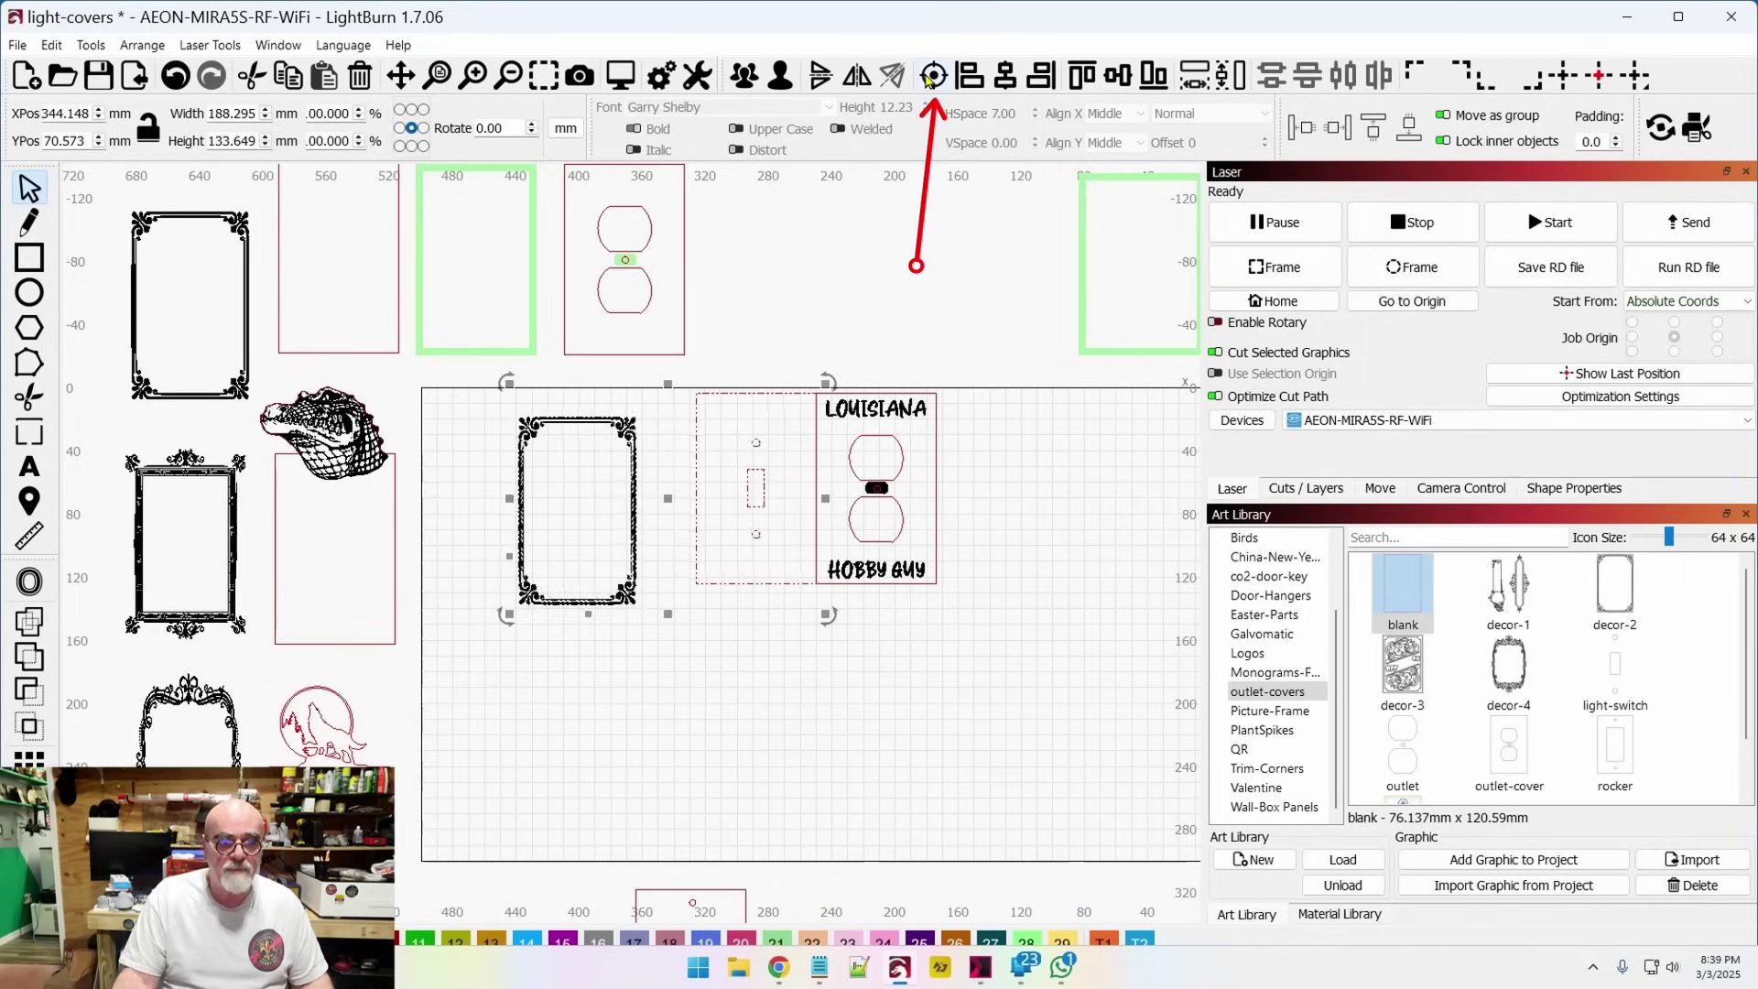
pyautogui.click(932, 76)
pyautogui.moveTo(591, 484)
pyautogui.mouseDown()
pyautogui.moveTo(542, 489)
pyautogui.moveTo(509, 467)
pyautogui.mouseUp()
pyautogui.click(706, 666)
pyautogui.scroll(2, 647, 492)
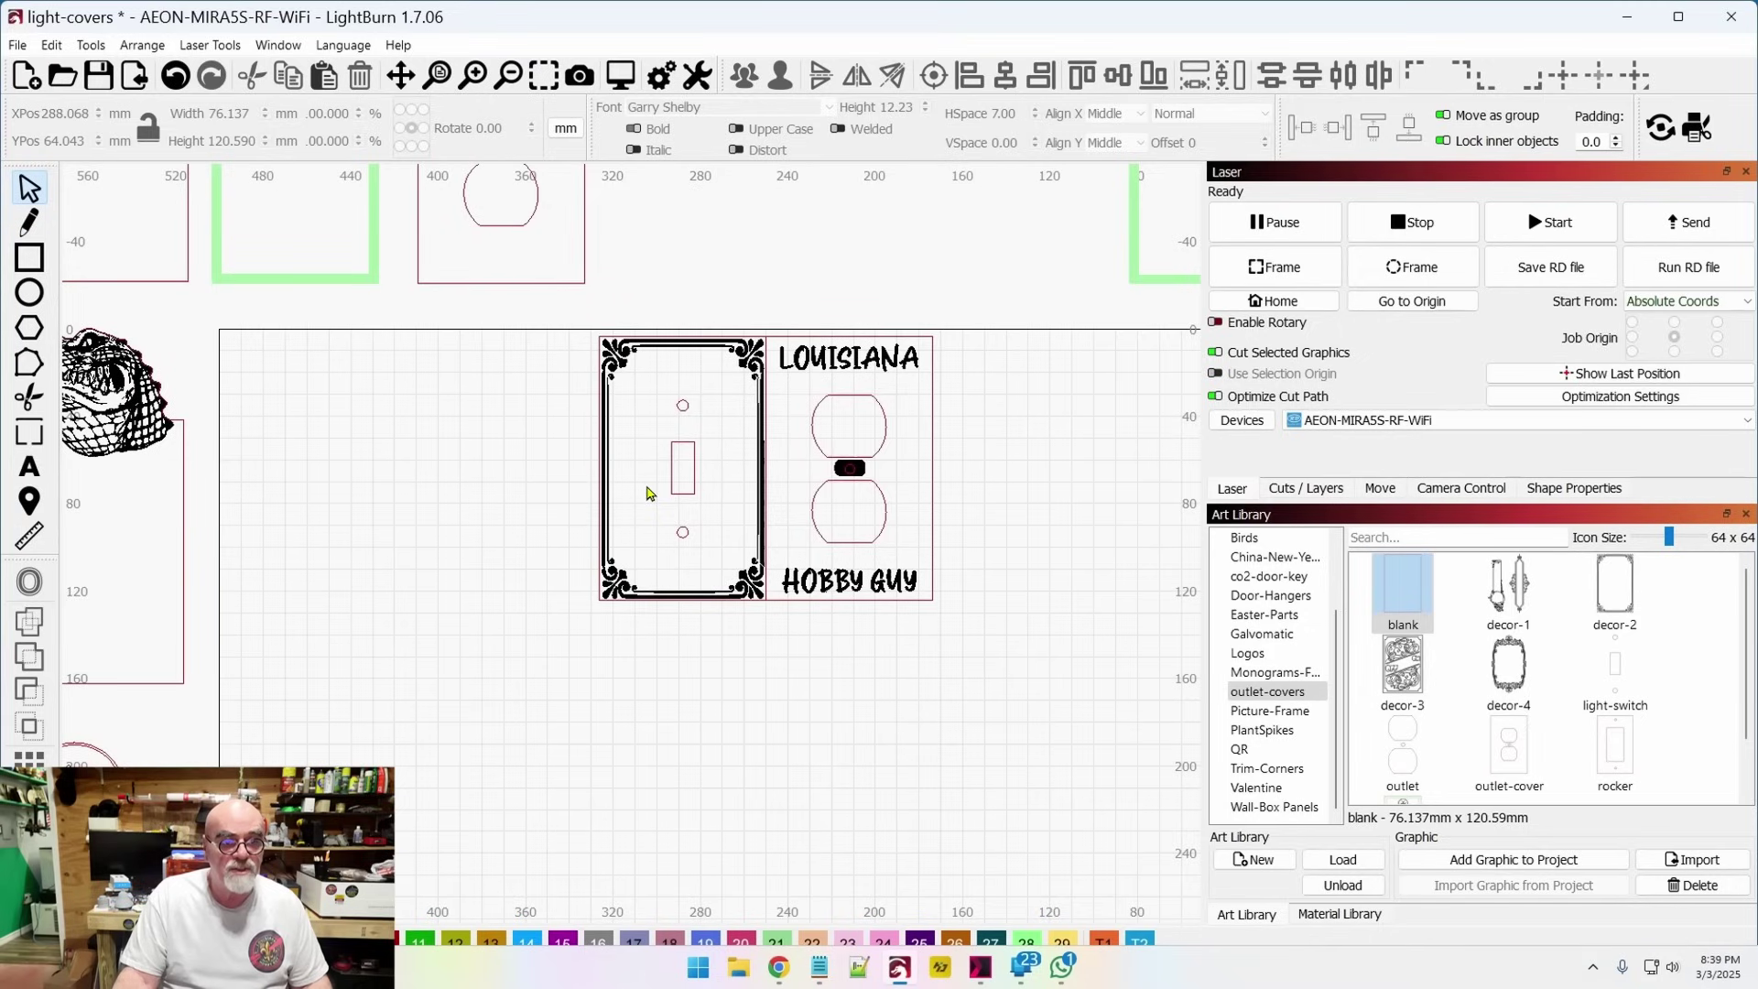
# Centre the narrow vertical ornament with side scrolls on the light-switch cover, using the cover as the alignment reference
pyautogui.scroll(-2, 631, 486)
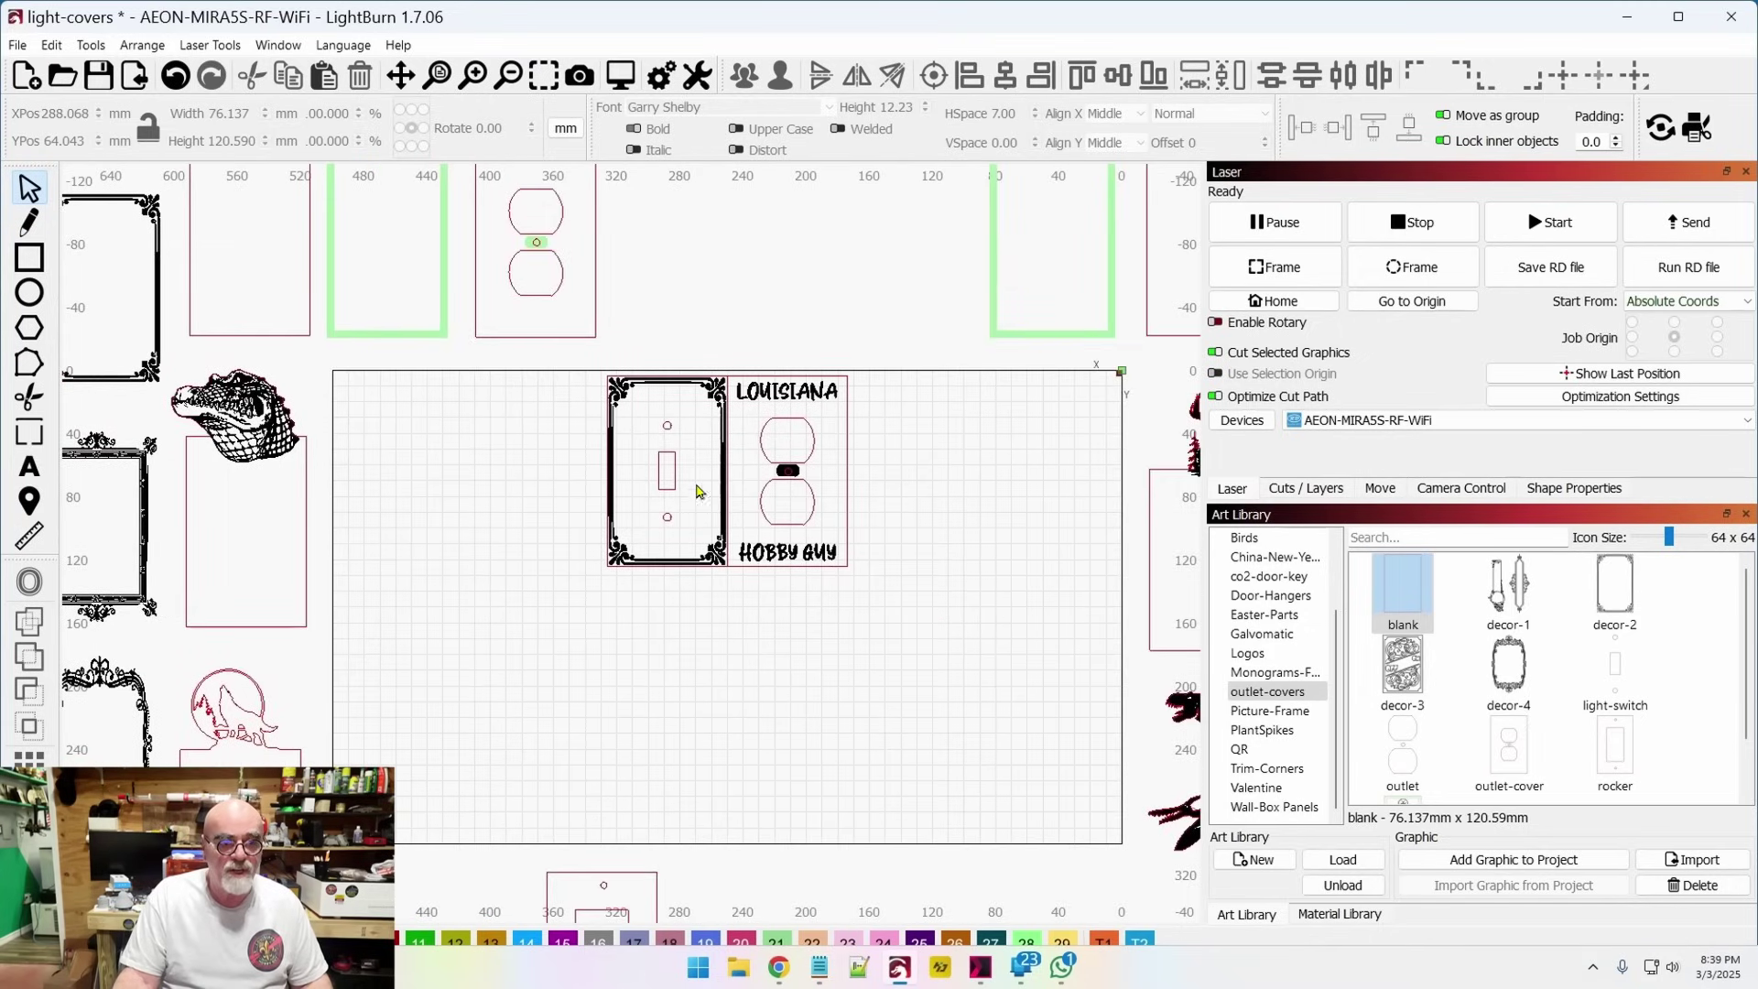
pyautogui.scroll(-4, 958, 658)
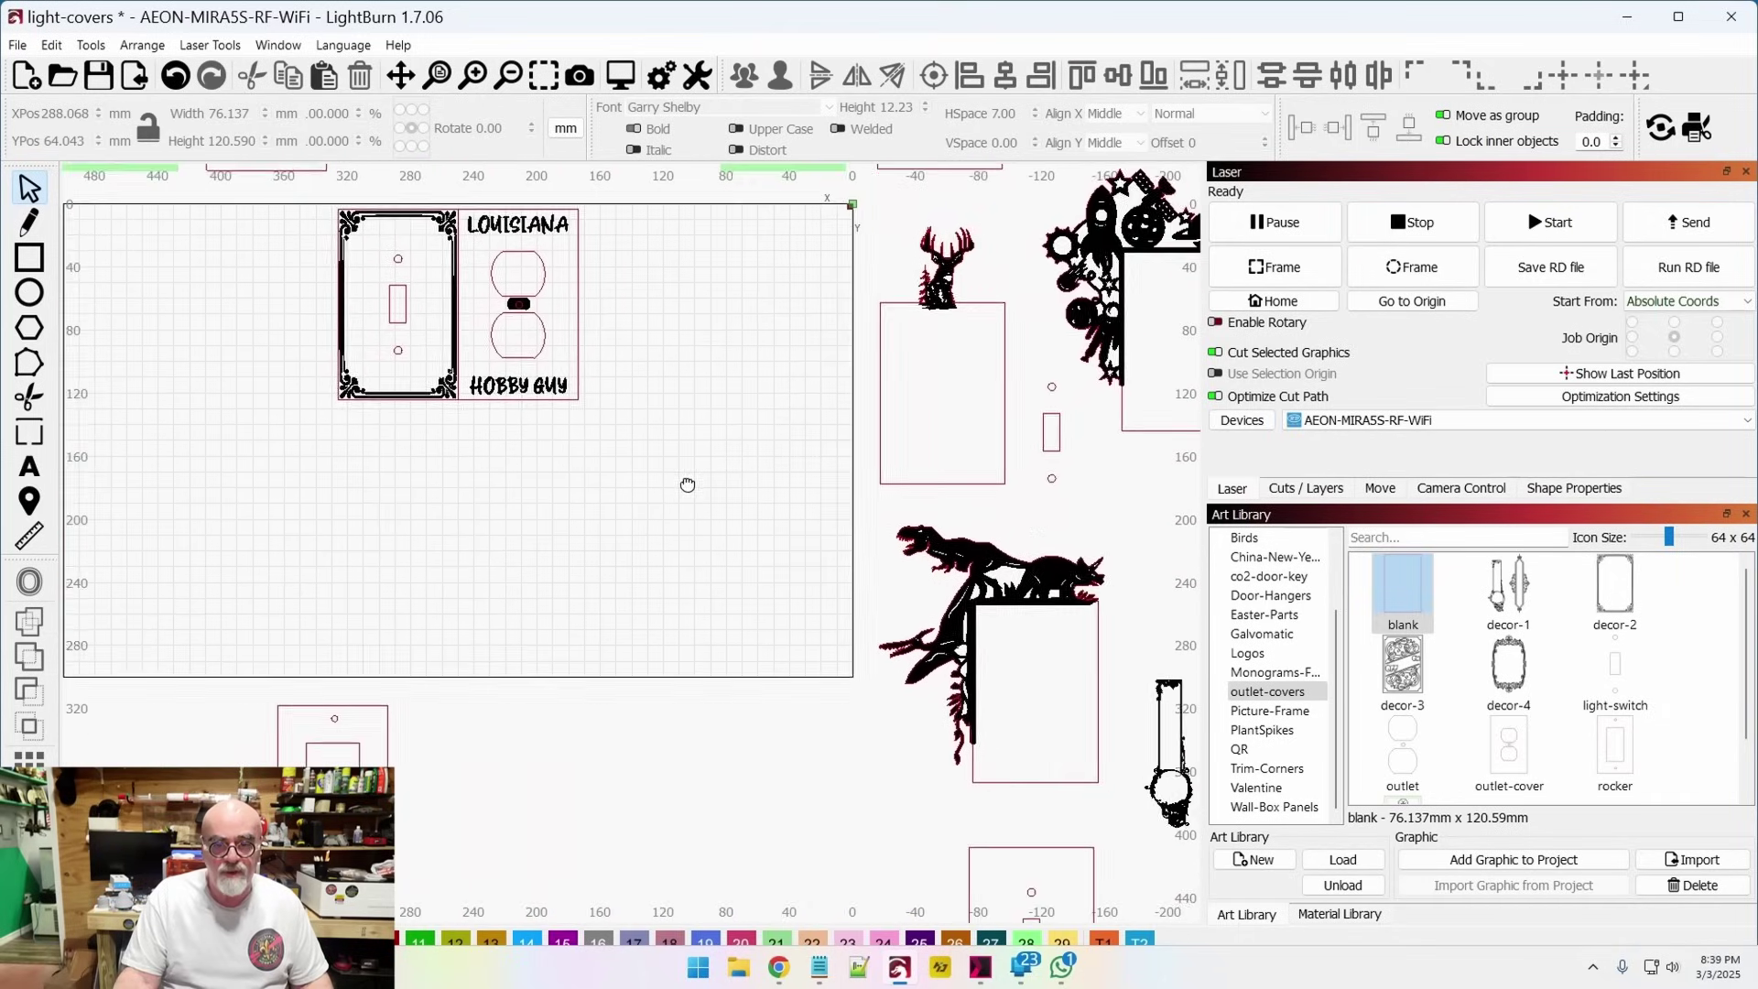
pyautogui.moveTo(779, 586); pyautogui.dragTo(713, 531)
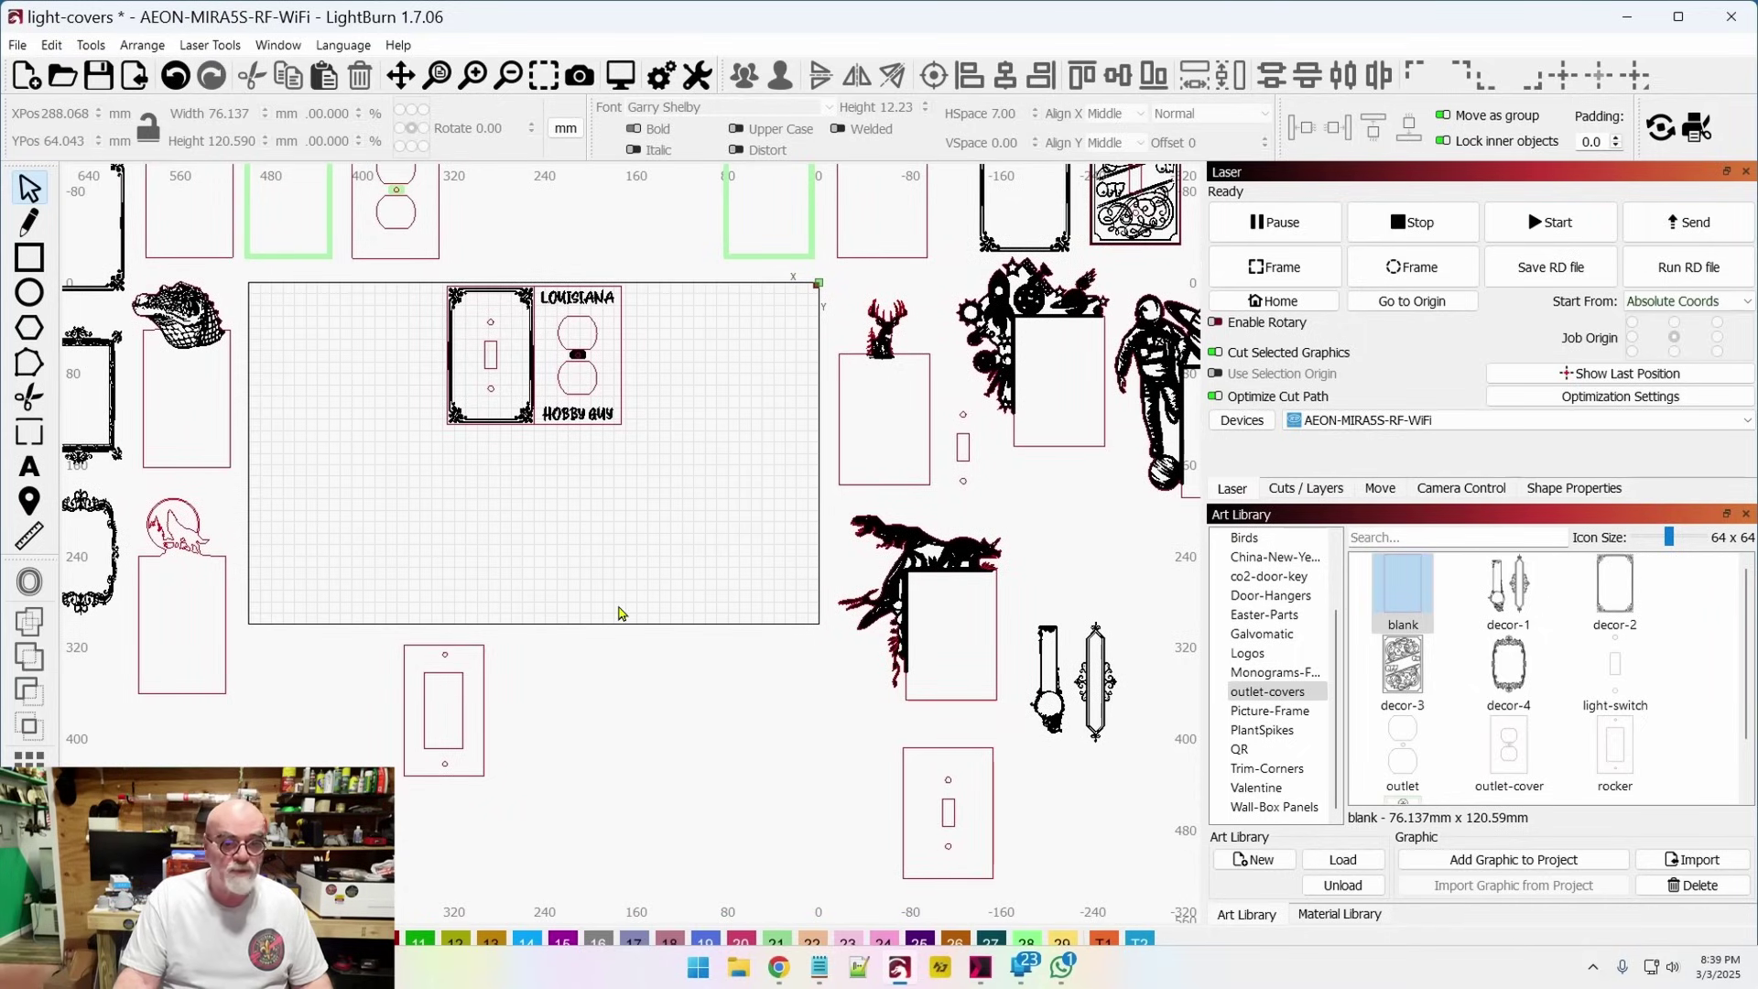
pyautogui.click(1108, 673)
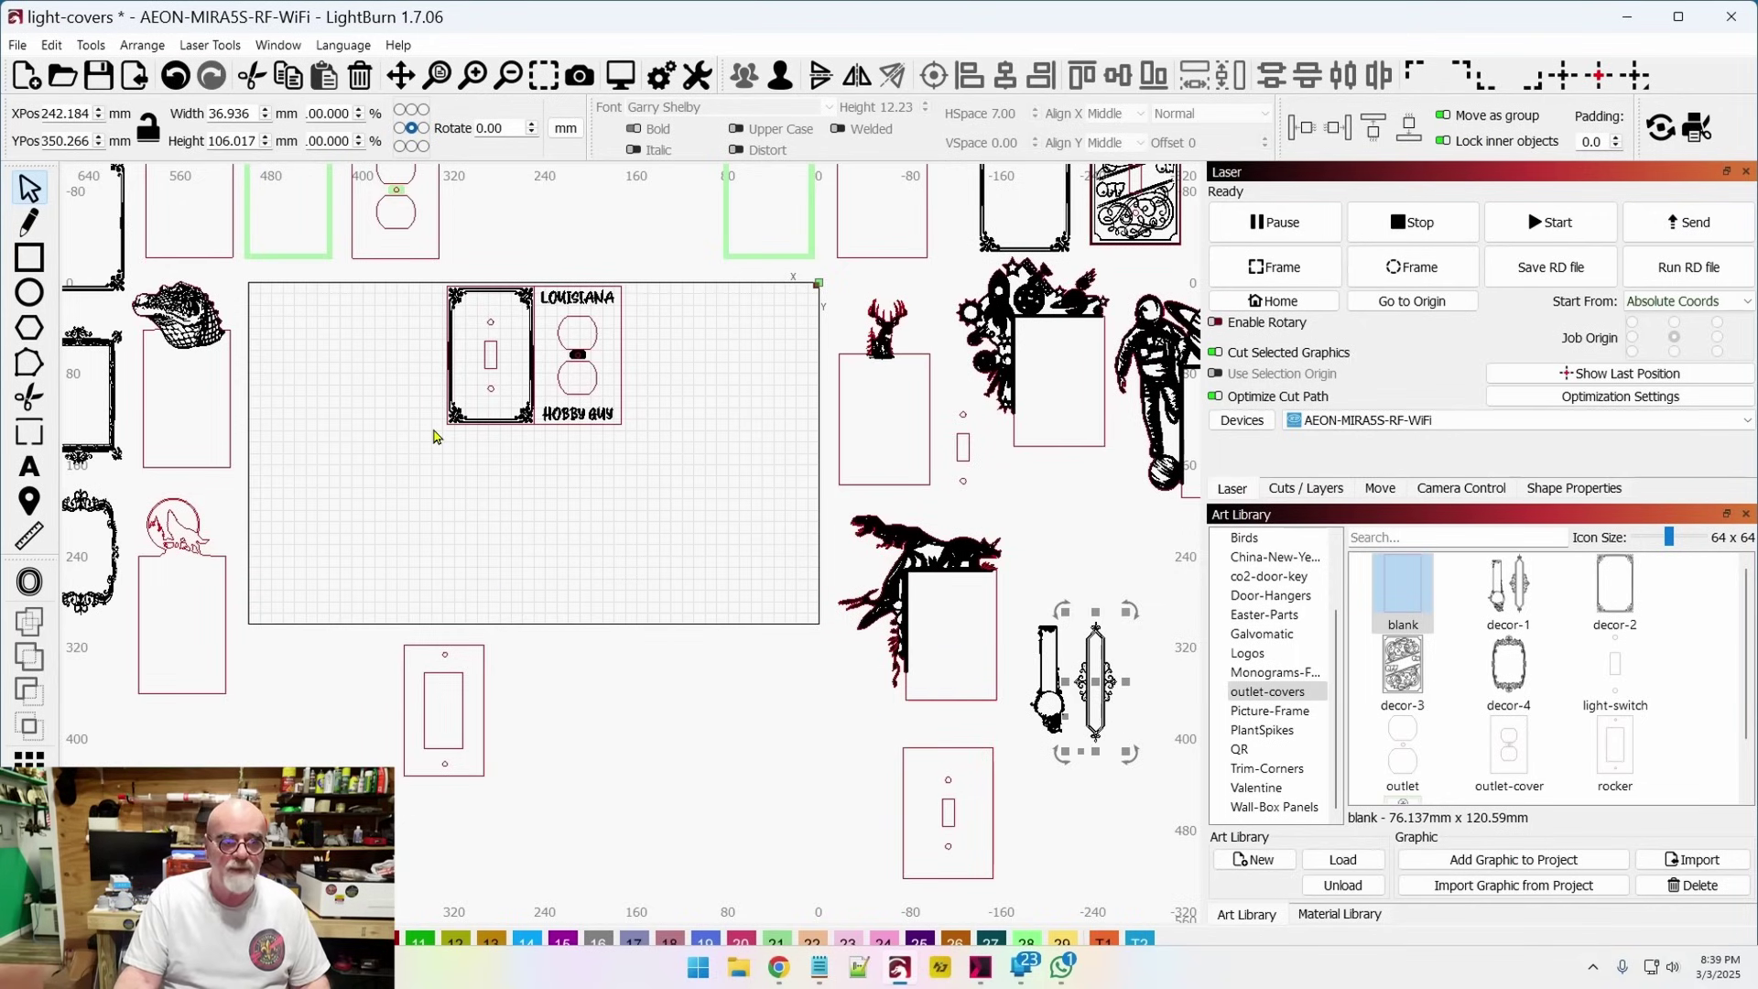
pyautogui.scroll(1, 424, 424)
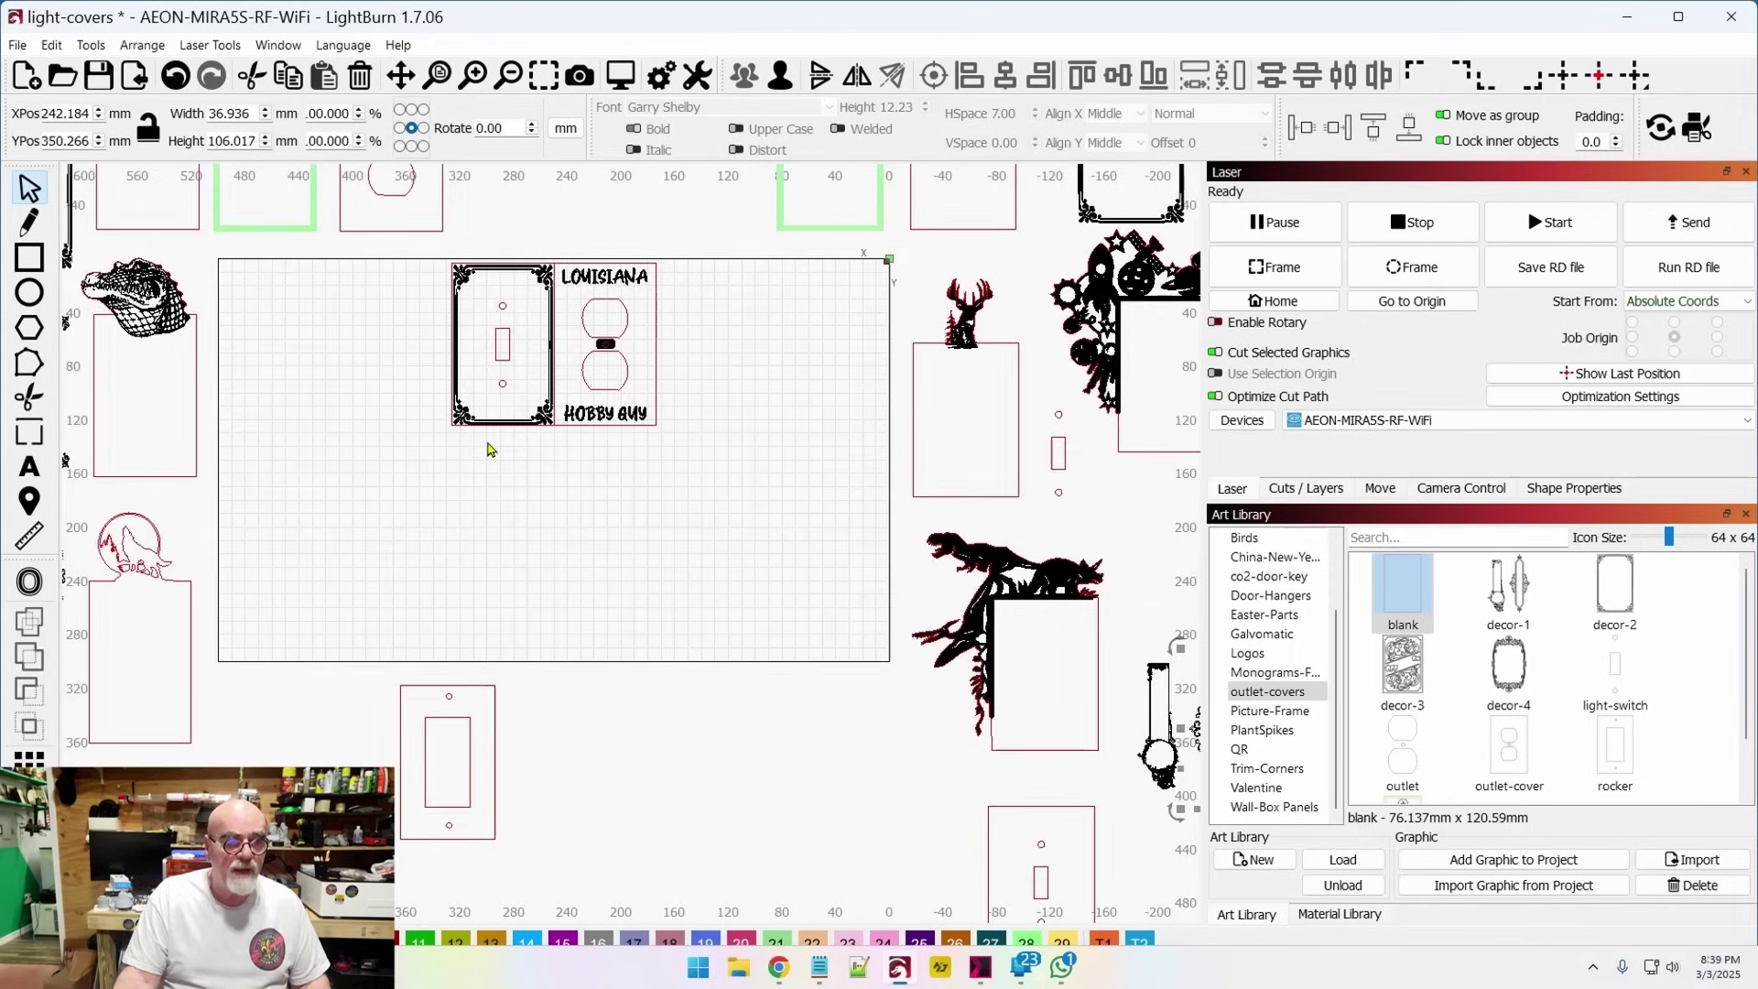
pyautogui.scroll(1, 421, 357)
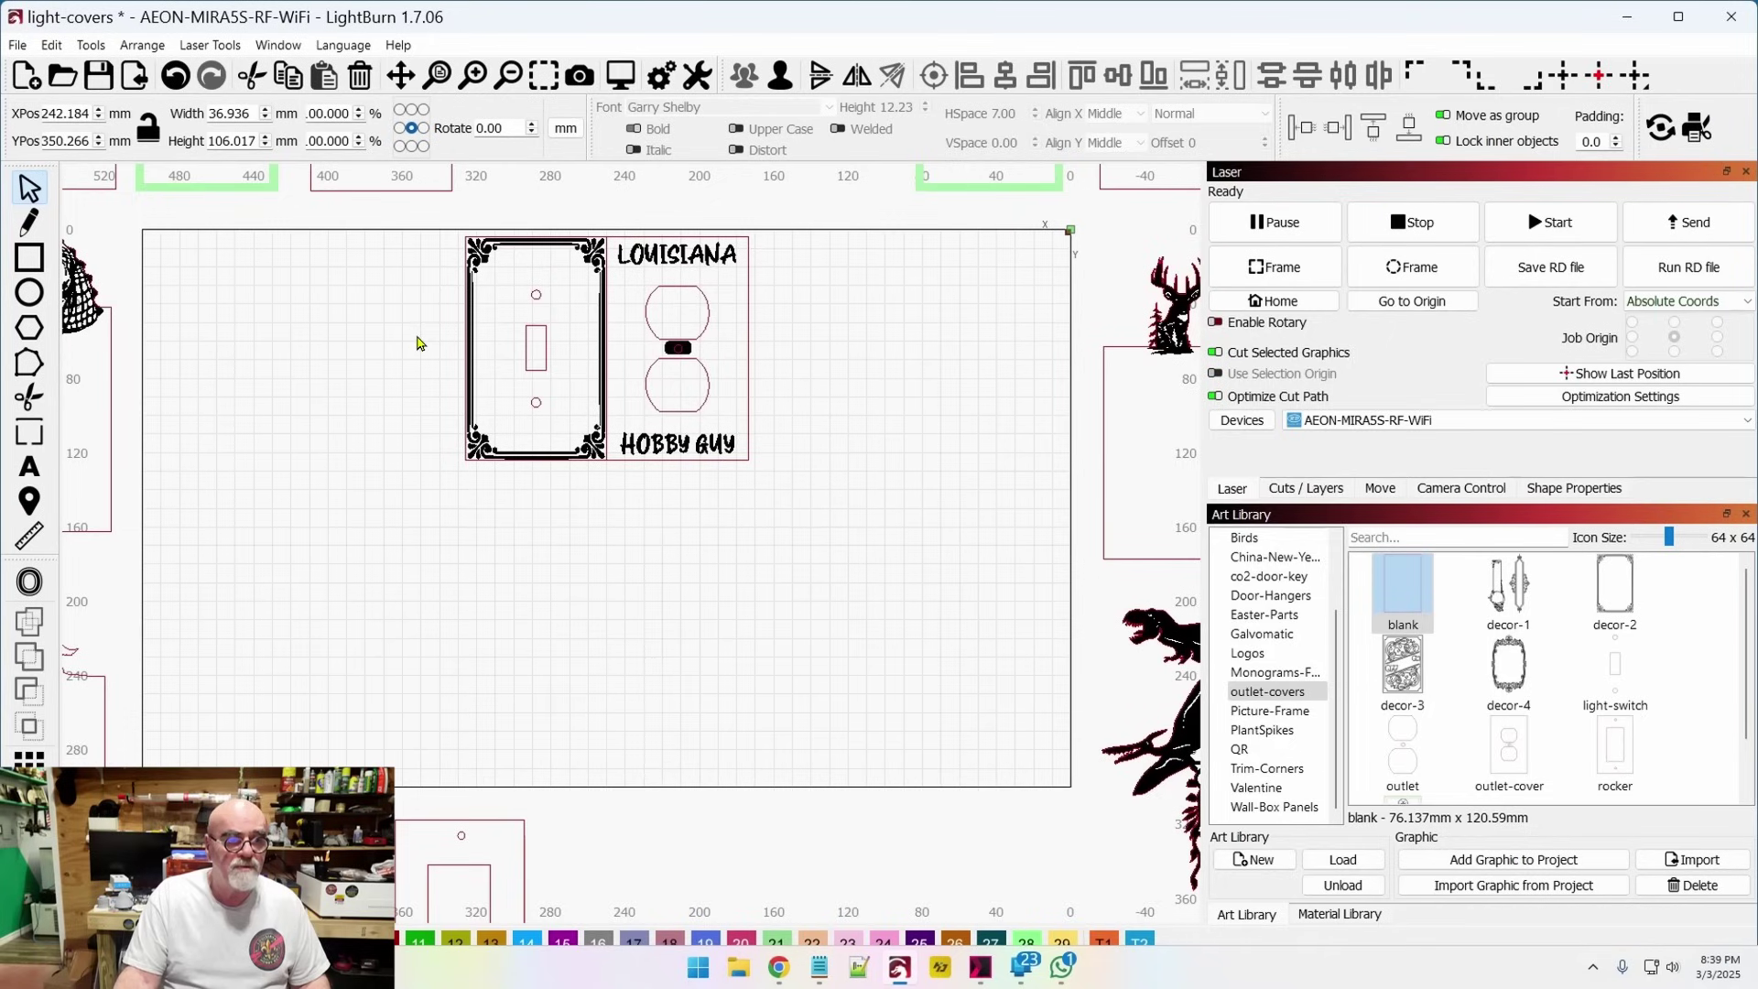
pyautogui.keyDown('shift'); pyautogui.click(560, 362); pyautogui.keyUp('shift')
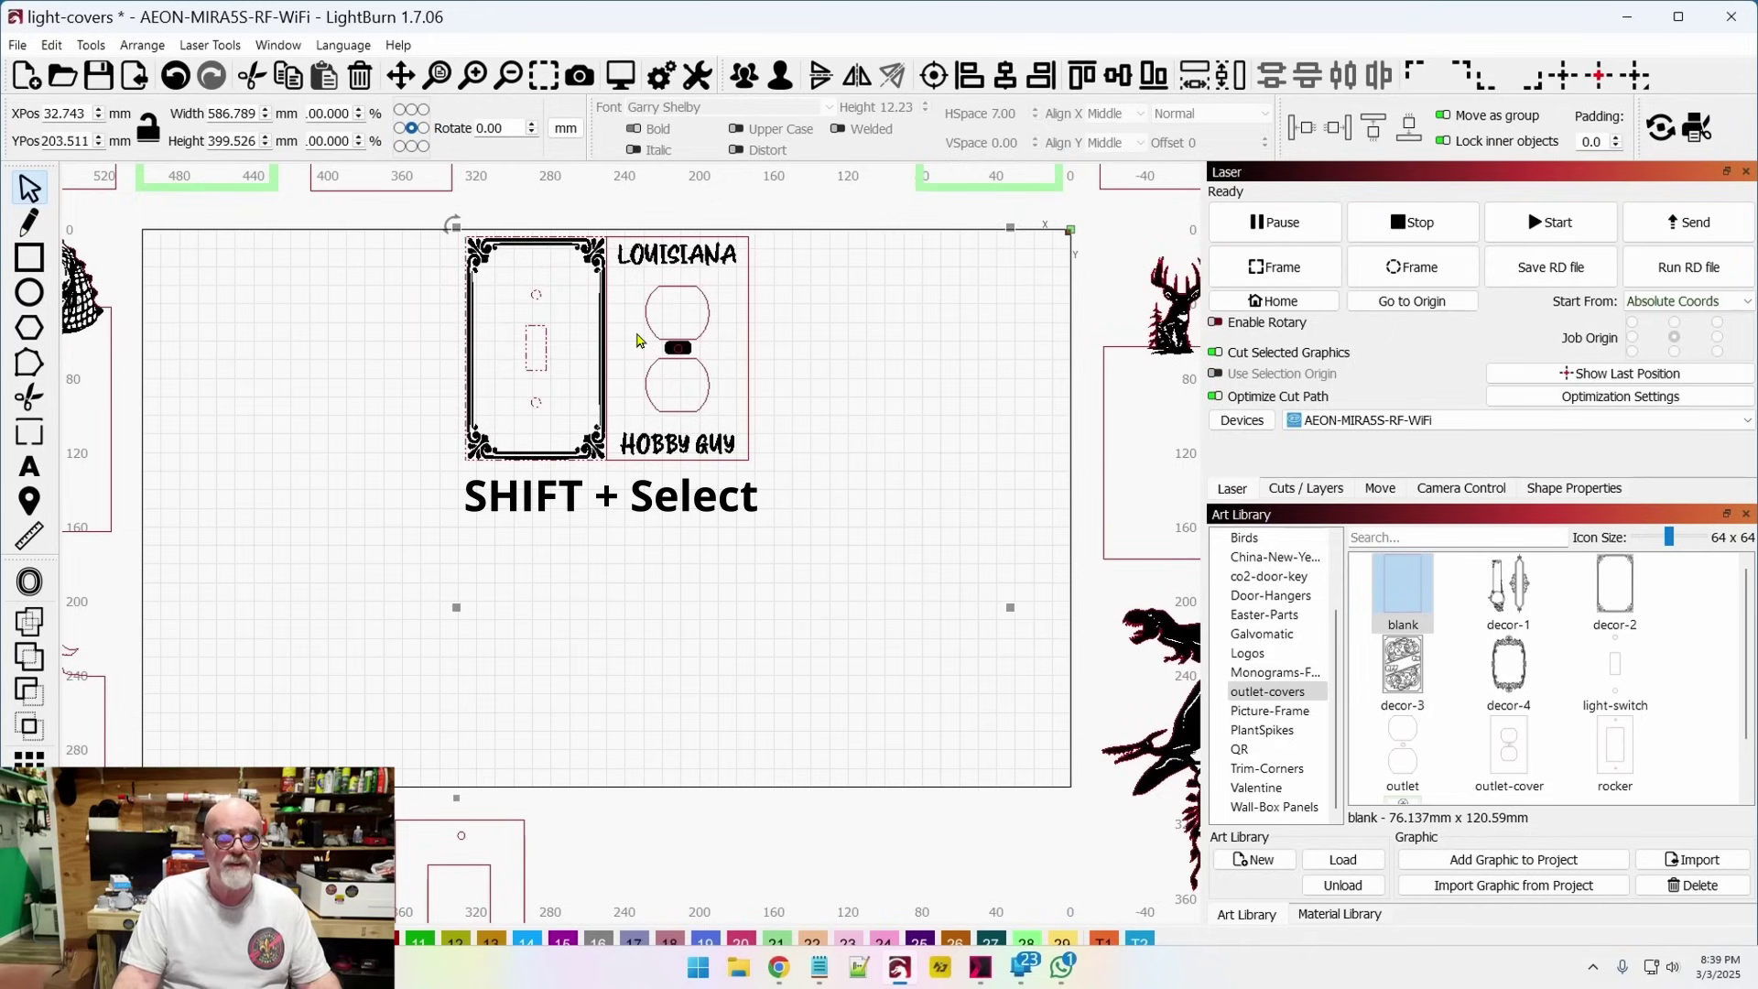
pyautogui.click(933, 79)
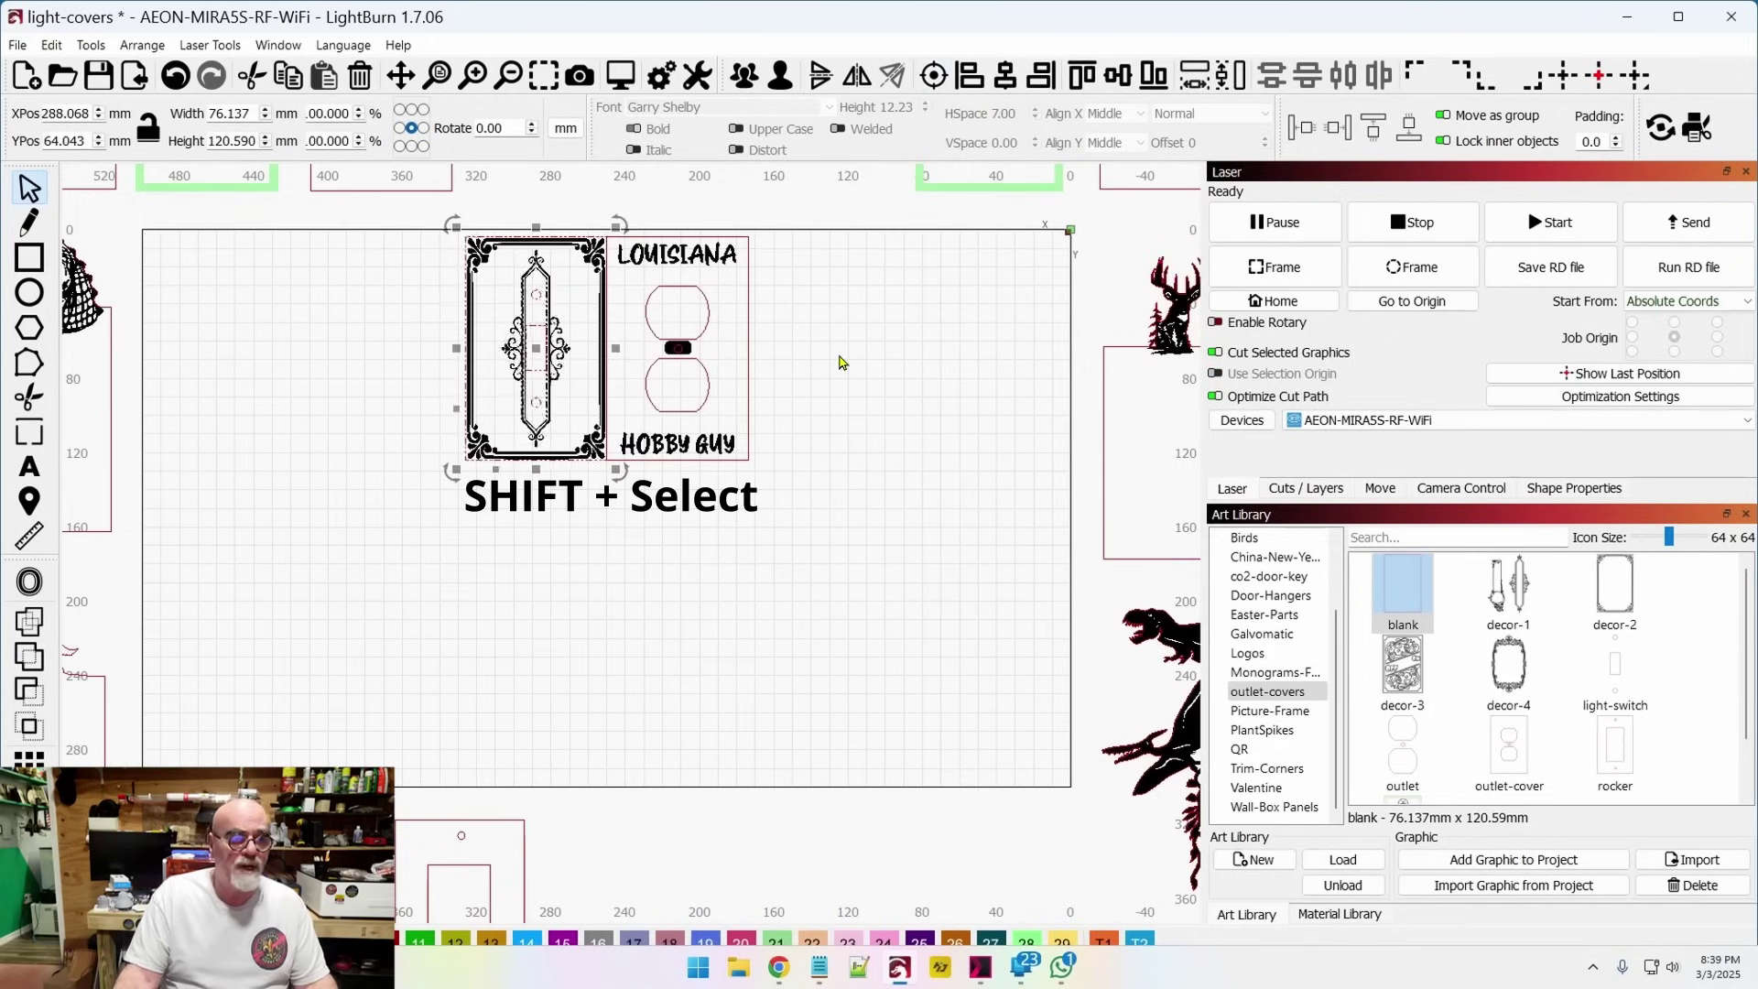
pyautogui.scroll(2, 371, 415)
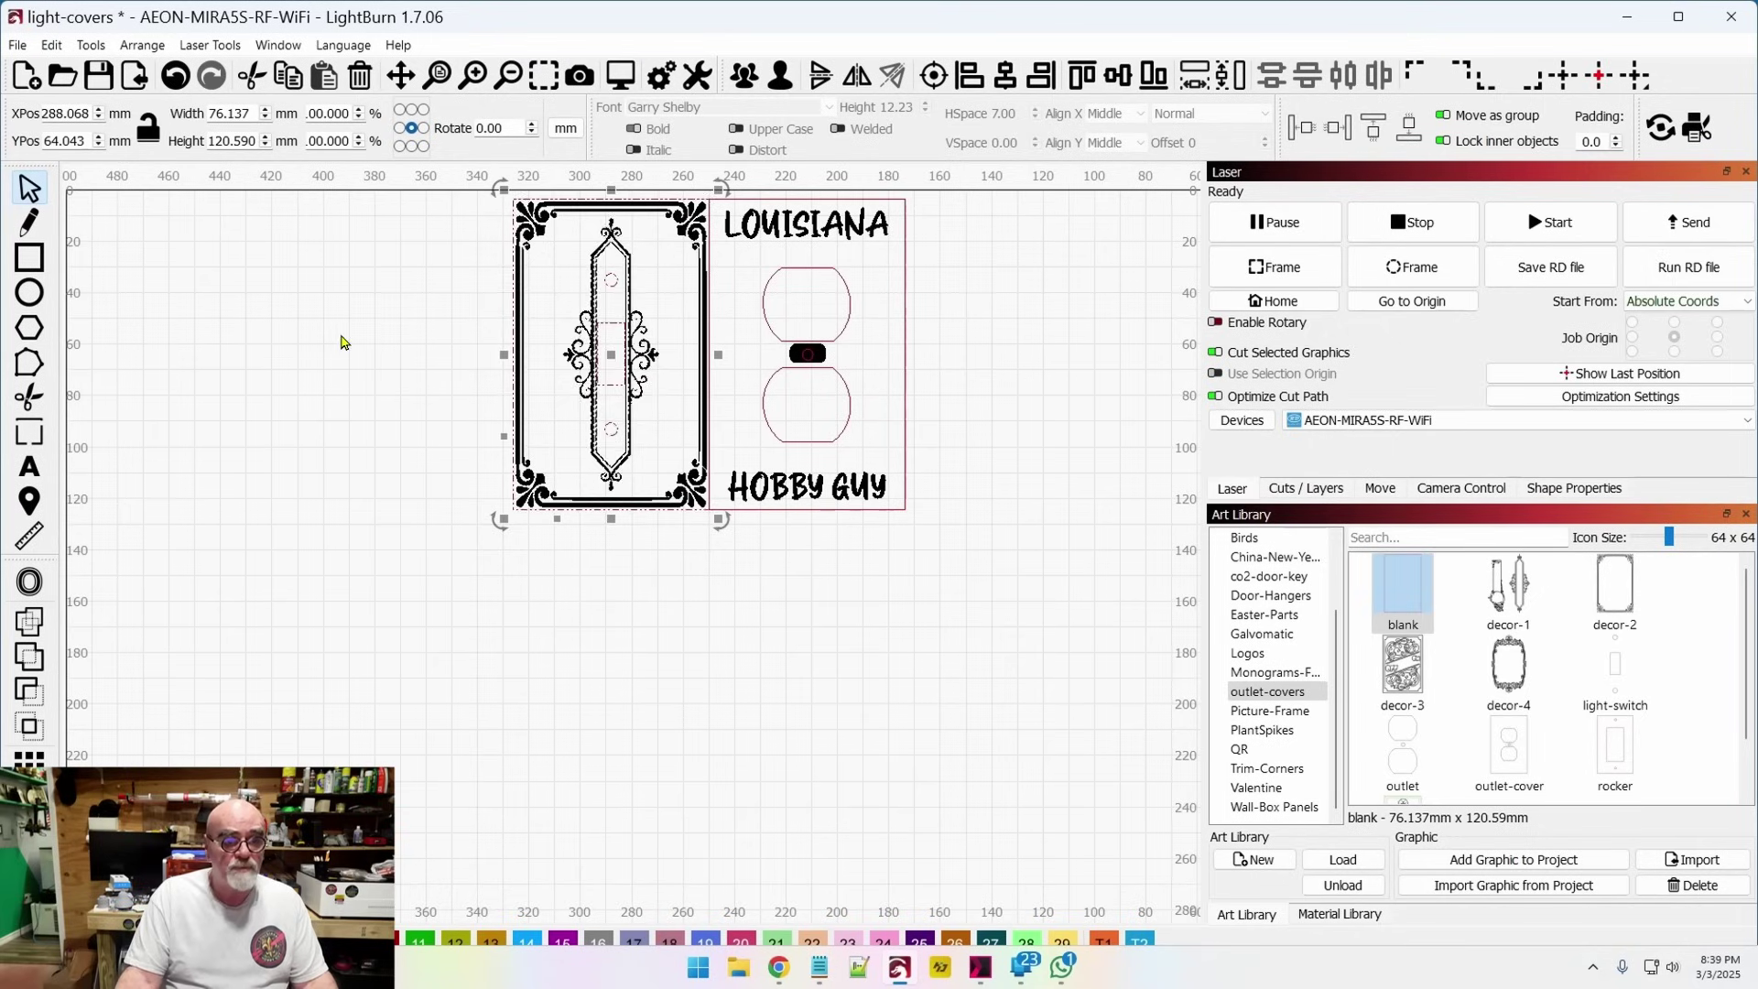
pyautogui.click(399, 452)
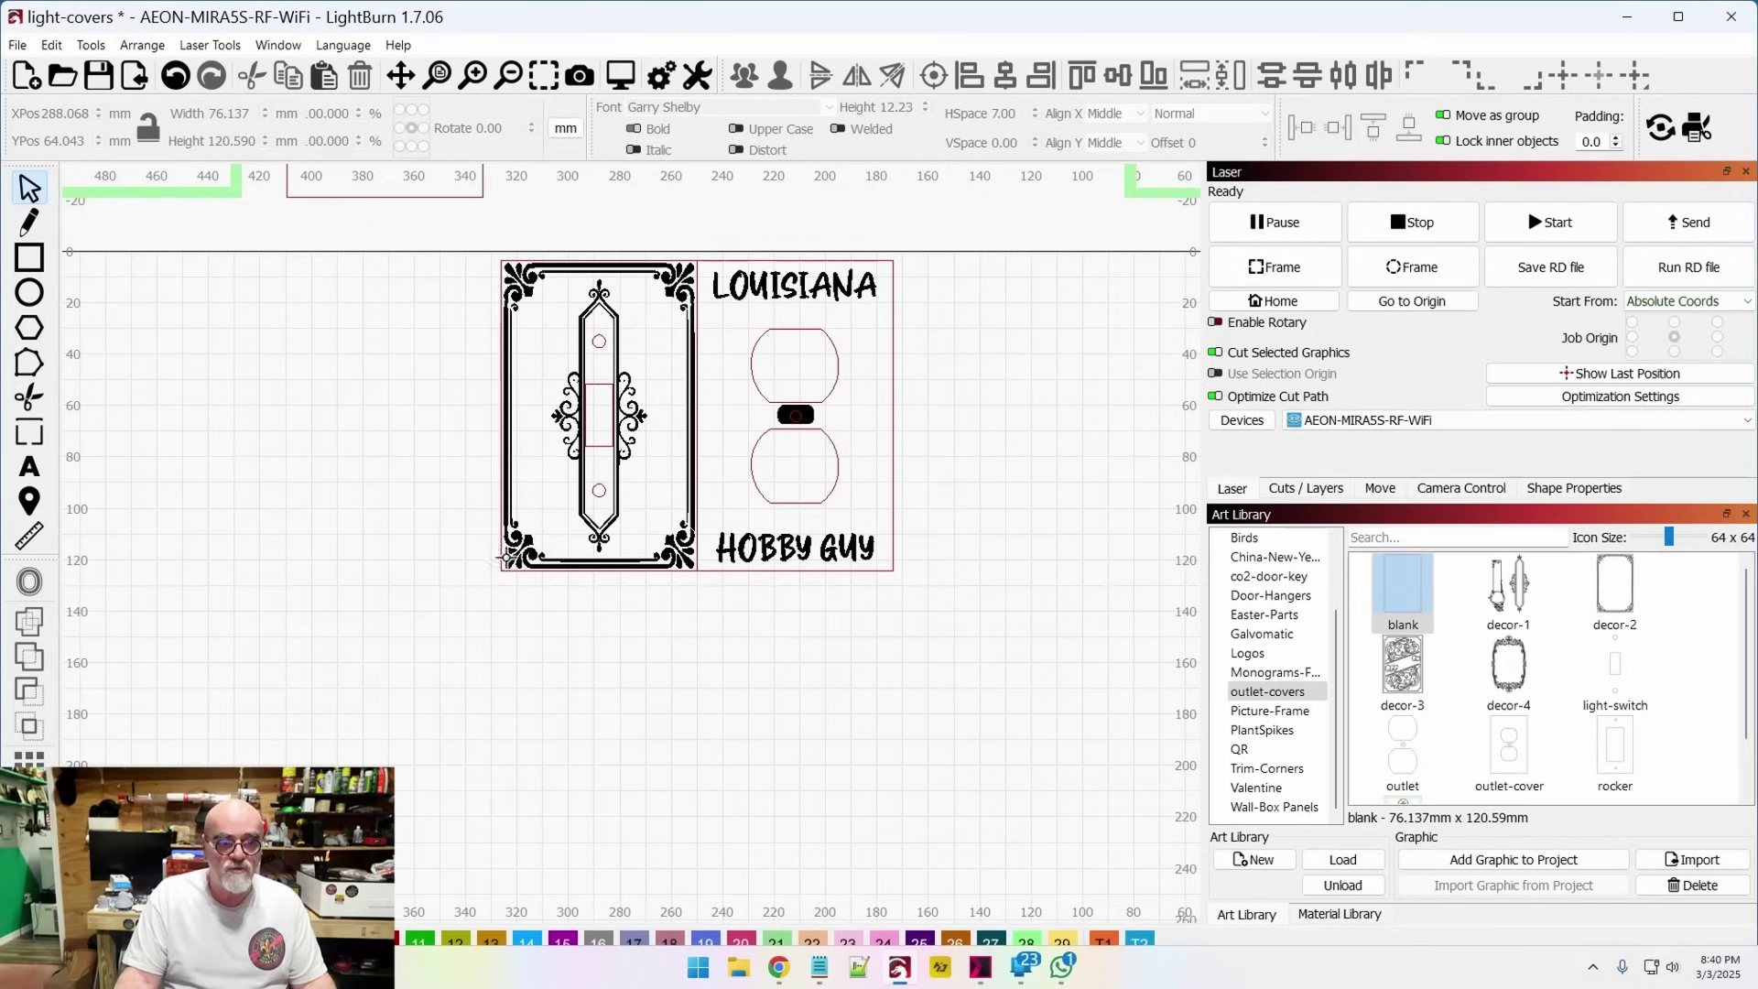
# Select the complete double-wide plate with its decorations, preview the laser job, and close the preview
pyautogui.scroll(-2, 346, 506)
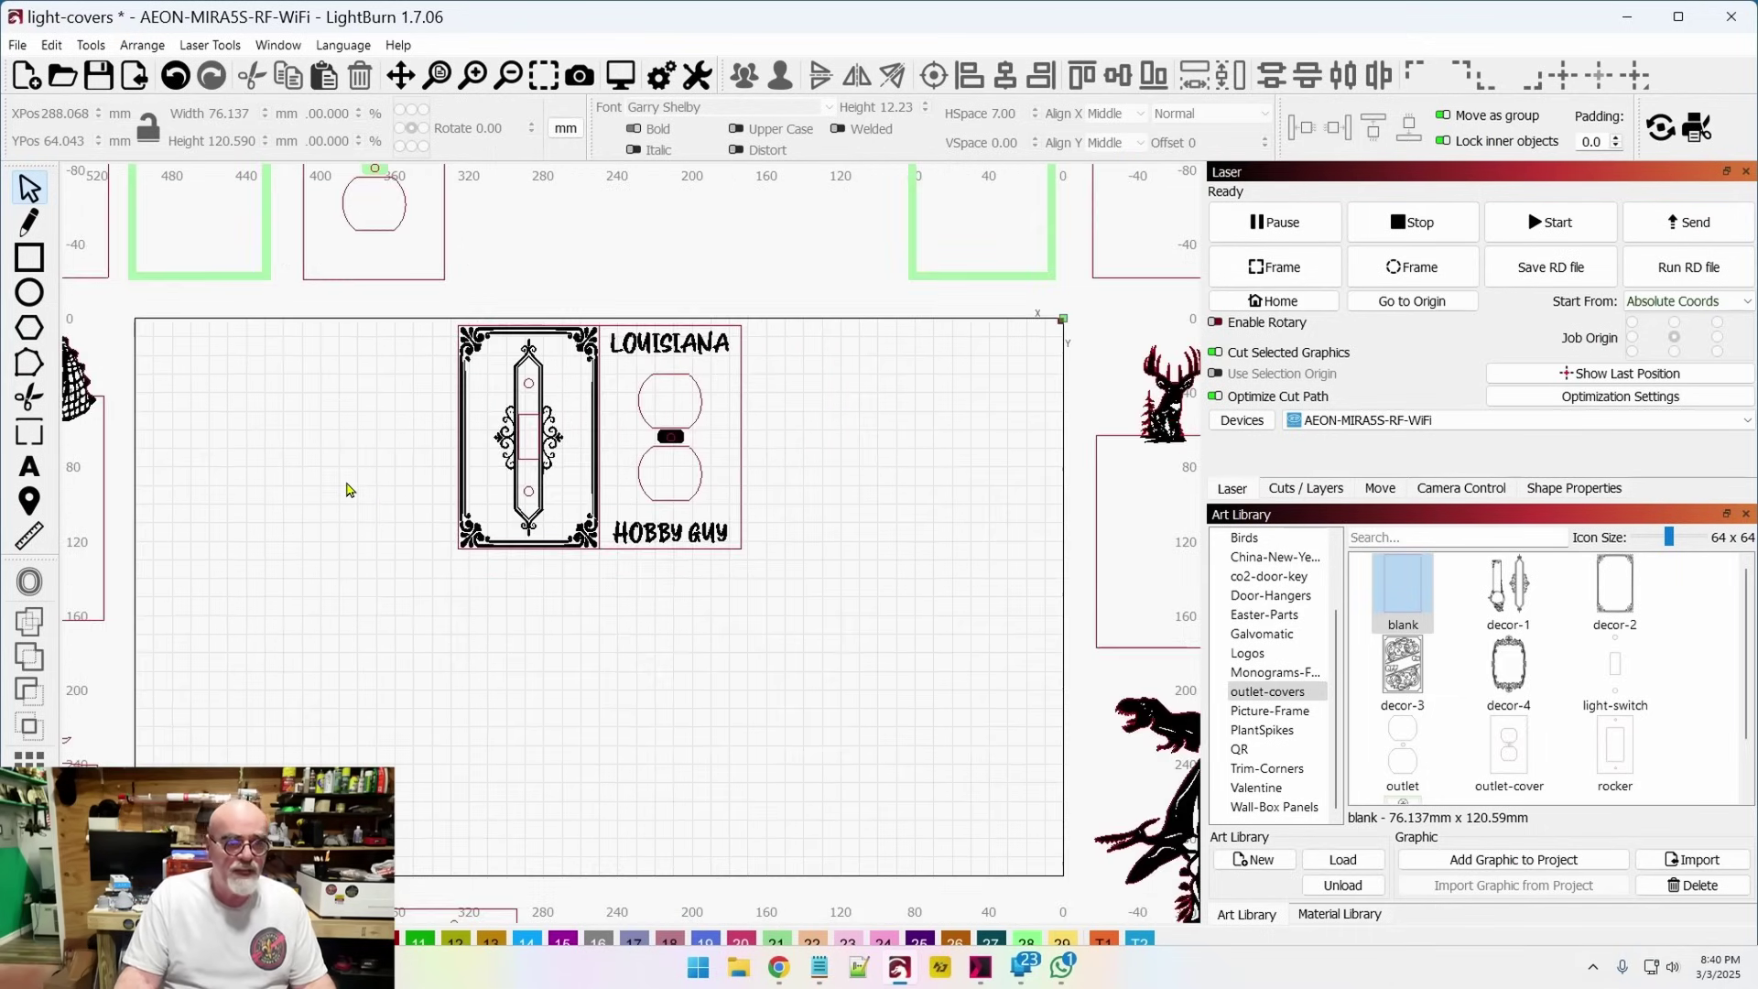
pyautogui.scroll(1, 347, 490)
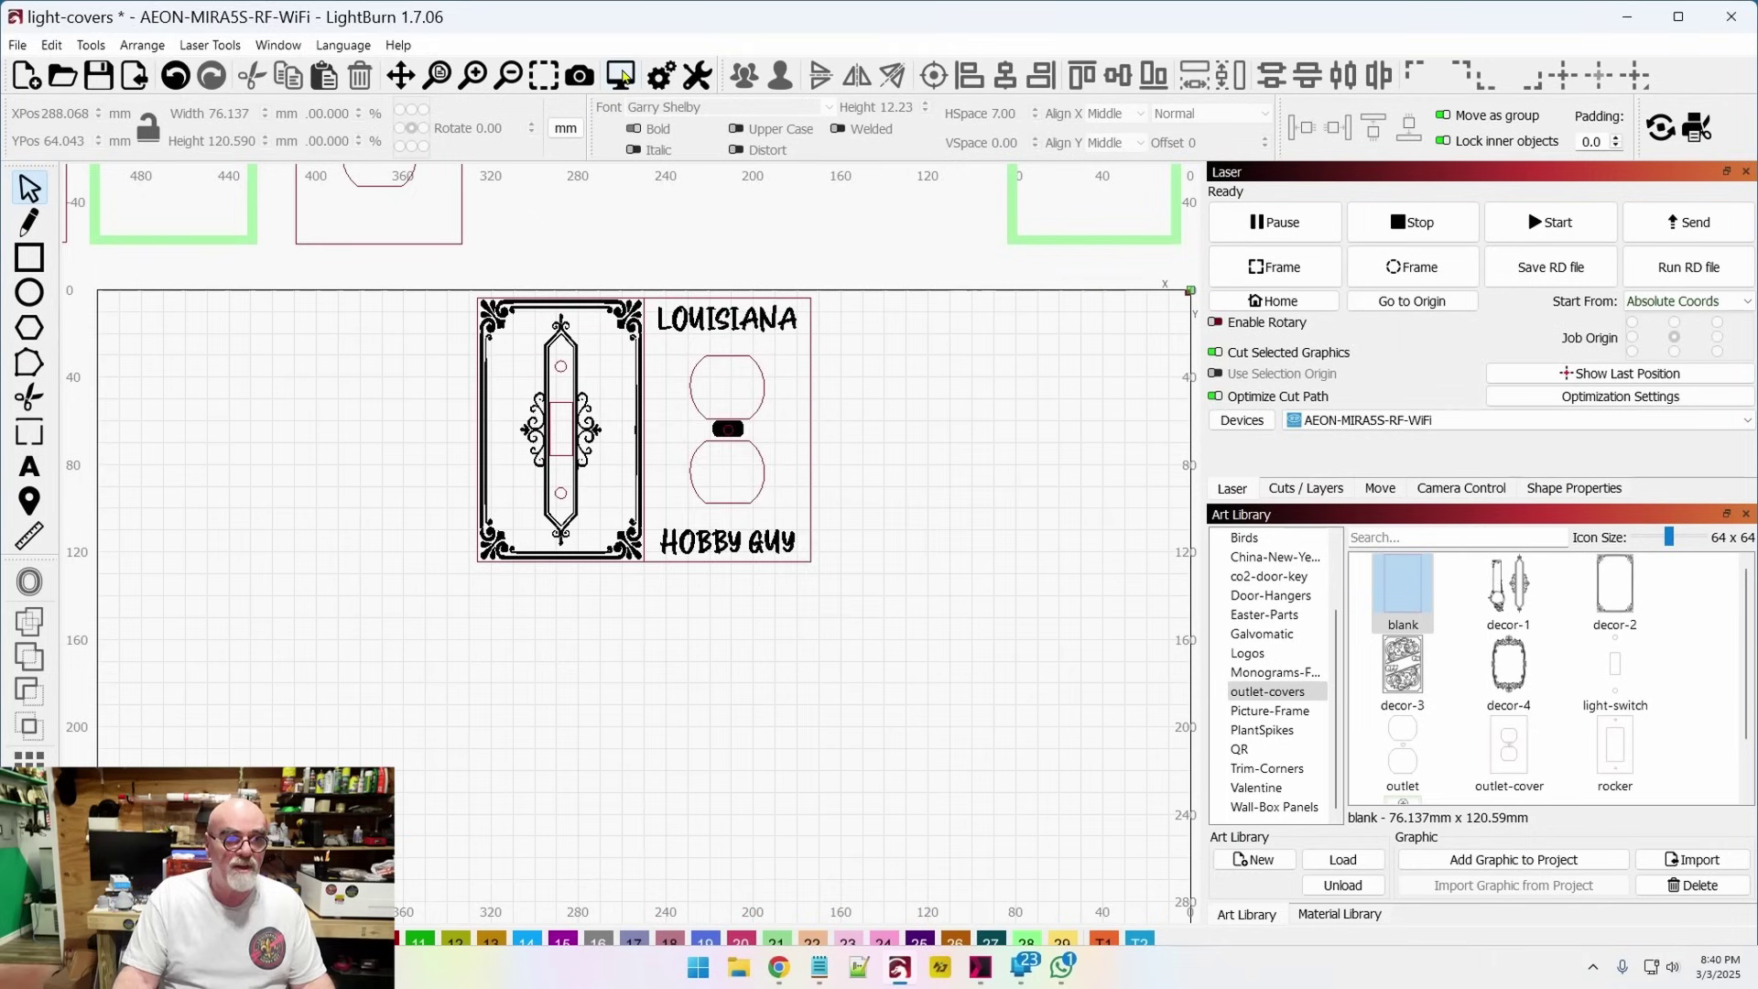
pyautogui.click(622, 75)
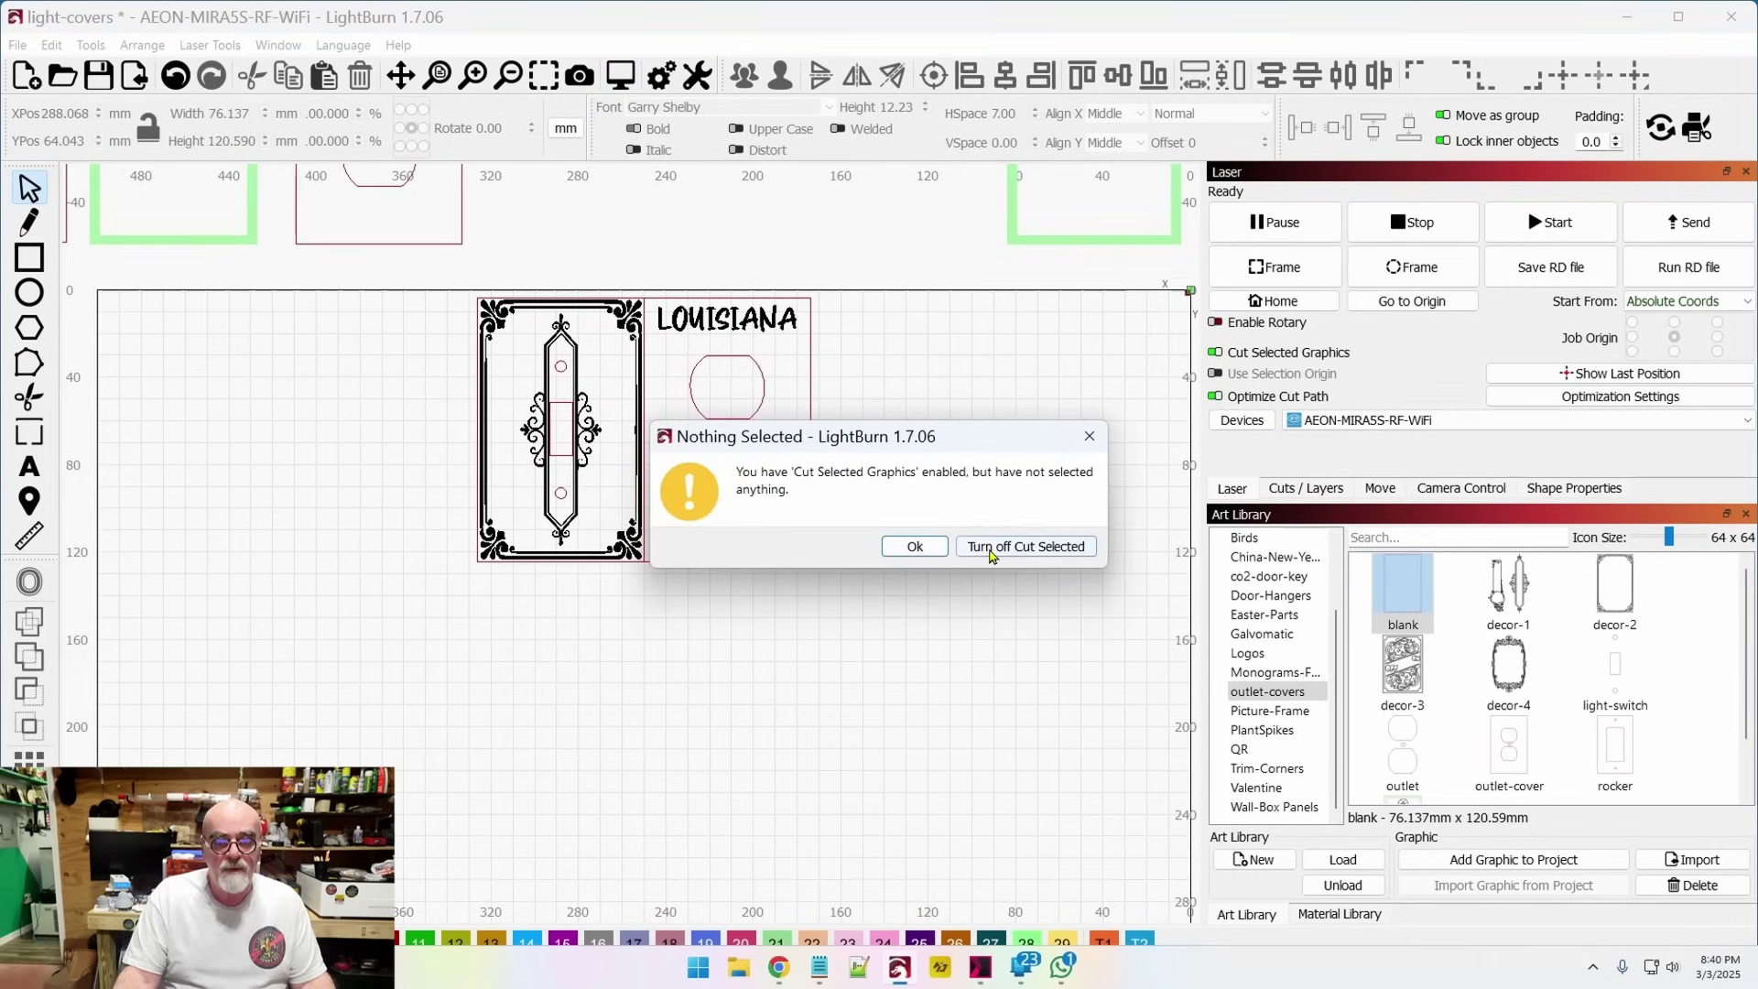
pyautogui.click(1090, 437)
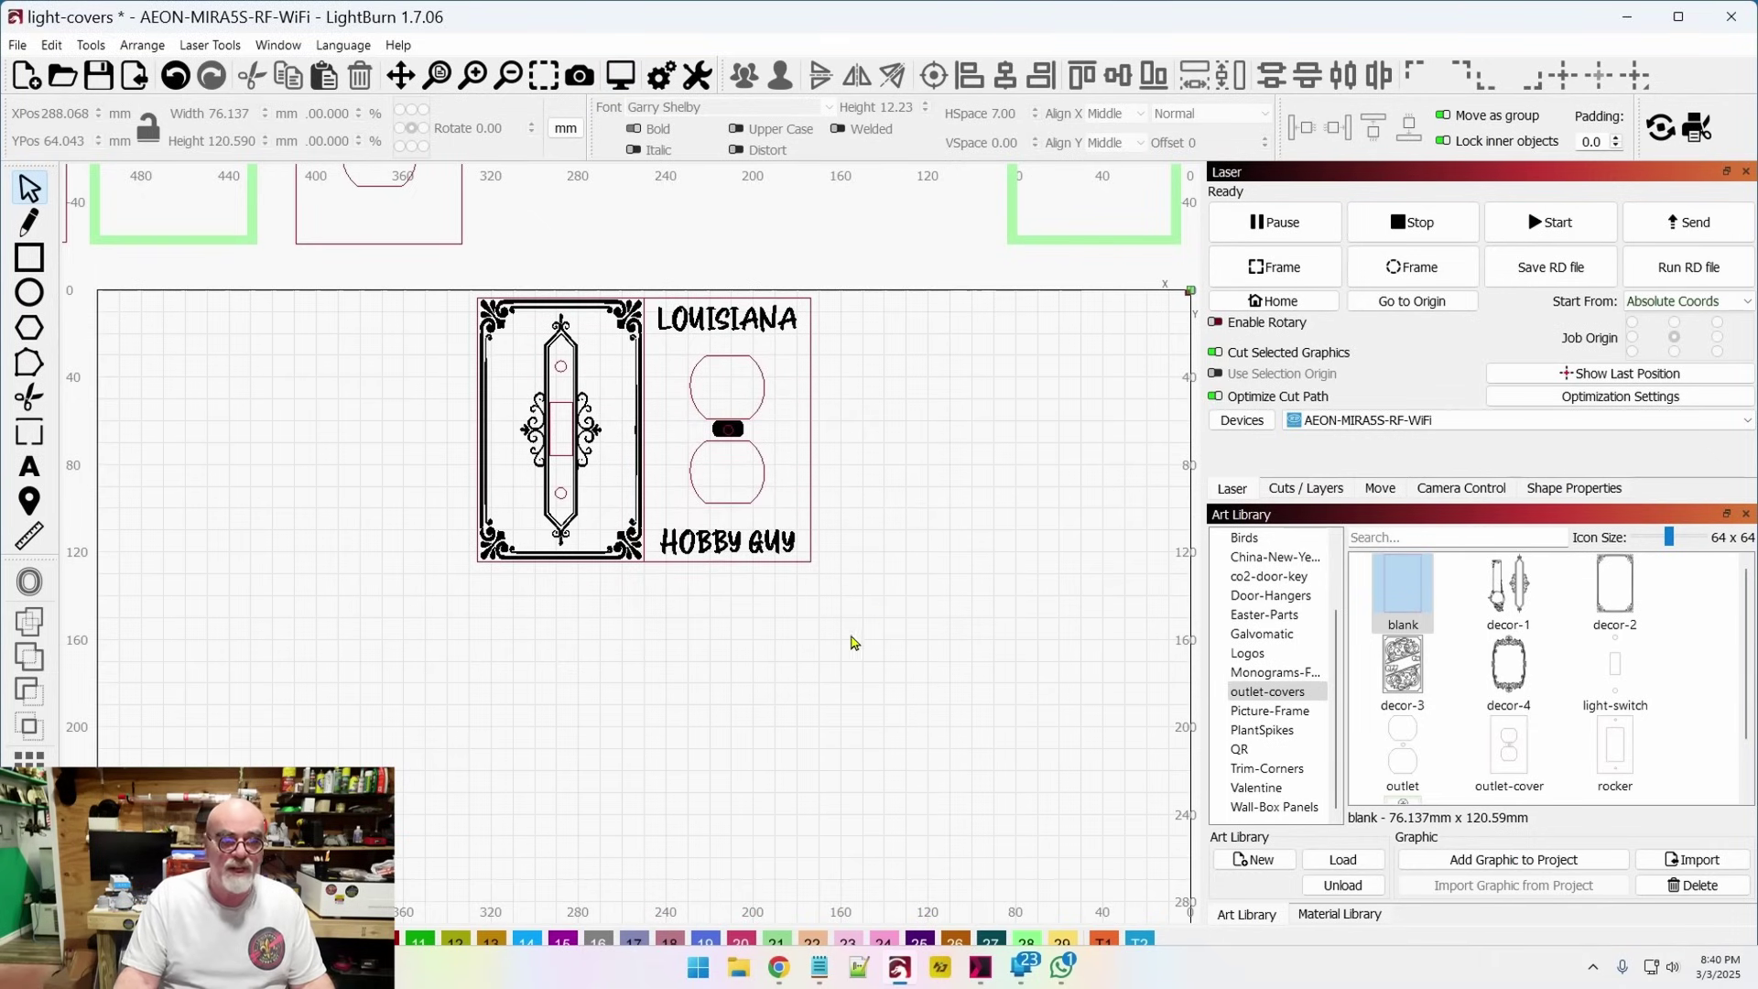
pyautogui.moveTo(759, 652); pyautogui.dragTo(555, 390)
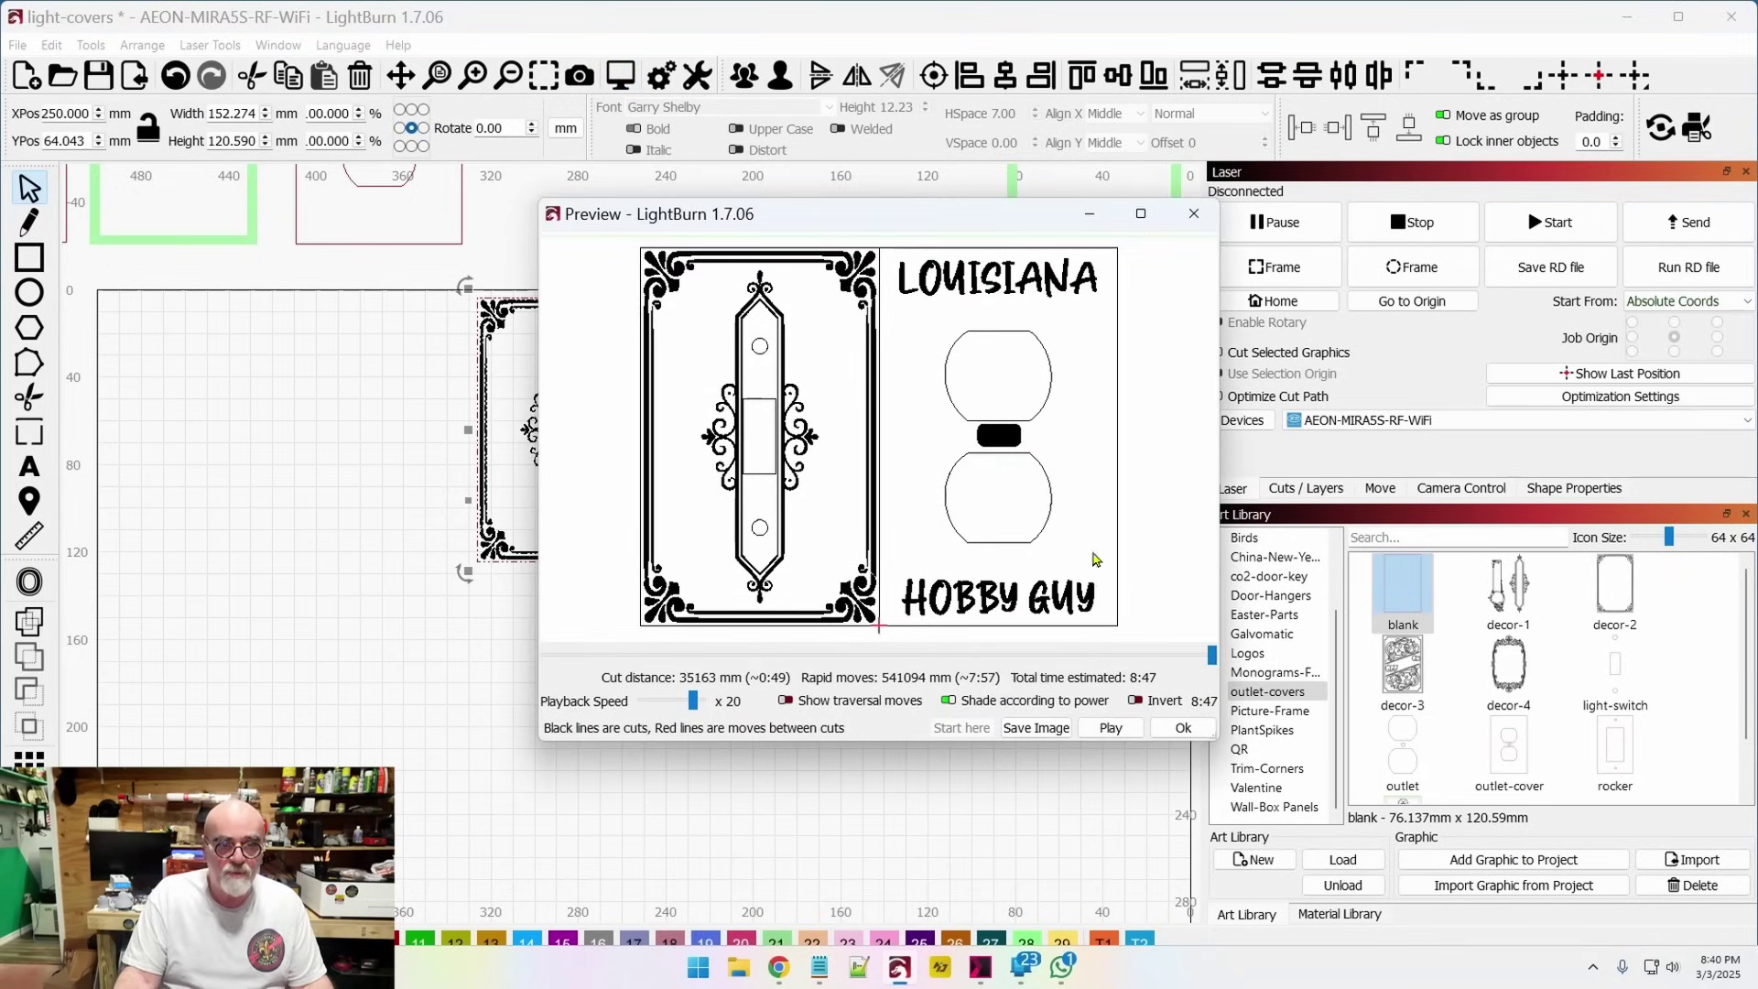
pyautogui.moveTo(955, 225); pyautogui.dragTo(882, 199)
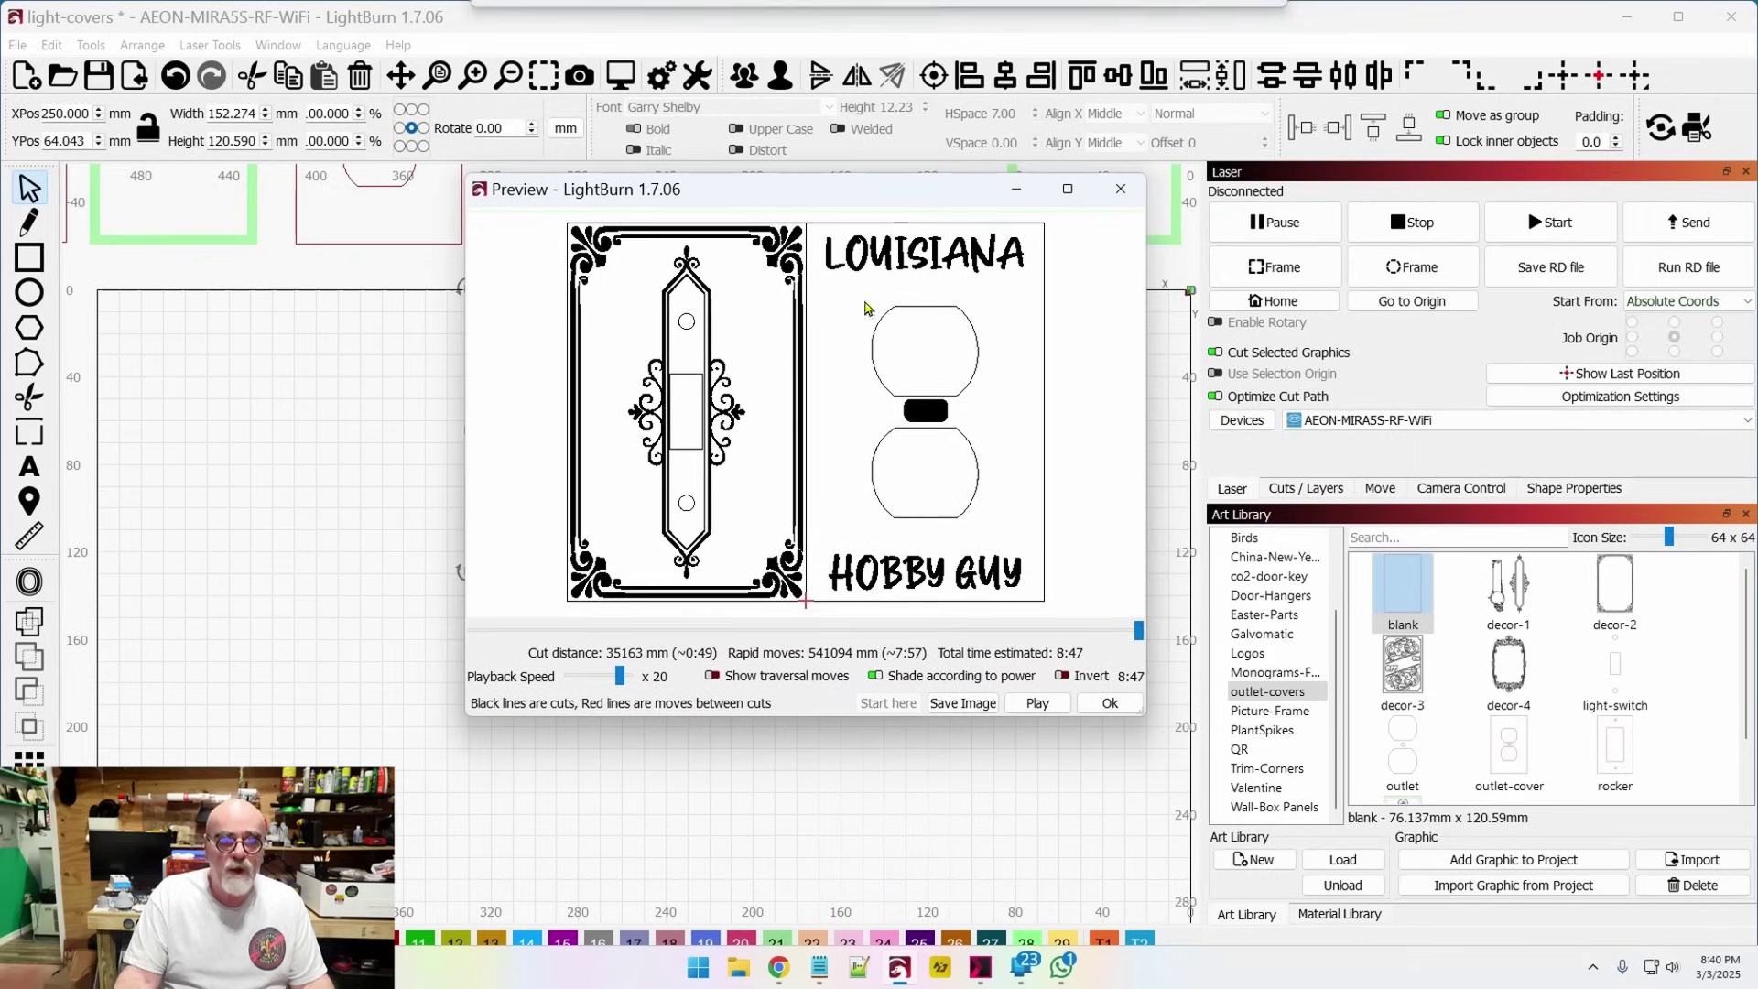
pyautogui.moveTo(1139, 632)
pyautogui.mouseDown()
pyautogui.moveTo(609, 628)
pyautogui.moveTo(876, 616)
pyautogui.moveTo(1141, 635)
pyautogui.mouseUp()
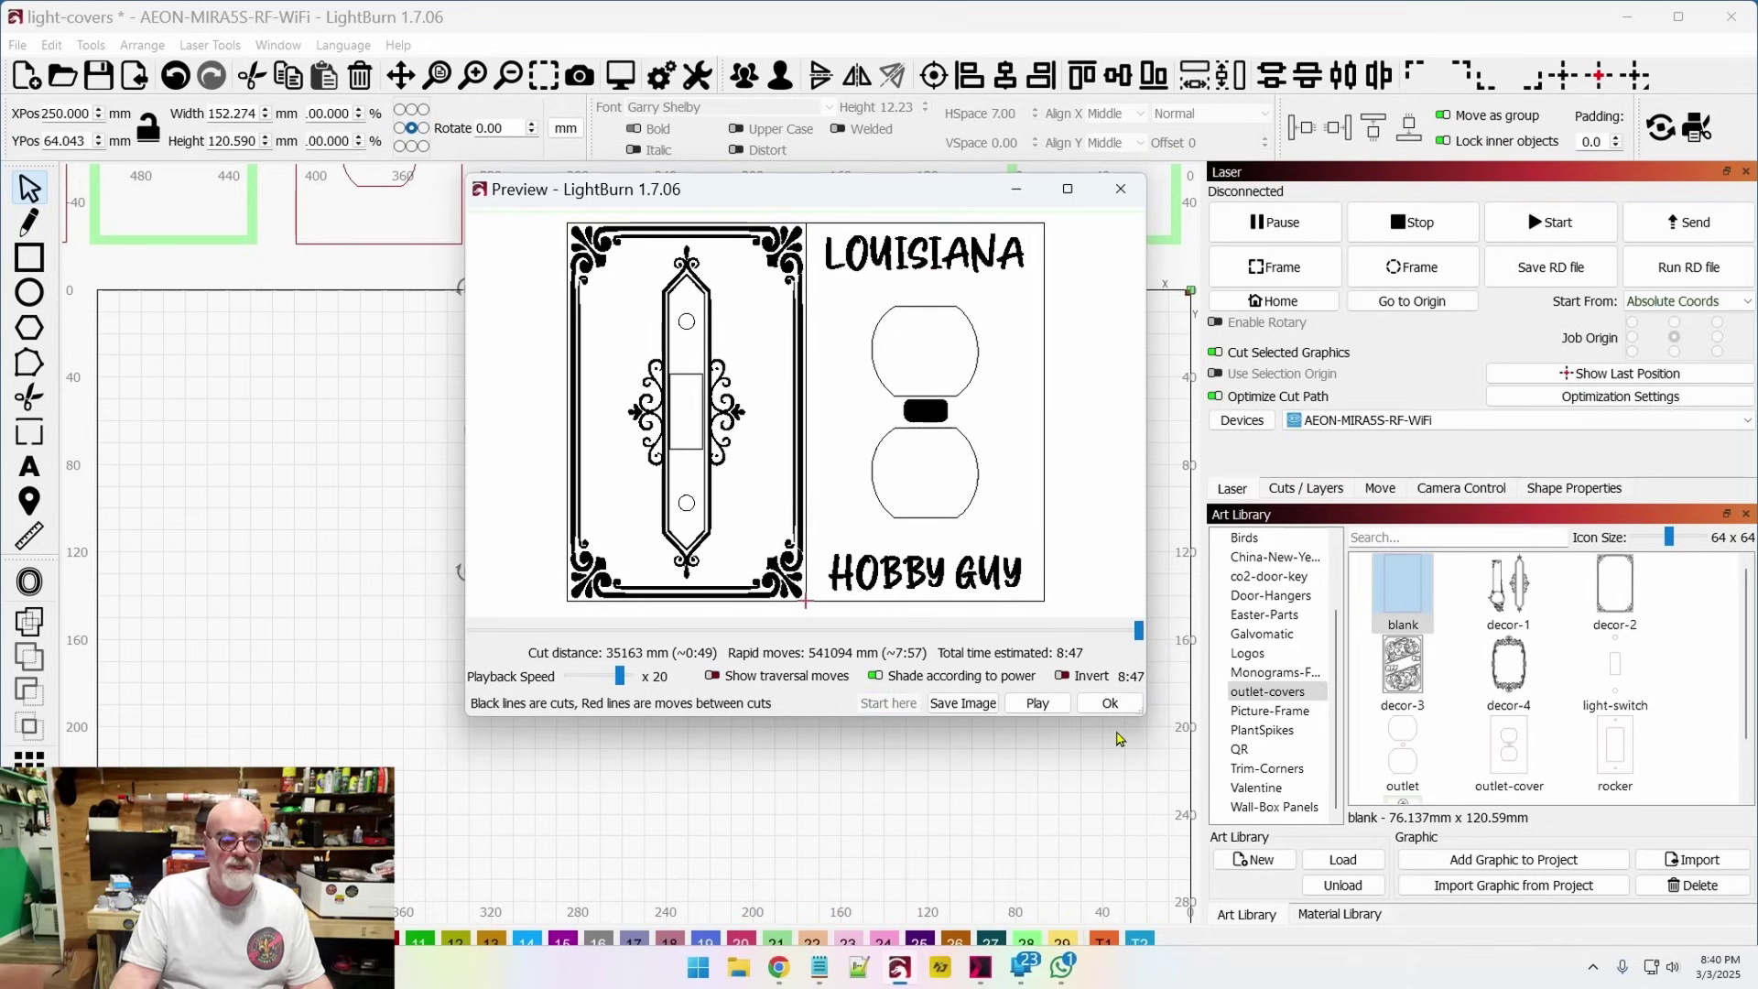
pyautogui.click(1108, 710)
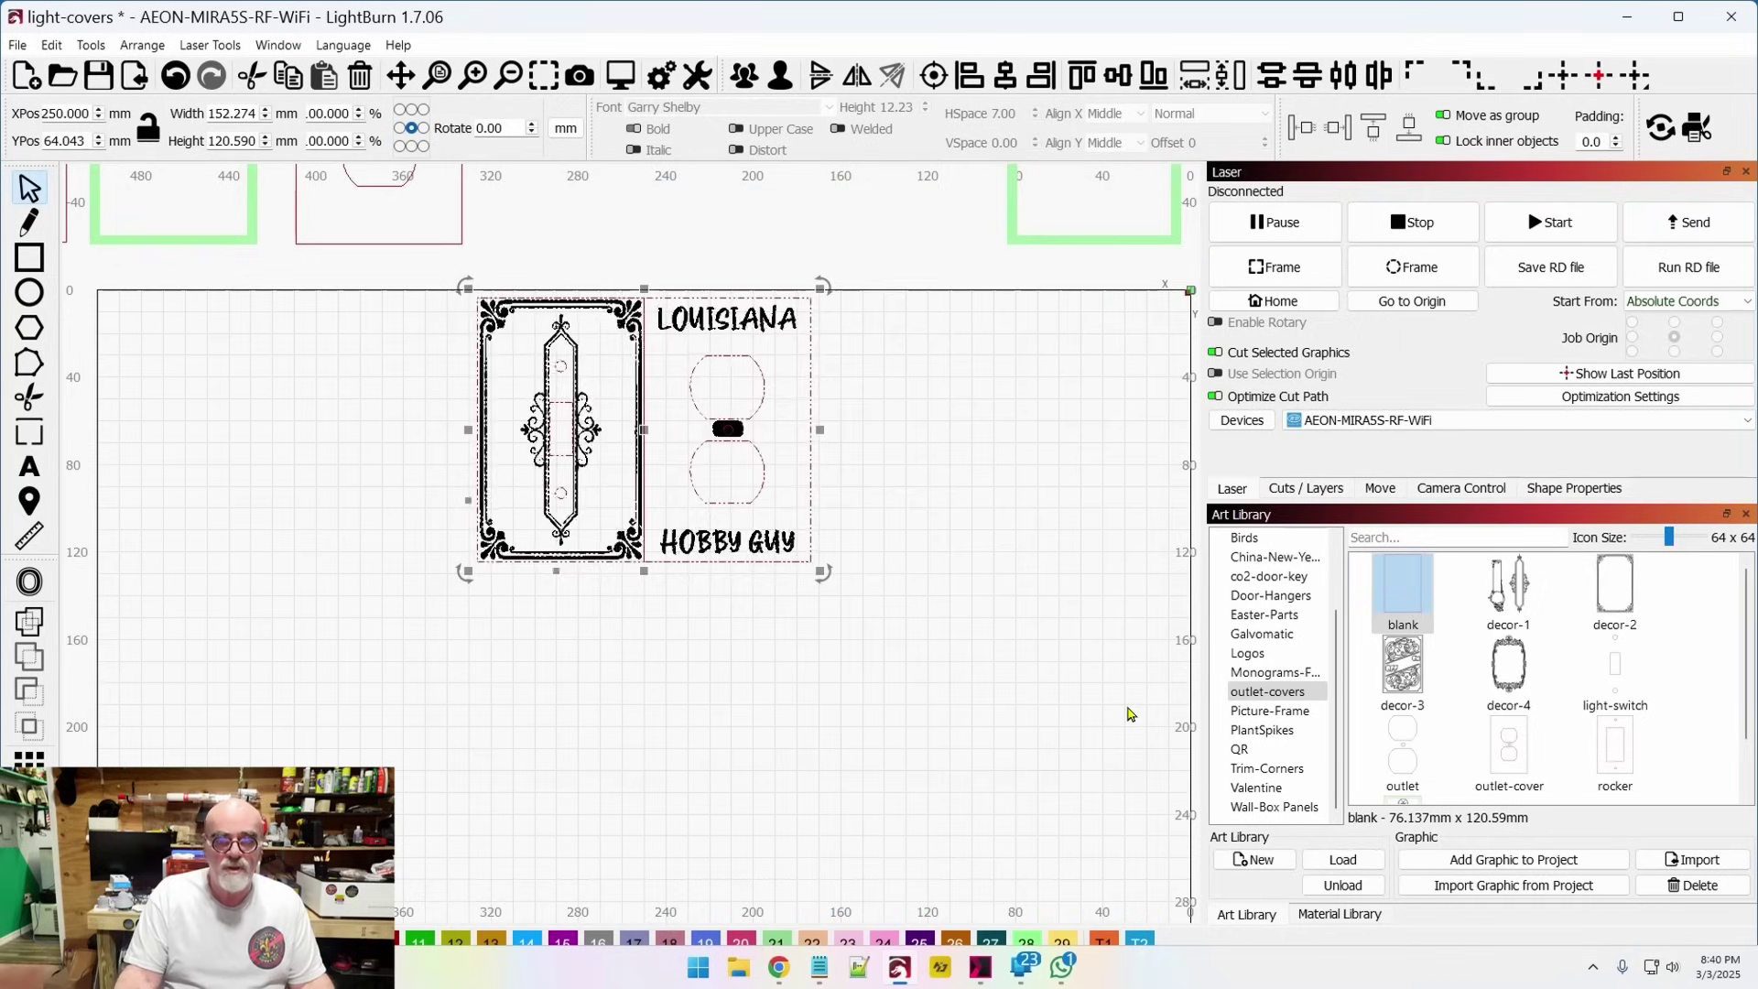
pyautogui.click(1016, 558)
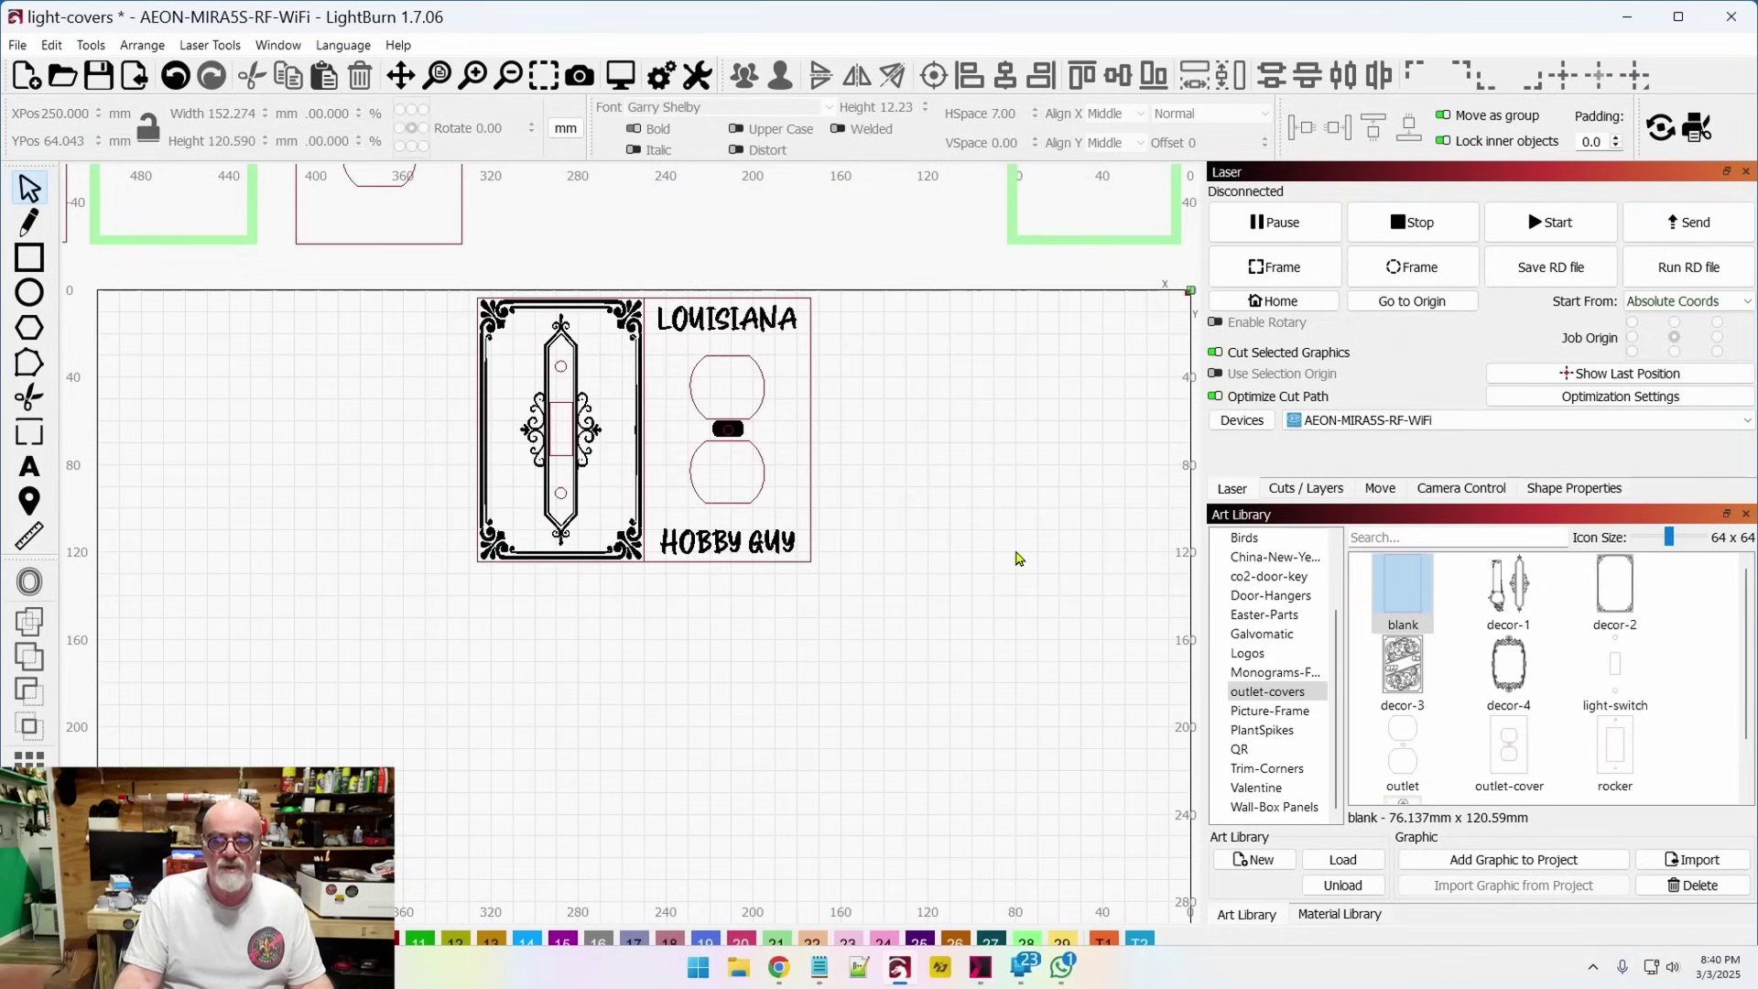
# Show the cut layer list and inspect the C00 Fill layer
pyautogui.click(1305, 489)
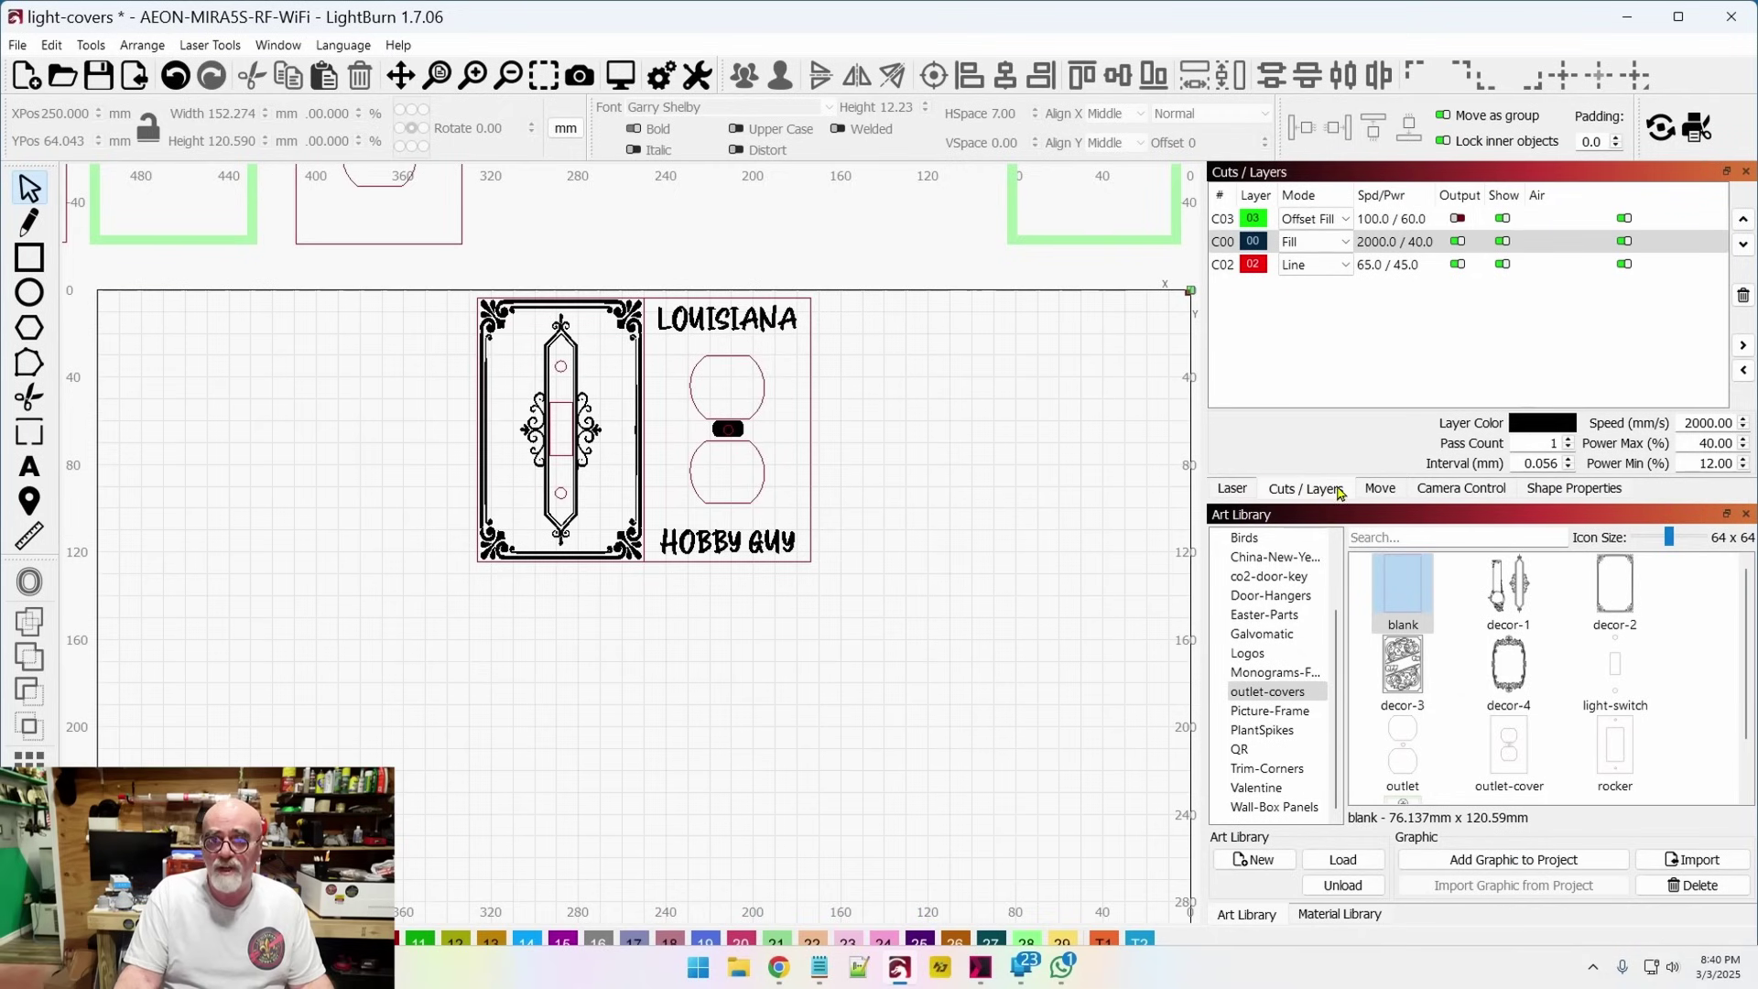
pyautogui.click(1229, 244)
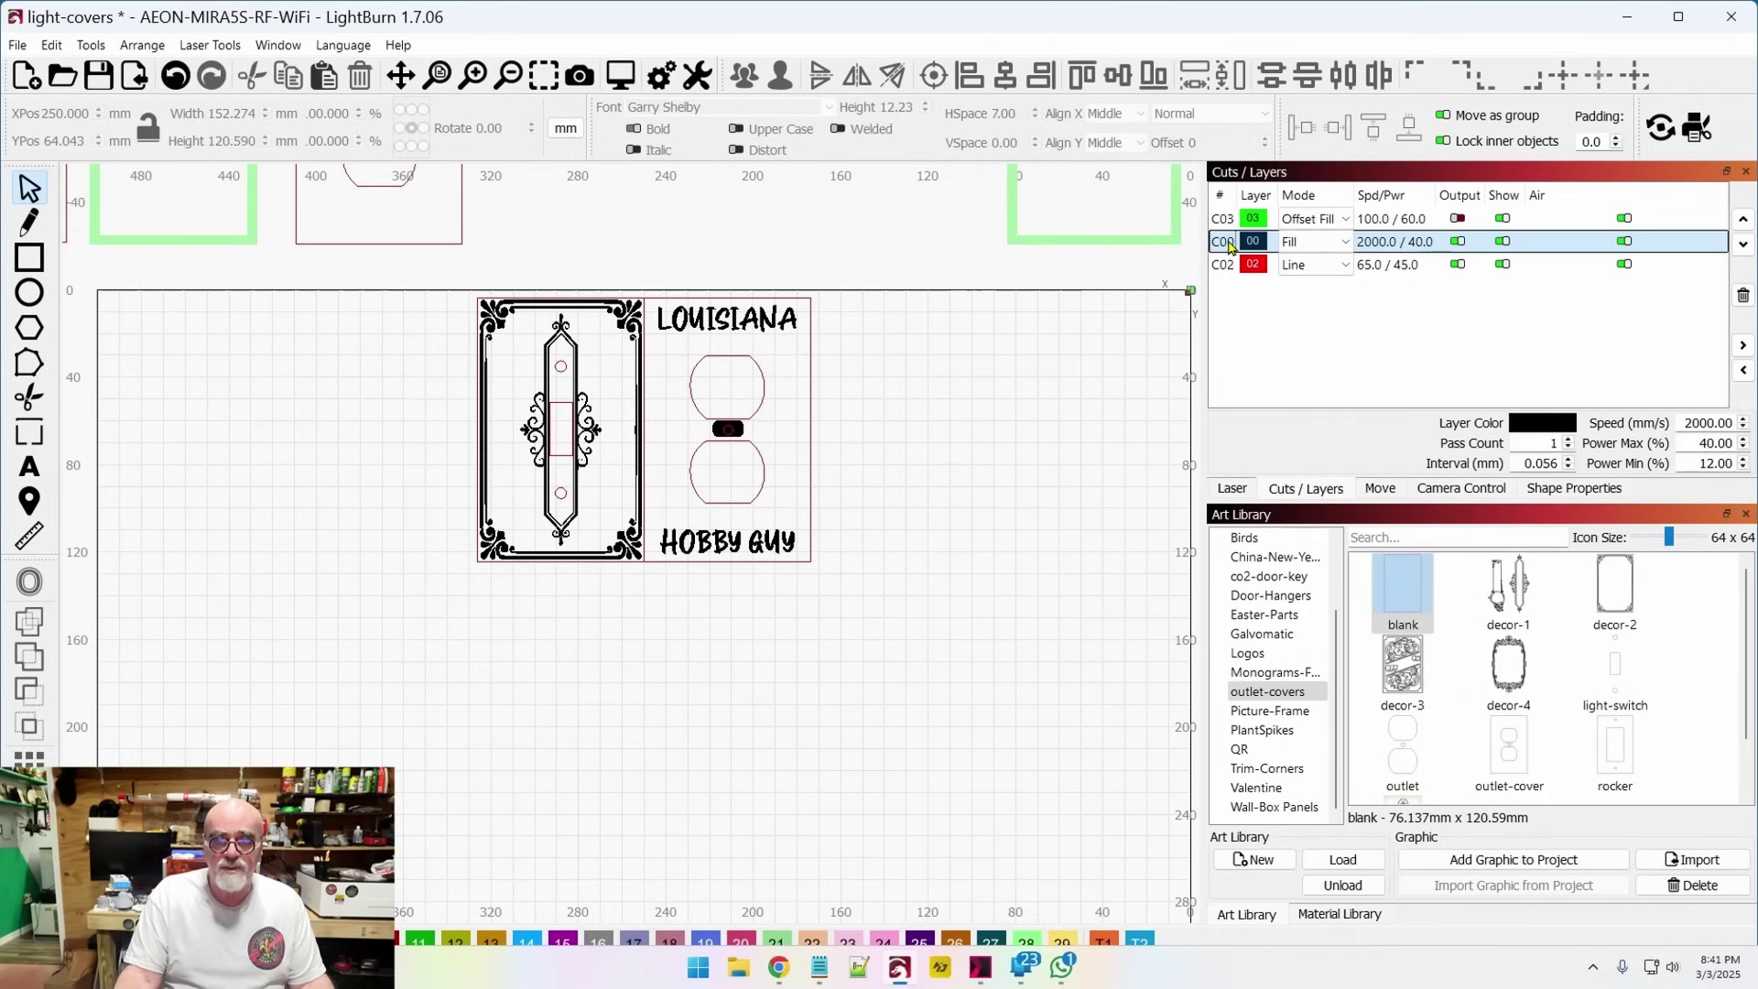
pyautogui.doubleClick(1230, 244)
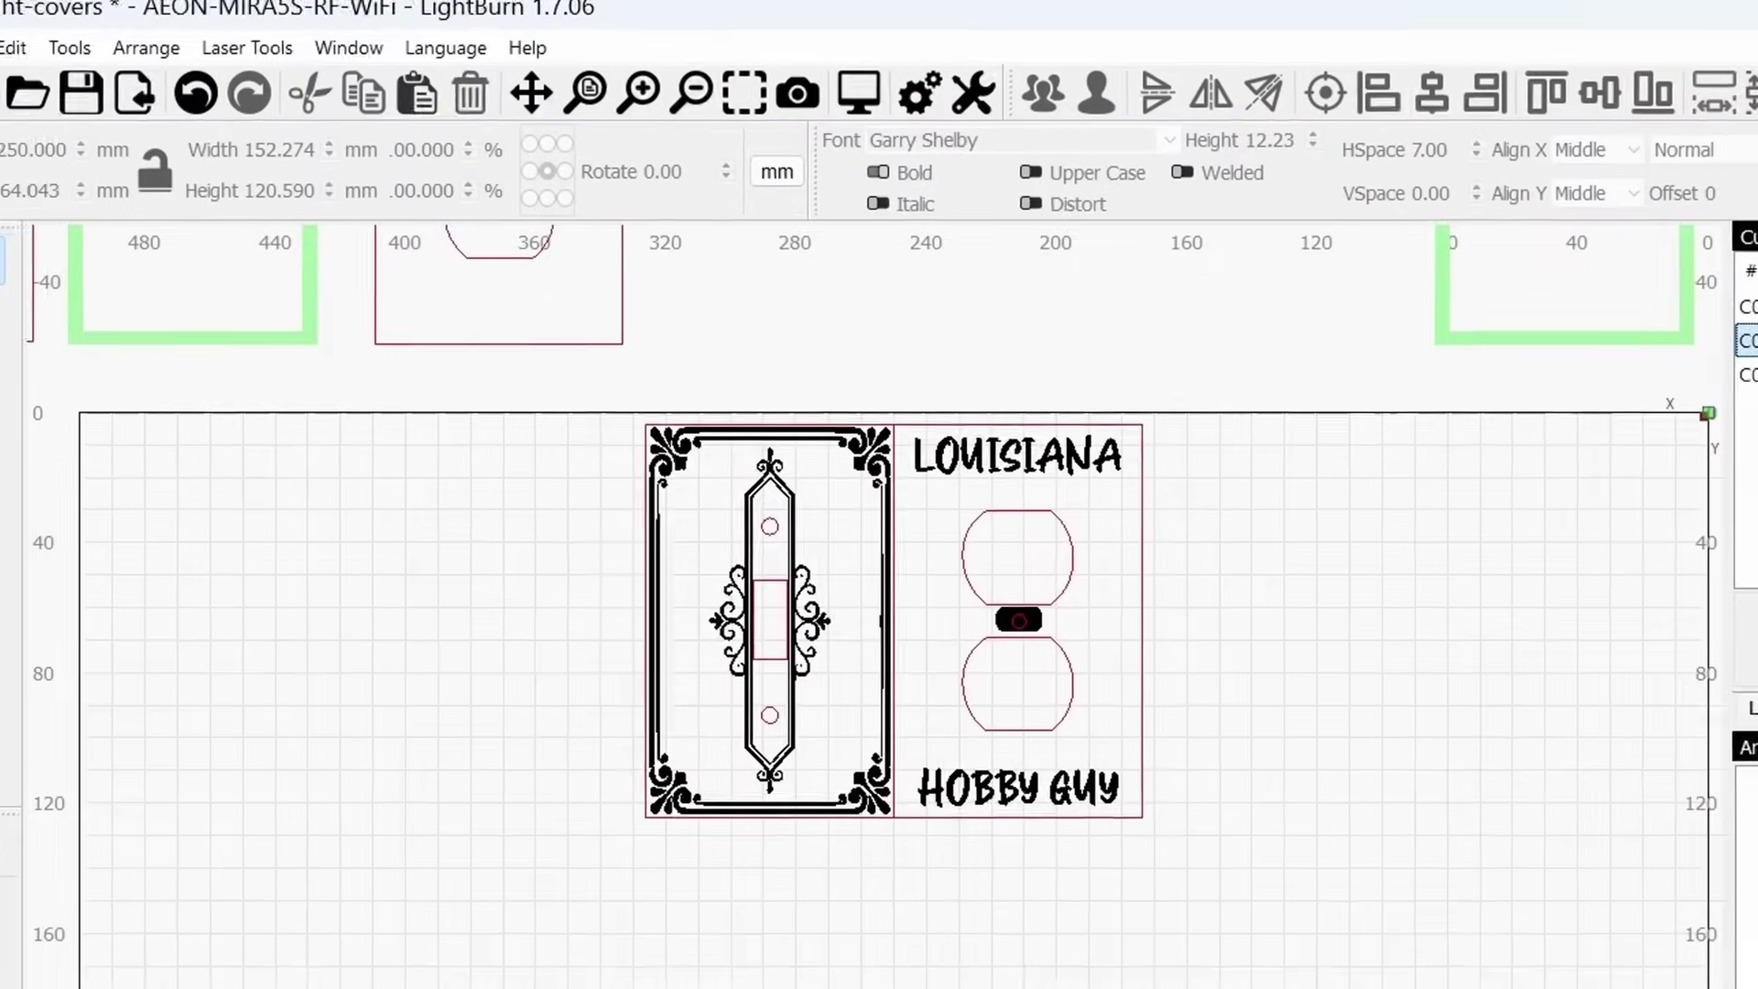
# Group the outlet cover's lettering and centre patch with the light-switch cover's ornamental frame and vertical ornament
pyautogui.scroll(2, 495, 609)
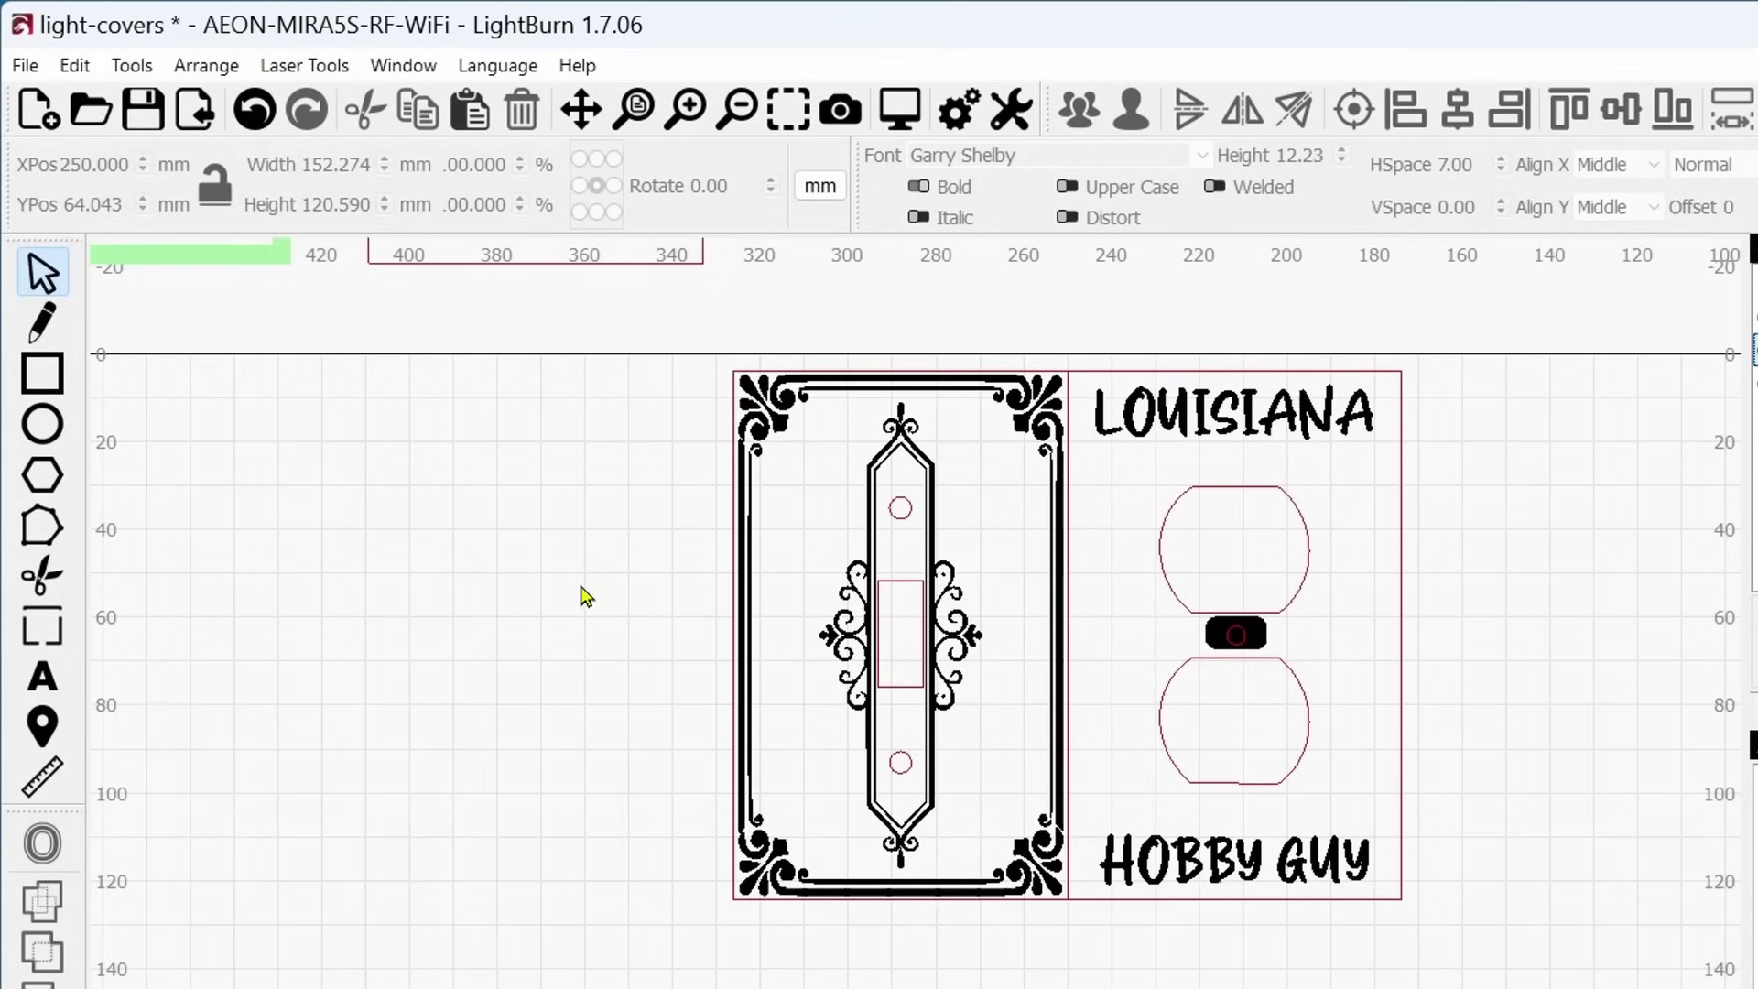
pyautogui.click(1227, 414)
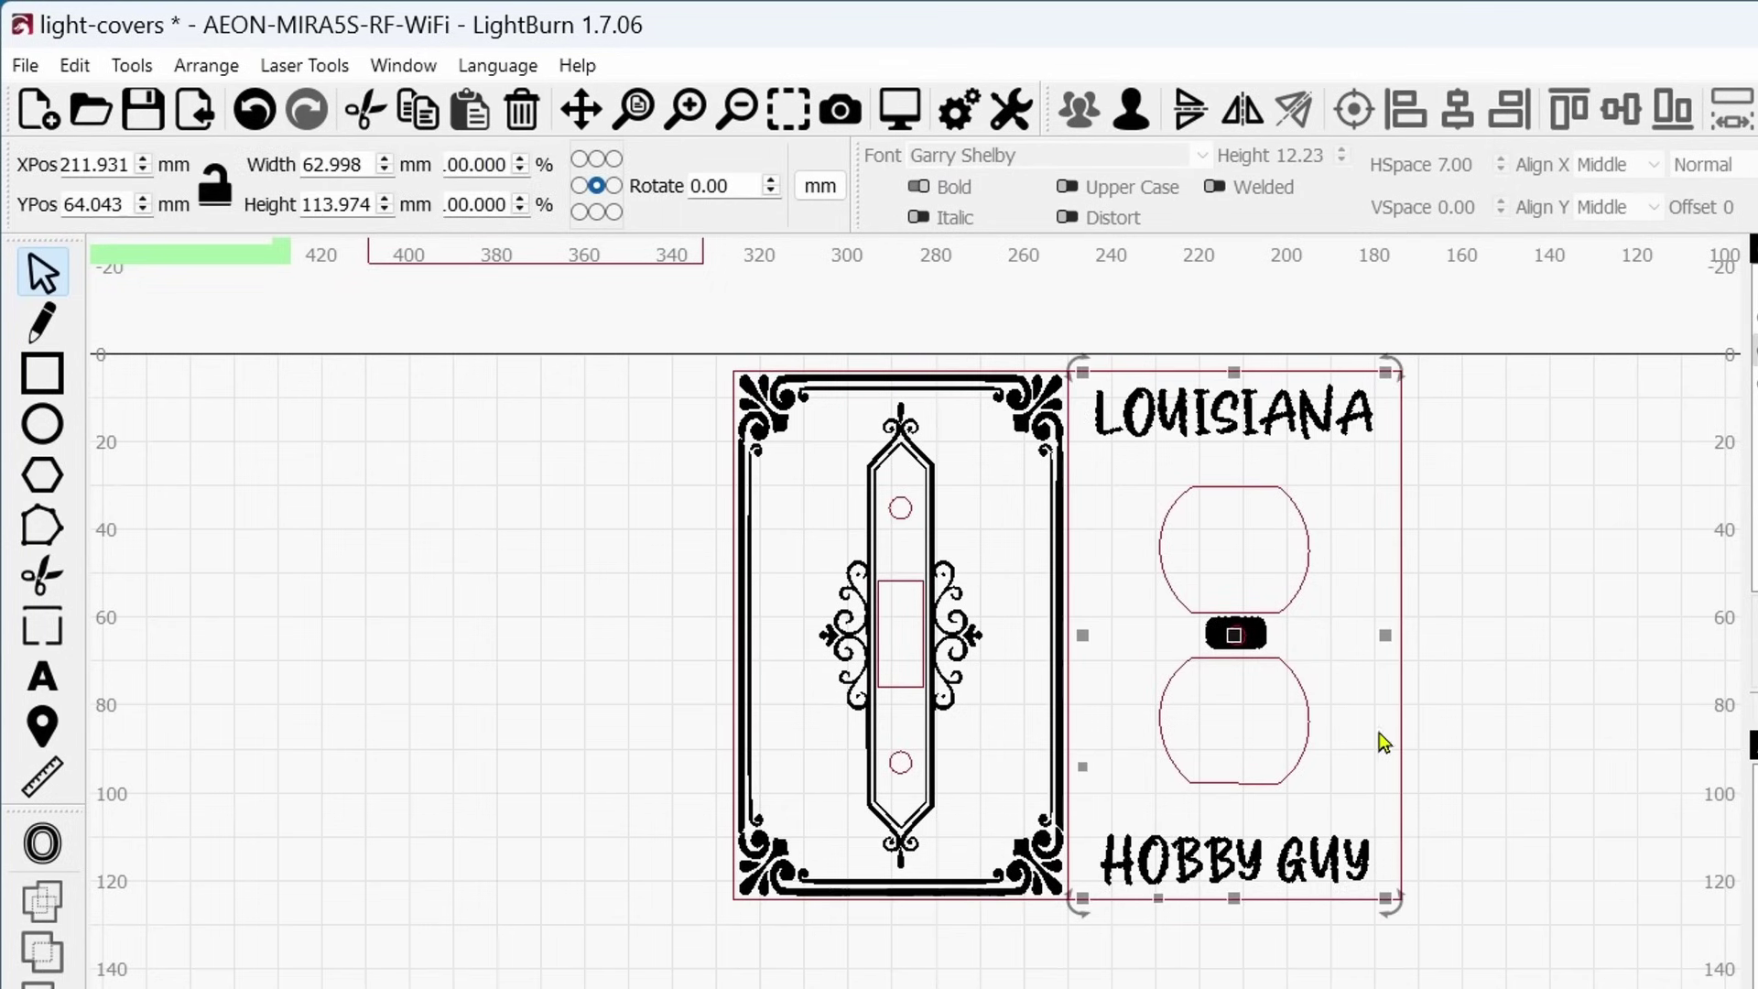
pyautogui.scroll(2, 1300, 714)
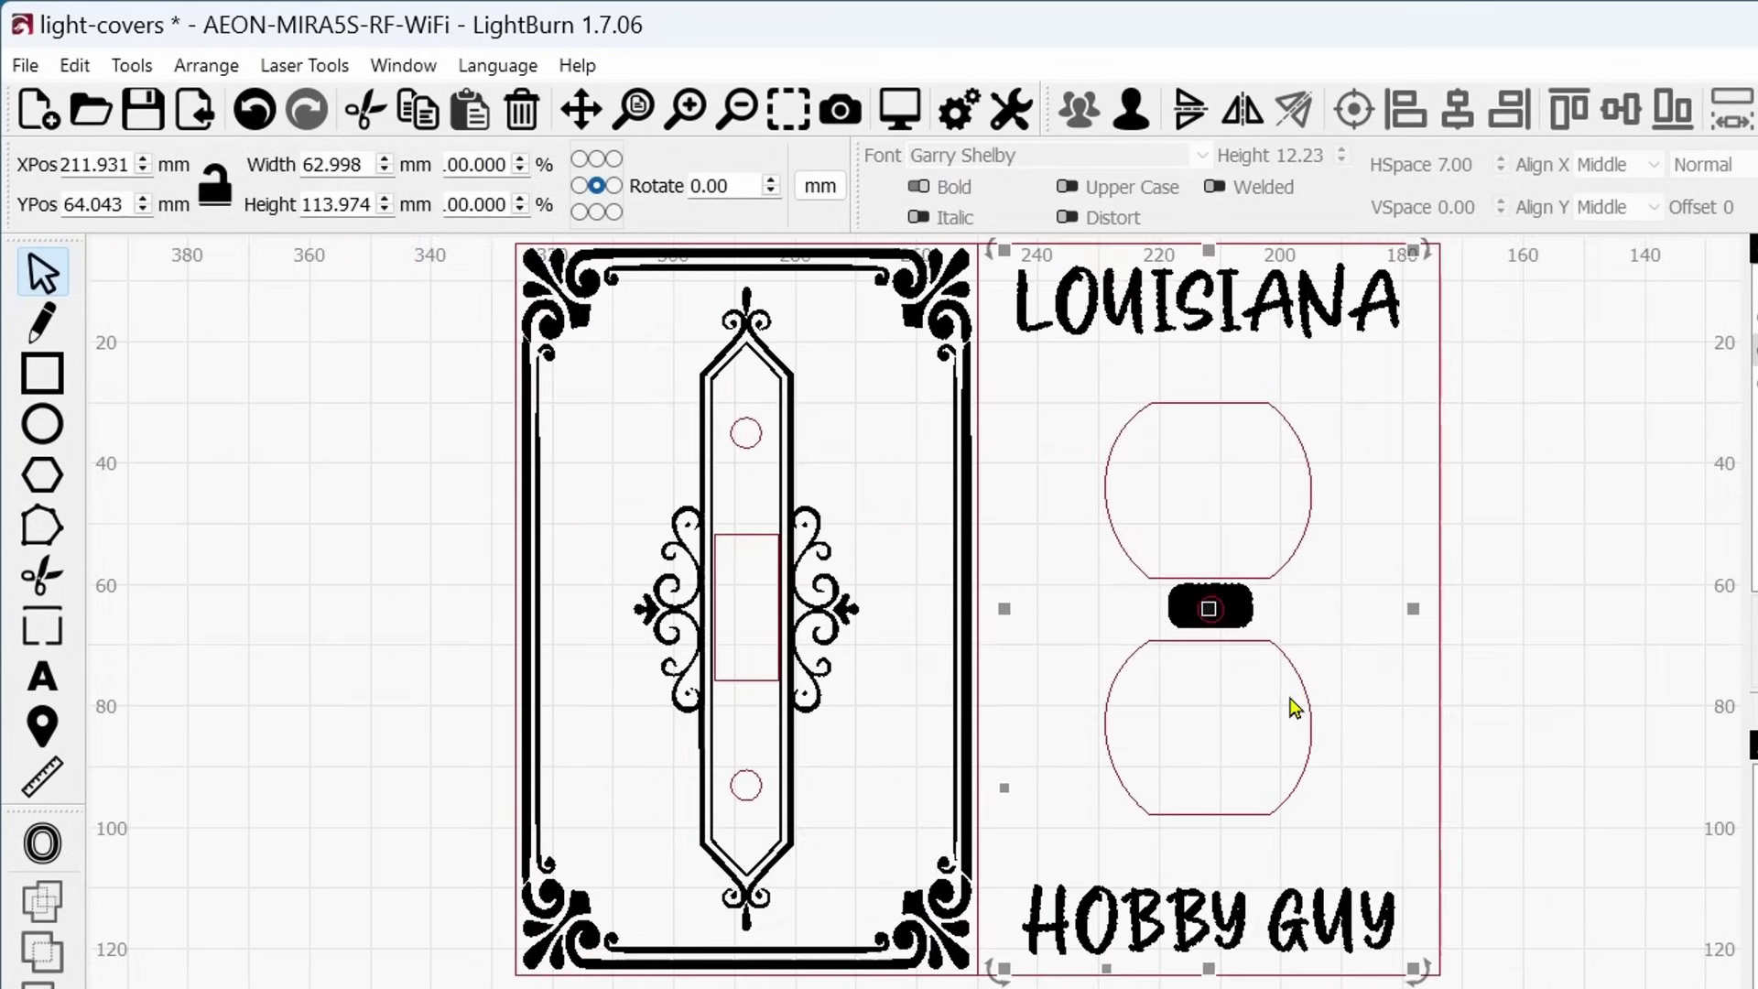
pyautogui.scroll(-1, 1207, 486)
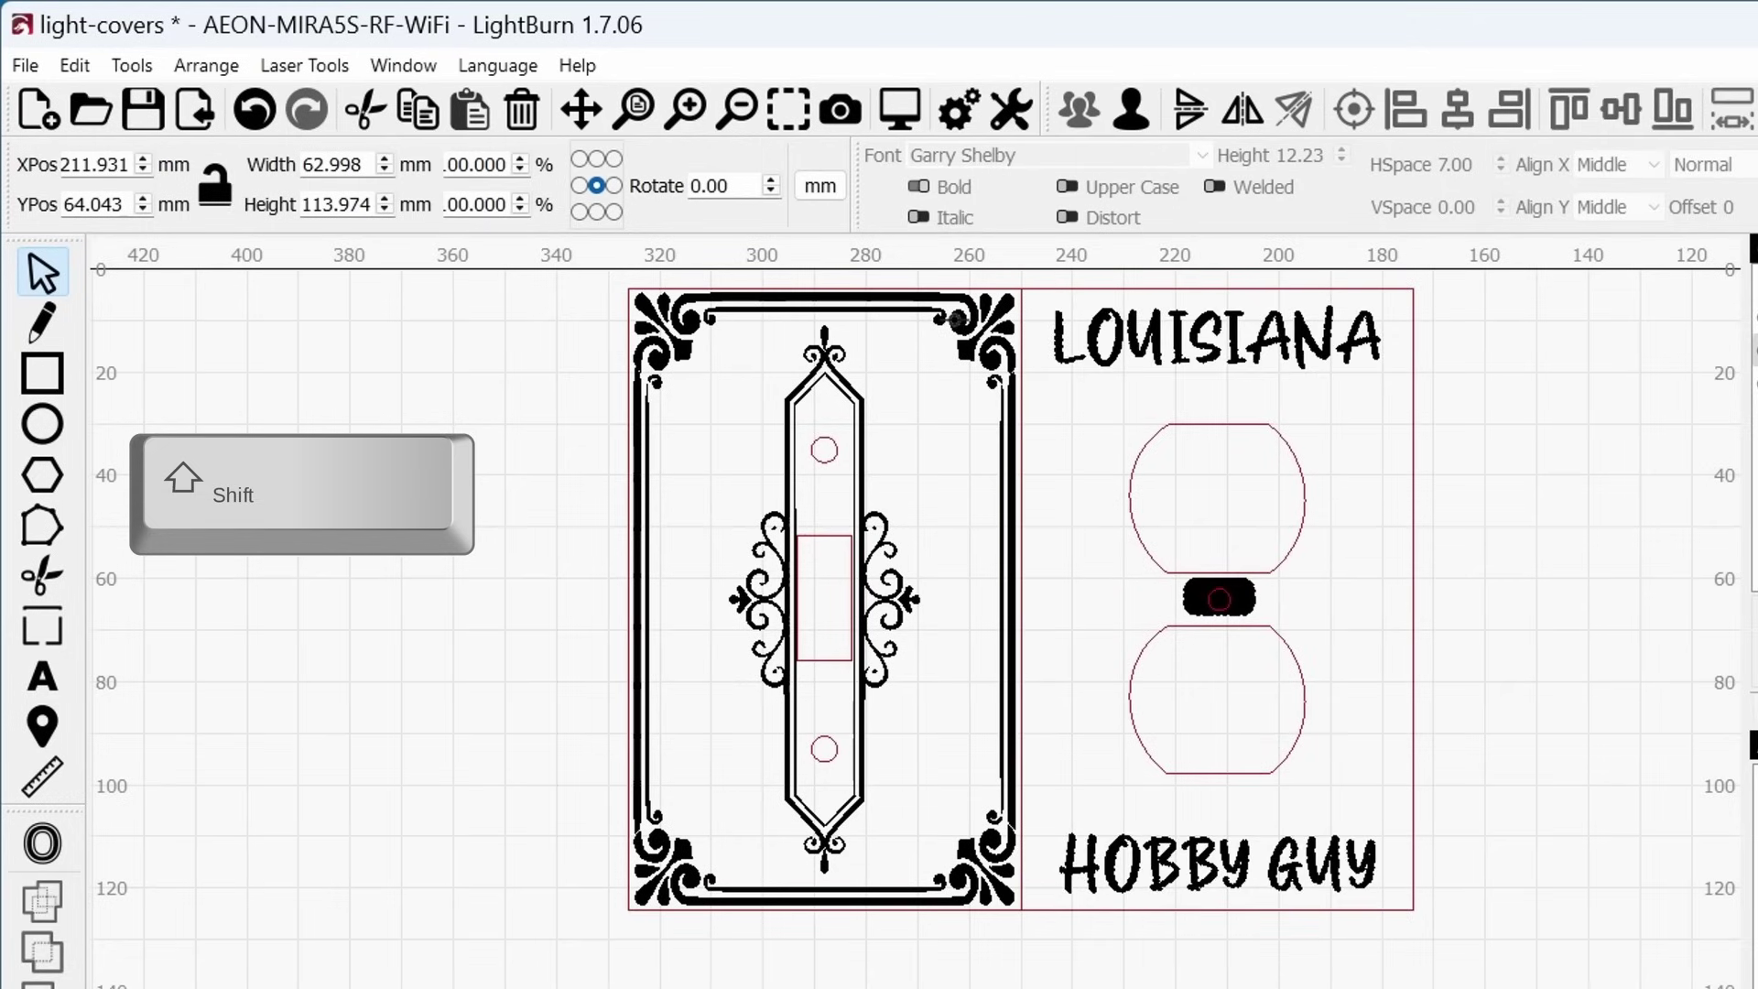
pyautogui.keyDown('shift'); pyautogui.click(956, 327); pyautogui.keyUp('shift')
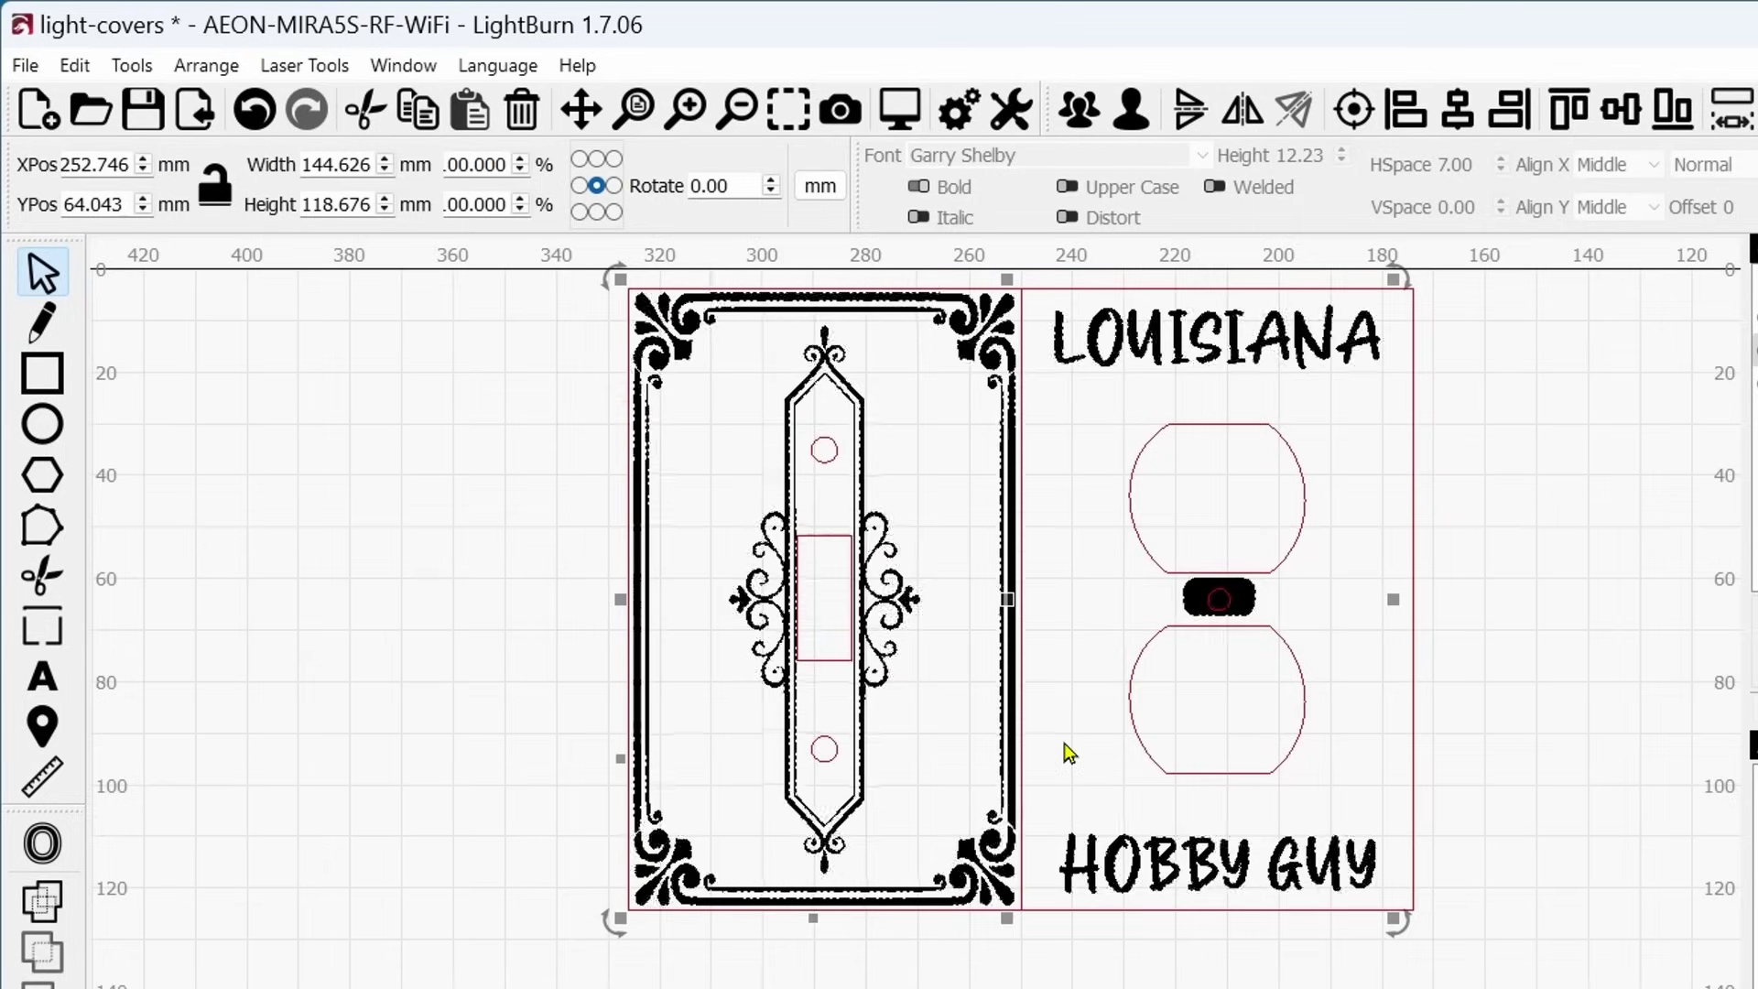
pyautogui.scroll(-2, 1063, 754)
pyautogui.scroll(-2, 1091, 608)
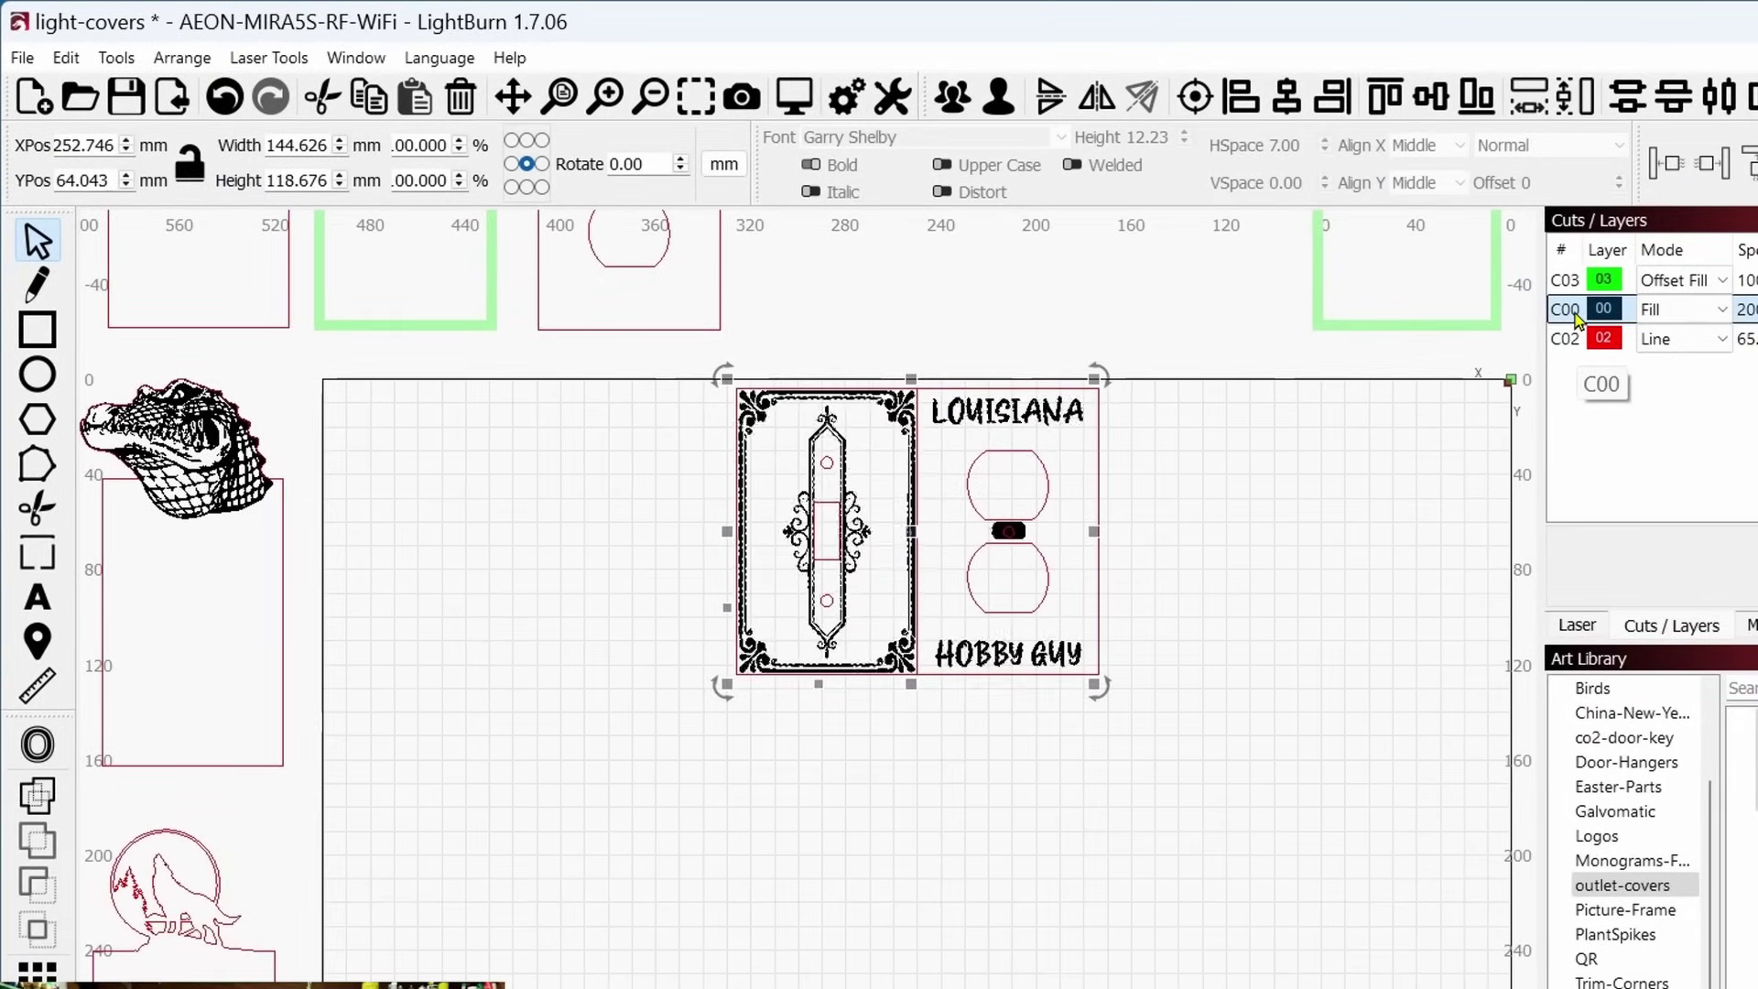
pyautogui.scroll(3, 772, 492)
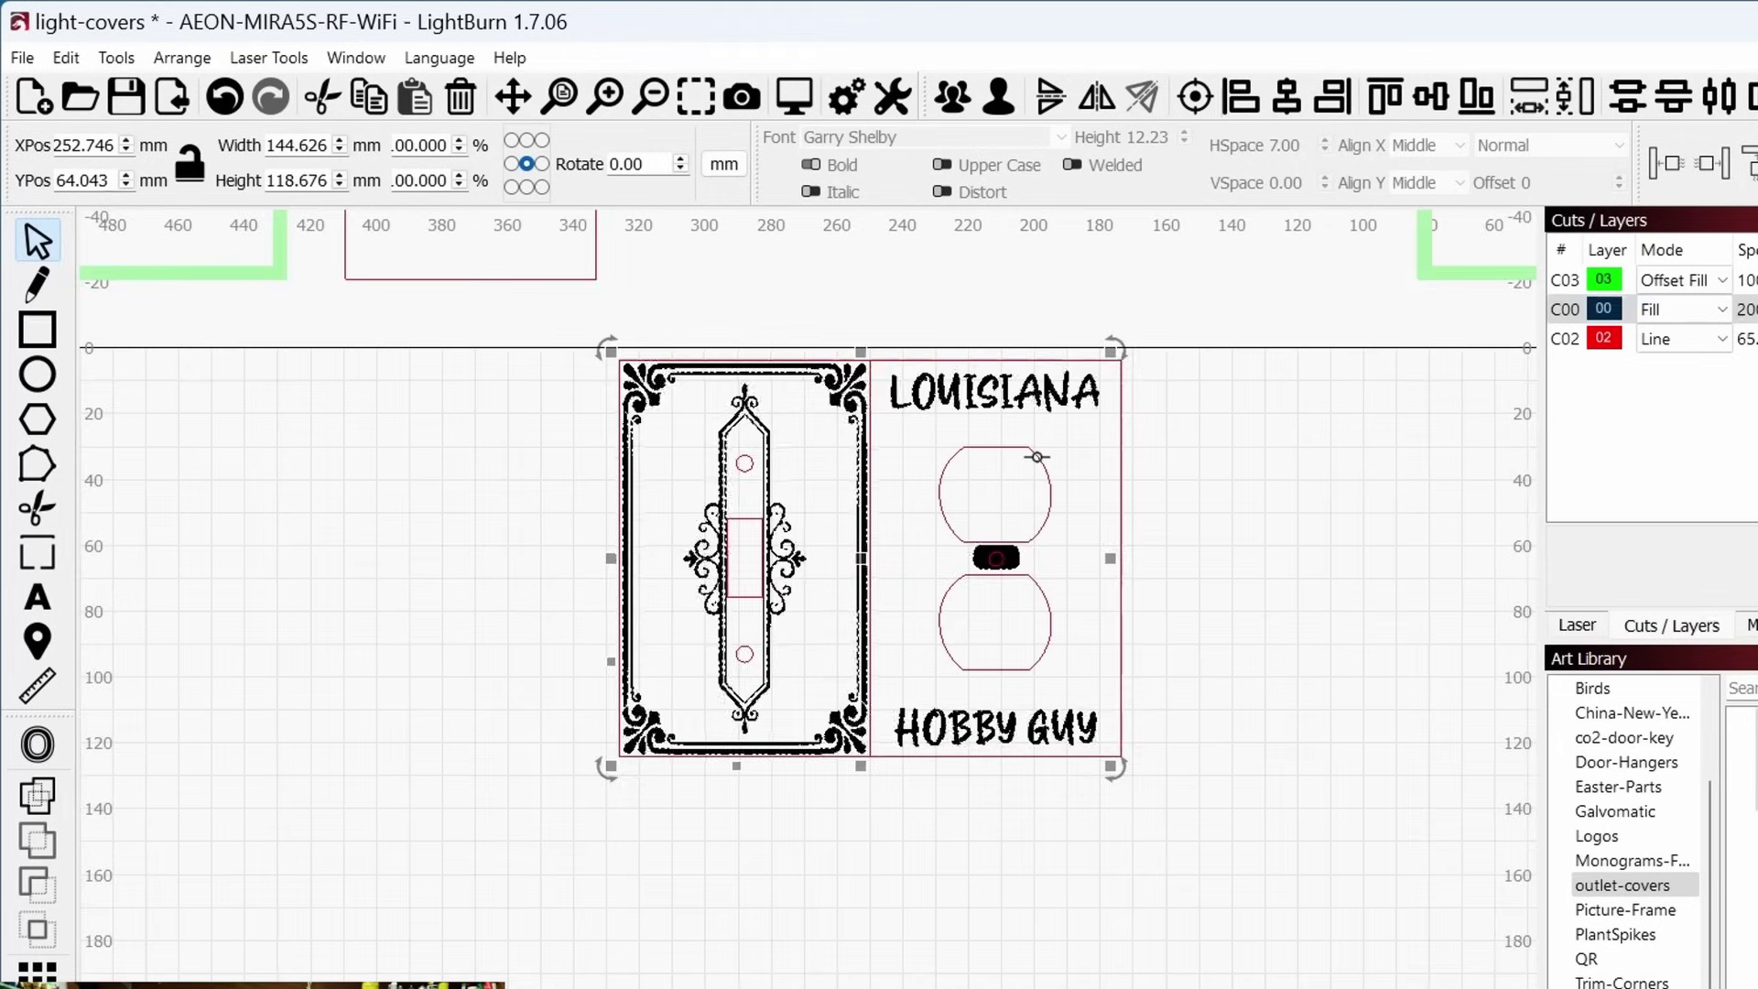
pyautogui.click(952, 103)
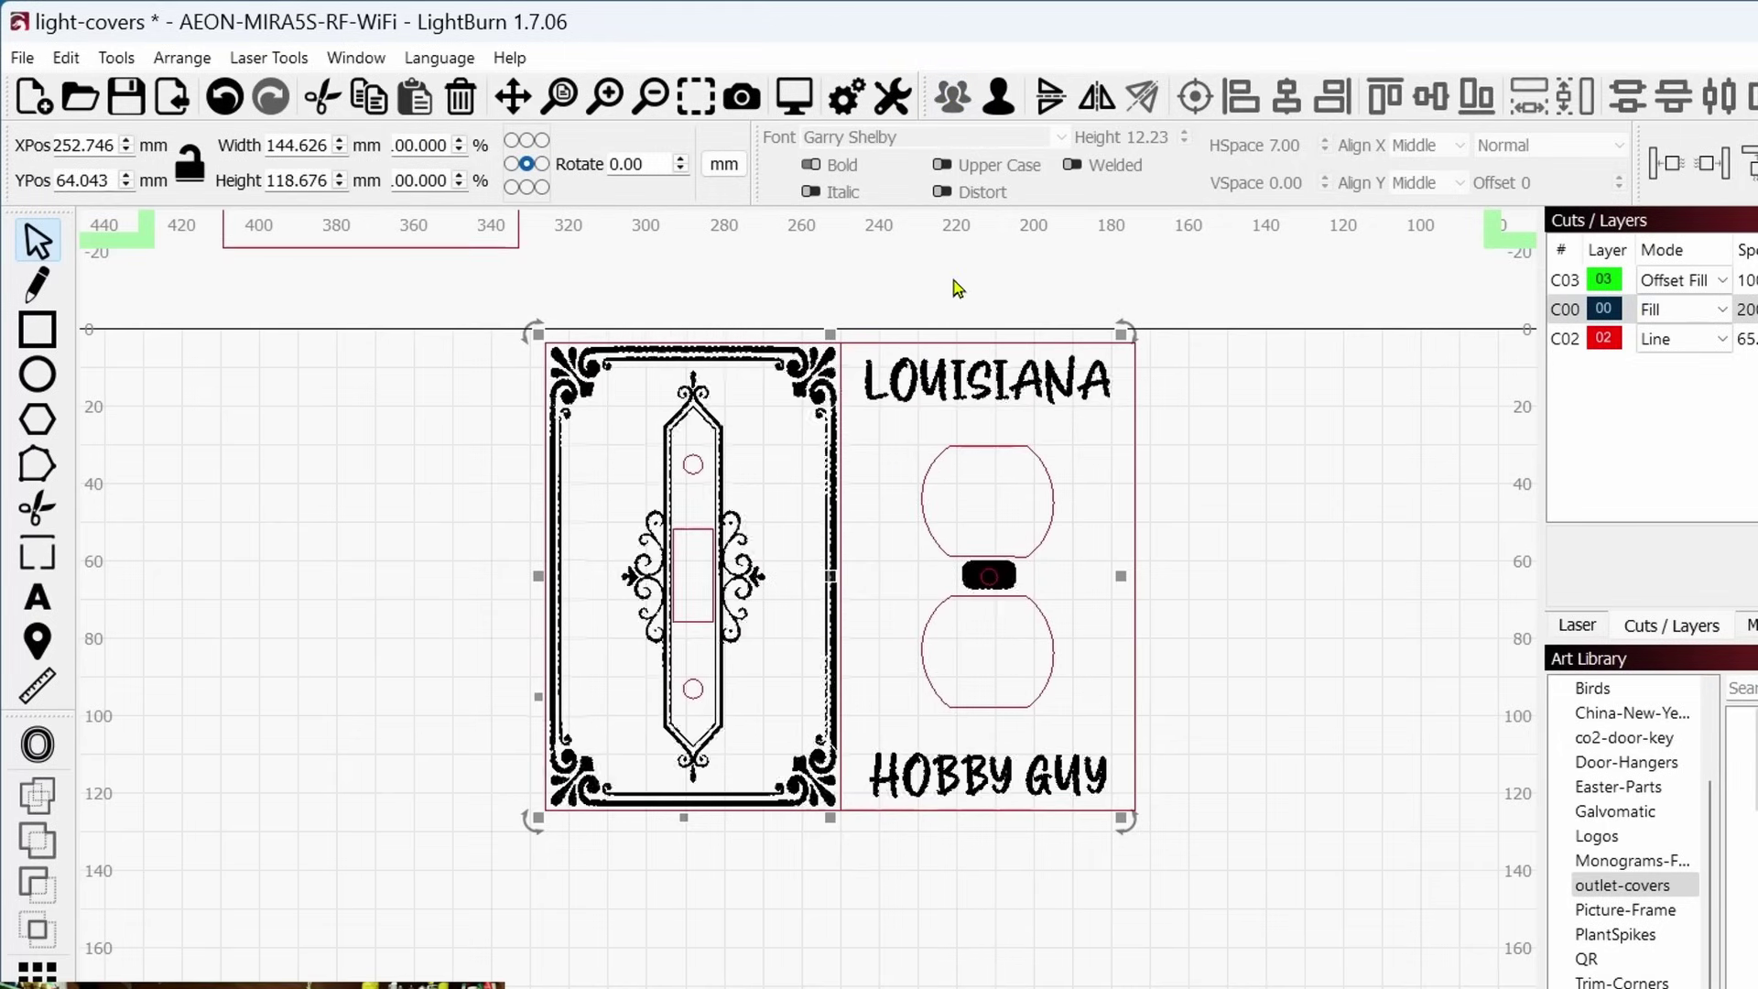
# Preview the grouped engraving, scrub the simulation back to mid-job and forward to the end, and close the preview
pyautogui.click(791, 103)
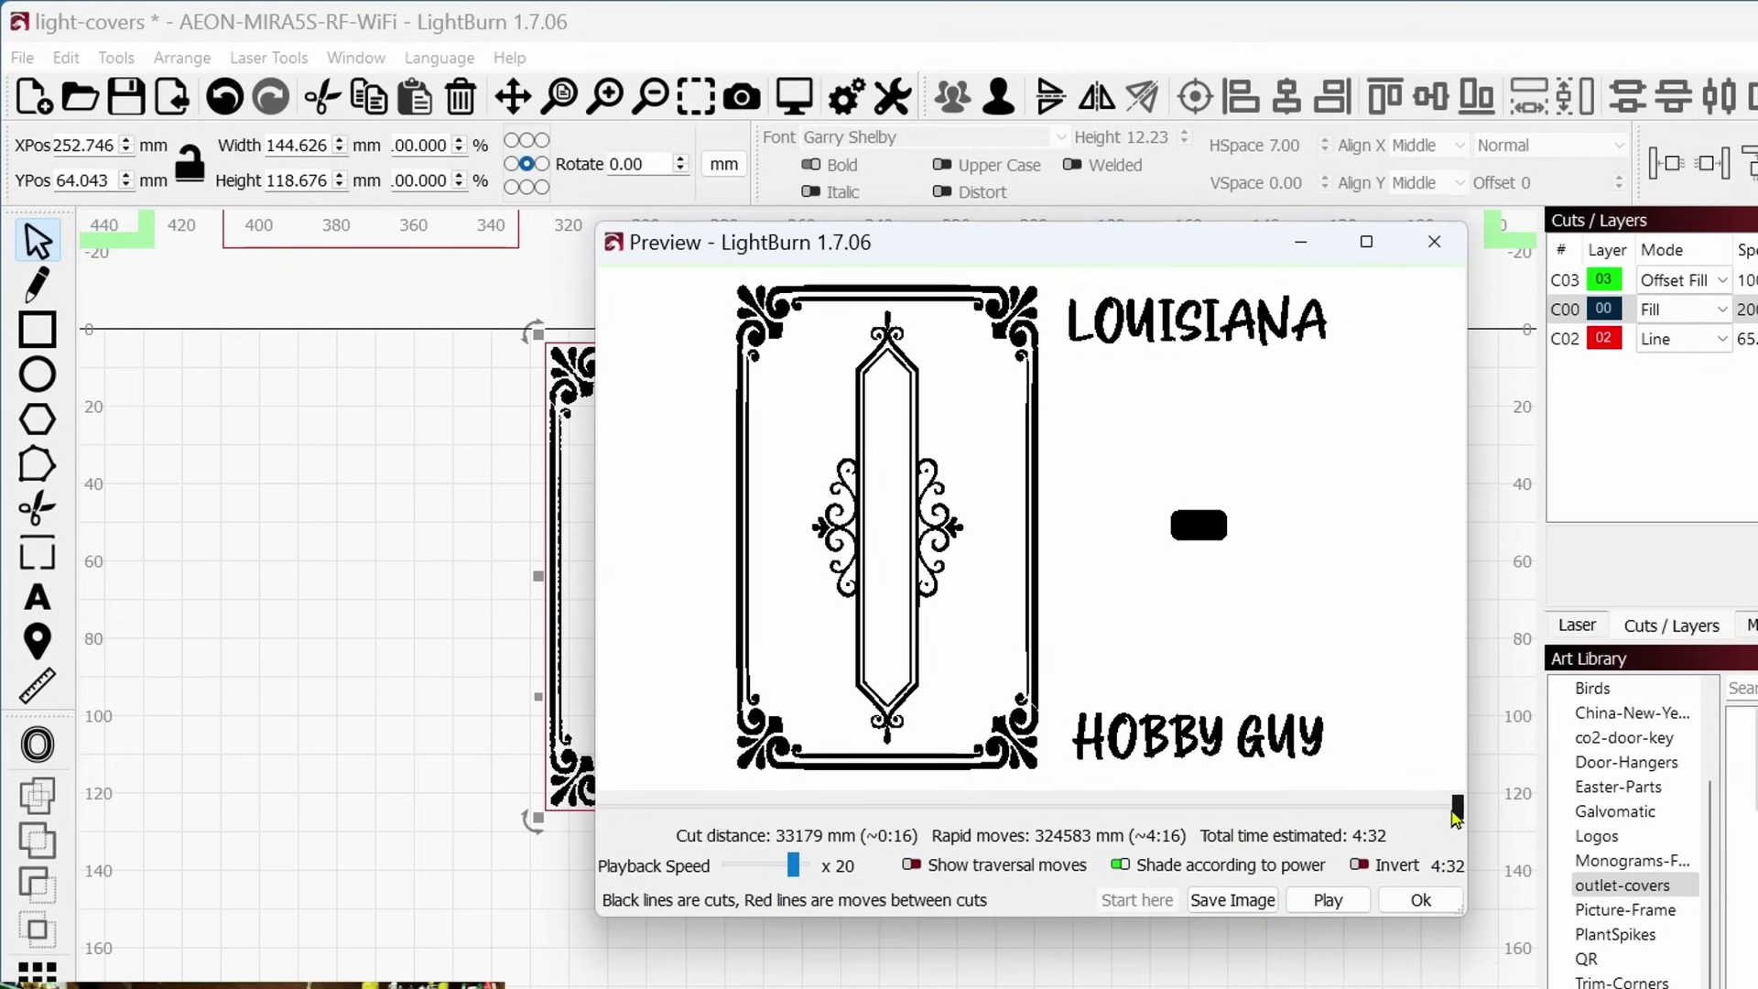
pyautogui.moveTo(1458, 806)
pyautogui.mouseDown()
pyautogui.moveTo(676, 809)
pyautogui.moveTo(1054, 812)
pyautogui.mouseUp()
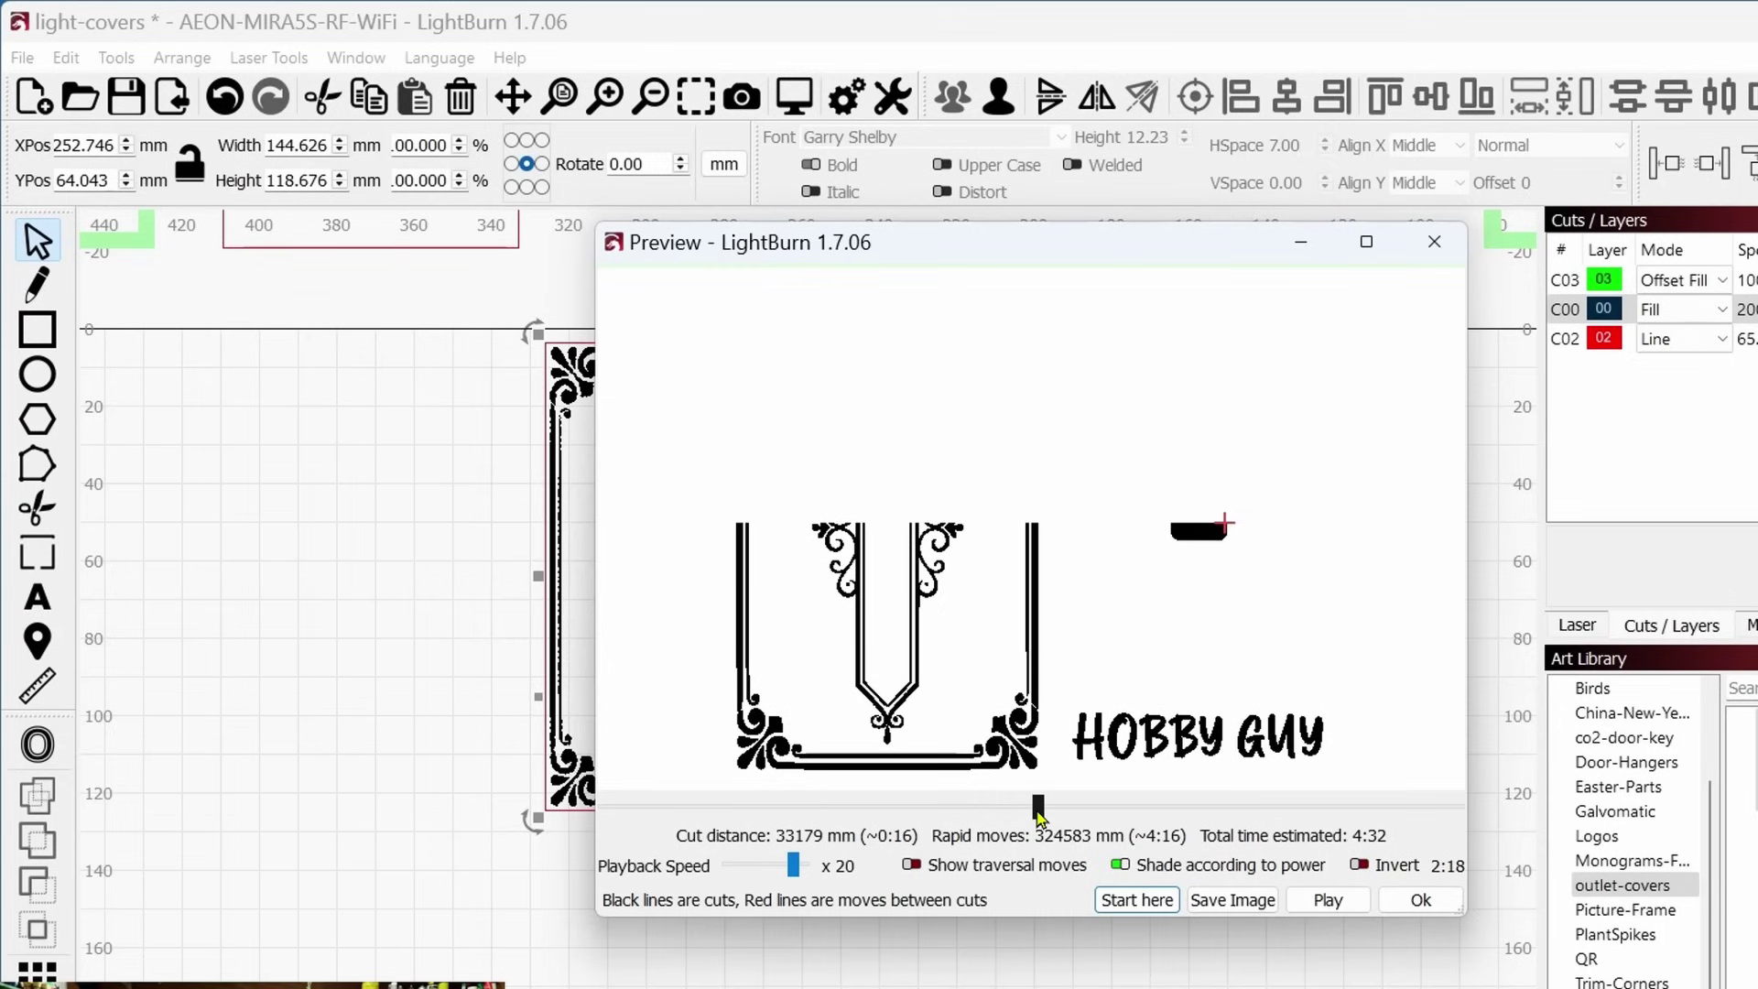
pyautogui.moveTo(1040, 815); pyautogui.dragTo(1459, 820)
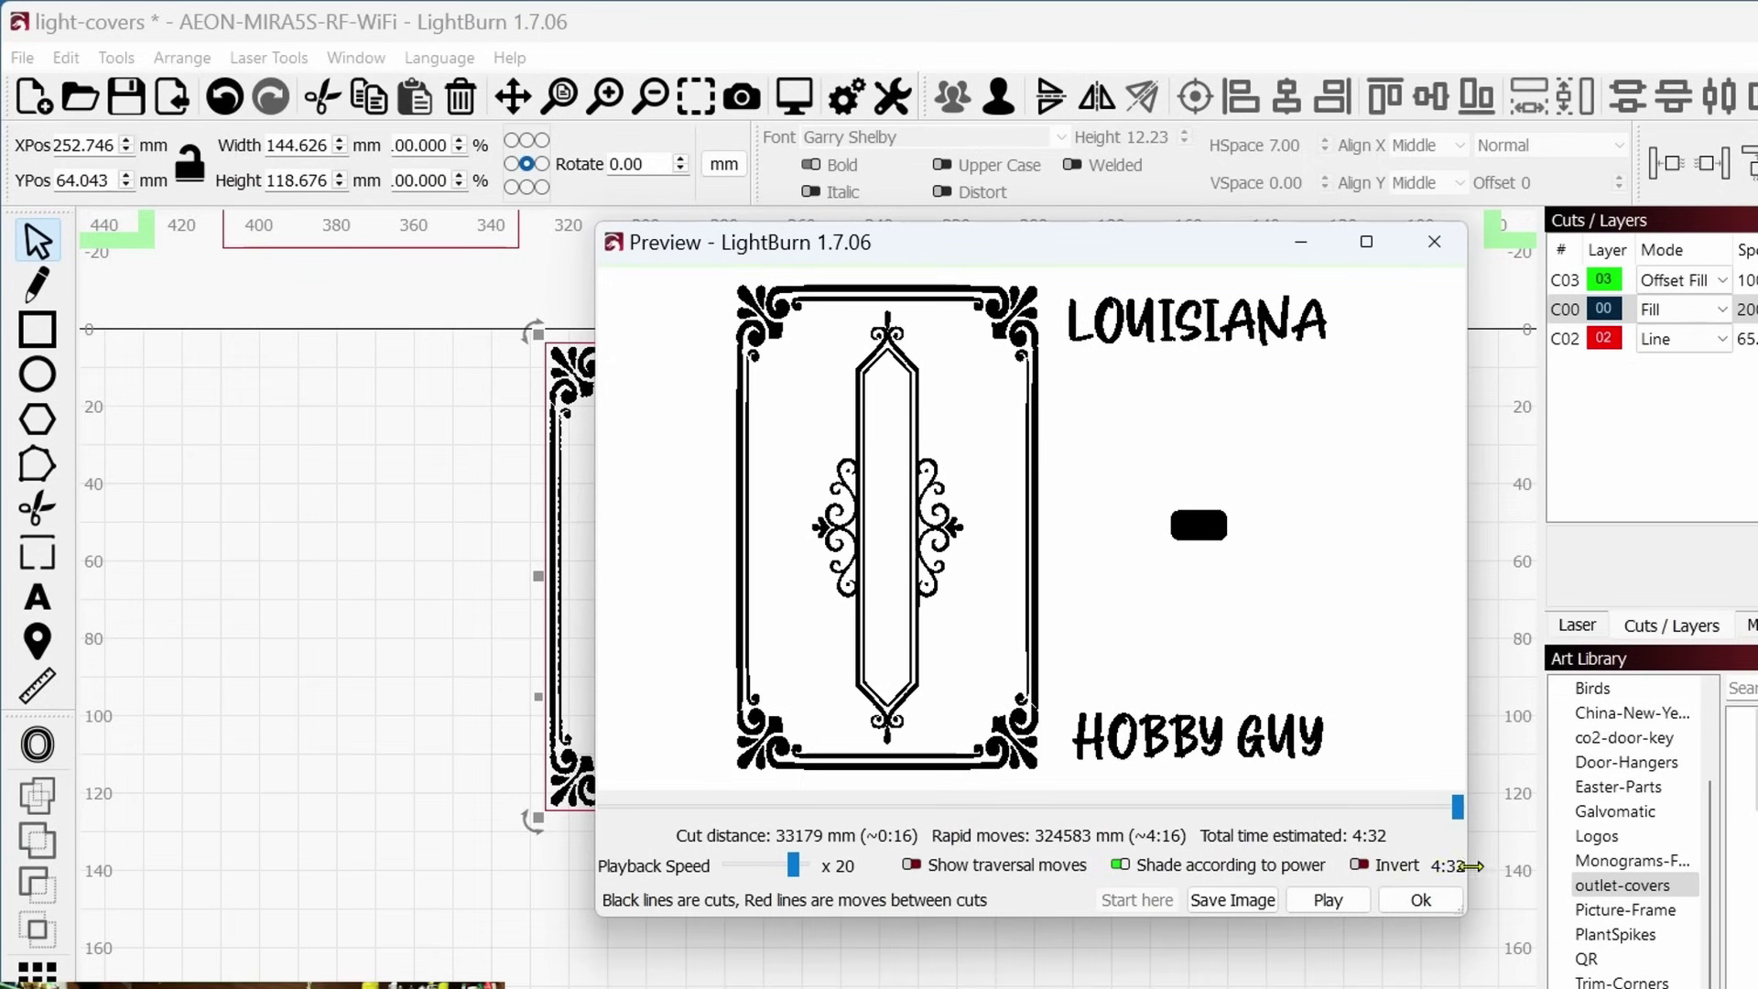
pyautogui.click(1421, 900)
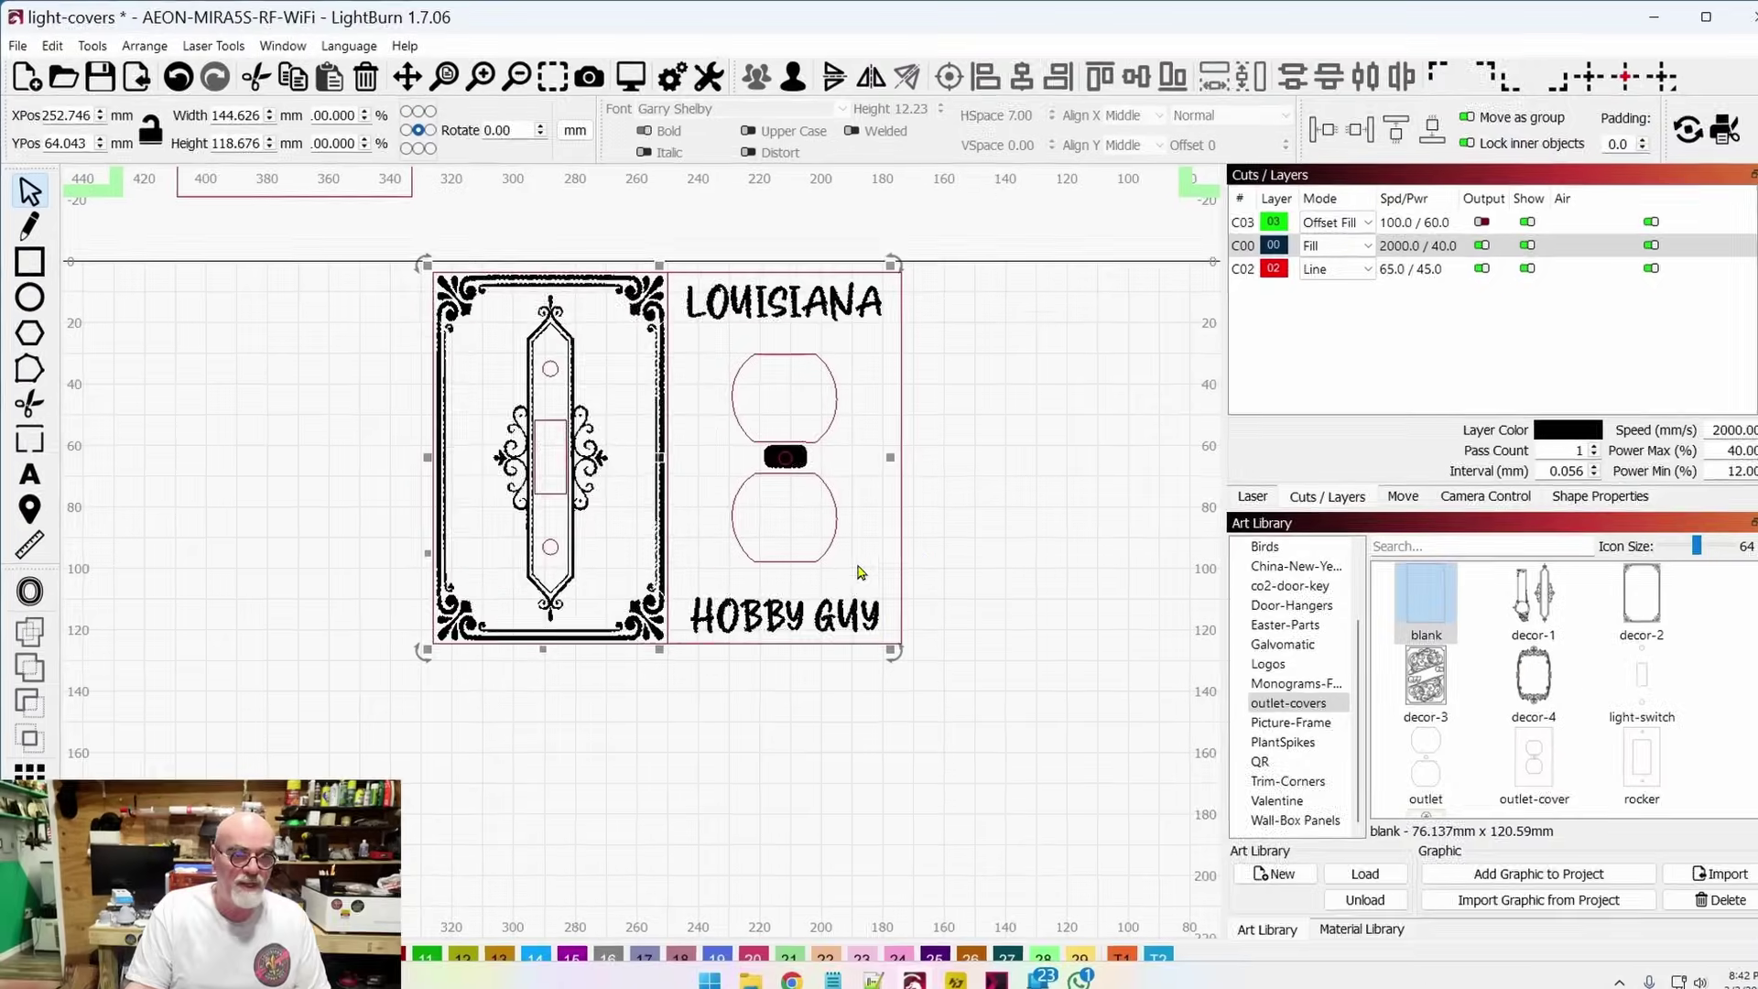
# Open the C00 Fill layer's cut settings and examine its speed, power, passes and lines per inch
pyautogui.scroll(-2, 968, 556)
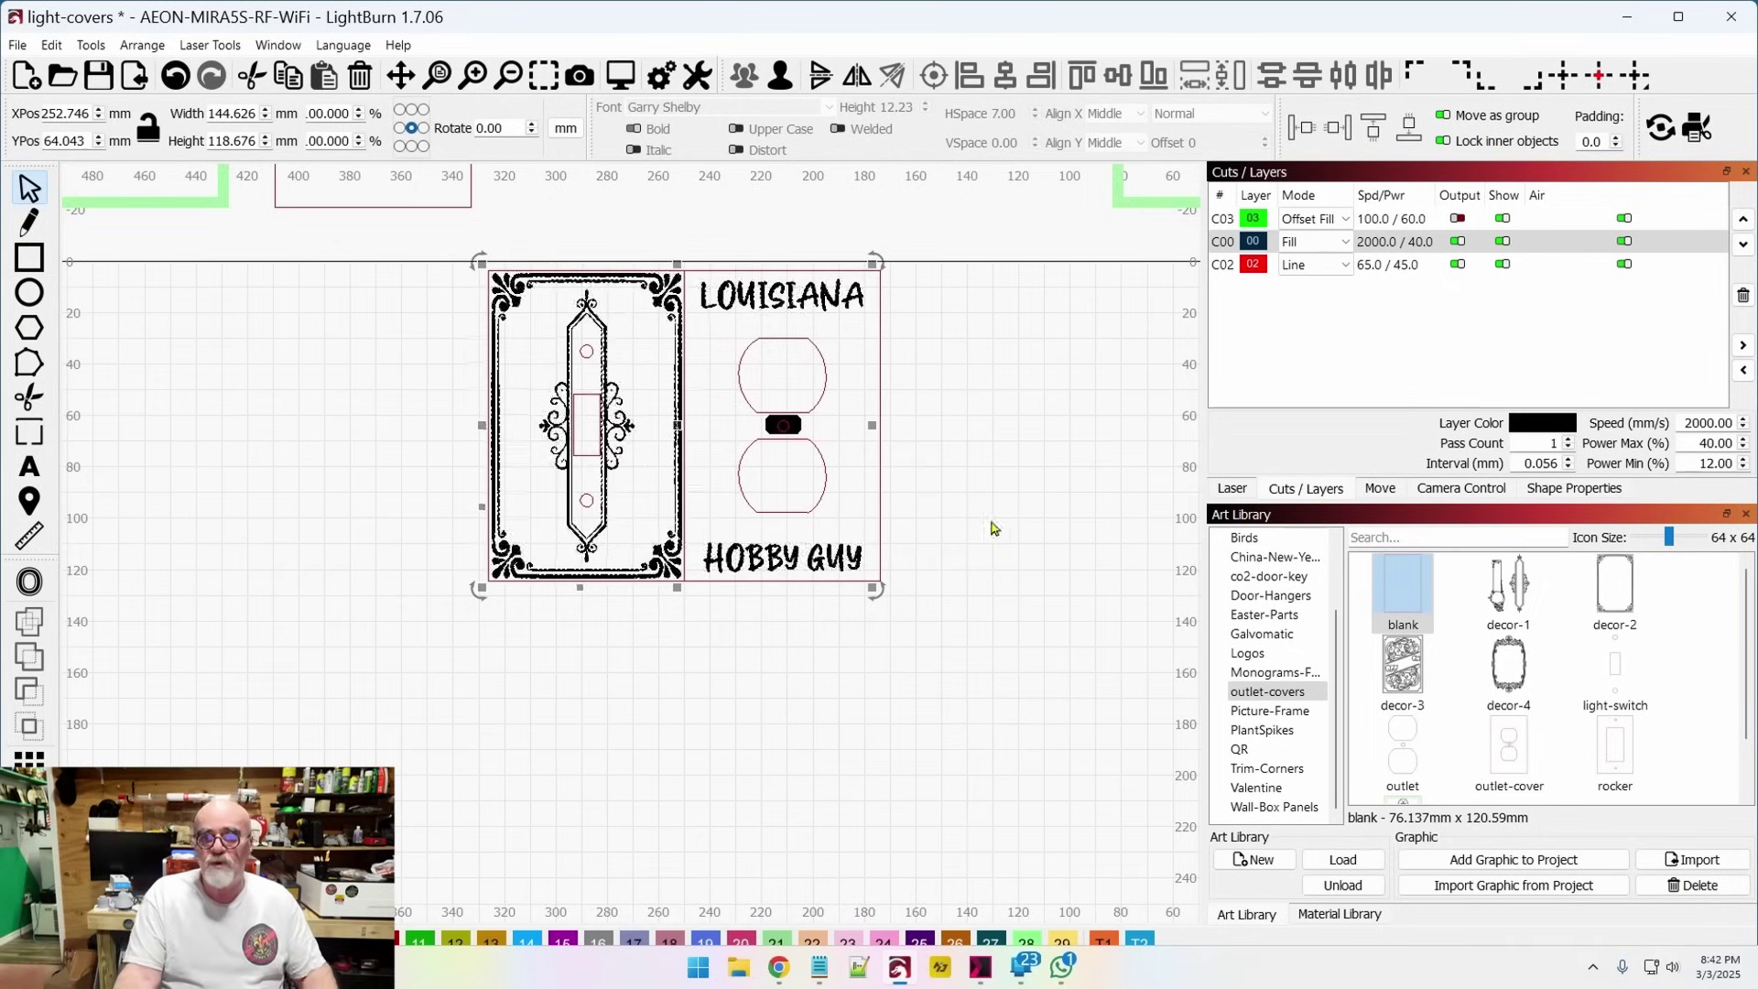
pyautogui.click(1227, 244)
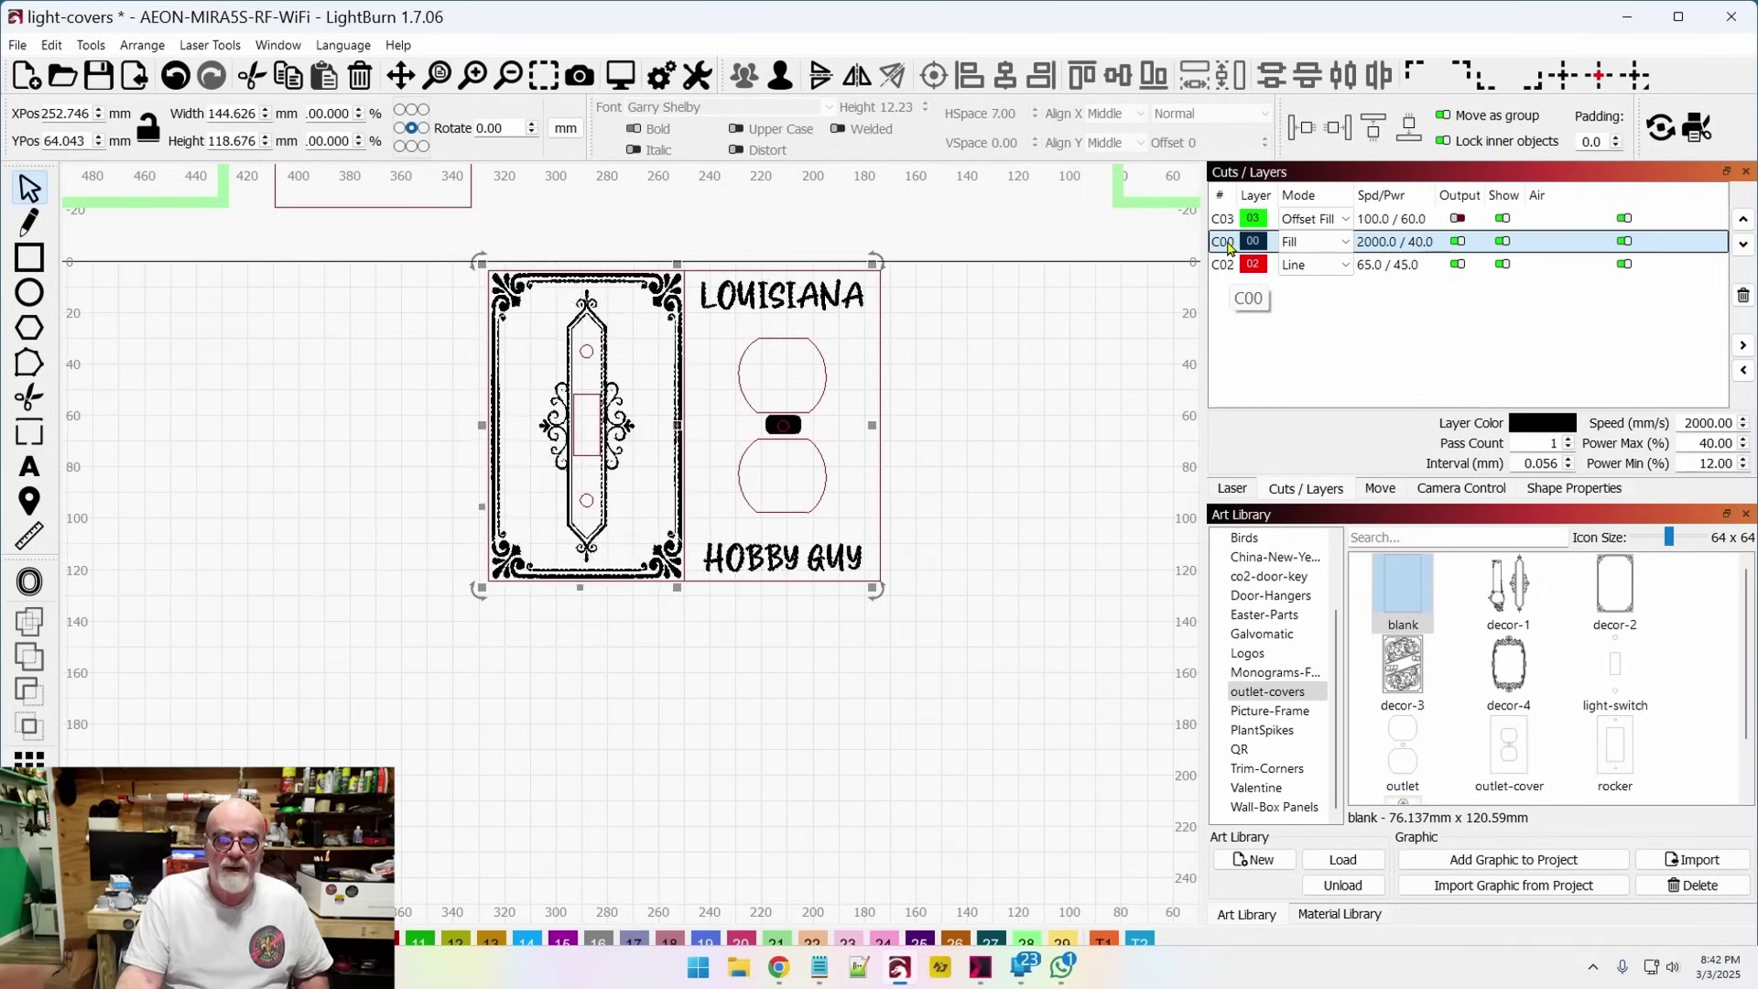
pyautogui.doubleClick(1310, 241)
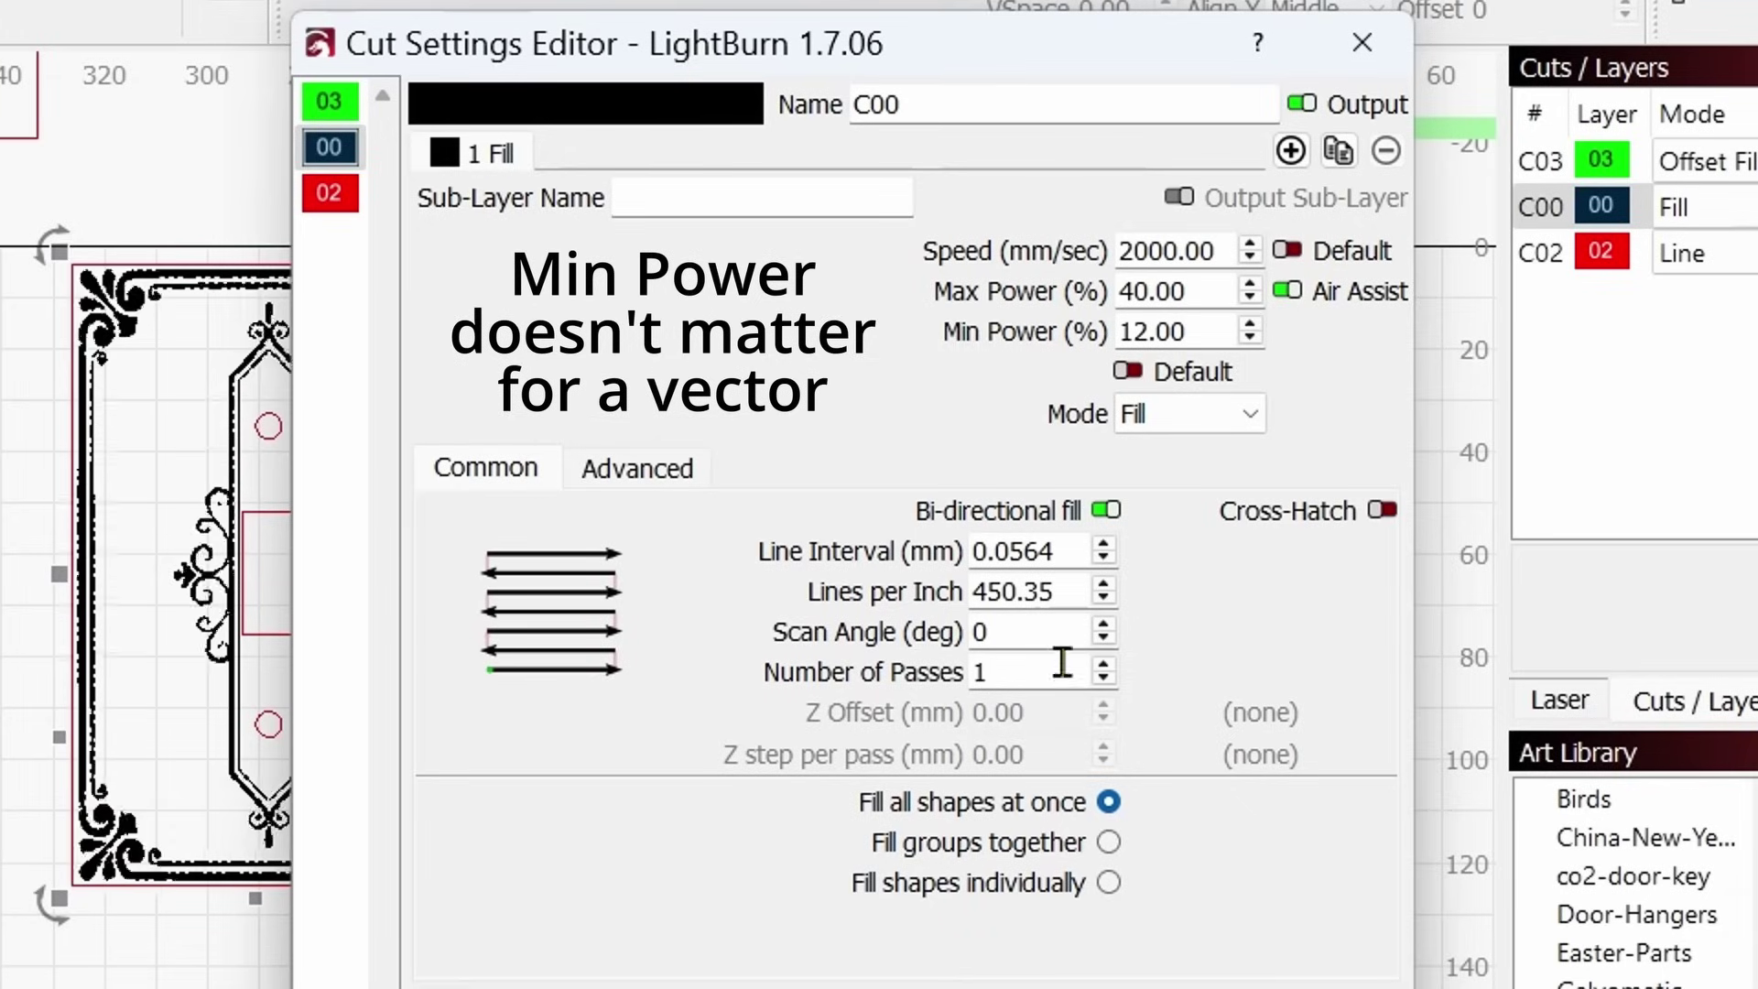
pyautogui.click(1078, 596)
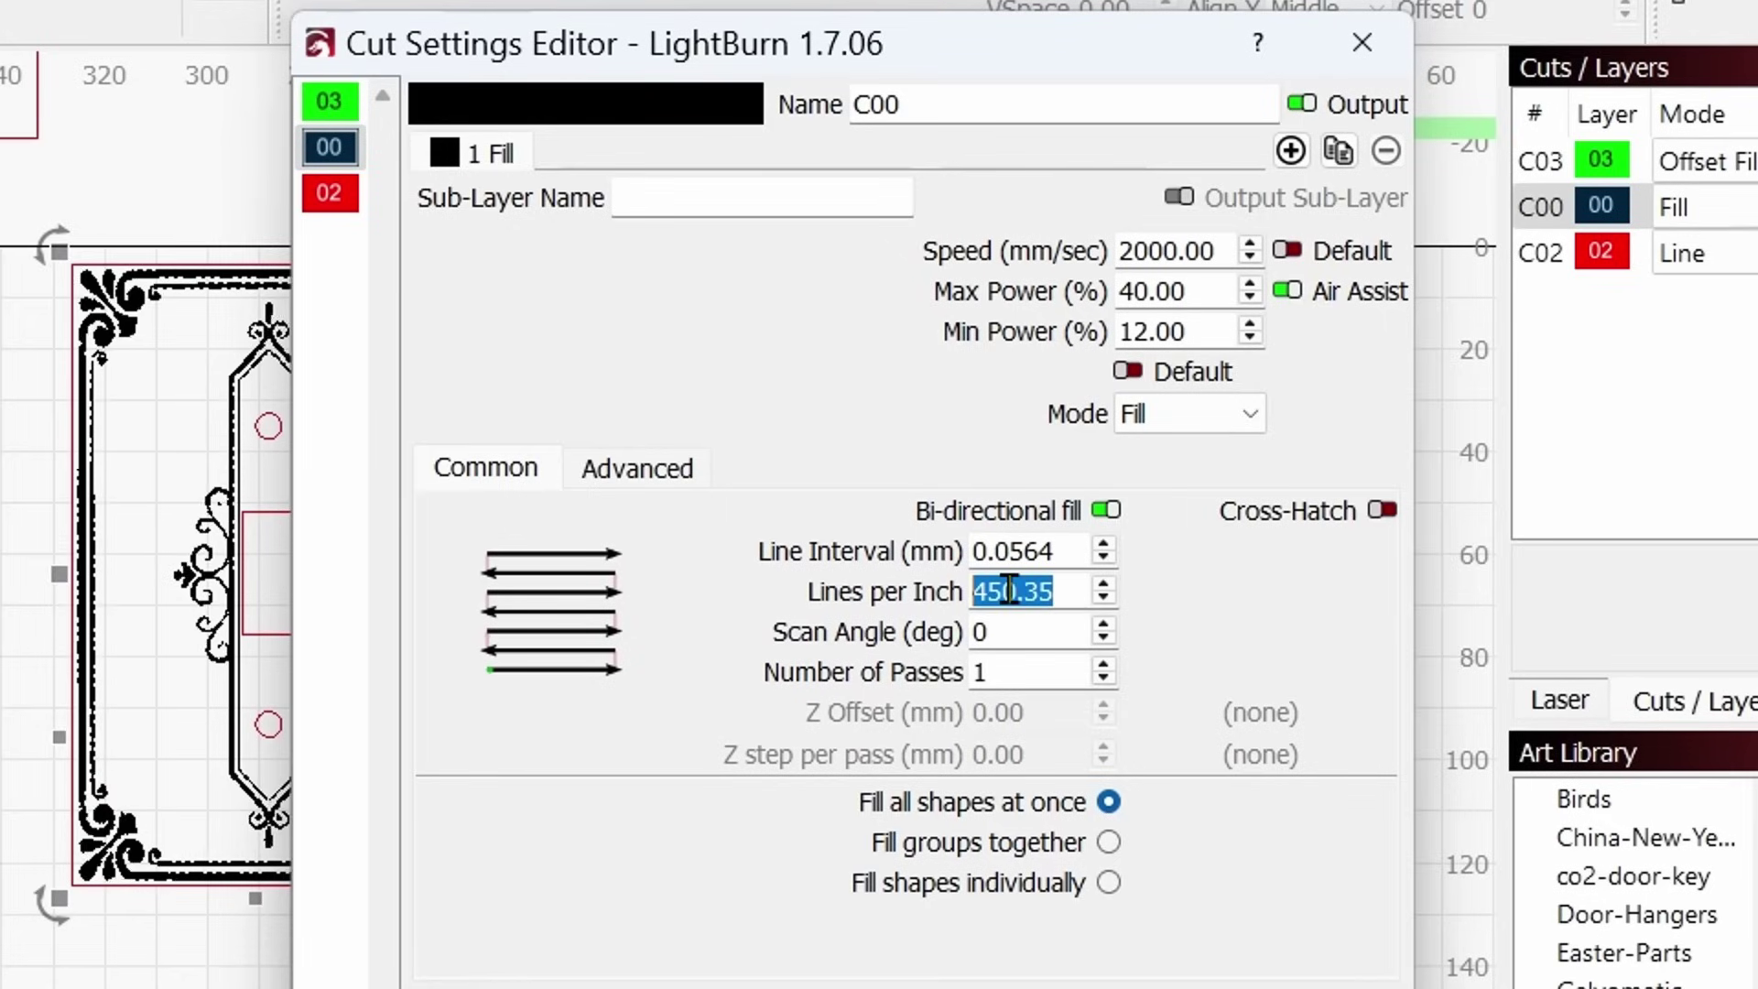
# Examine the C02 Line layer's speed, power and number of passes, and close the cut settings
pyautogui.click(348, 200)
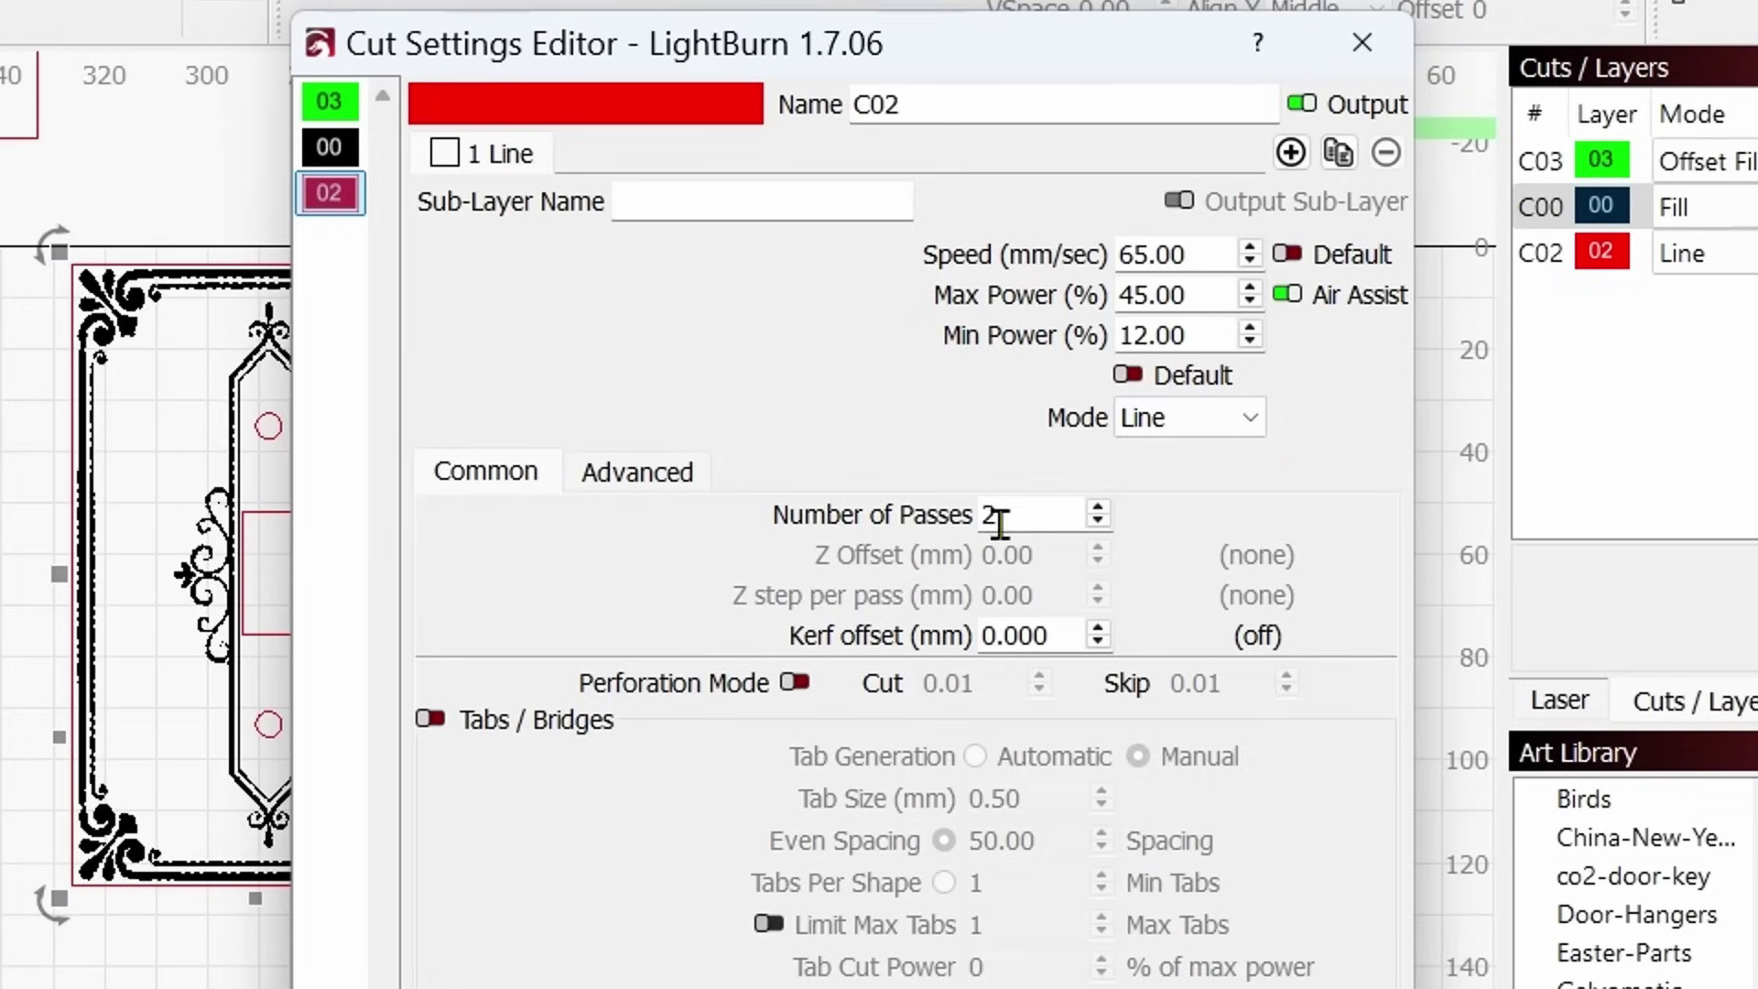
pyautogui.click(1029, 513)
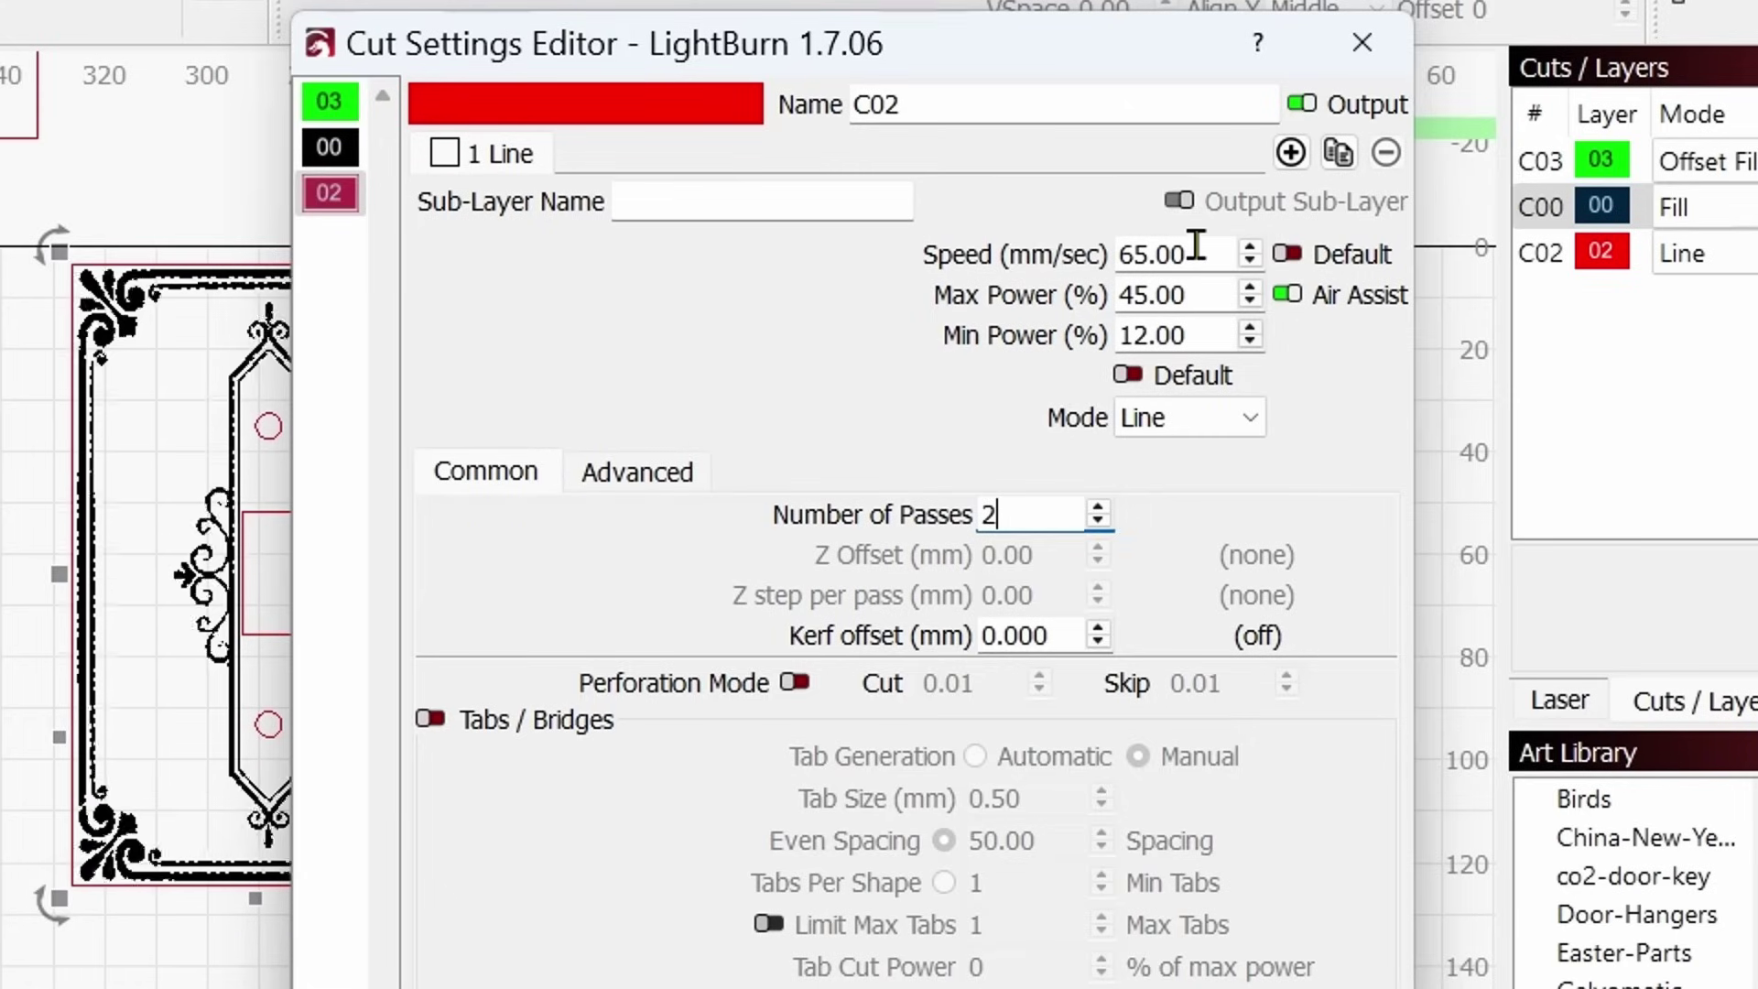
pyautogui.press('Return')
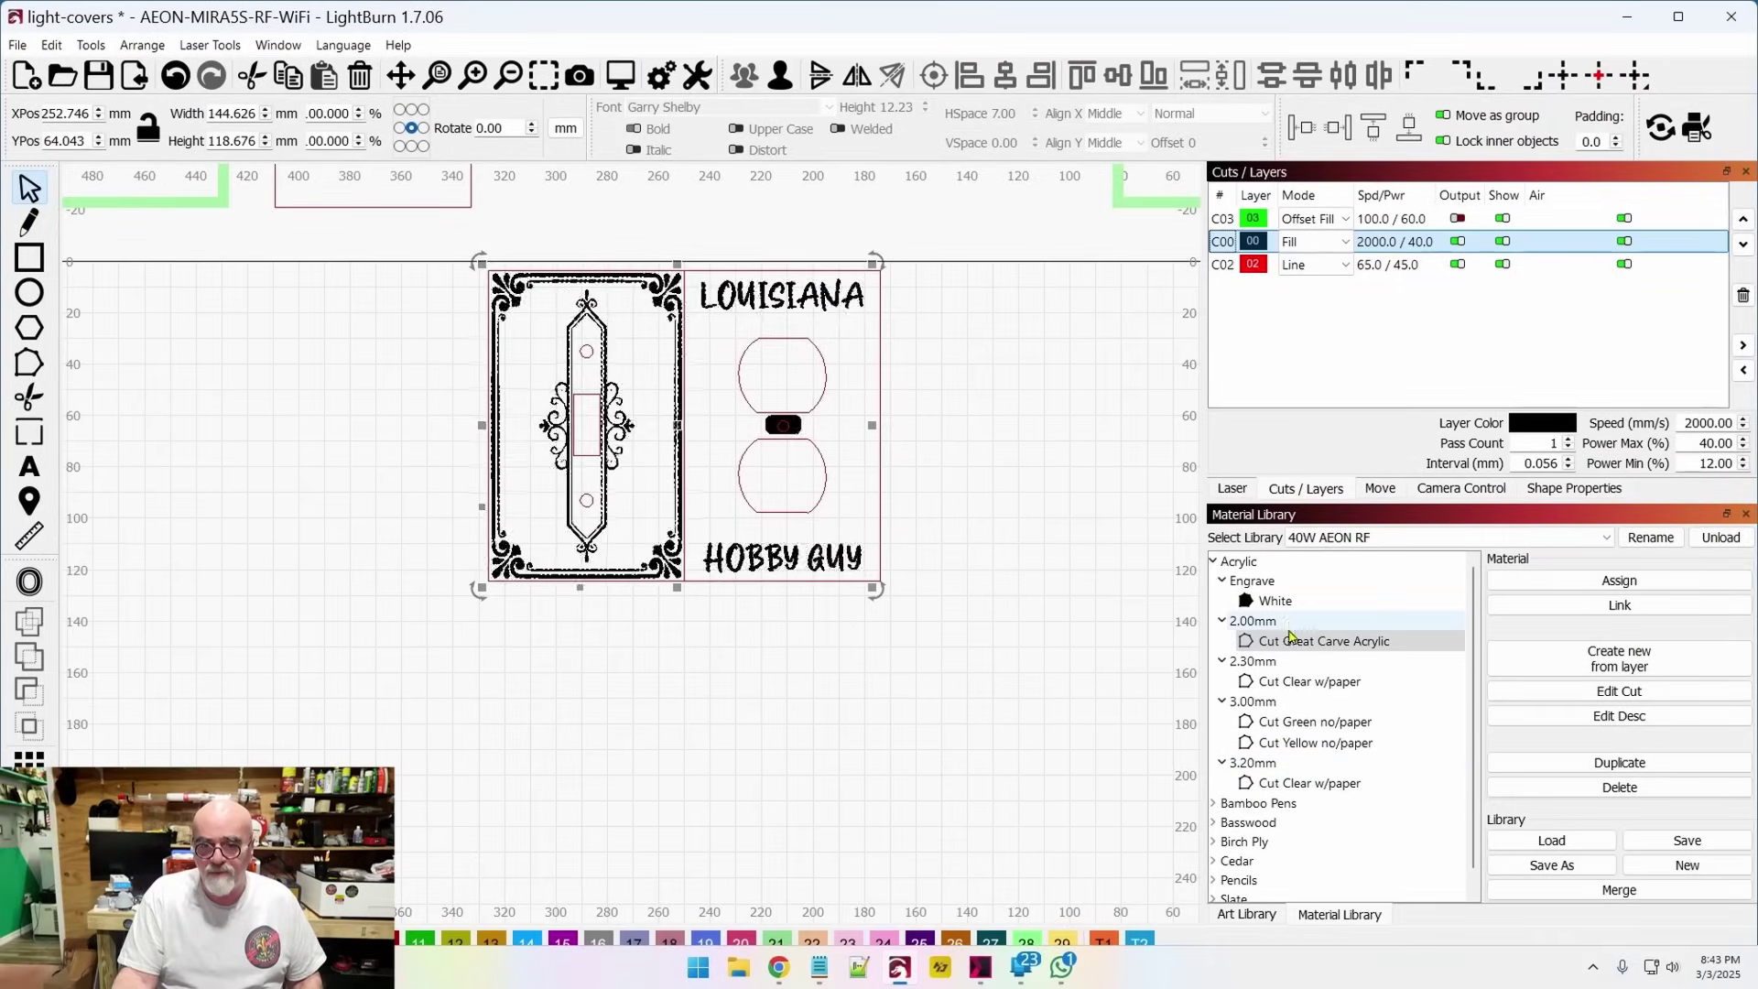
# Inspect the cut settings of the 2.00mm Cut Great Carve Acrylic material preset and close them without saving
pyautogui.click(1294, 649)
pyautogui.doubleClick(1273, 647)
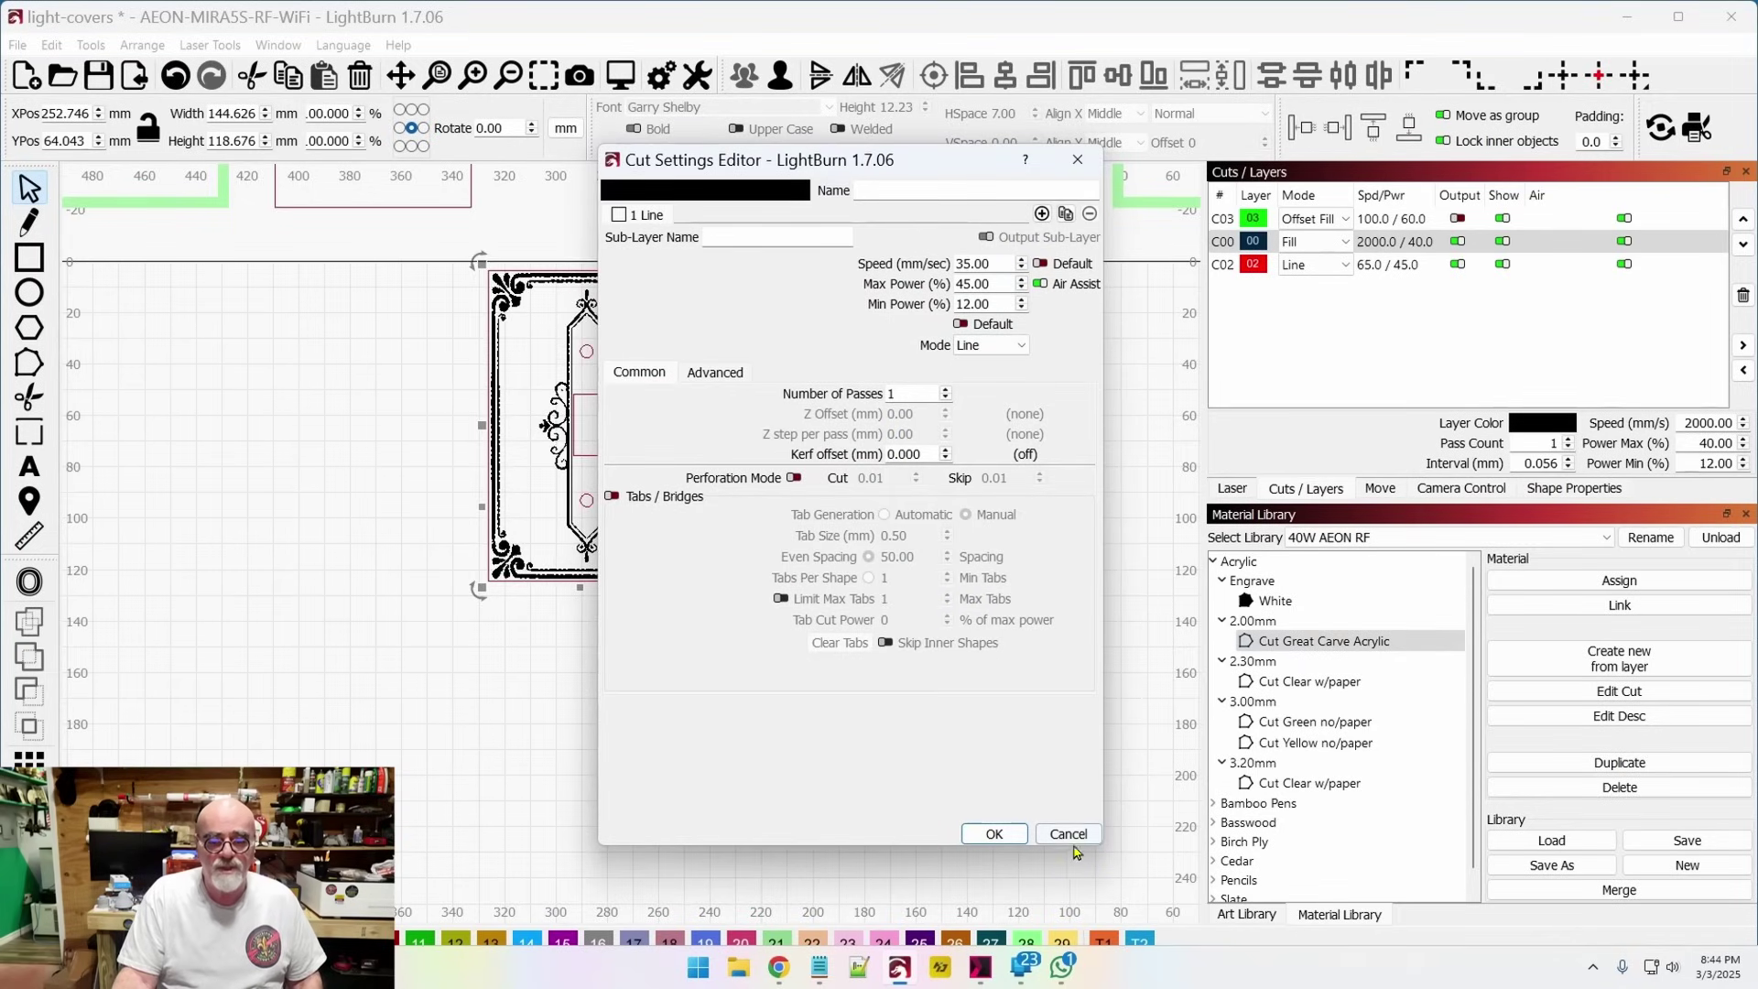
pyautogui.click(1067, 833)
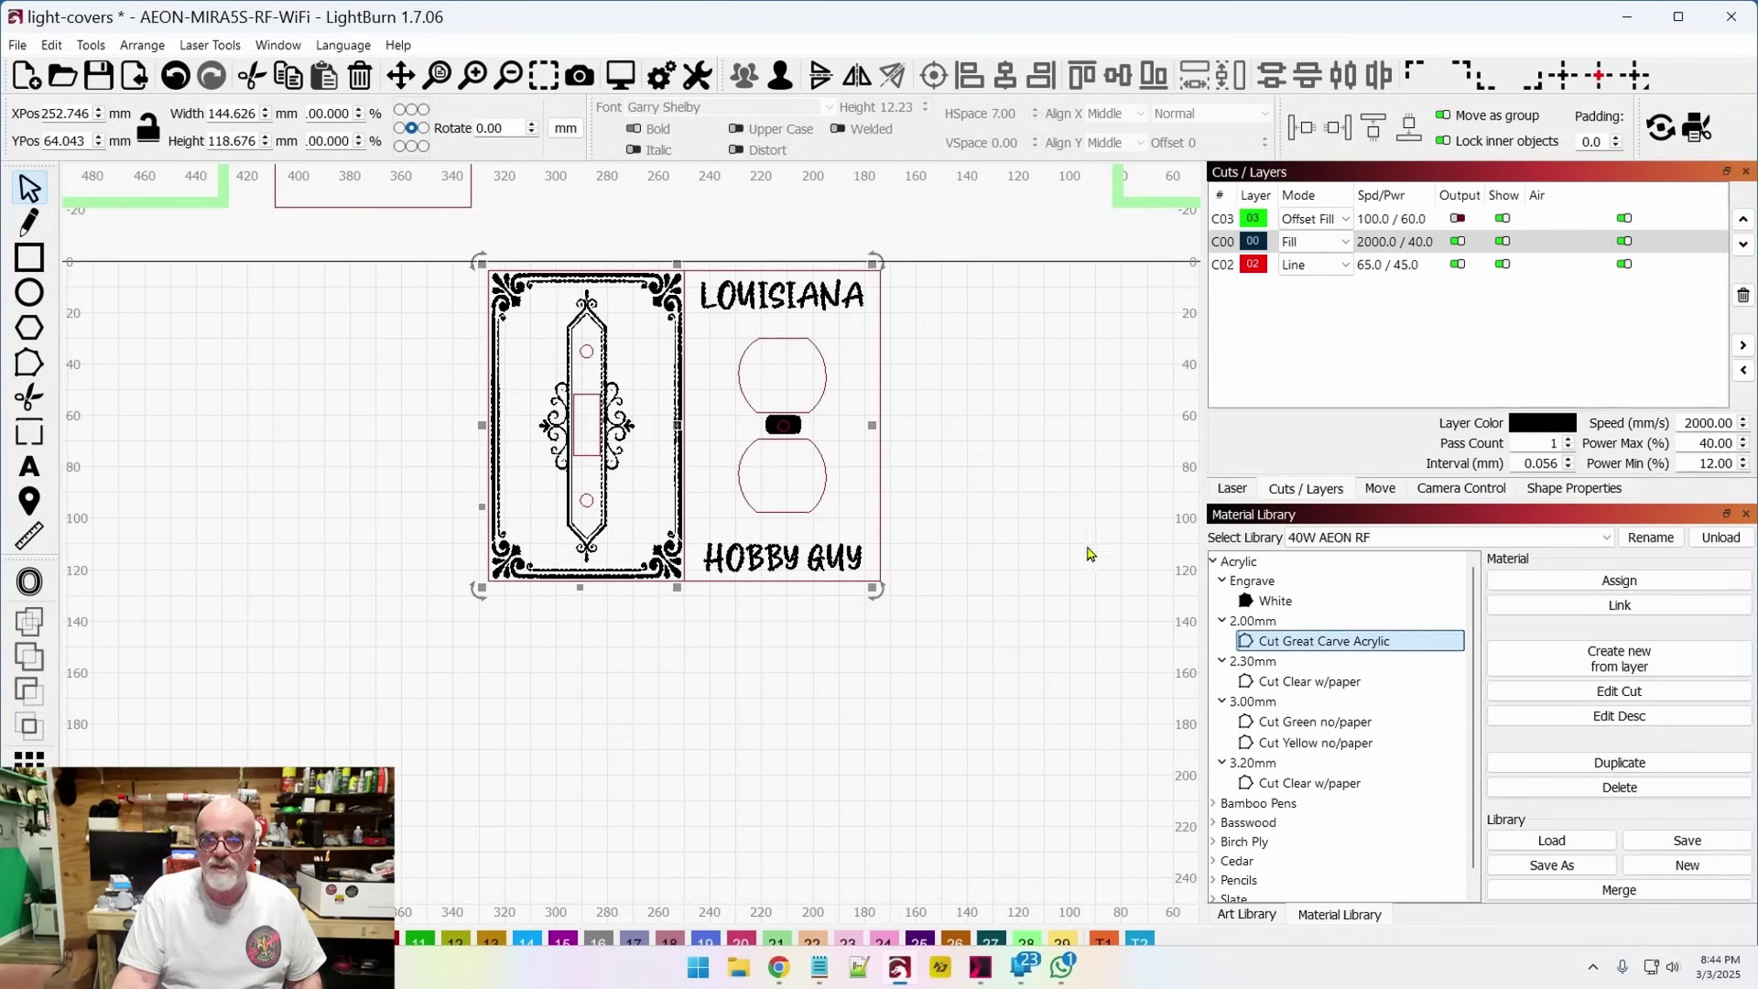
# Show the laser controls and select the complete double-wide plate with its outlines and engraved decorations
pyautogui.click(1233, 490)
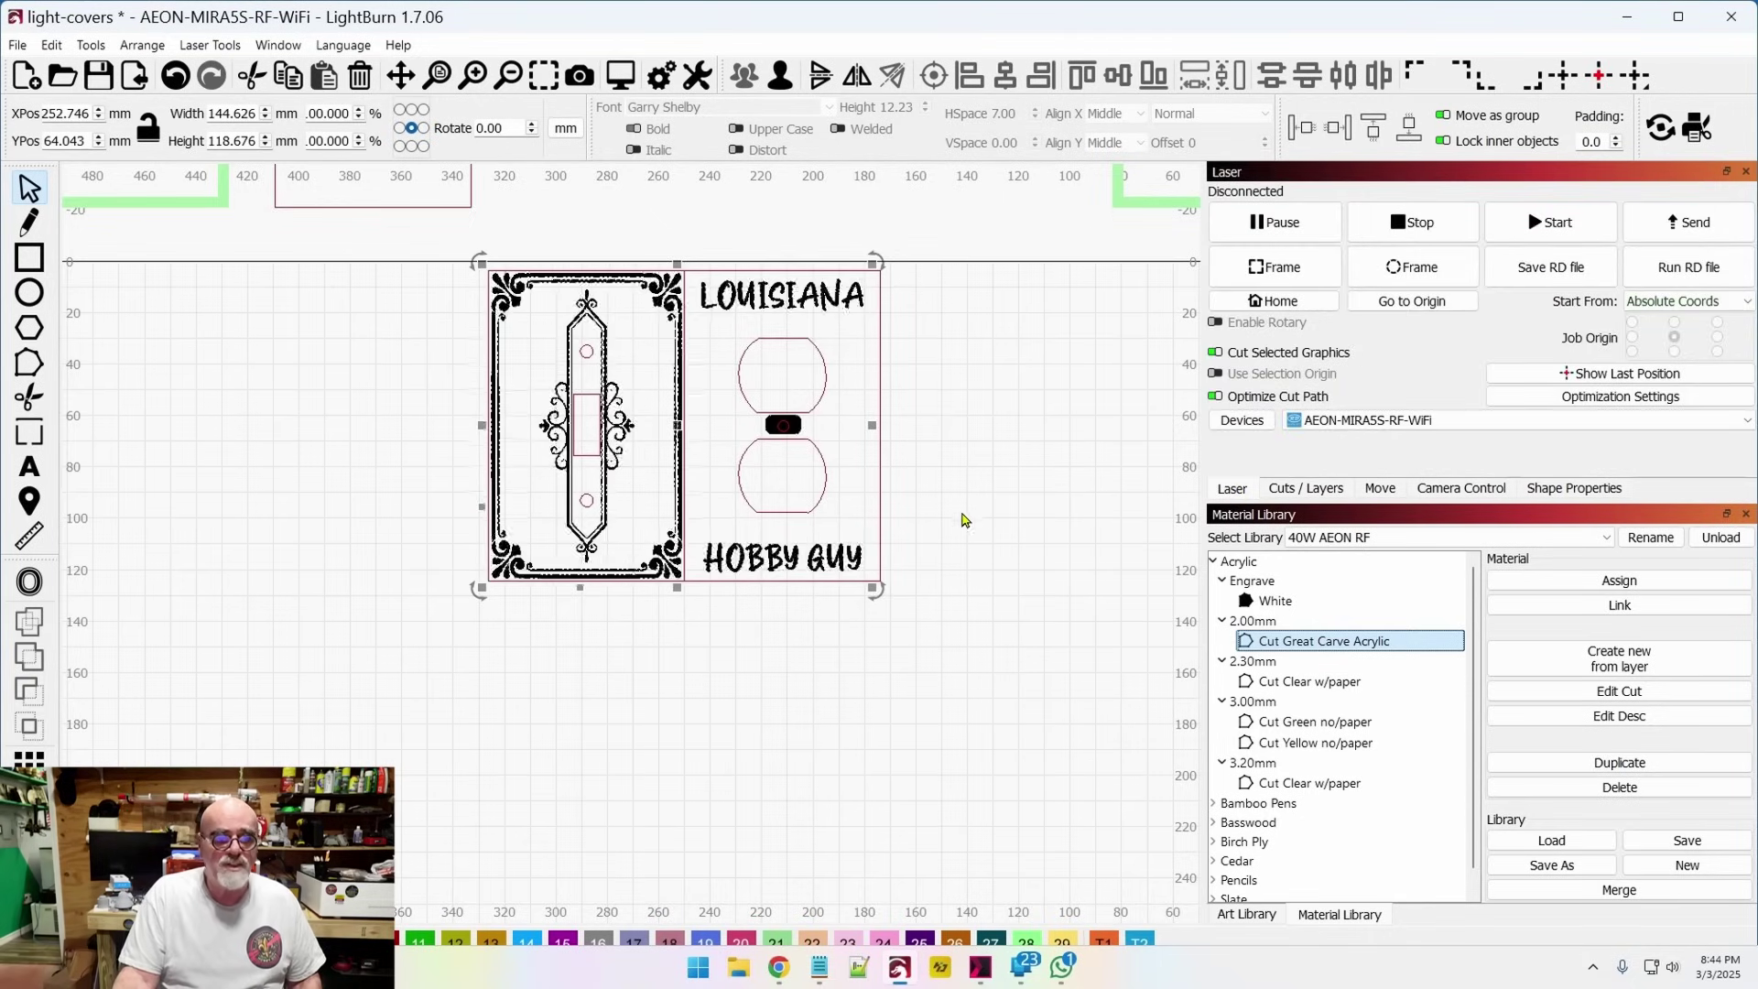
pyautogui.scroll(-1, 962, 520)
pyautogui.moveTo(943, 630); pyautogui.dragTo(601, 294)
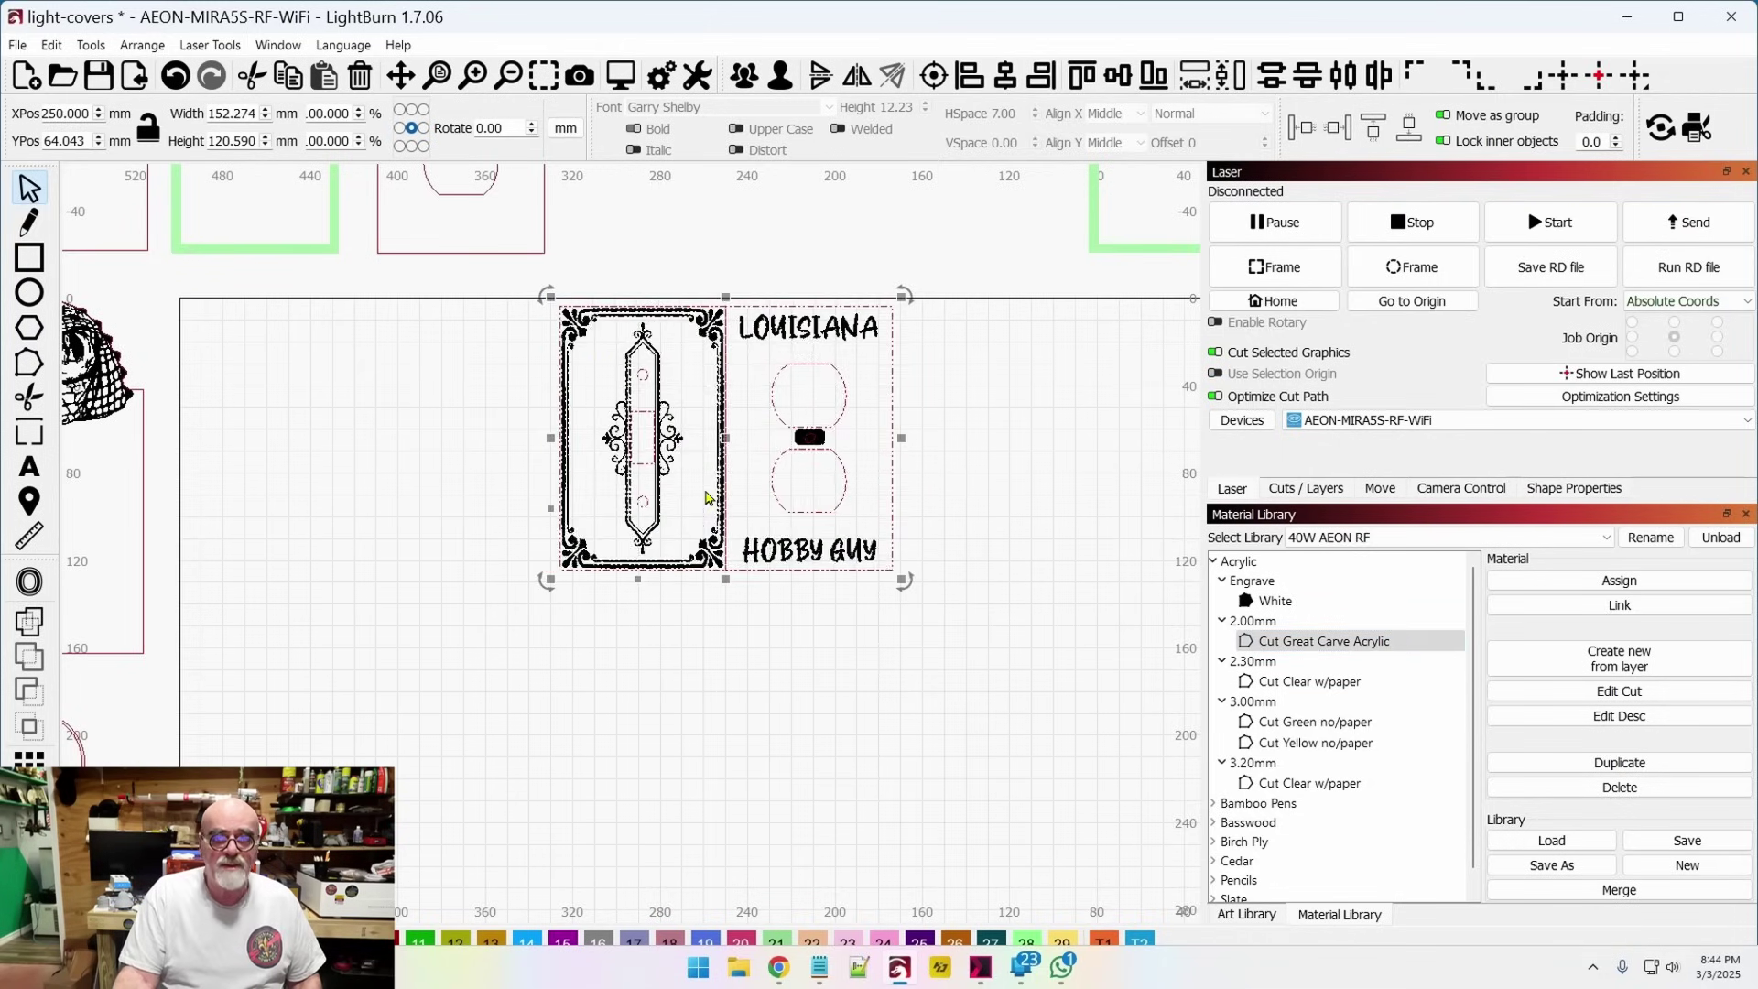
pyautogui.scroll(-1, 705, 498)
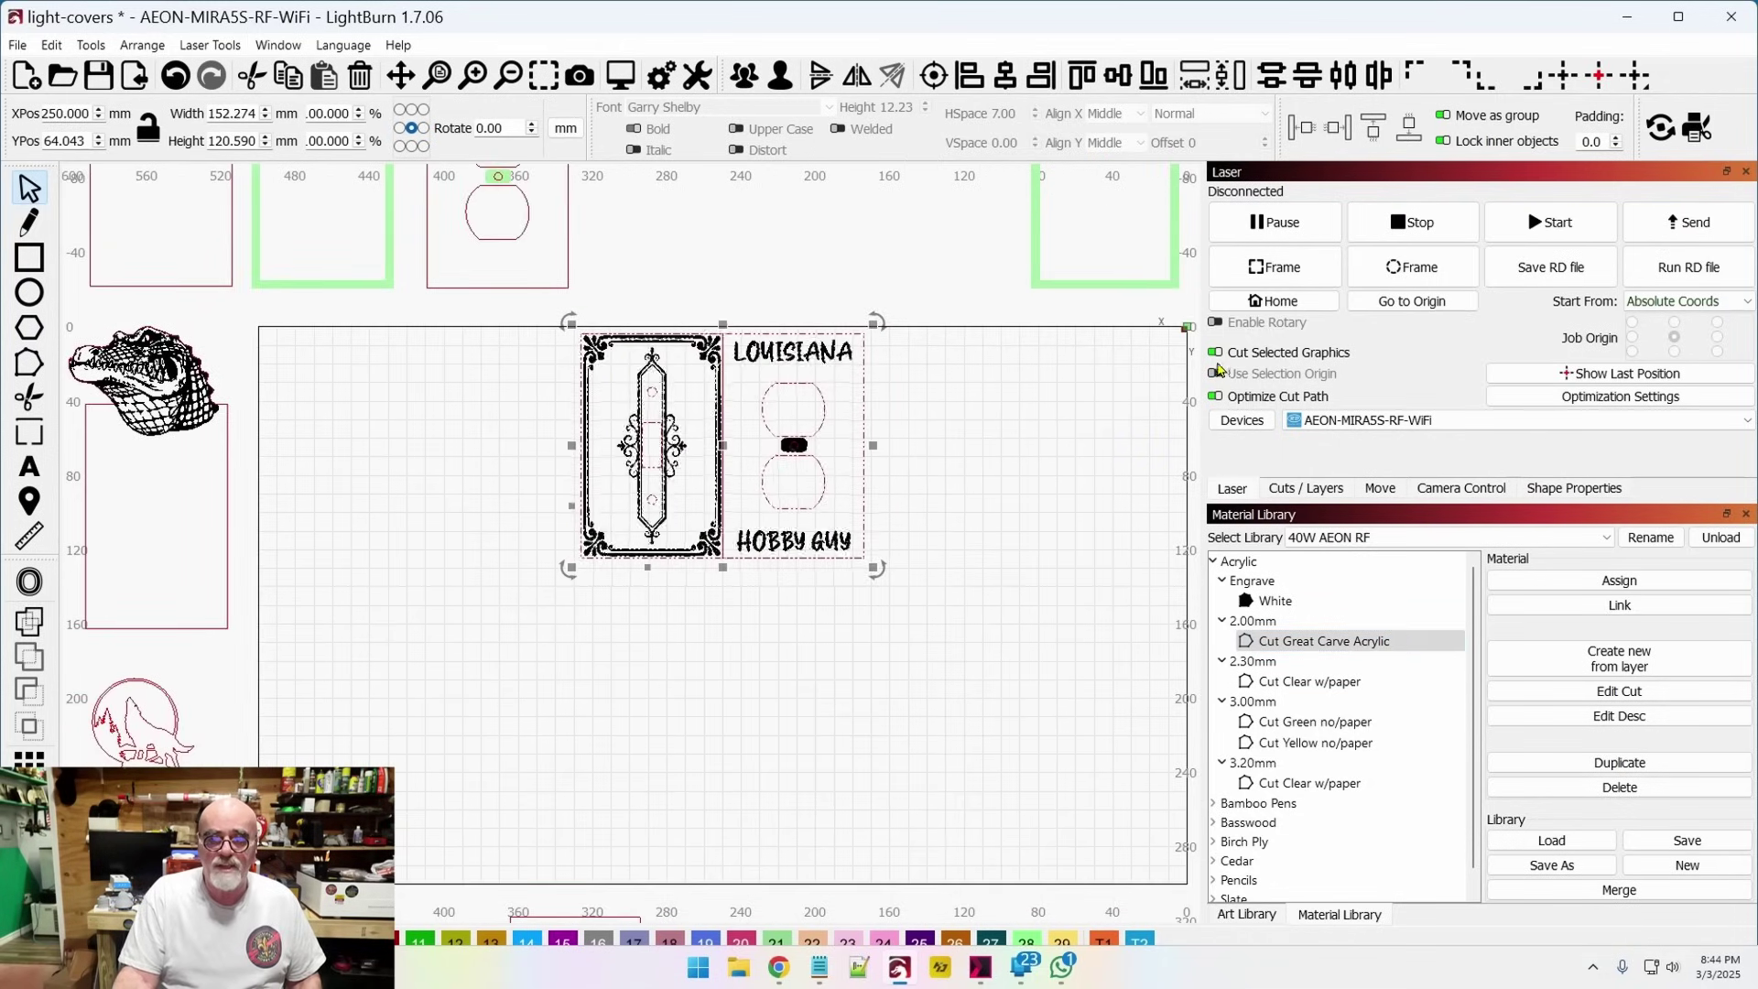
pyautogui.scroll(-1, 929, 469)
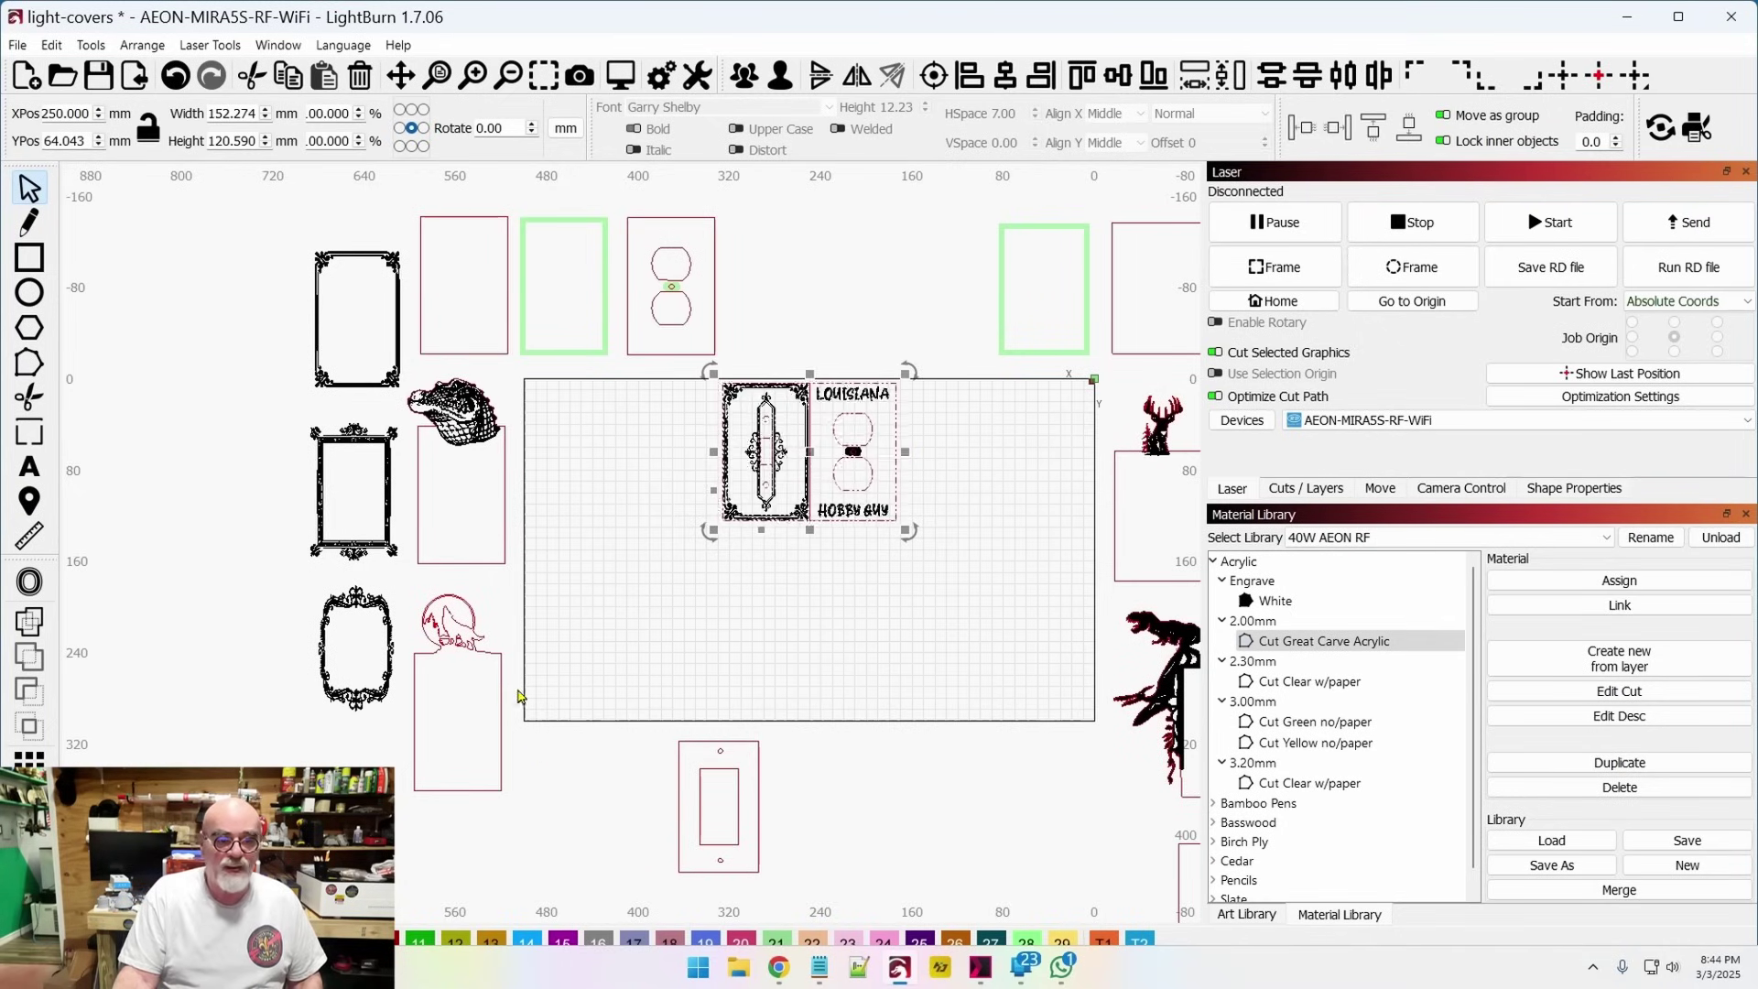
pyautogui.moveTo(855, 573); pyautogui.dragTo(784, 545)
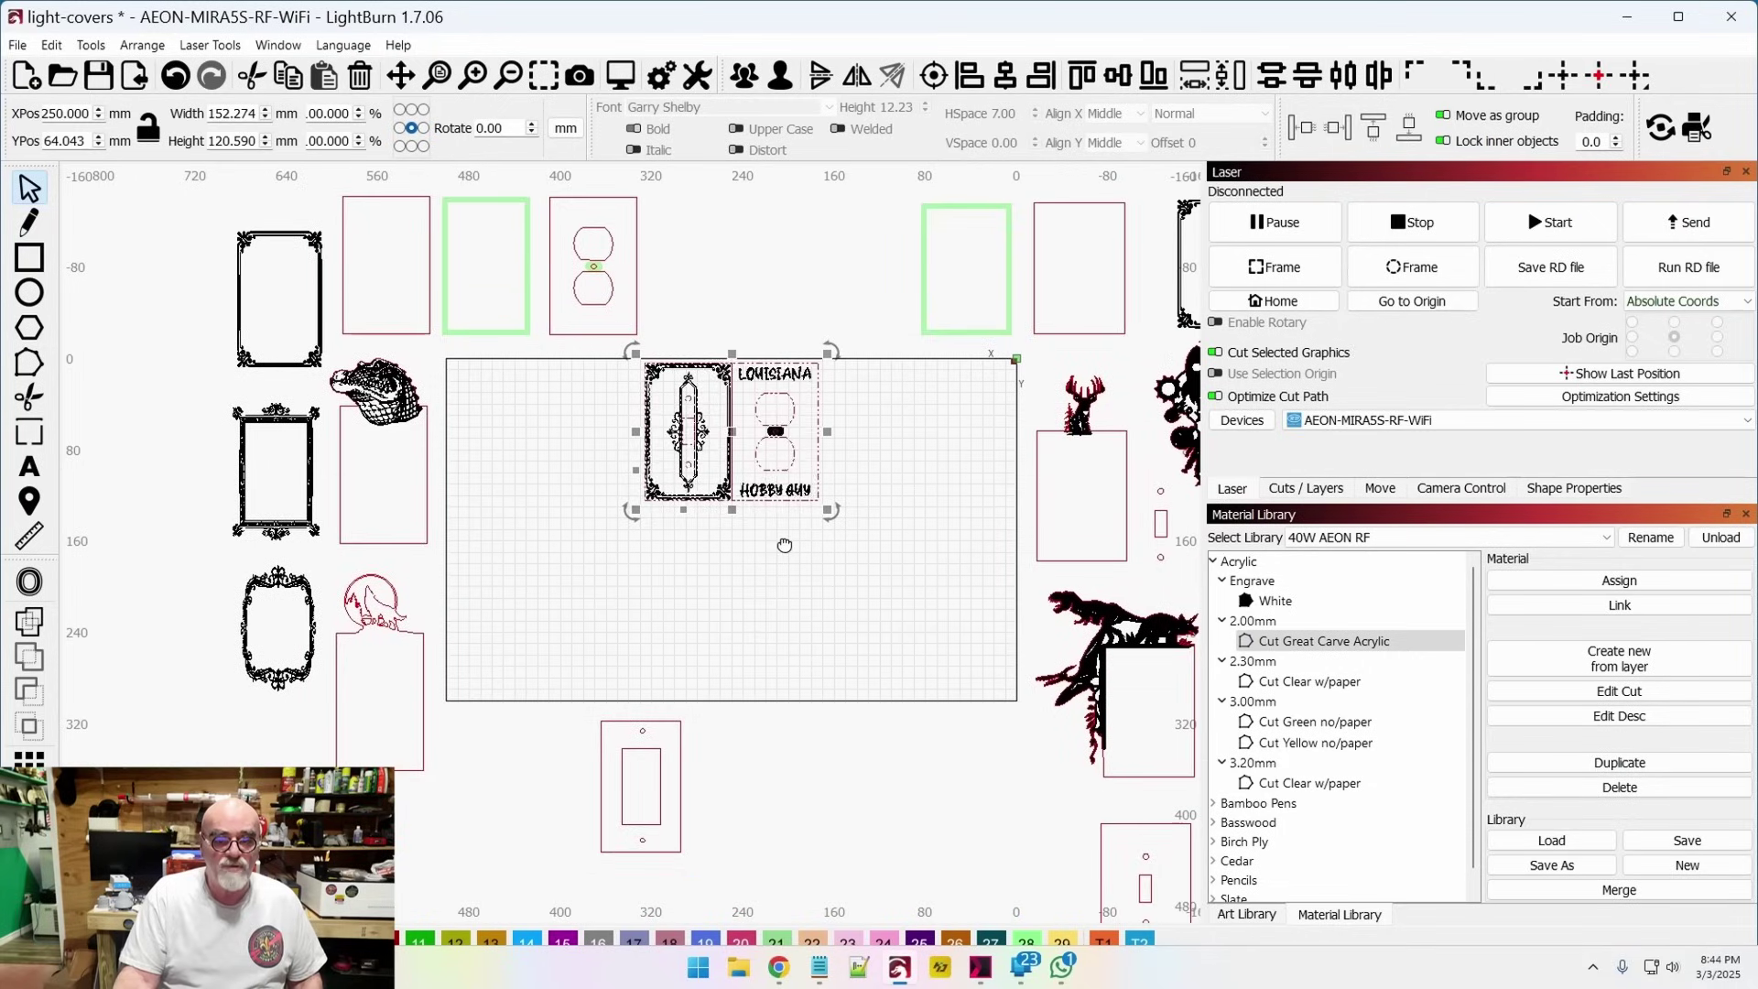
pyautogui.scroll(4, 785, 545)
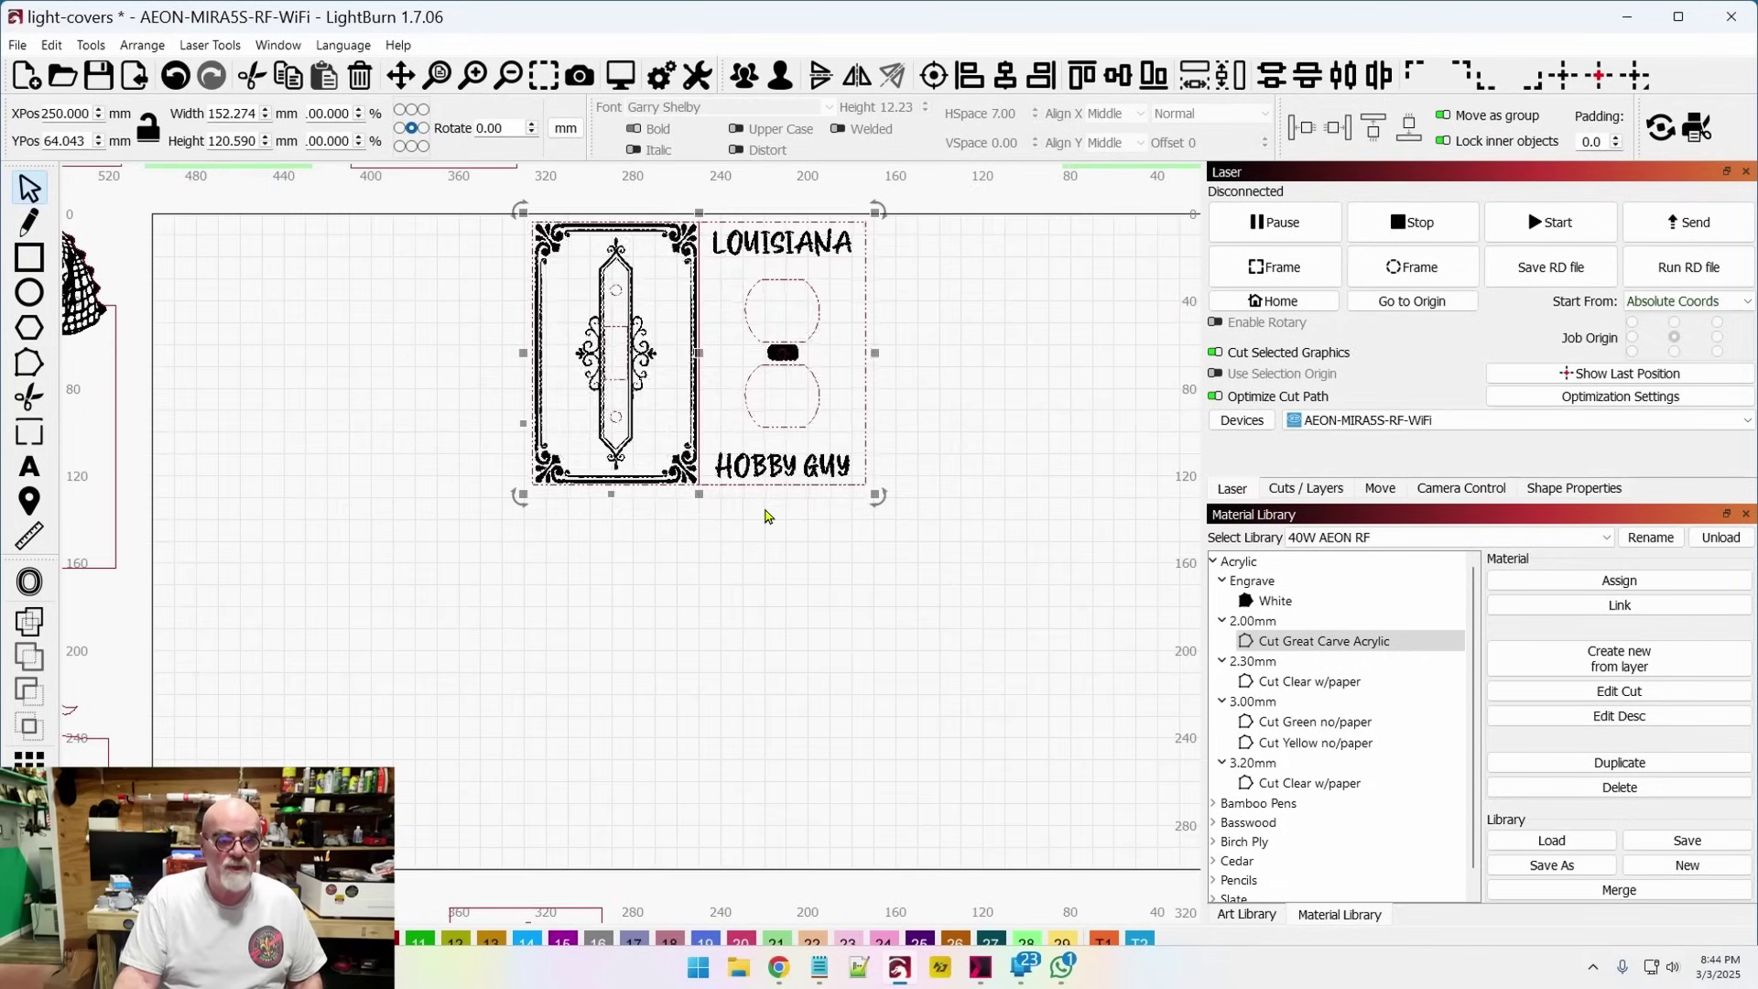
pyautogui.moveTo(721, 516); pyautogui.dragTo(754, 506)
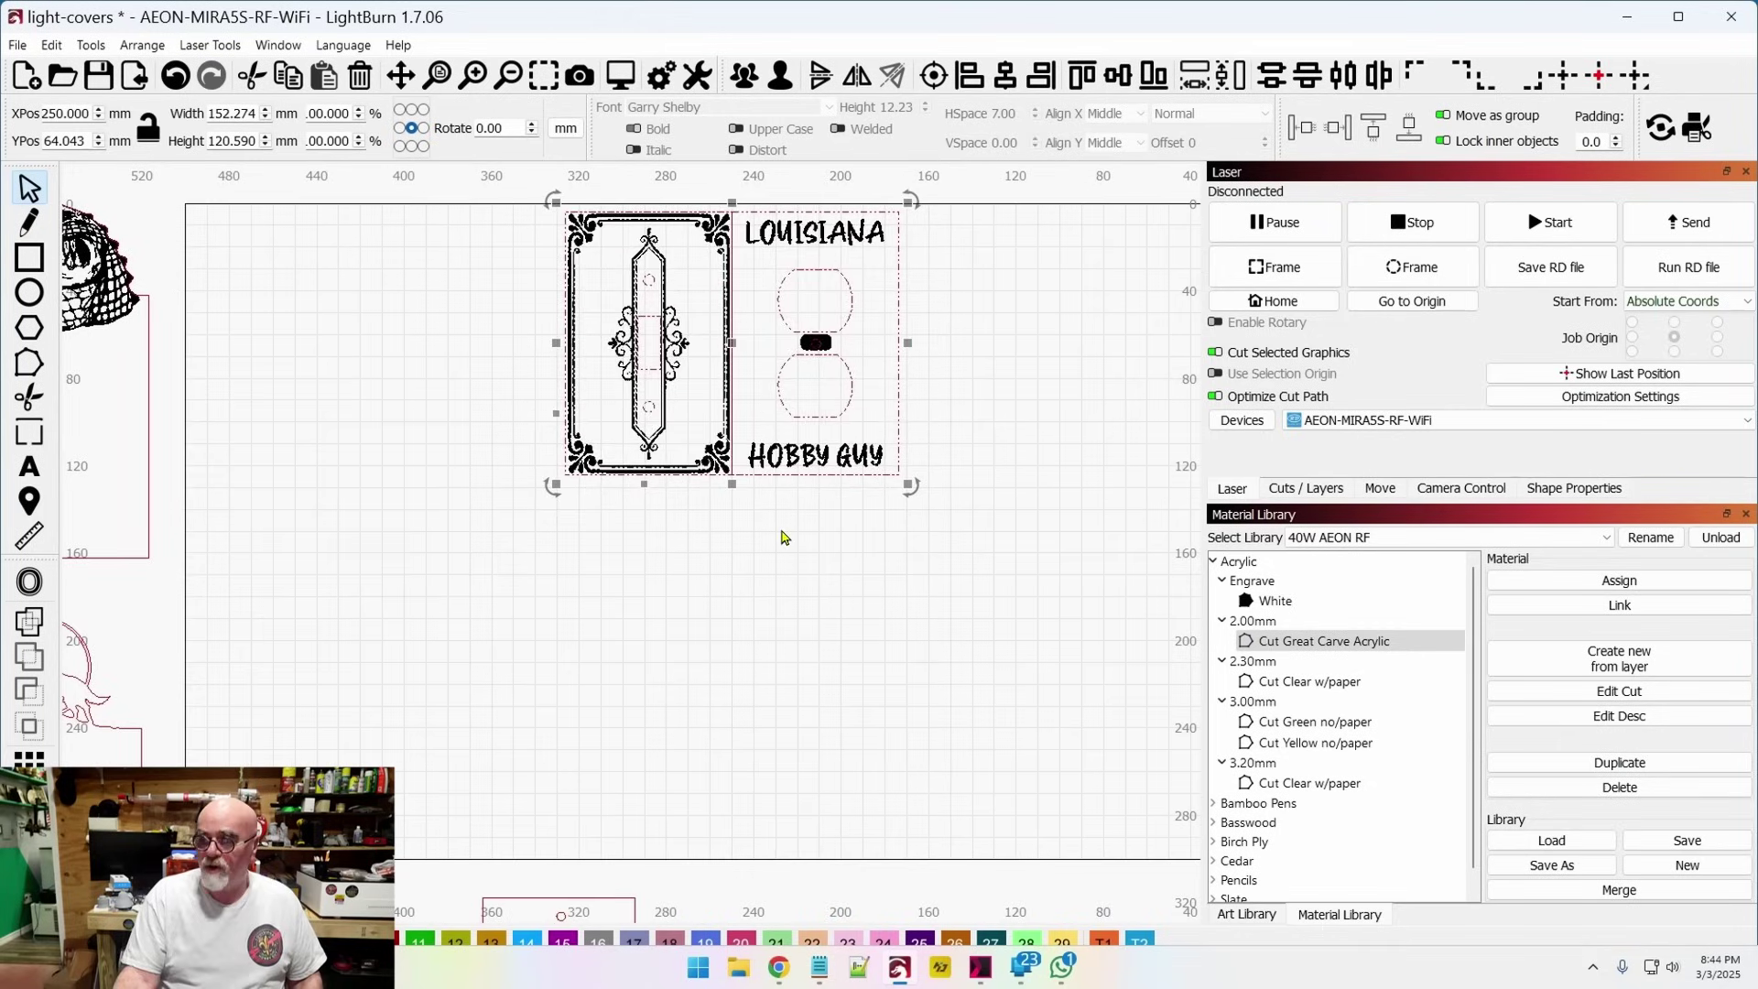